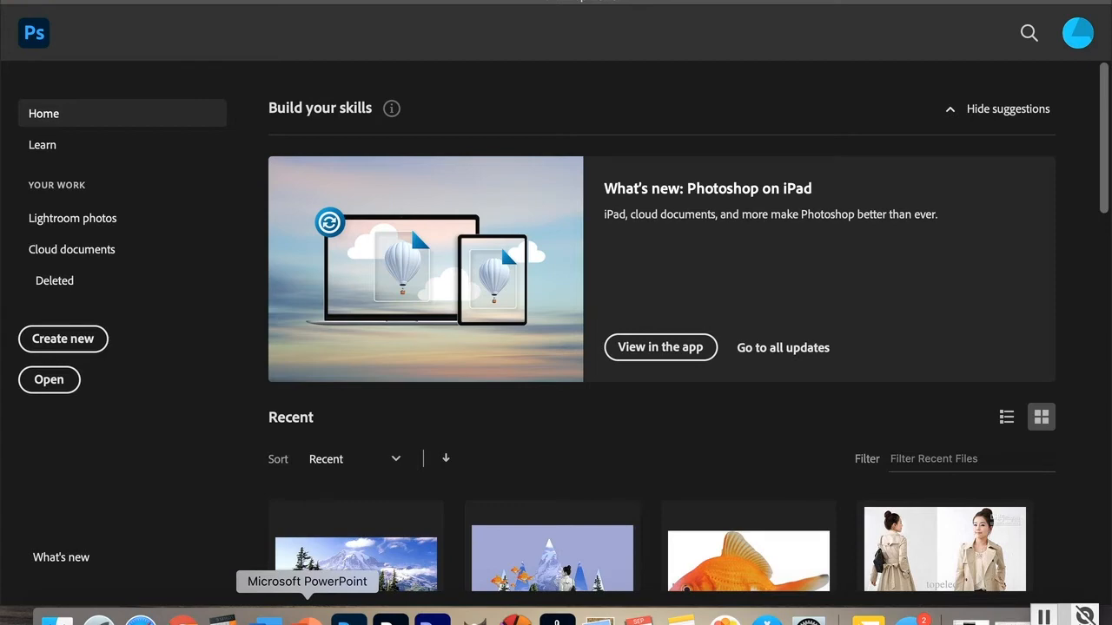
Step: Create a new 11 x 8.5 inch, 300 ppi document in RGB Color mode
left_click(63, 339)
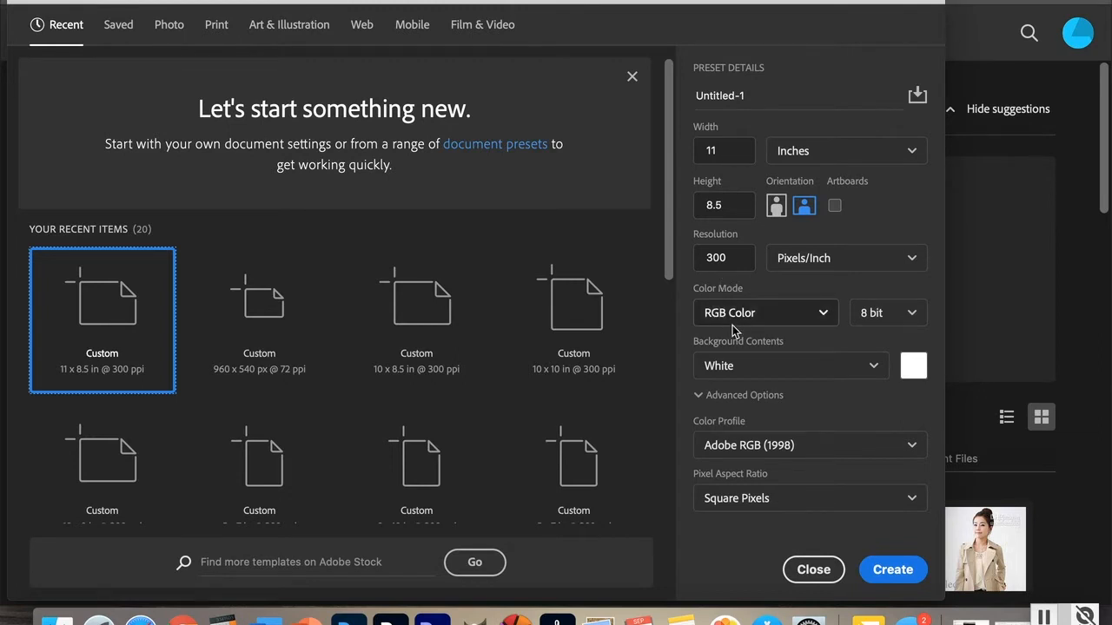
left_click(824, 316)
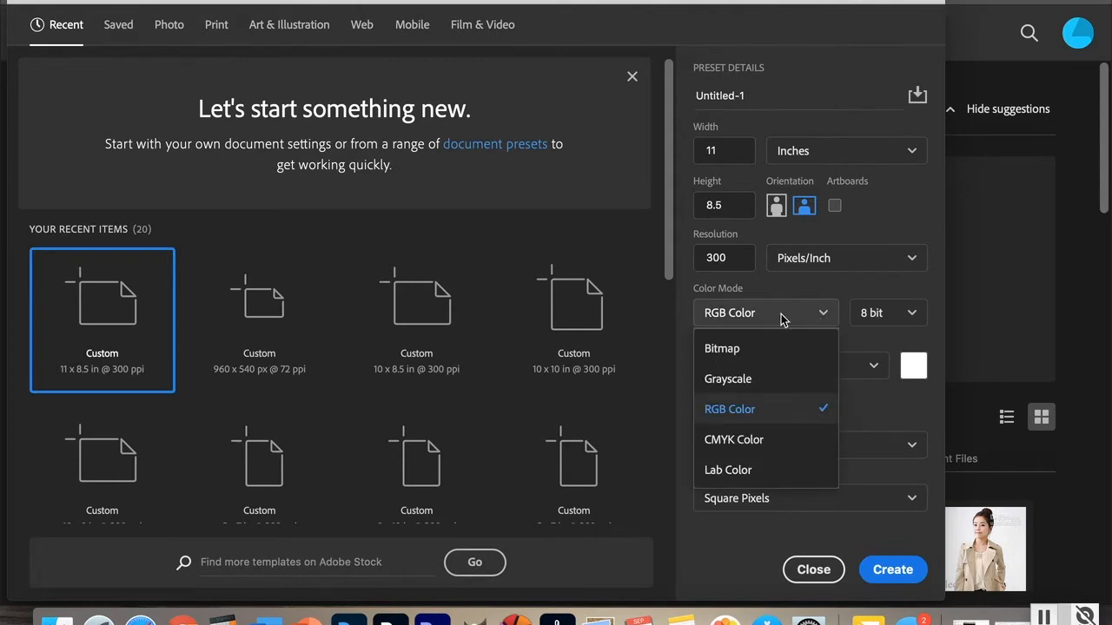
left_click(730, 314)
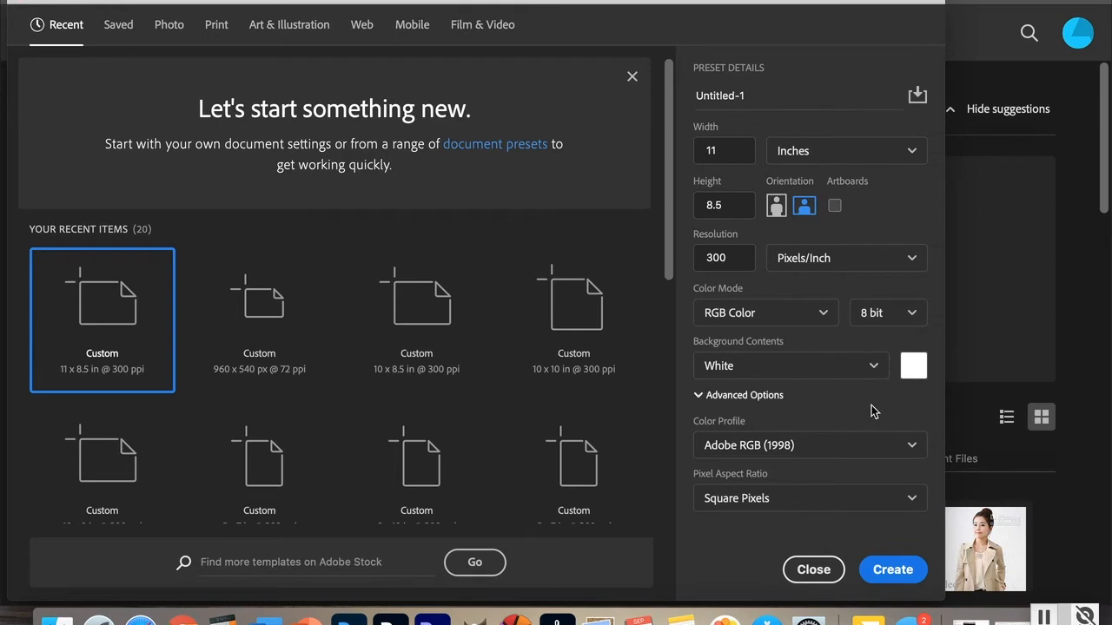
left_click(895, 572)
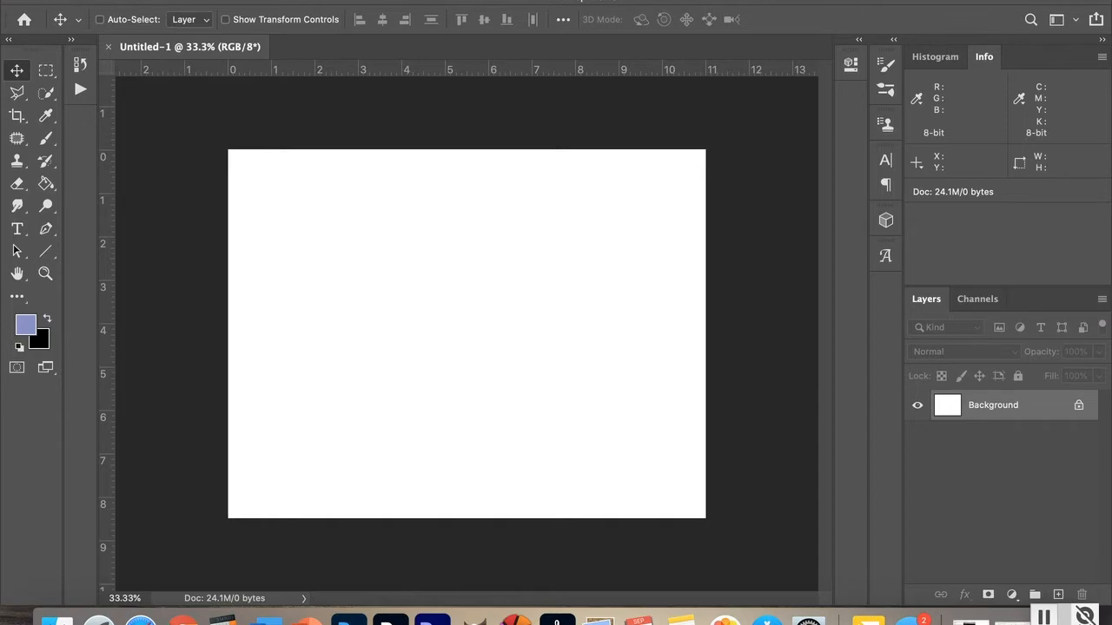
Step: Open the image file 4 - Mountain Landscape.jpg from the Desktop
left_click(133, 0)
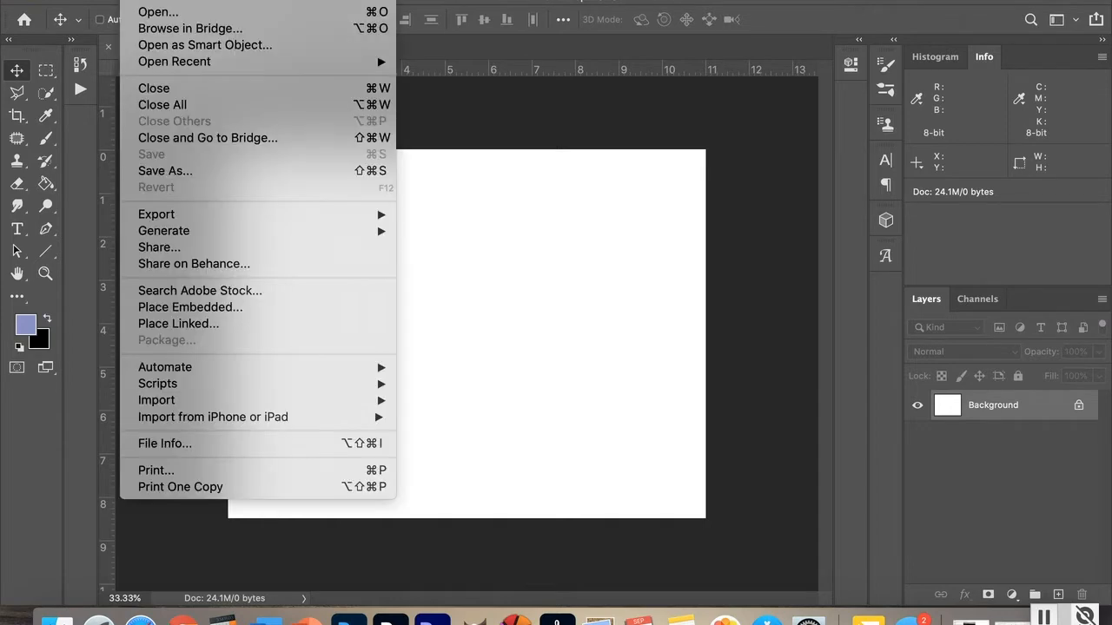
left_click(148, 14)
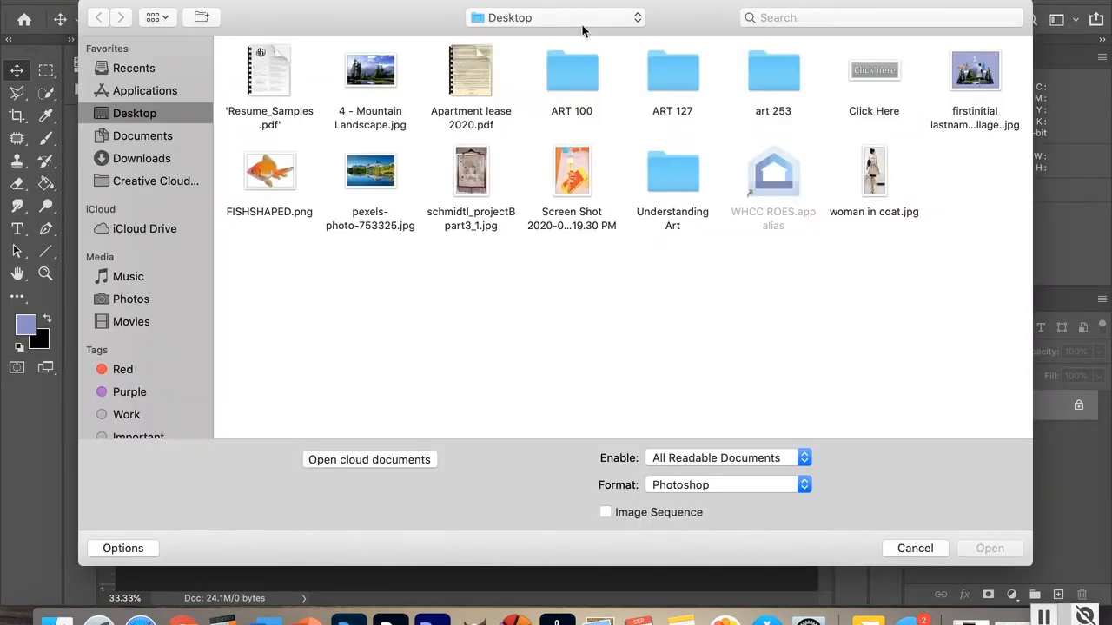
left_click(365, 74)
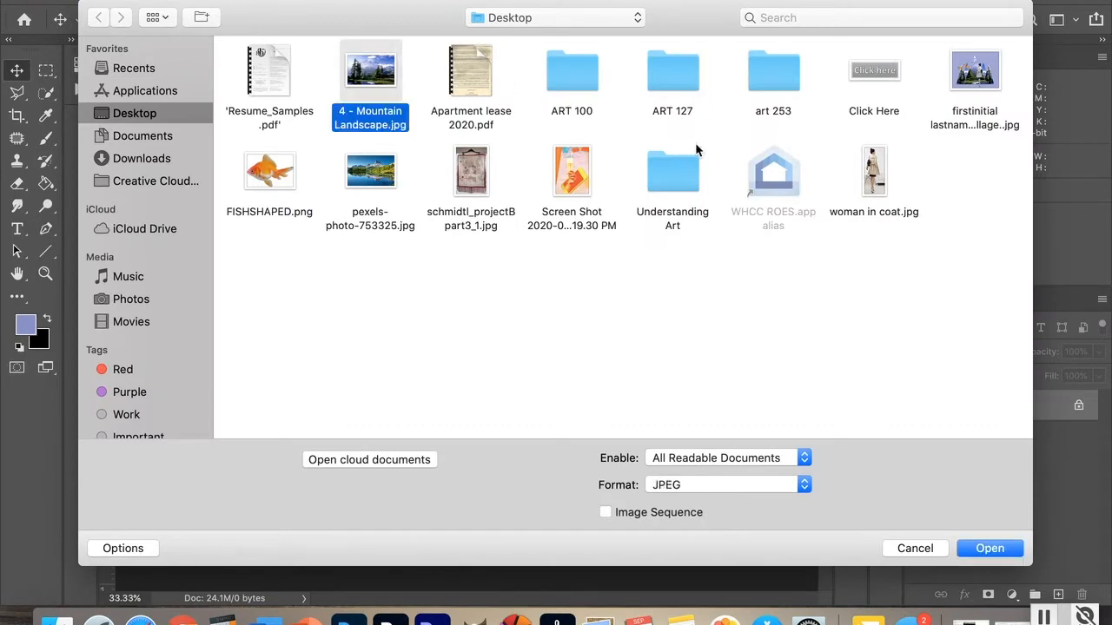
left_click(978, 549)
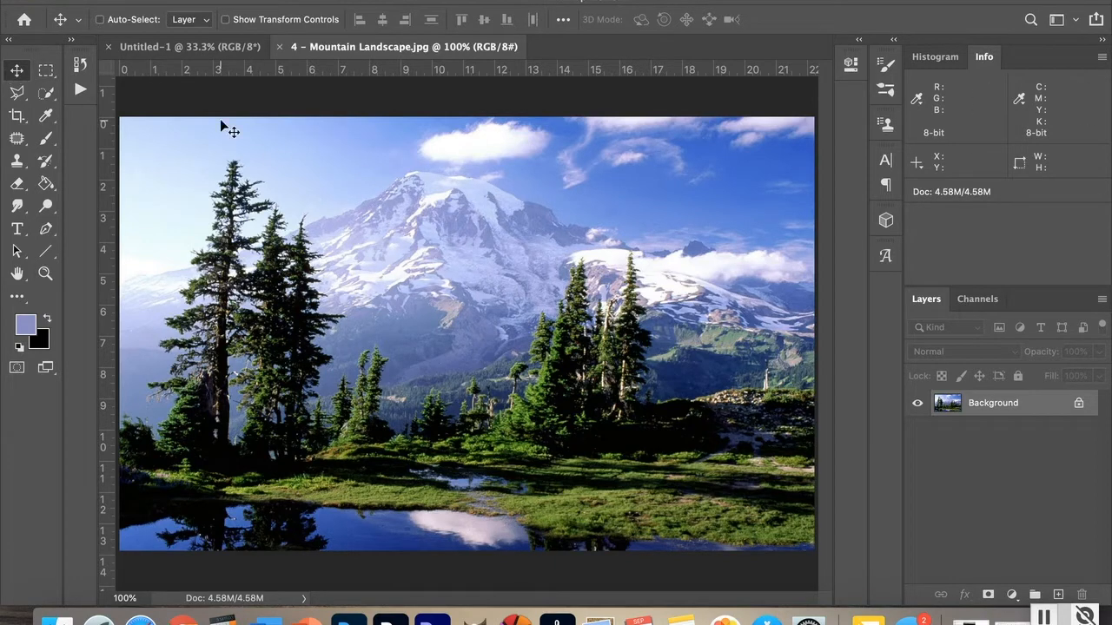
Step: Drag the mountain landscape into the Untitled-1 document as a new layer and place it near the canvas centre
left_click_drag(313, 246, 169, 48)
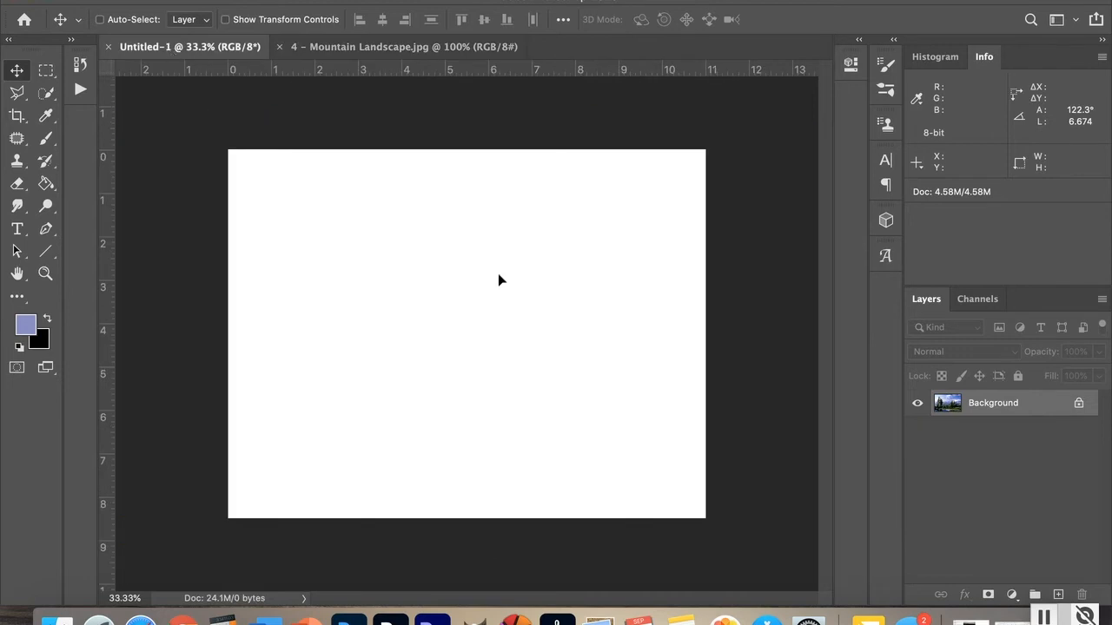
left_click_drag(498, 272, 500, 274)
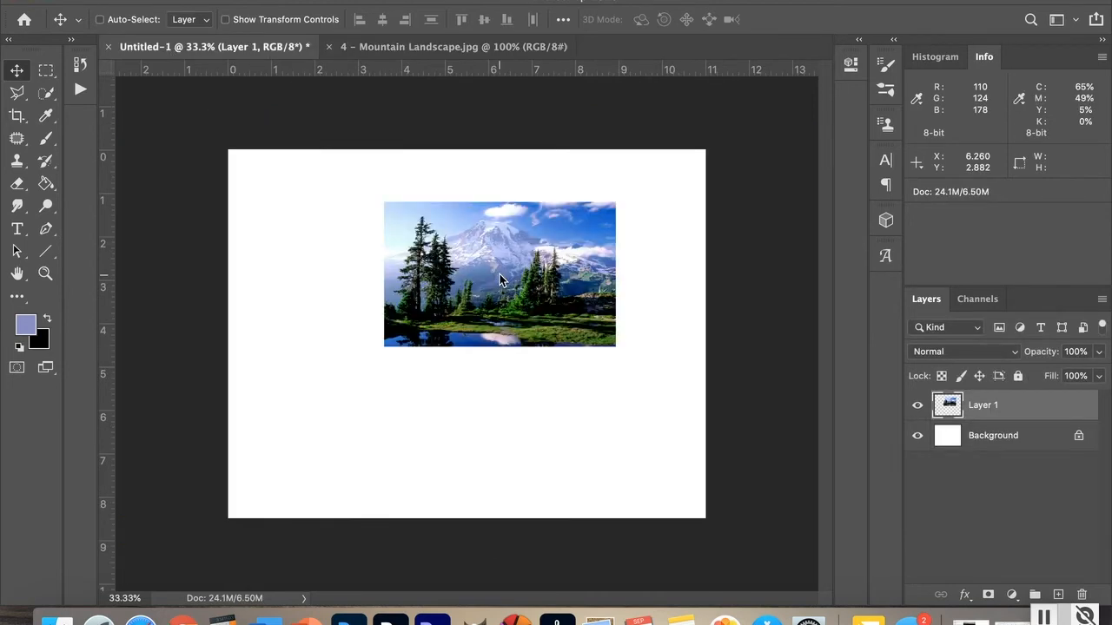
left_click_drag(486, 266, 452, 322)
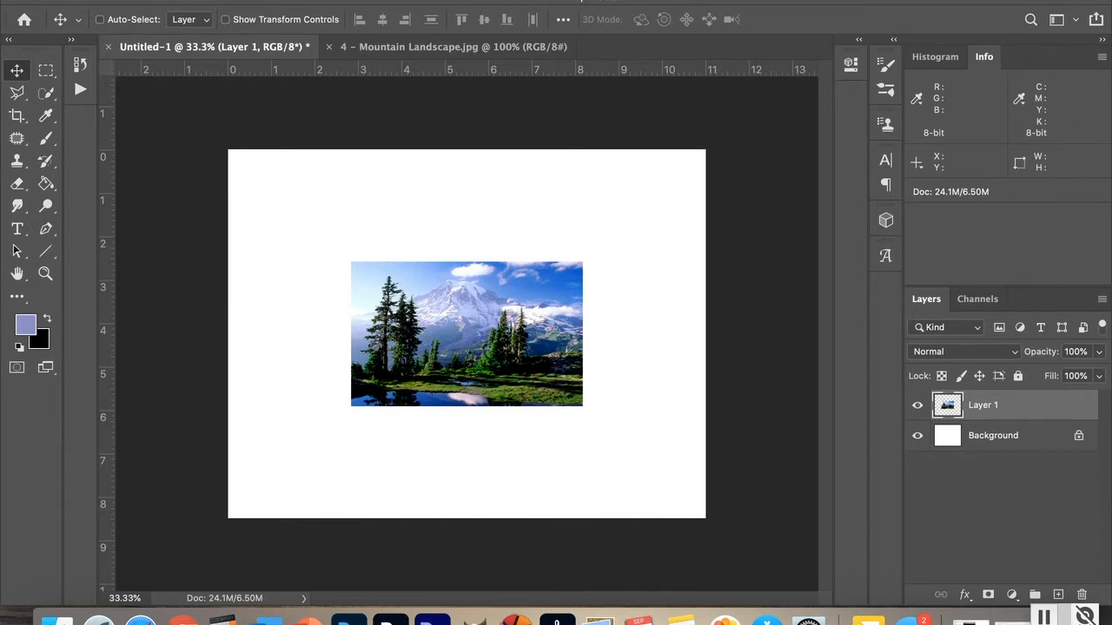
Step: Convert Layer 1 to a Smart Object
left_click(265, 0)
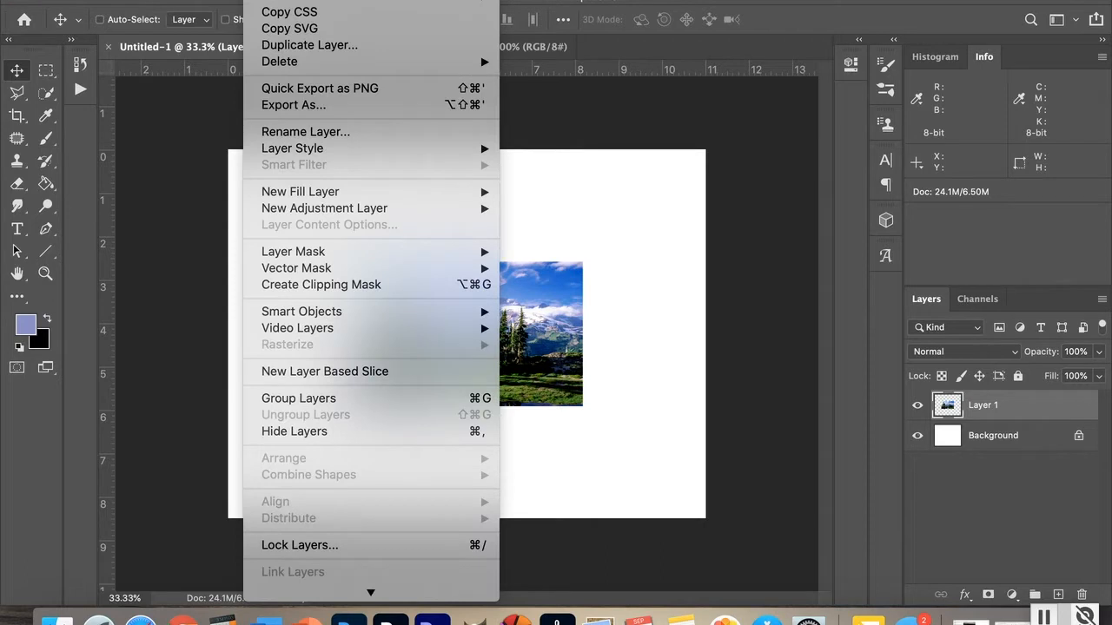
mouse_move(324, 311)
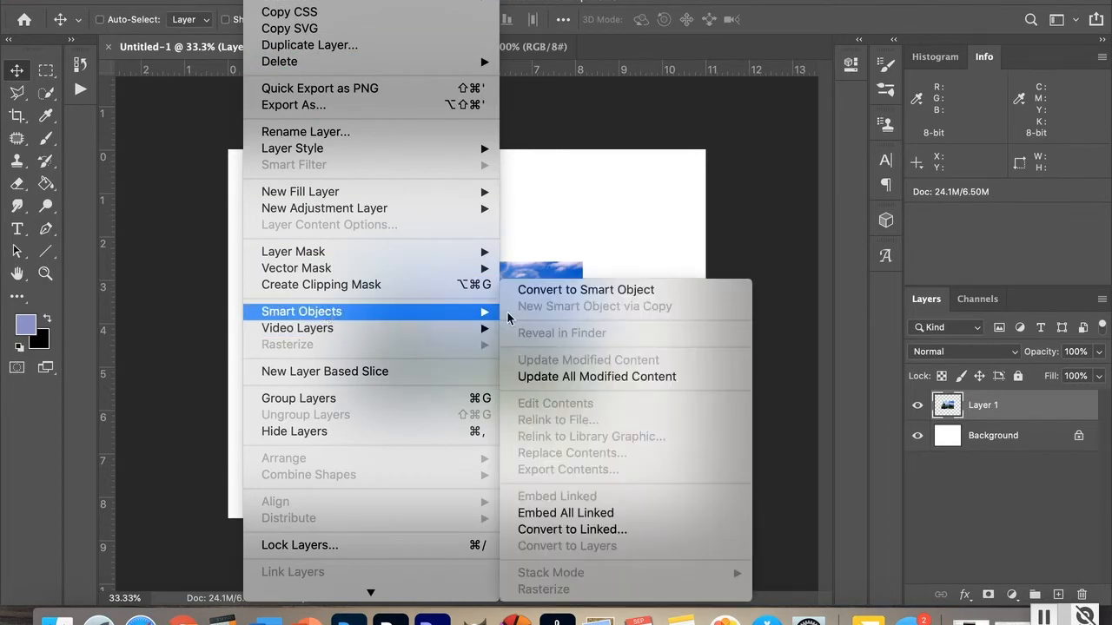
left_click(549, 293)
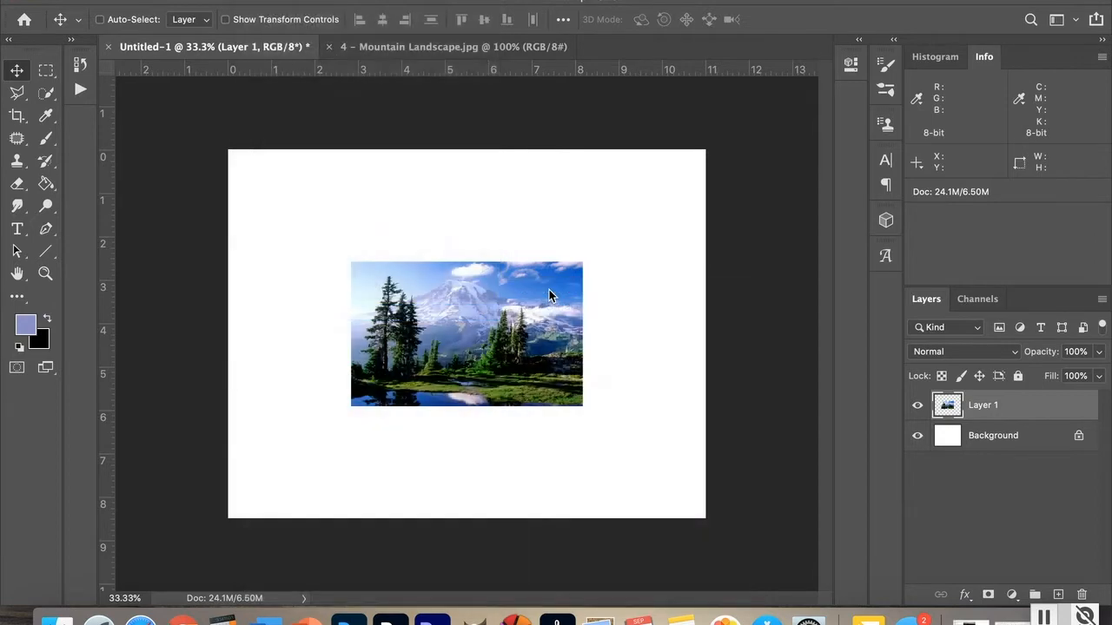
Step: Scale the landscape layer to about 205% and align it with the canvas's left and upper edges, then commit
left_click(226, 21)
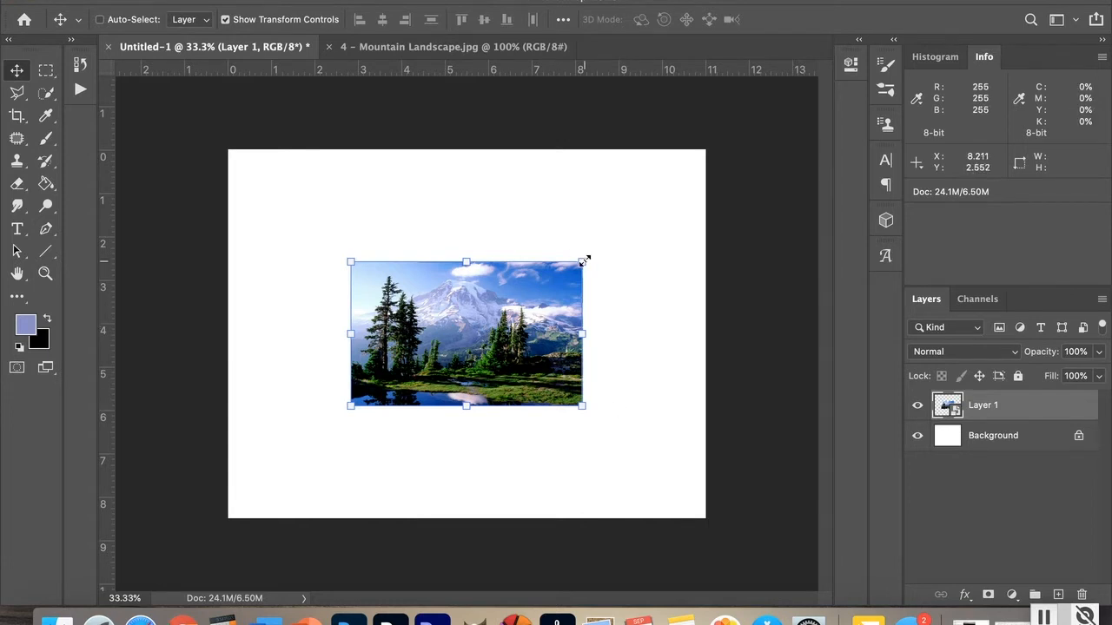
left_click_drag(584, 260, 720, 154)
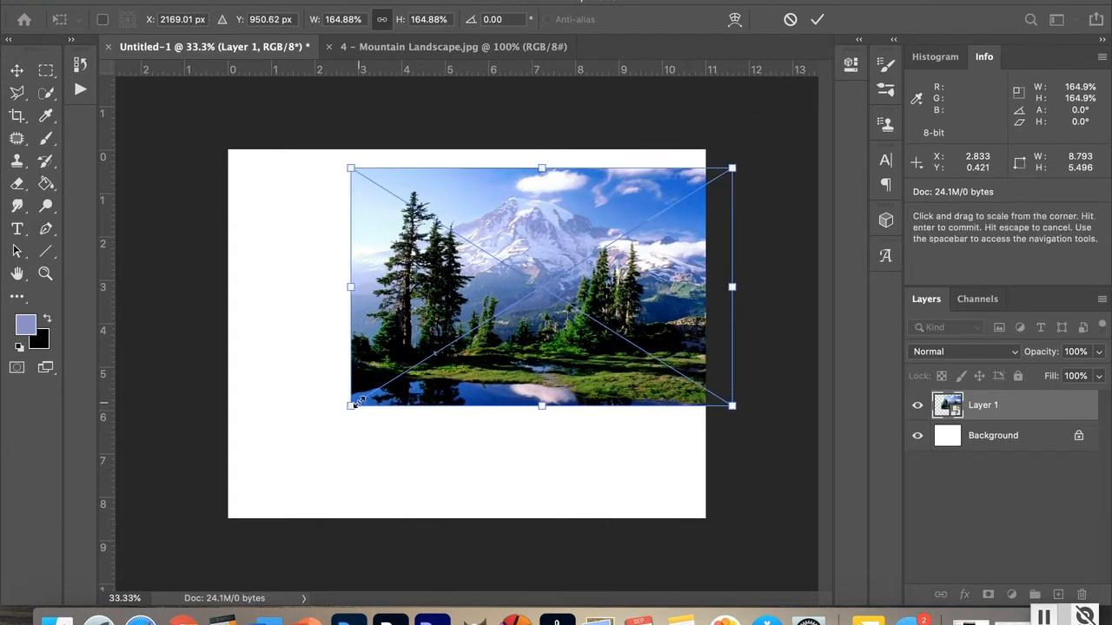
left_click_drag(356, 402, 274, 475)
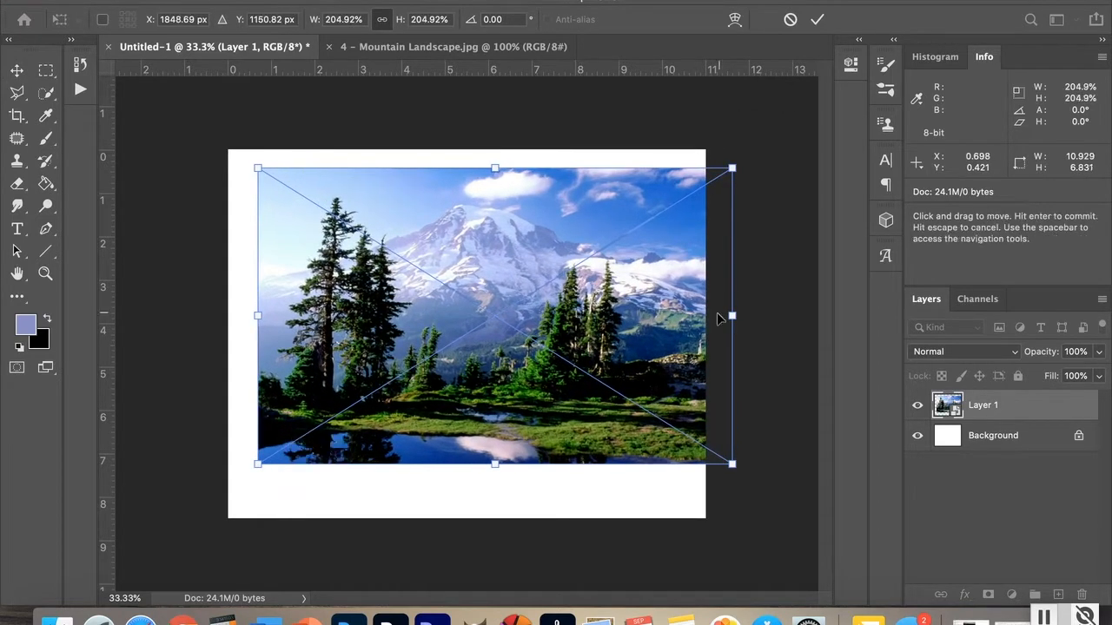
left_click_drag(642, 331, 610, 329)
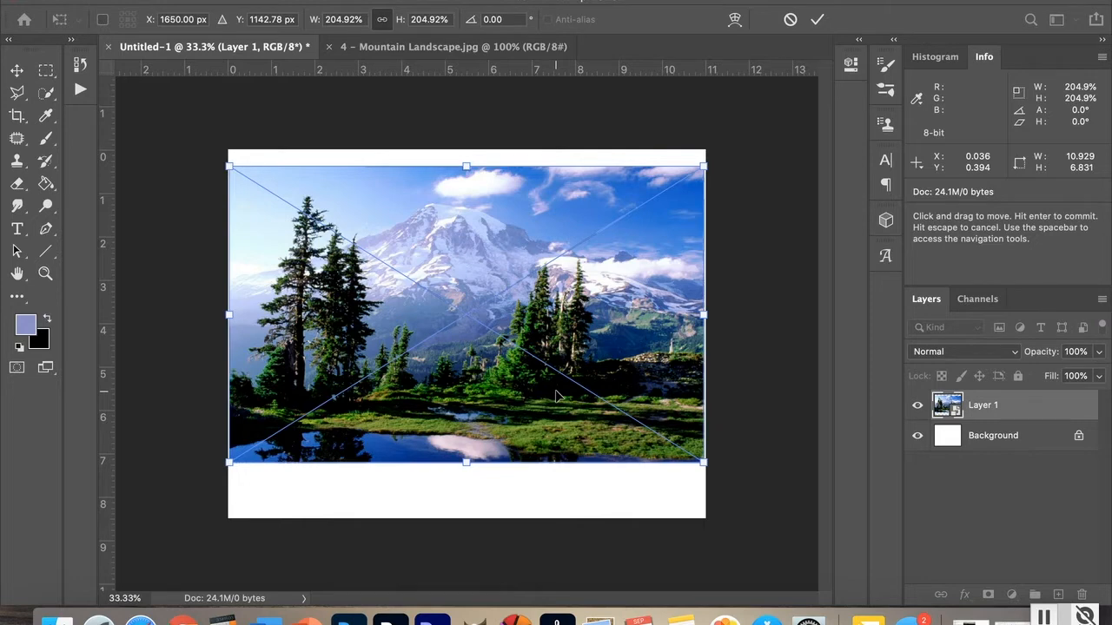
key("Return")
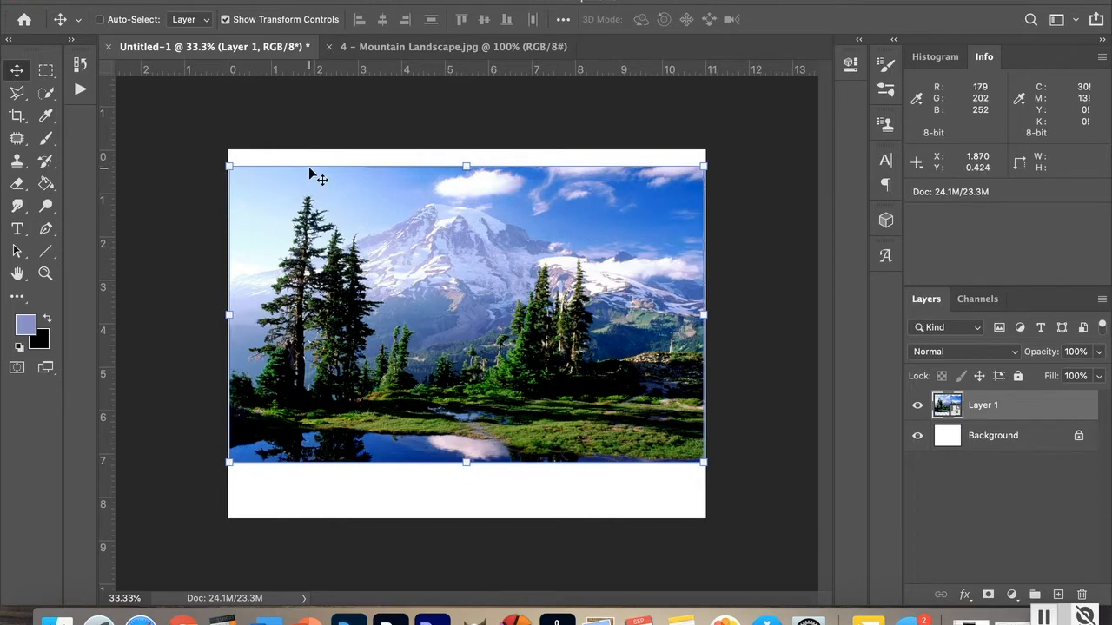
key("Return")
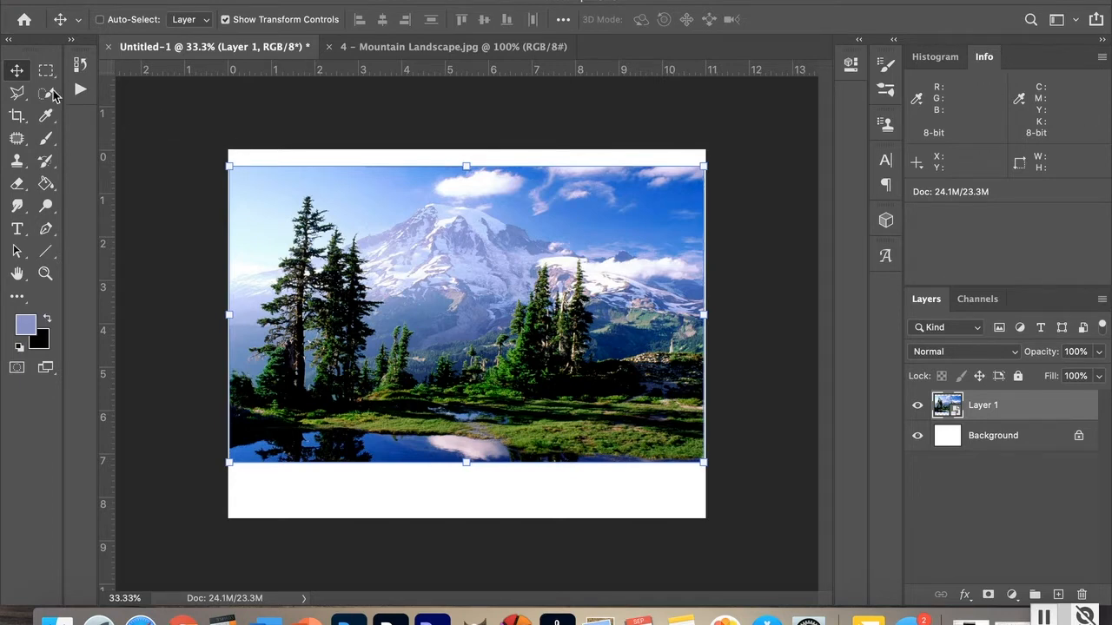
Step: Draw a triangular Polygonal Lasso selection around the left tree and add a layer mask from it
left_click(18, 94)
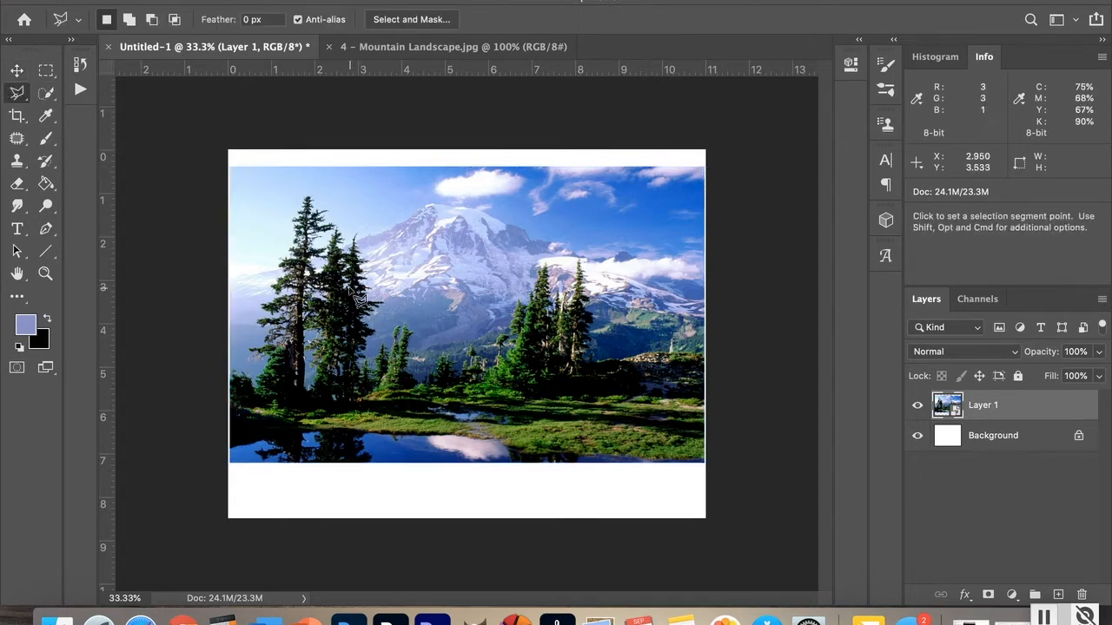
left_click(309, 172)
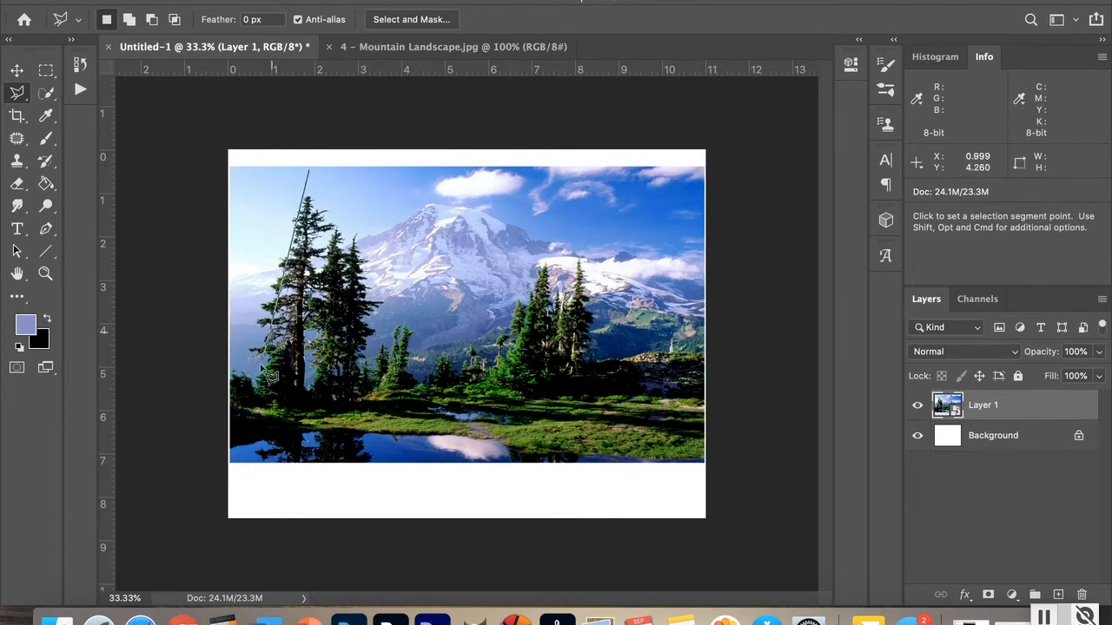
left_click(245, 461)
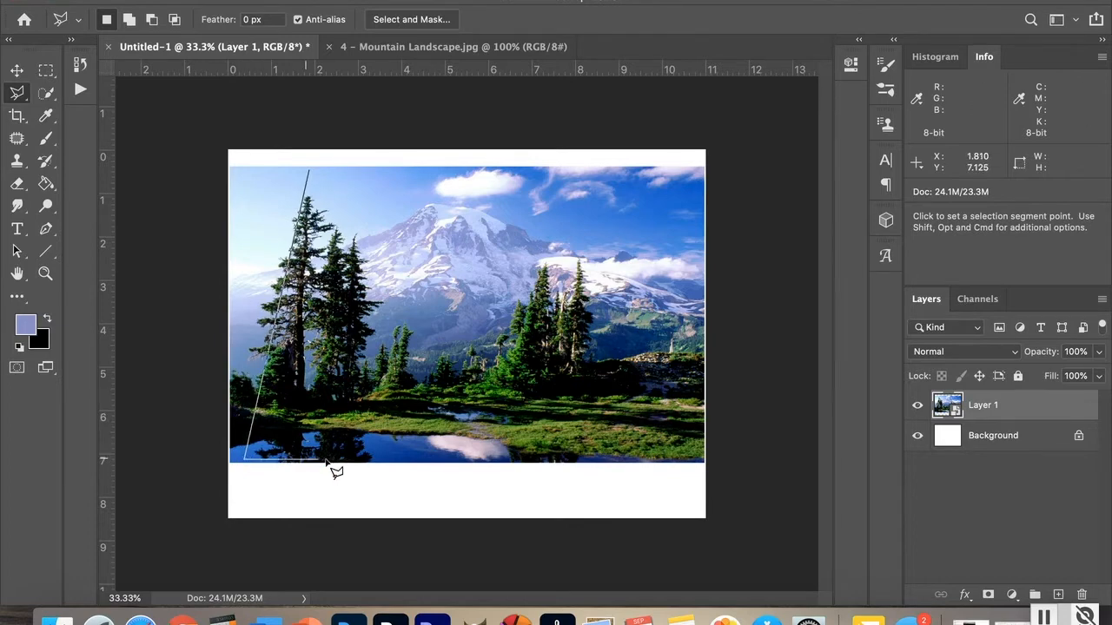
left_click(388, 461)
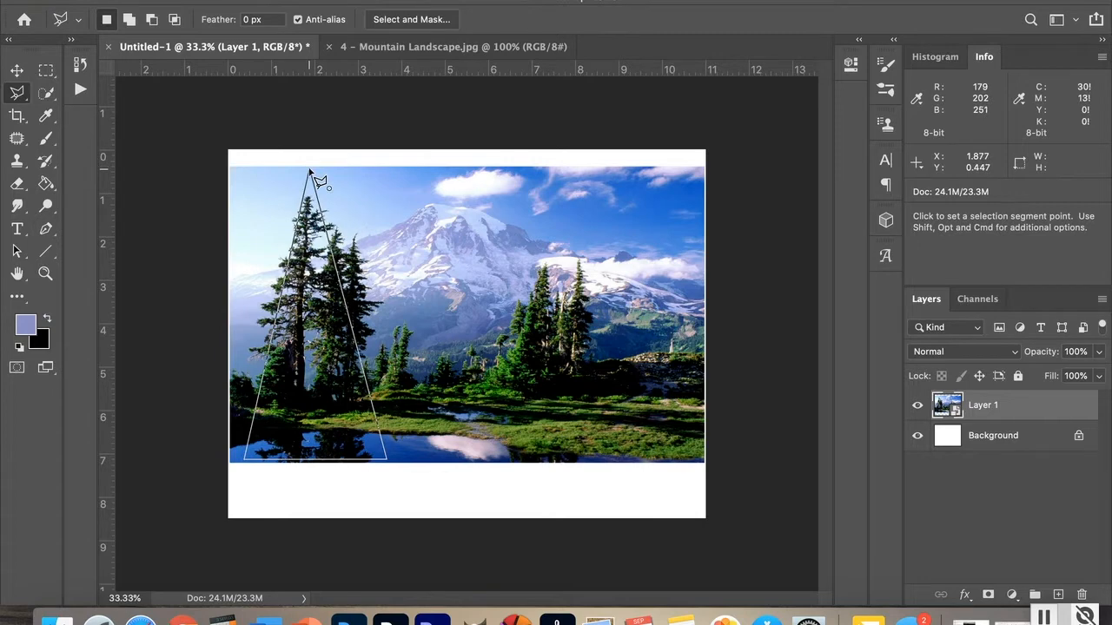
left_click(310, 172)
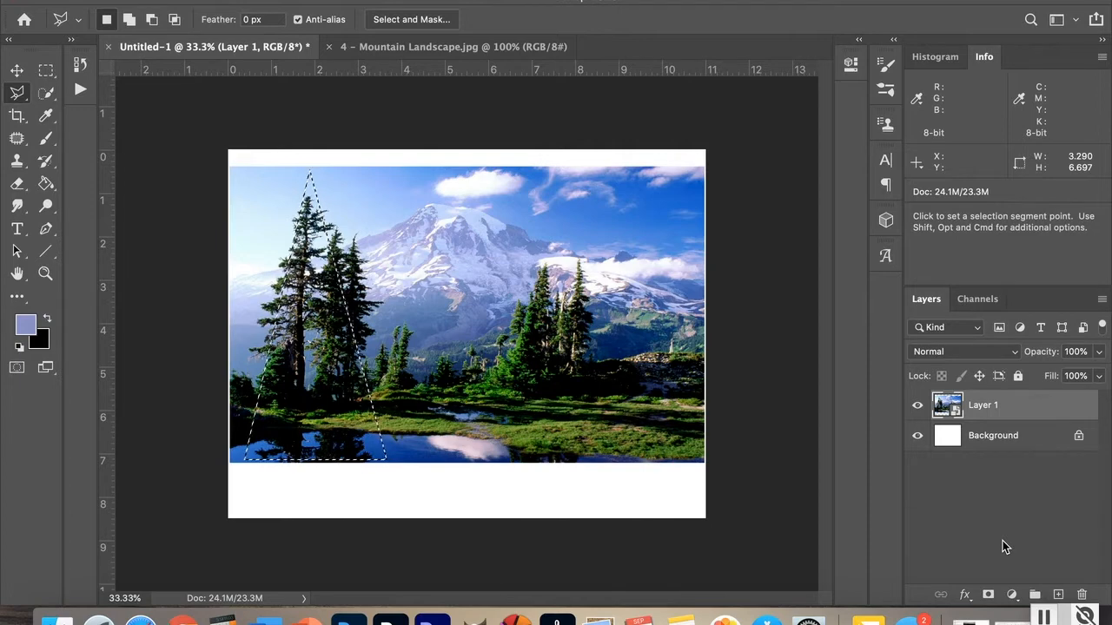
left_click(989, 596)
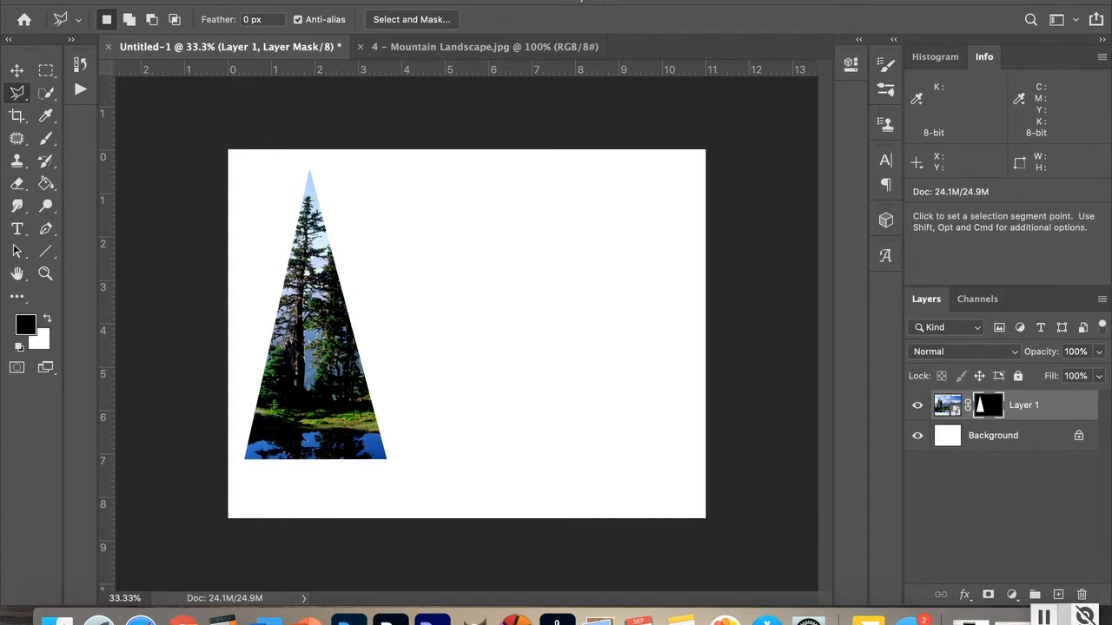
Step: Duplicate the masked layer and name the copy 2nd mountain
left_click(263, 1)
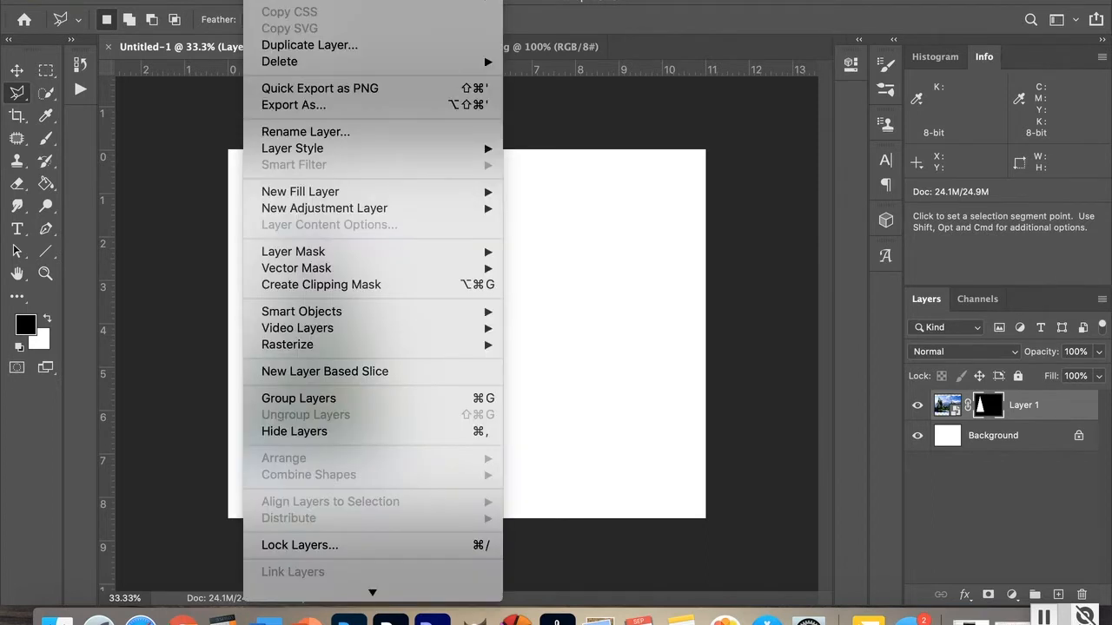
left_click(293, 52)
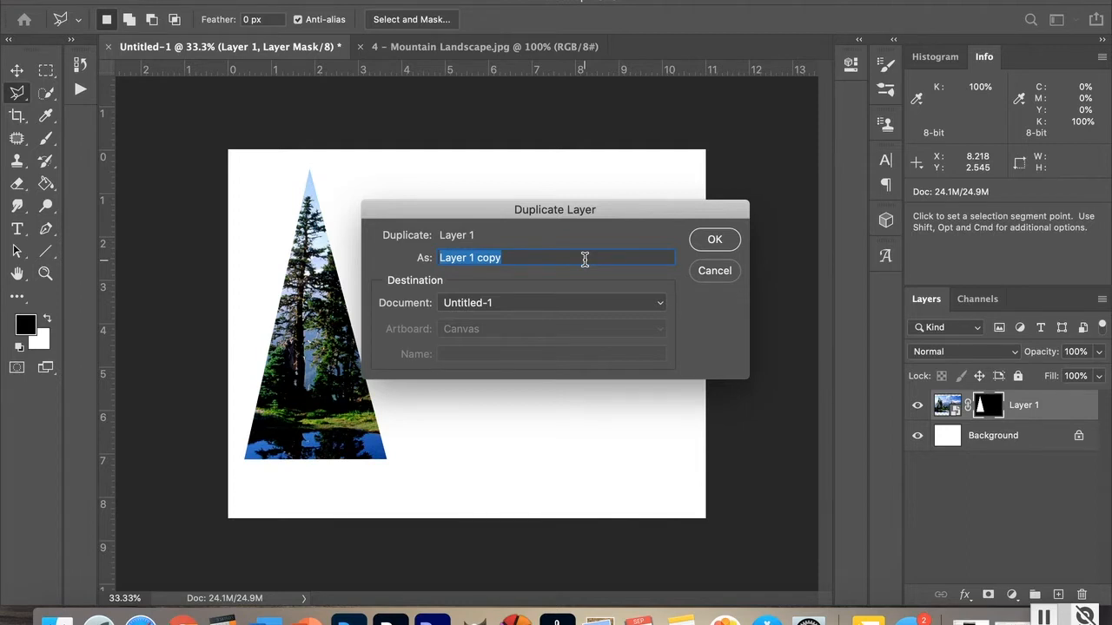
type("2n")
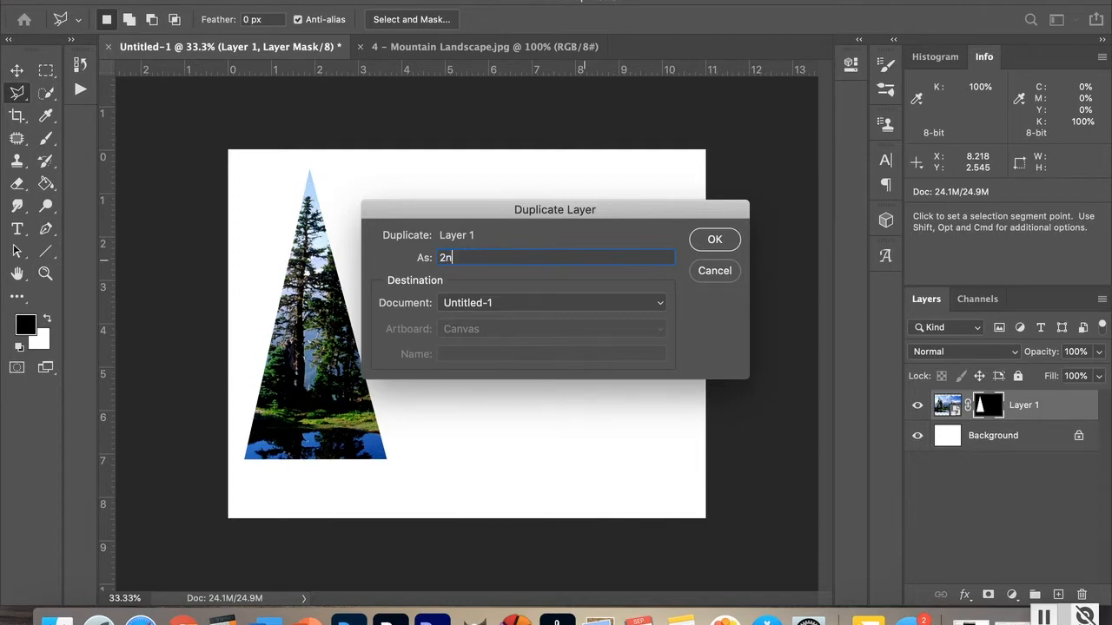
type("d mountain")
left_click(711, 243)
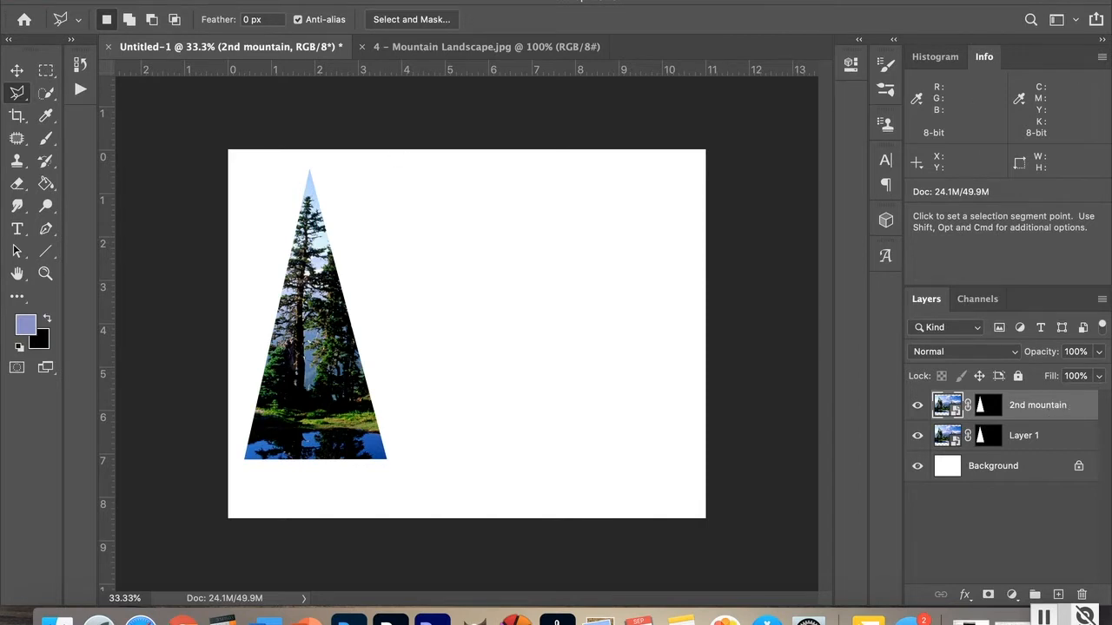
Step: Flip the 2nd mountain layer horizontally
left_click(172, 1)
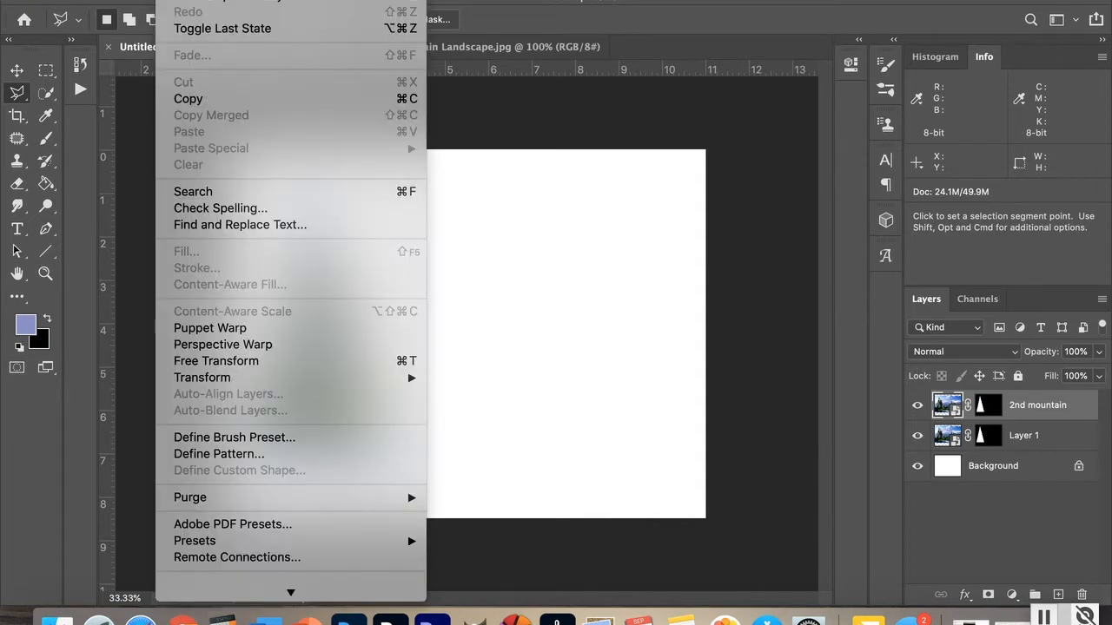
mouse_move(204, 383)
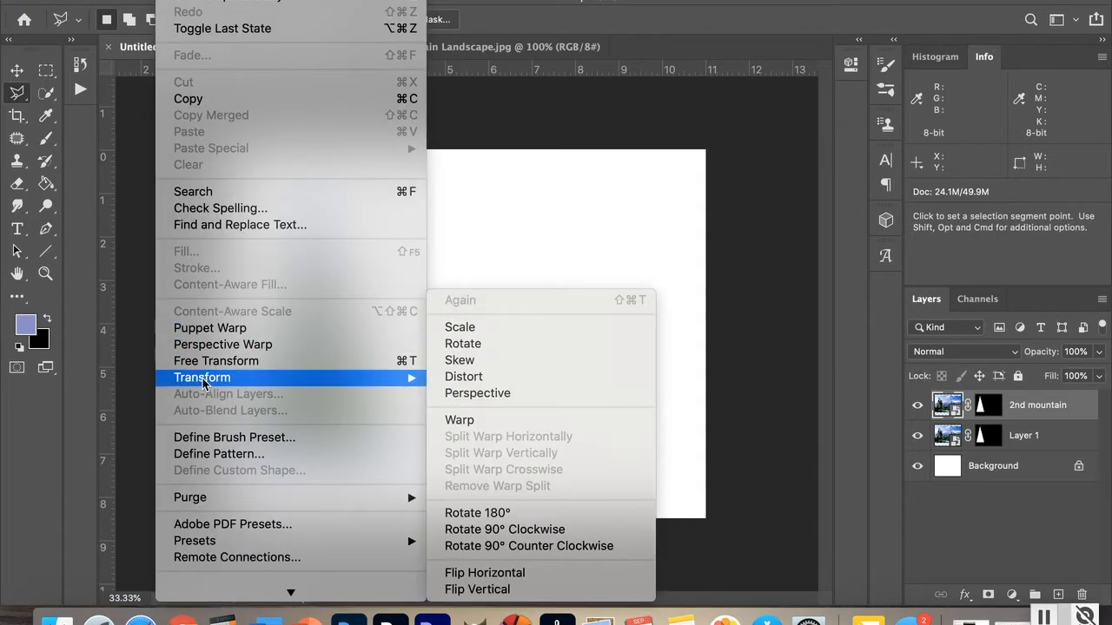
left_click(510, 574)
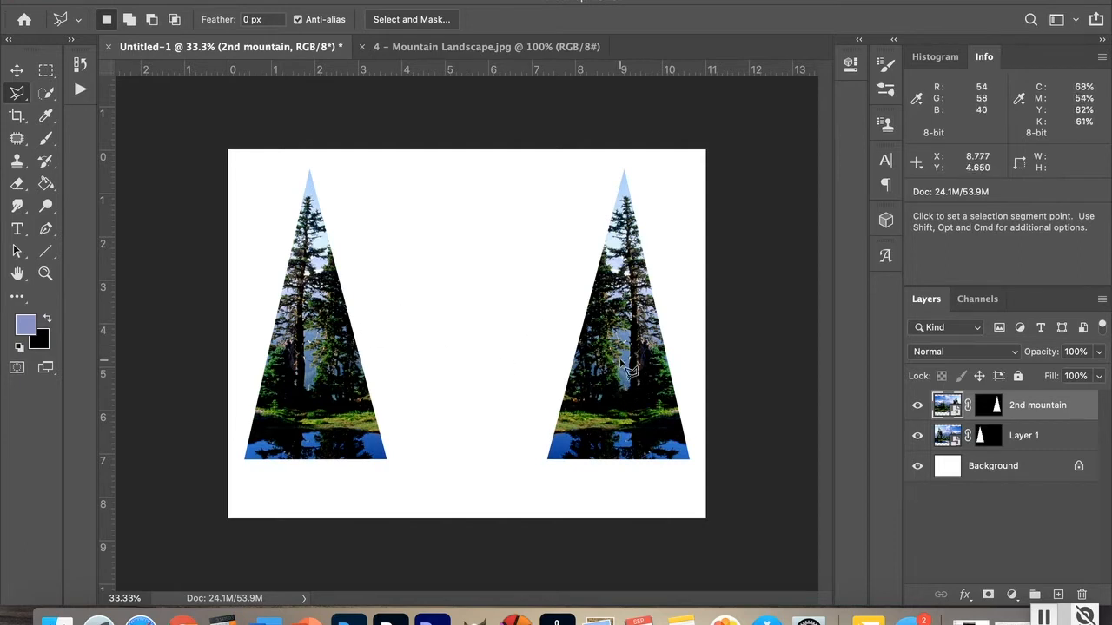
Step: Drag another copy of the mountain landscape photo into the composition document as a new layer
left_click(436, 45)
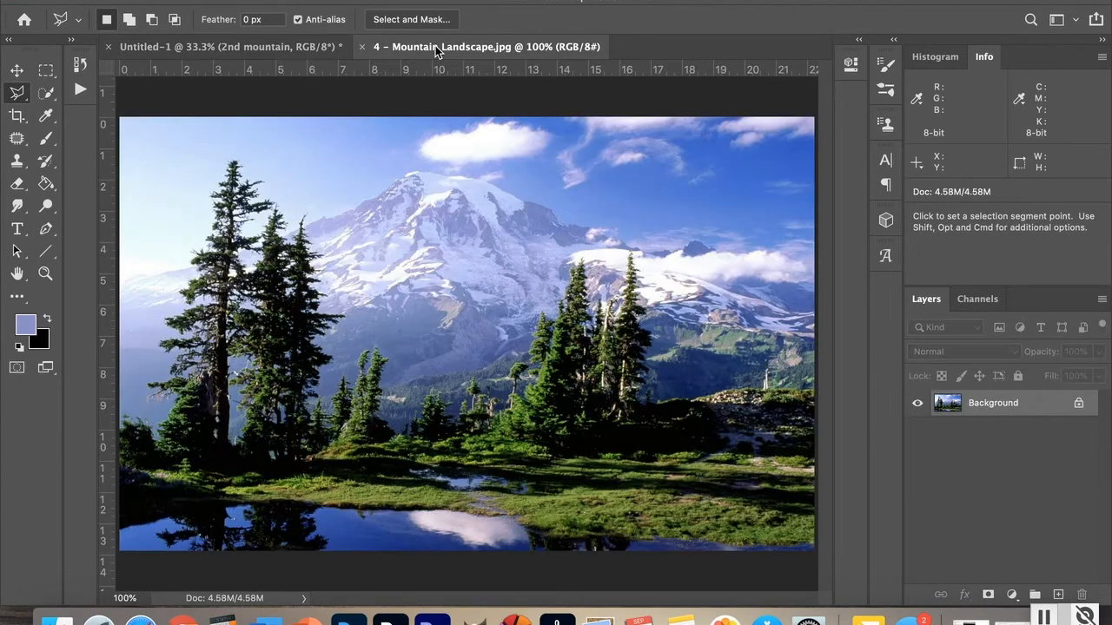
left_click(17, 71)
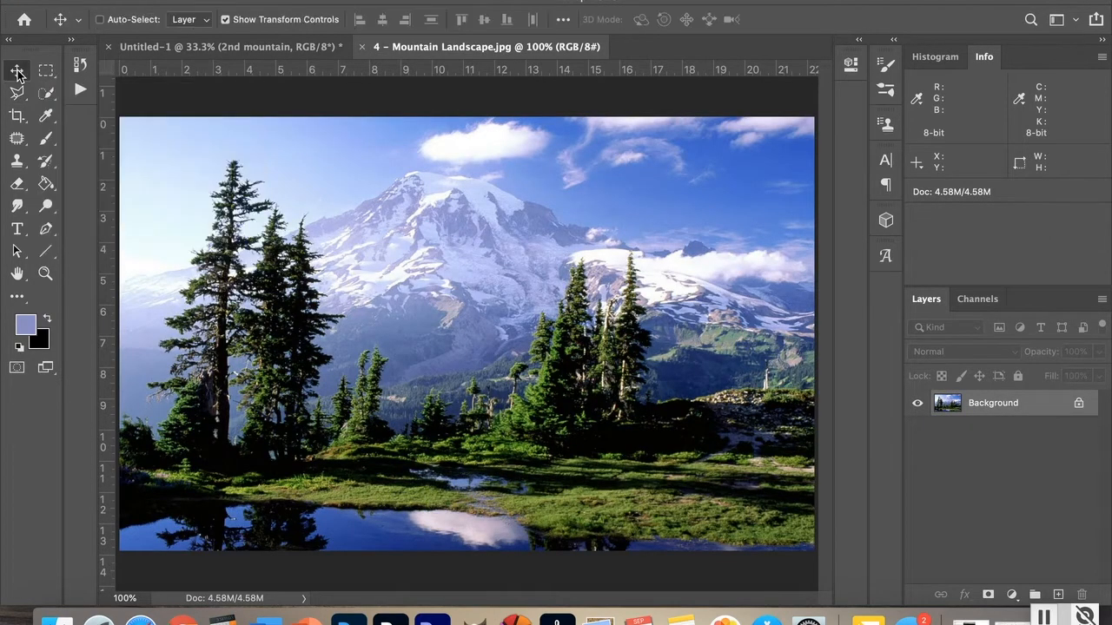
left_click_drag(469, 312, 414, 296)
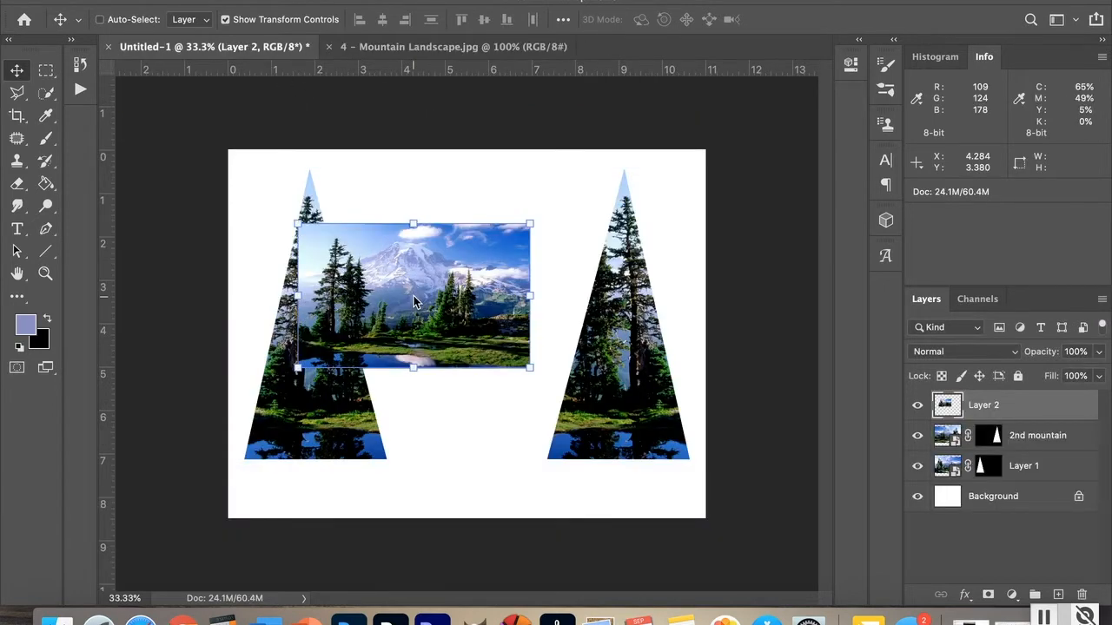
Step: Convert the new Layer 2 to a smart object
left_click(264, 0)
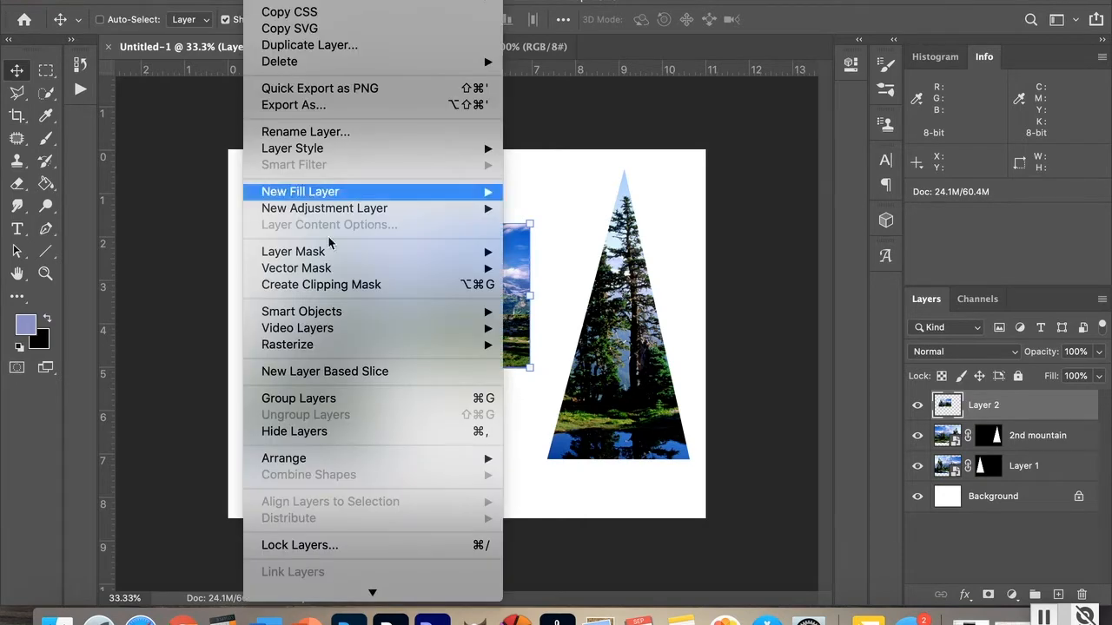
mouse_move(358, 316)
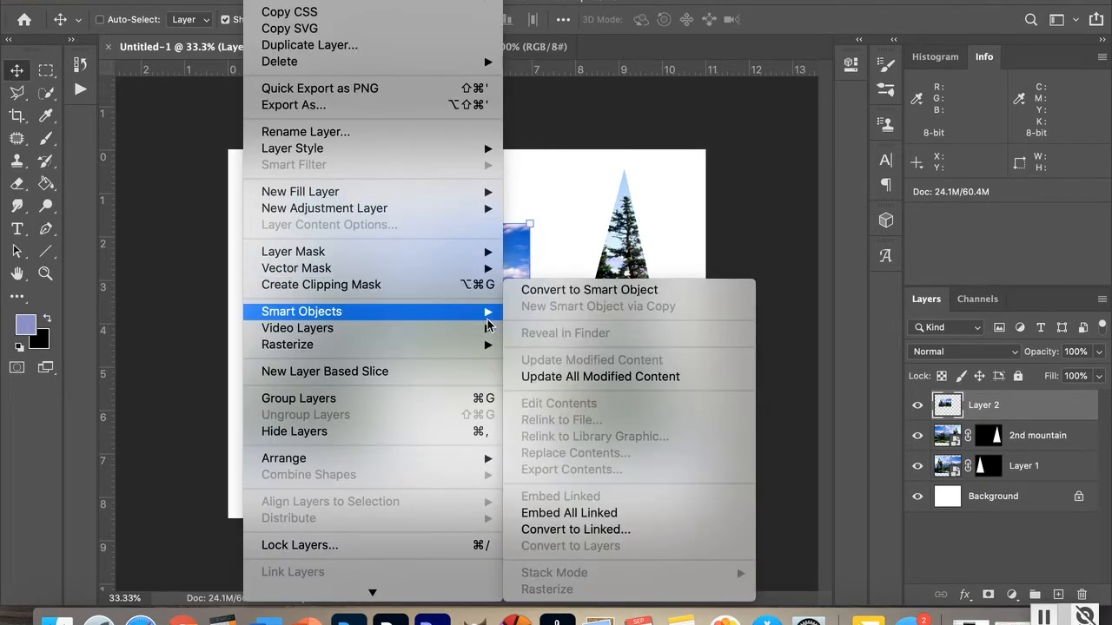
left_click(556, 295)
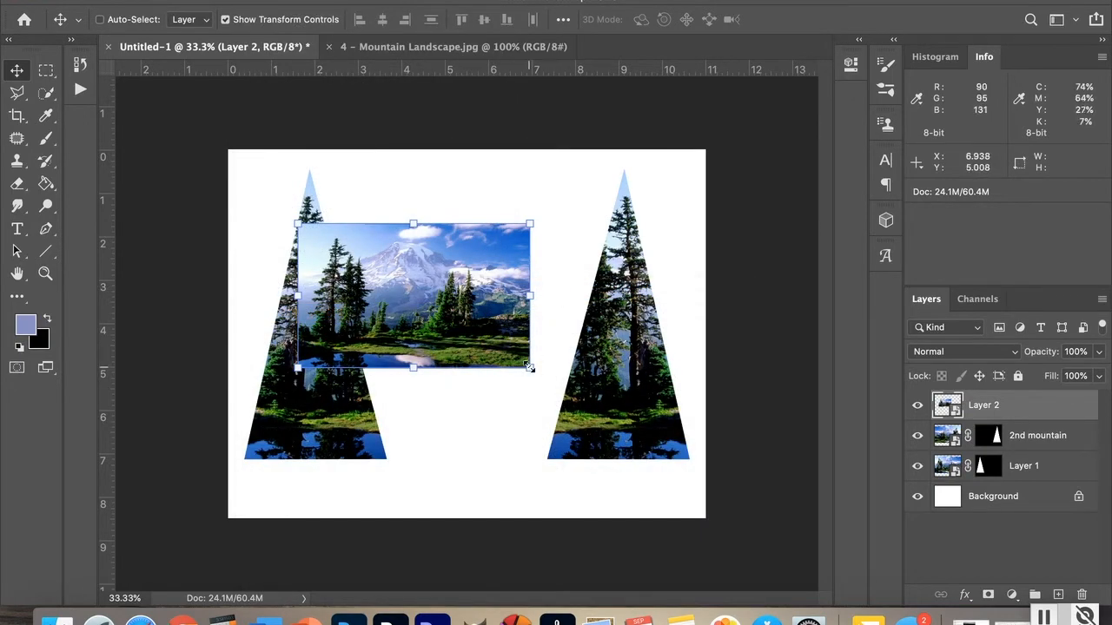
Step: Scale Layer 2 to about 218% so it covers the canvas top and sides, then commit
left_click_drag(531, 368, 680, 447)
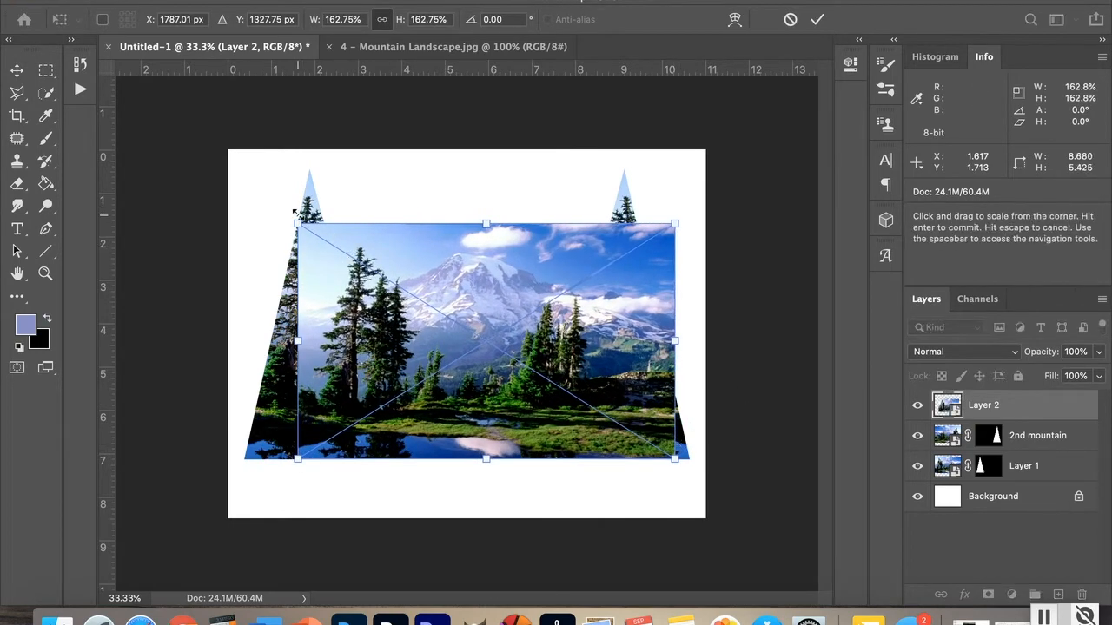
left_click_drag(298, 224, 223, 152)
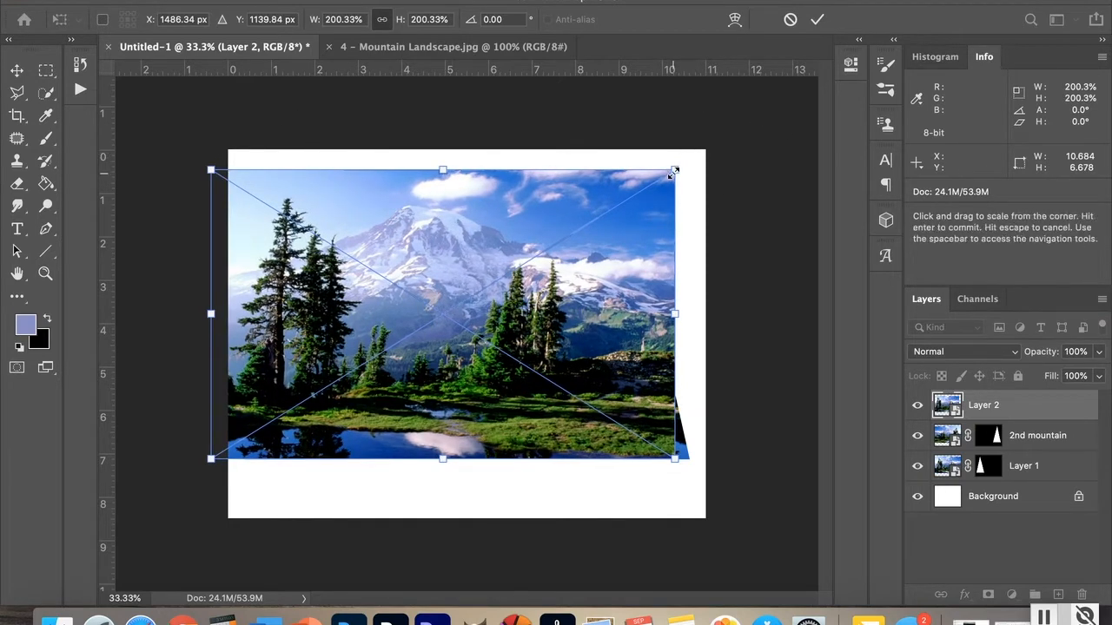
left_click_drag(675, 171, 716, 149)
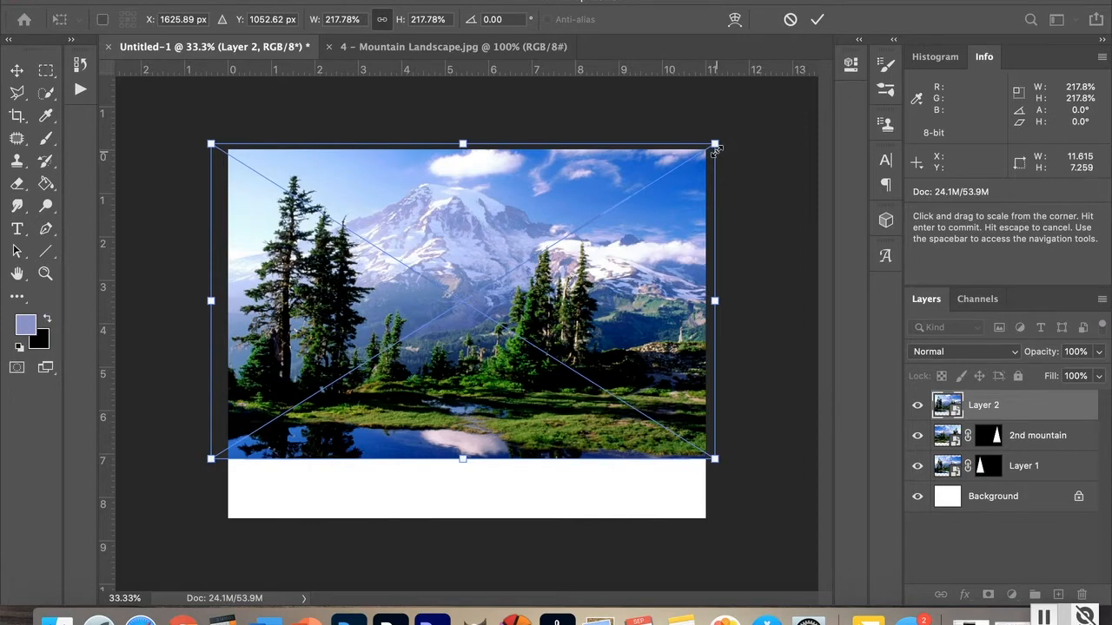
key("Return")
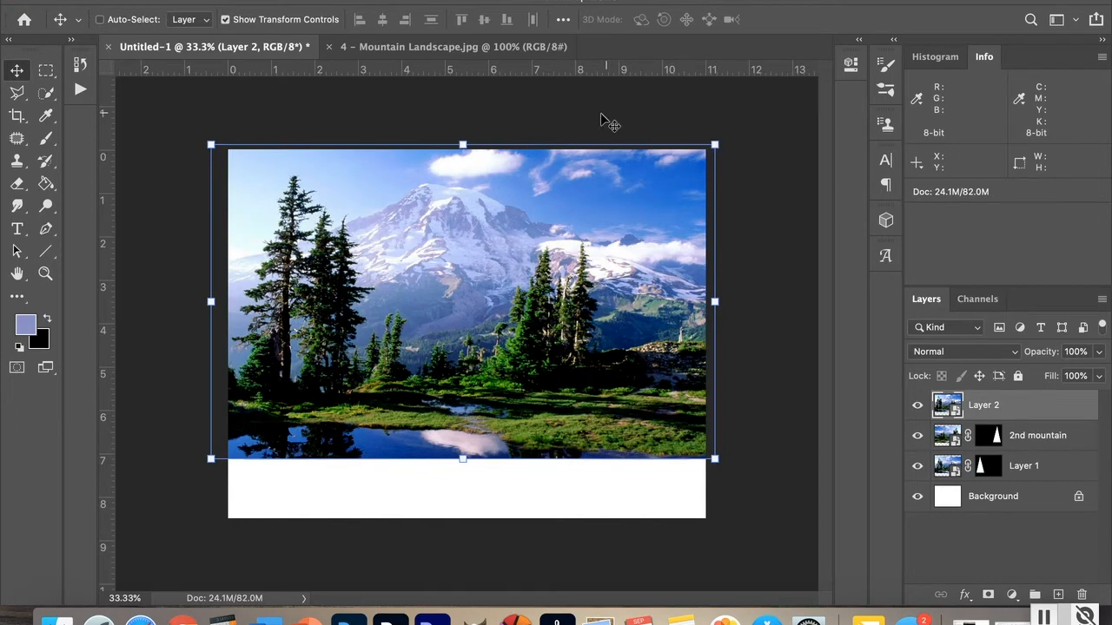
Step: Draw a central triangular Polygonal Lasso selection around the mountain peak and add a layer mask to Layer 2
left_click(17, 90)
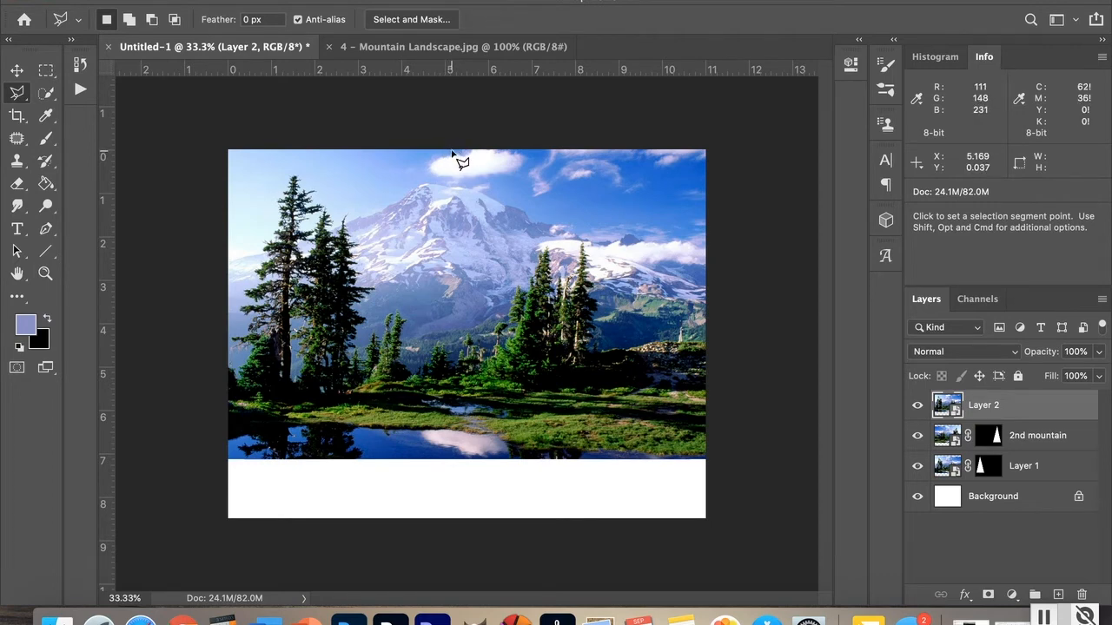
left_click(451, 153)
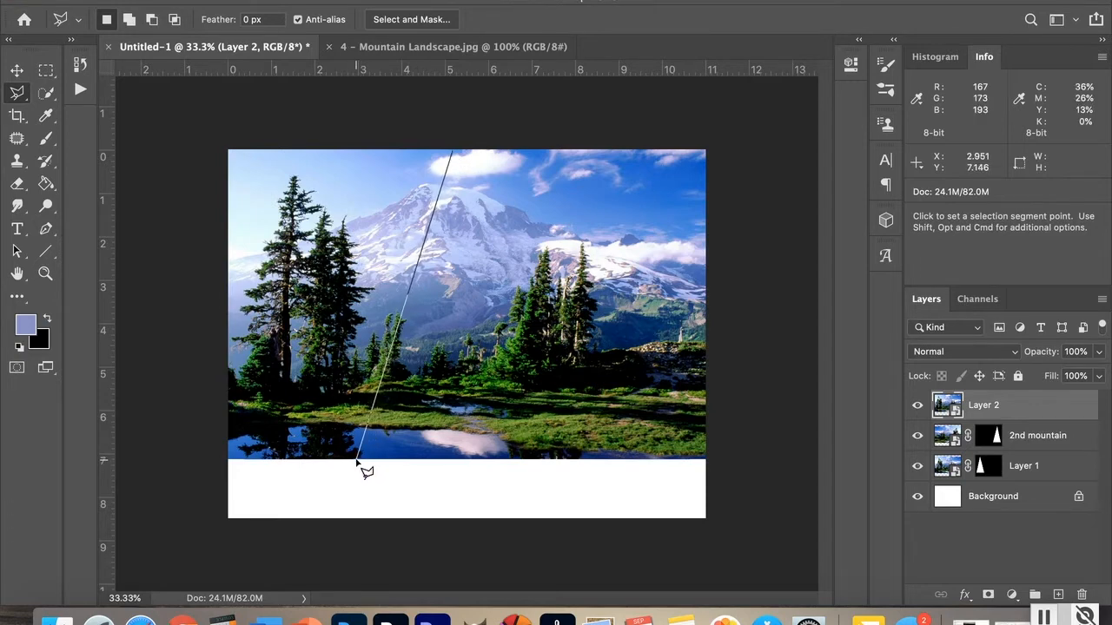
left_click(357, 460)
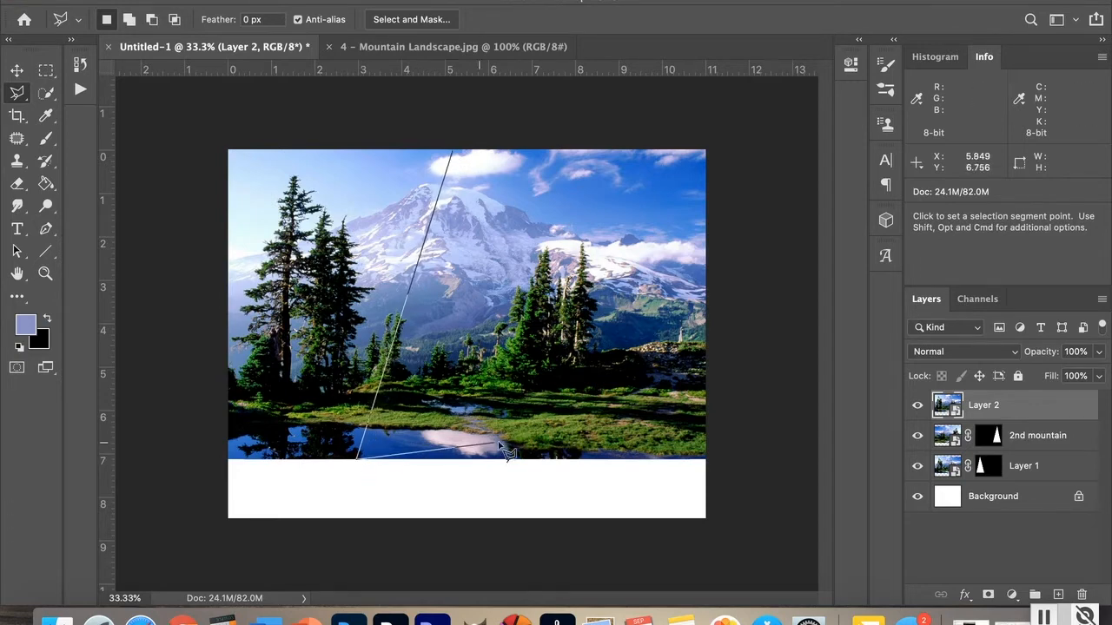
left_click(558, 460)
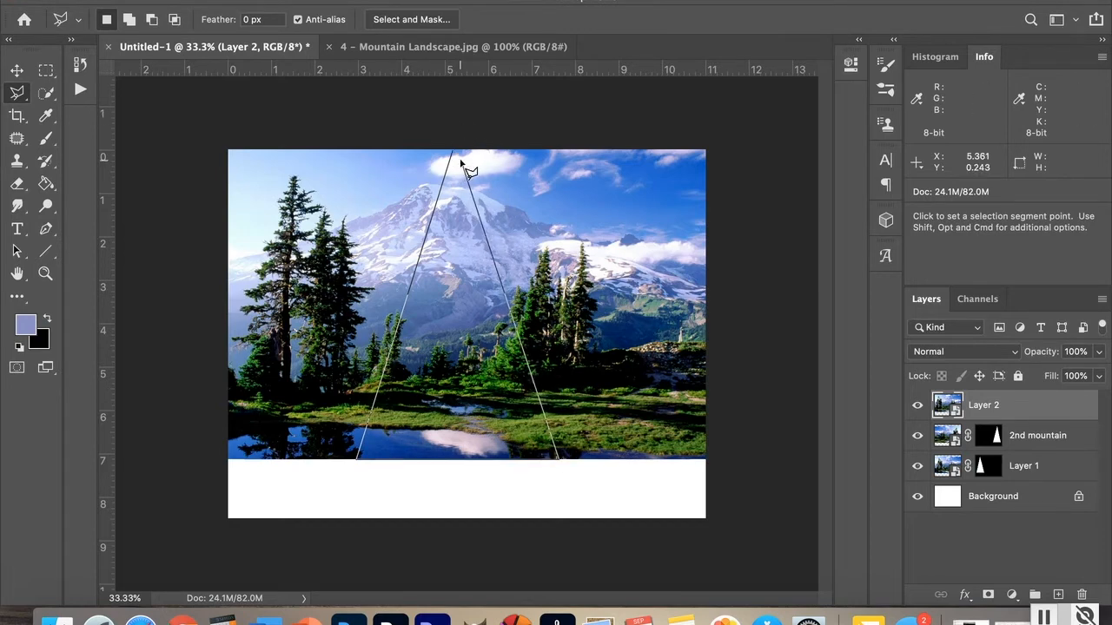
left_click(451, 155)
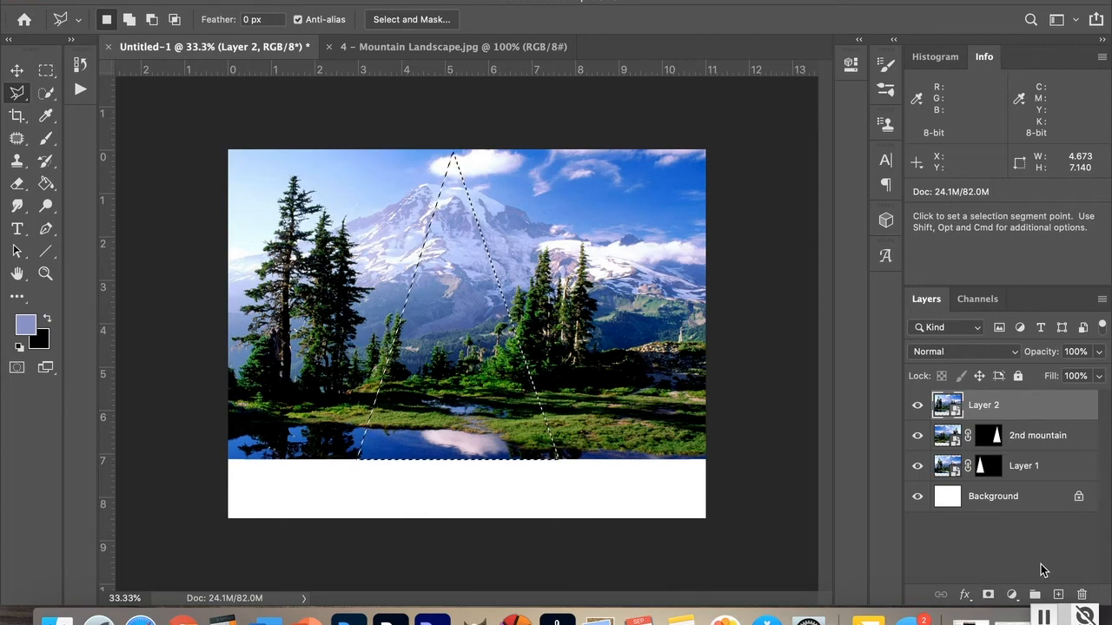
left_click(987, 595)
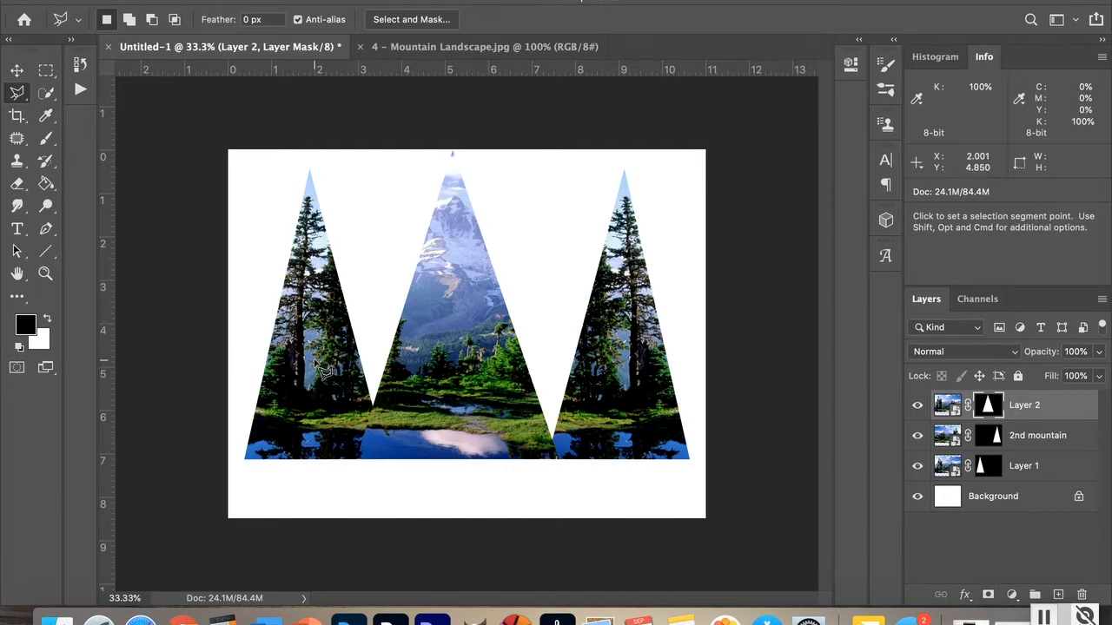
Step: Scale Layer 1 down to about 79%, move it toward the centre, nudge it down and commit
left_click(1069, 467)
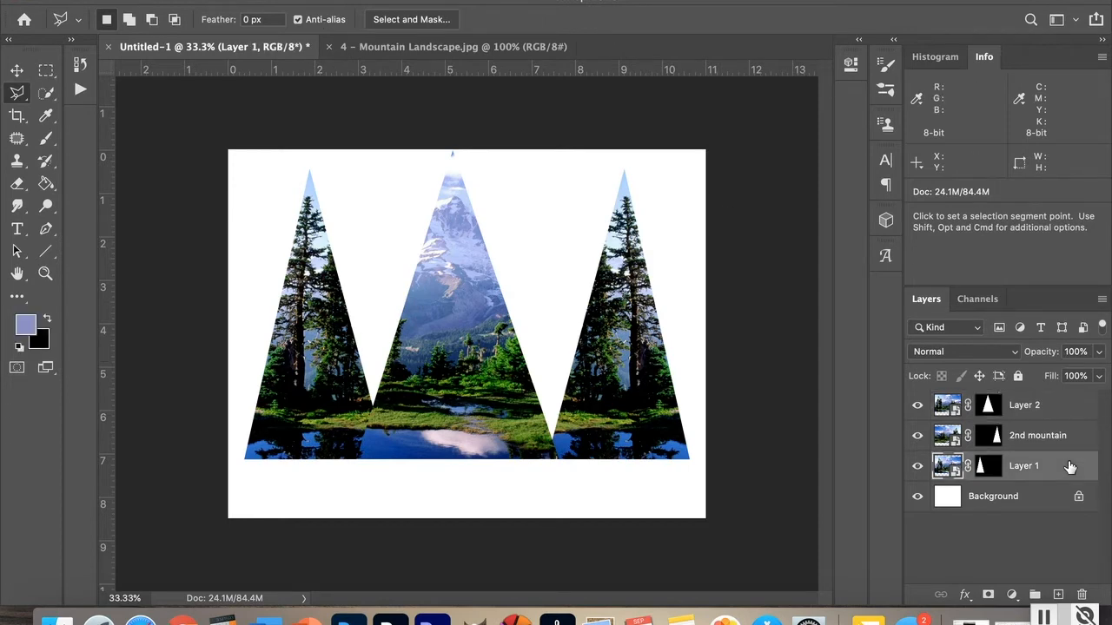
left_click(18, 71)
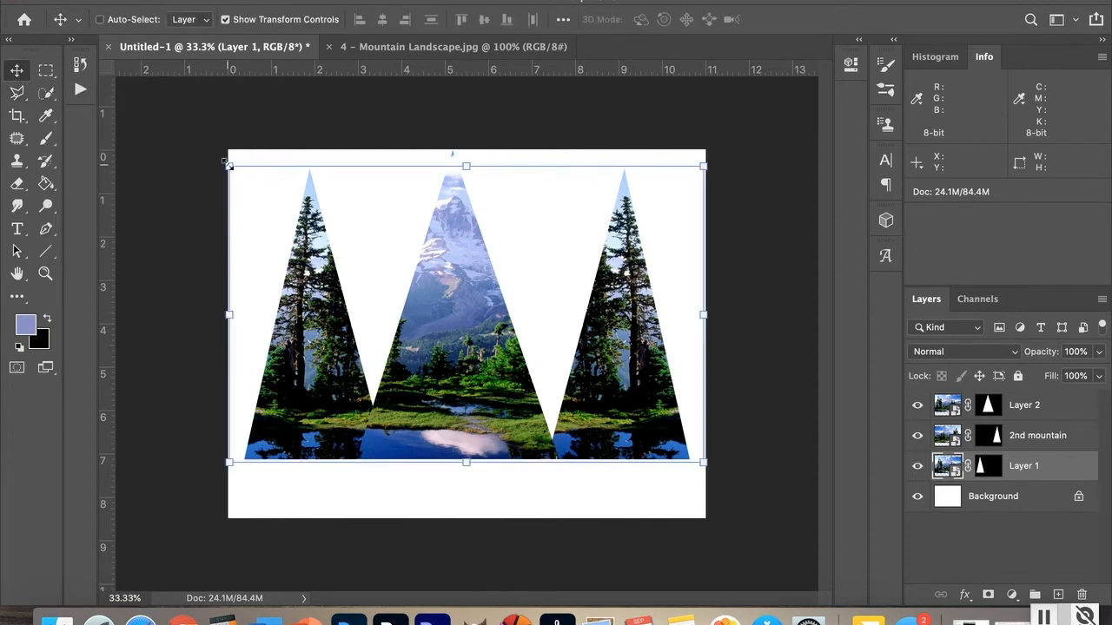
left_click_drag(228, 165, 371, 257)
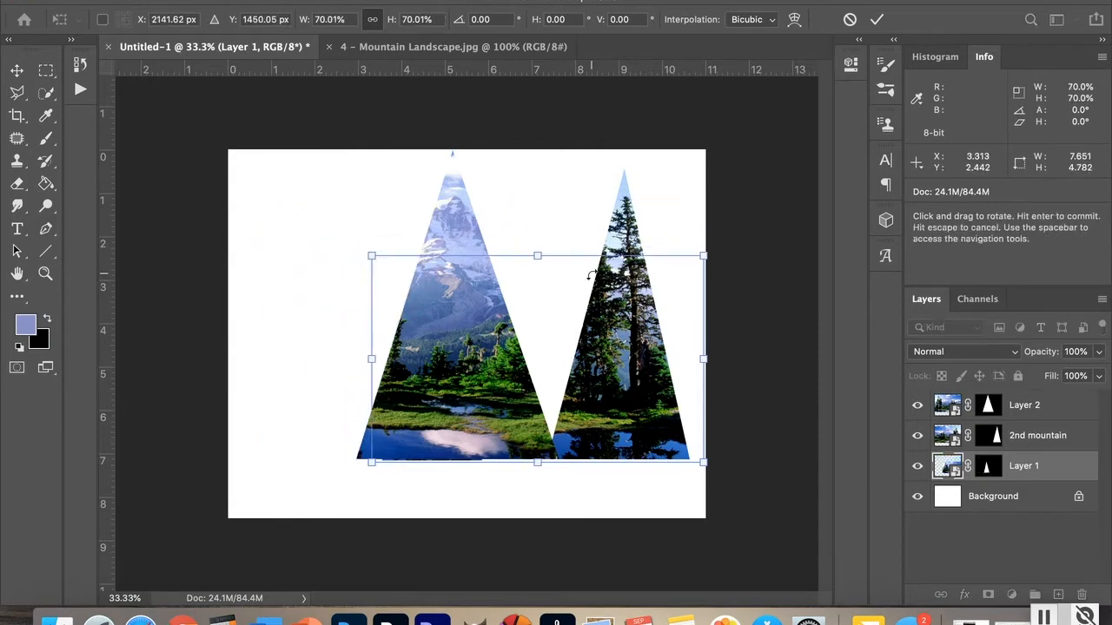
left_click_drag(561, 312, 465, 310)
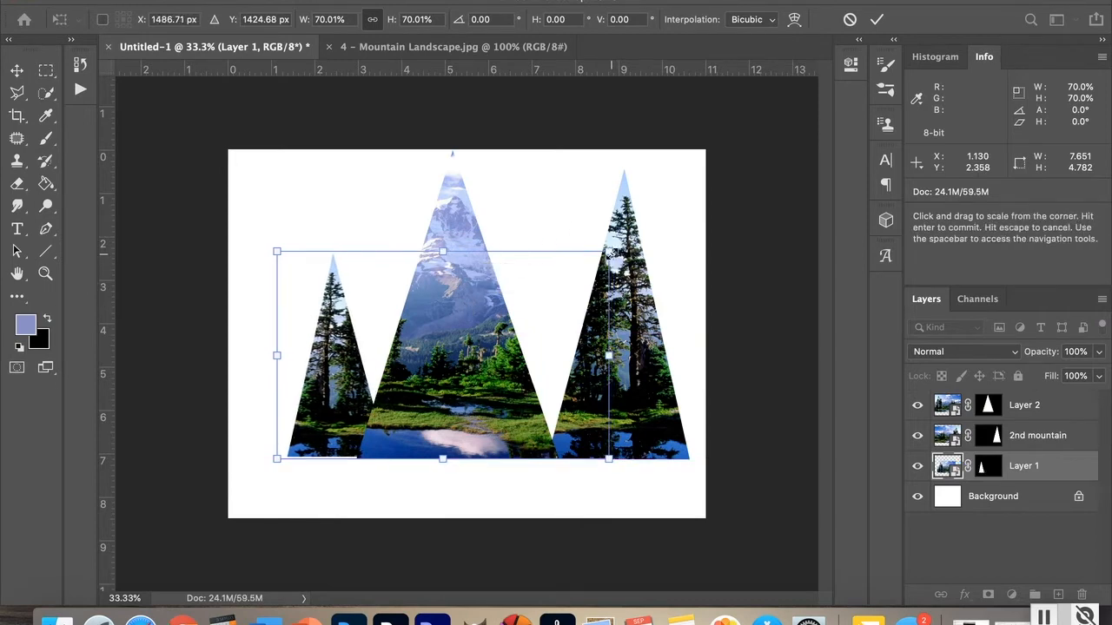
left_click_drag(608, 251, 652, 227)
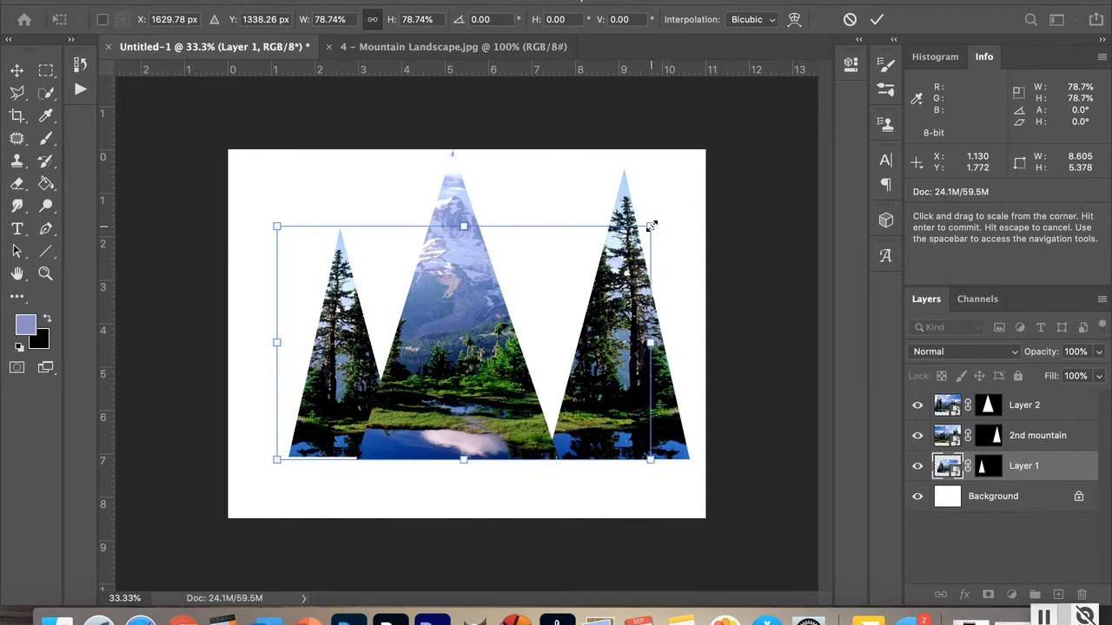
key("Down")
key("Down")
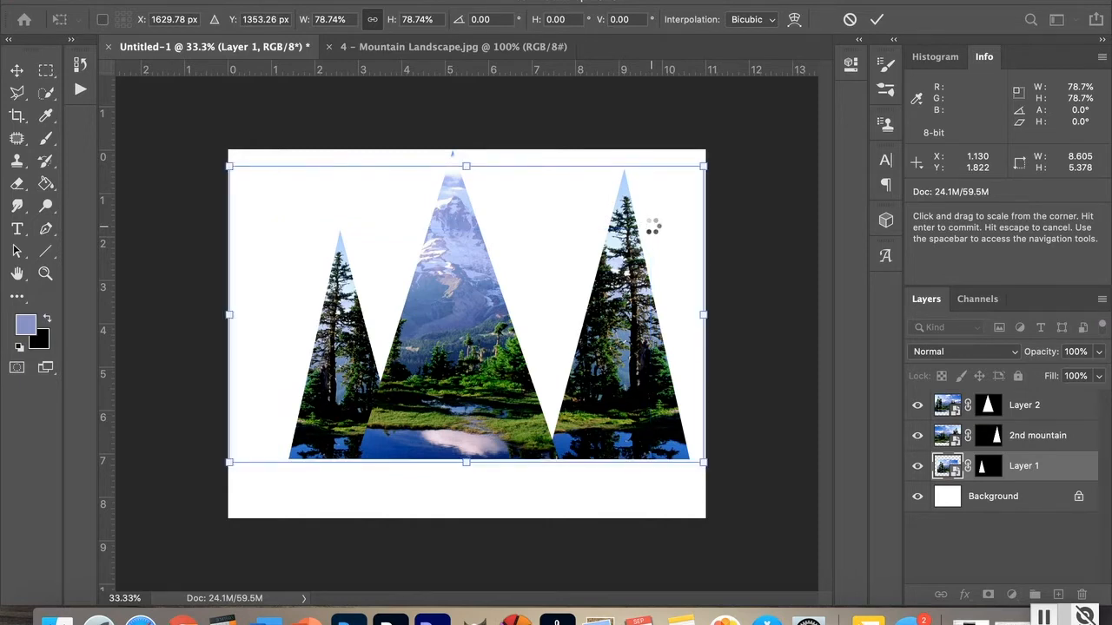
key("Return")
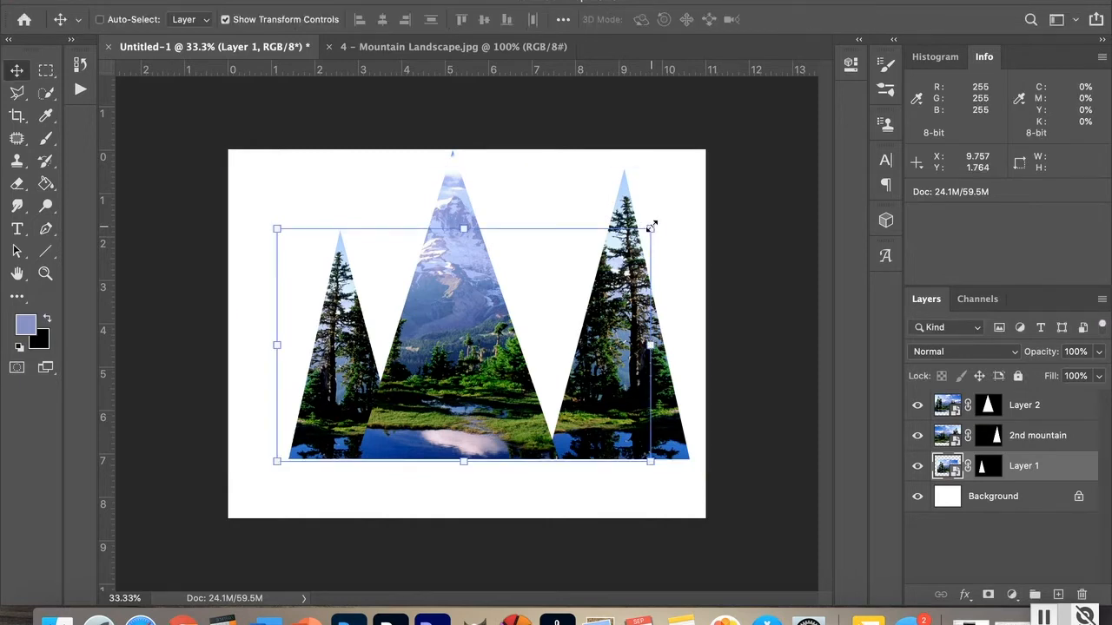
Step: Select the 2nd mountain layer and add a horizontal guide at the height of the small left peak
left_click(1056, 436)
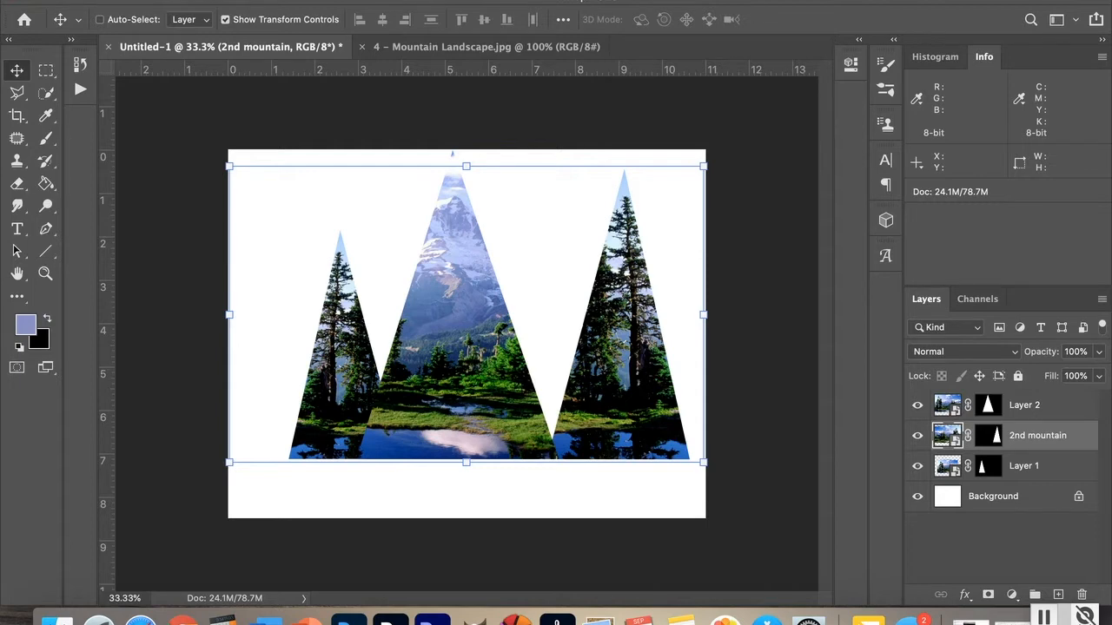
left_click(482, 0)
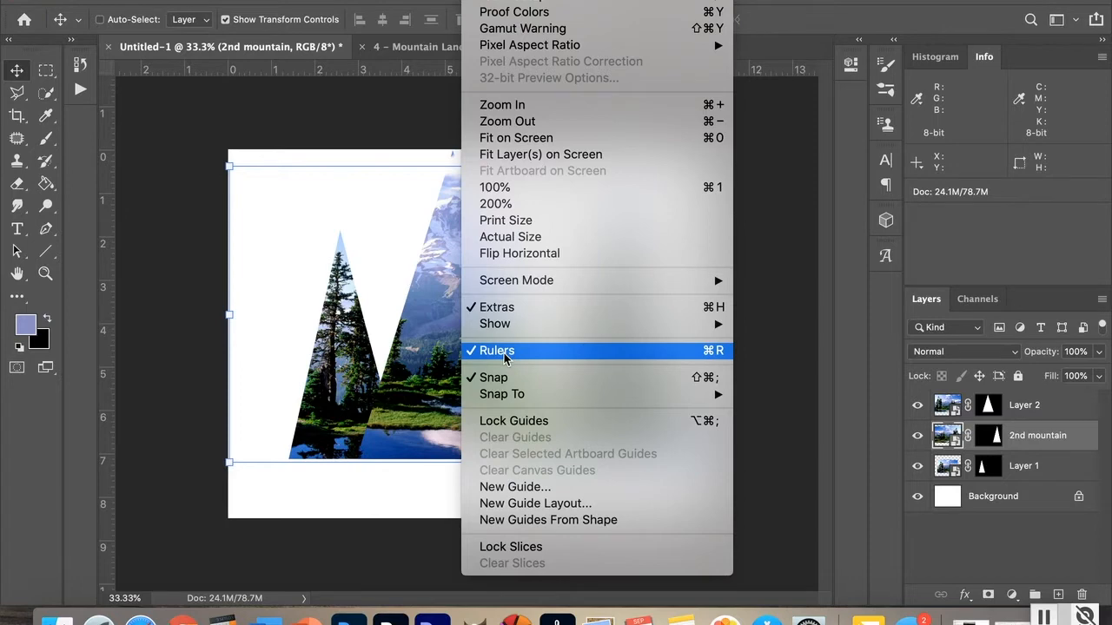
left_click(388, 69)
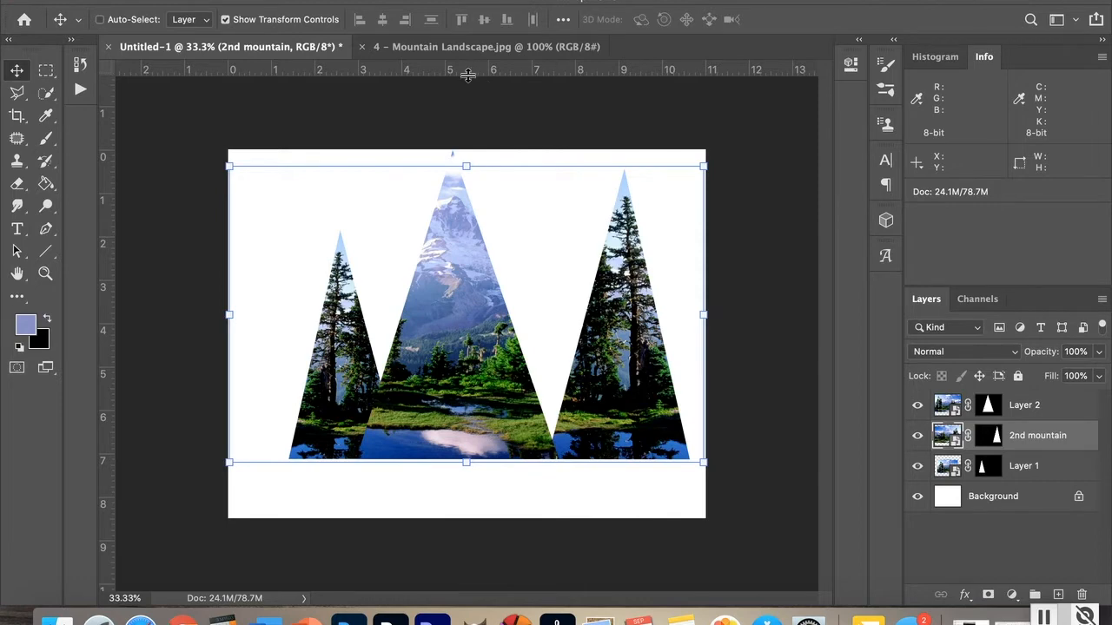
left_click_drag(468, 70, 485, 232)
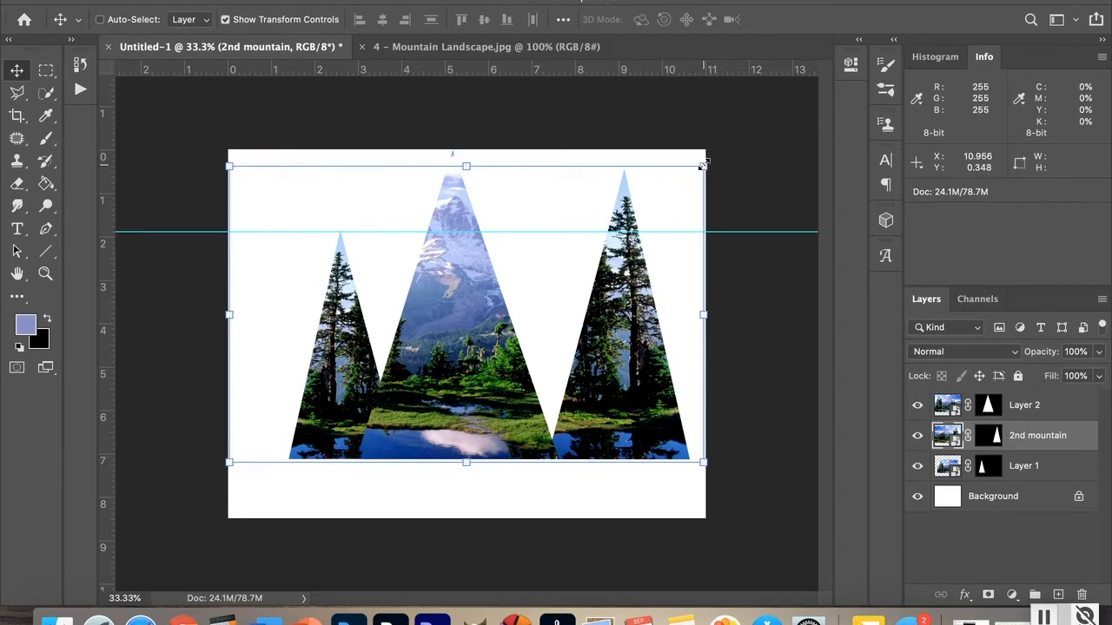
Step: Scale the 2nd mountain to about 79% to reach the guide, commit, and shift it about 0.69 in right
left_click_drag(699, 164, 622, 261)
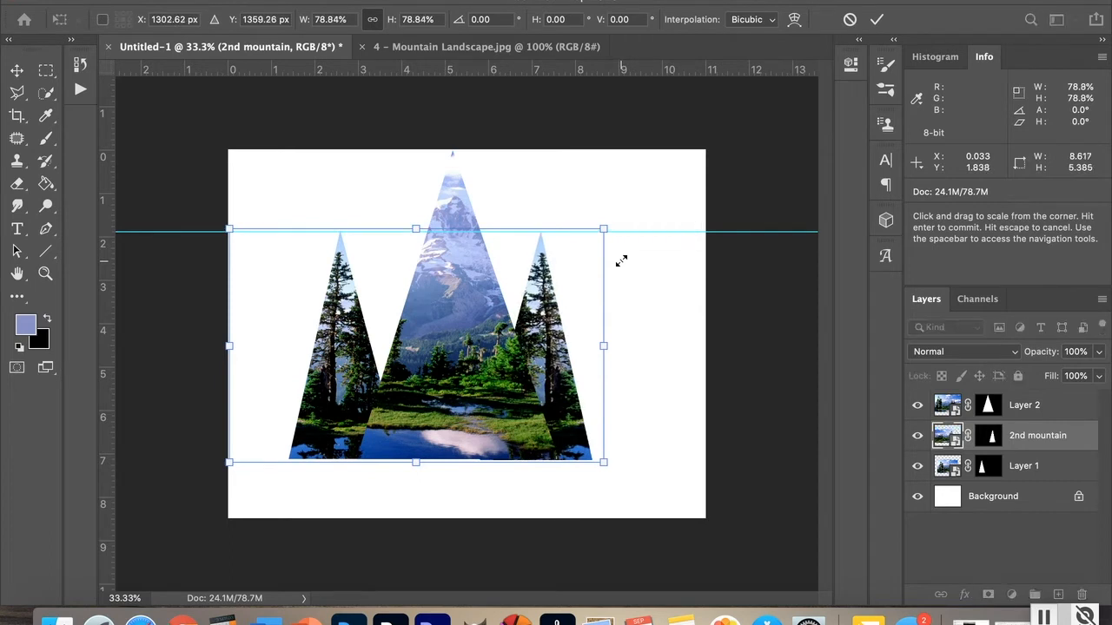
key("Return")
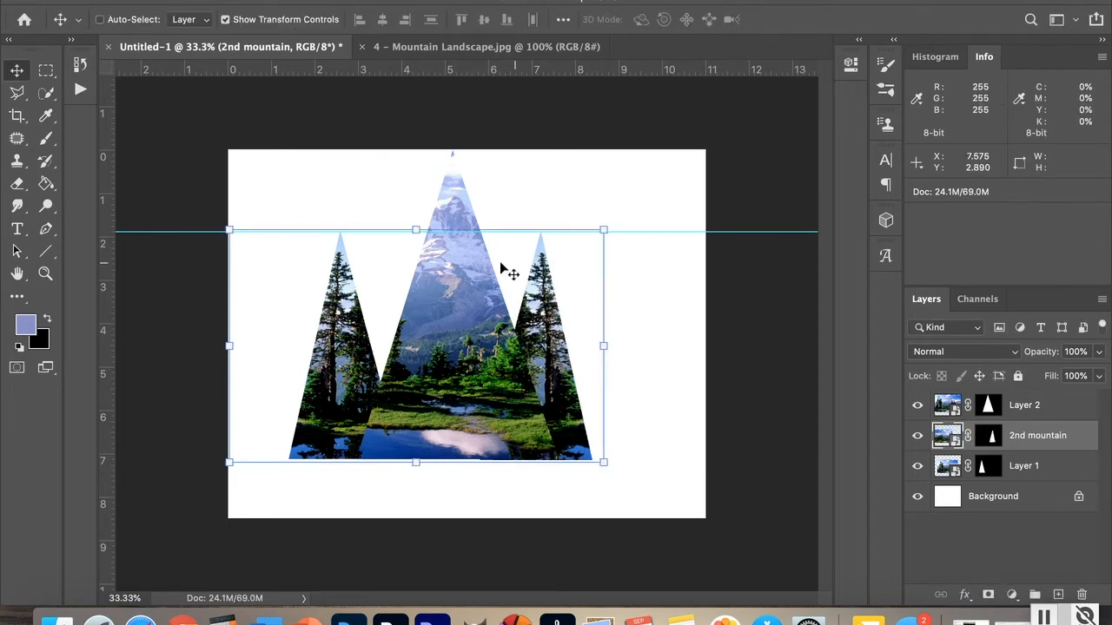
left_click_drag(383, 298, 413, 297)
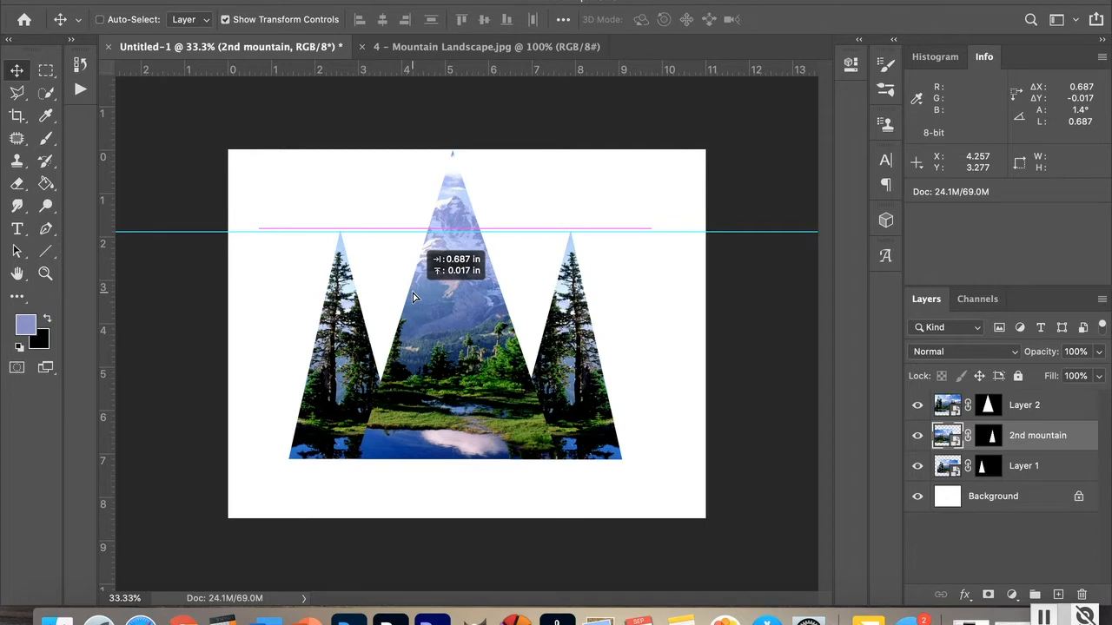
left_click_drag(414, 297, 413, 297)
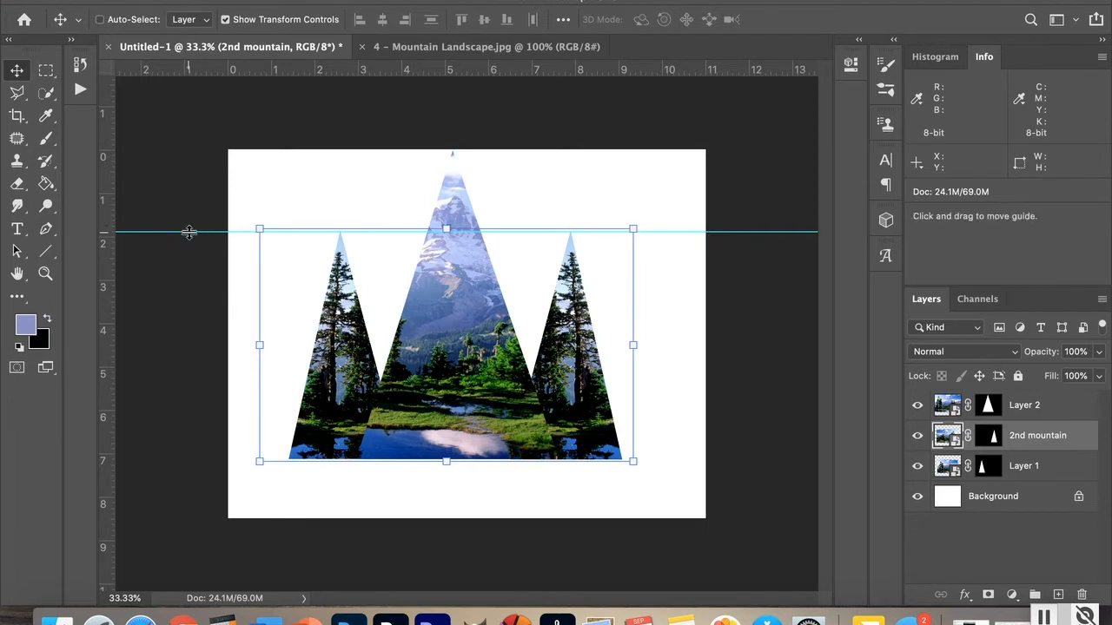
Step: Remove the horizontal guide, then brush a straight black line on Layer 1's mask along the left edge of the central peak
left_click_drag(189, 233, 193, 61)
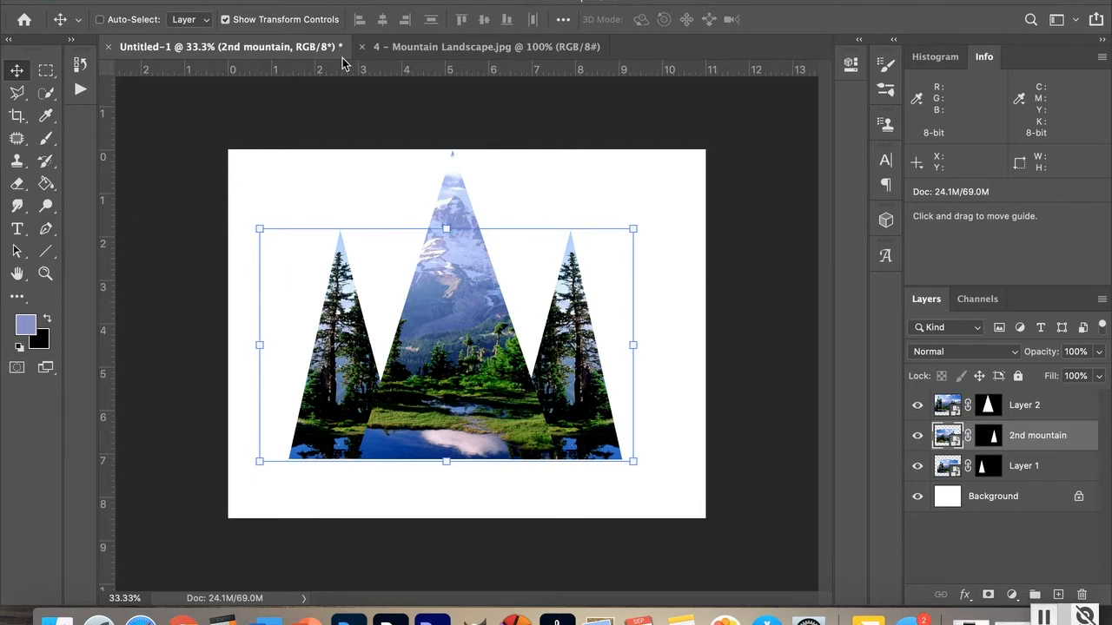
left_click(1075, 411)
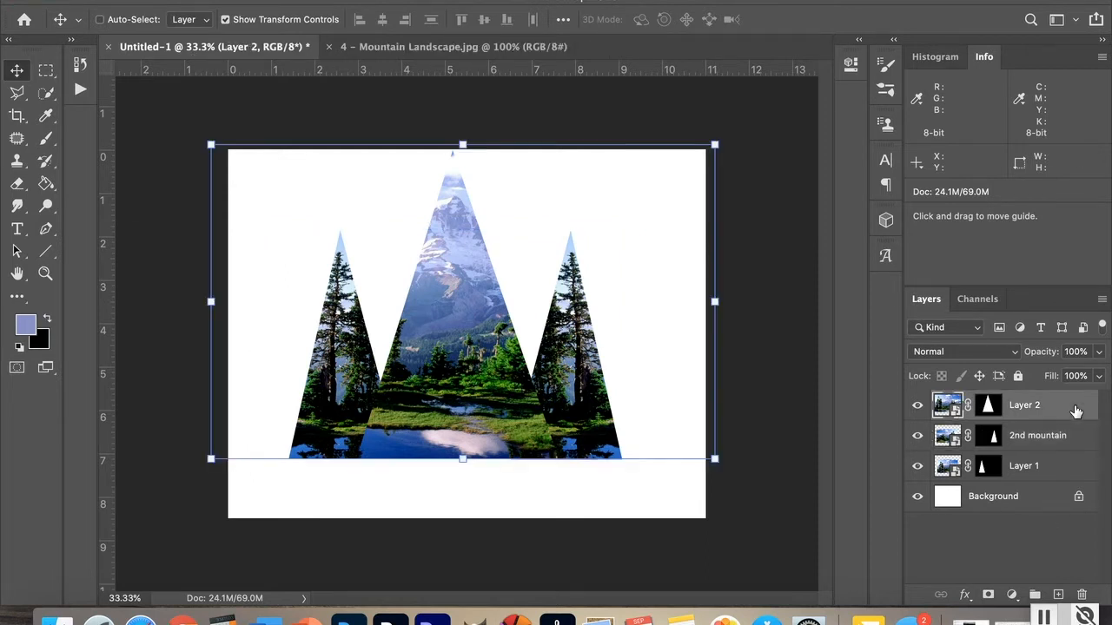
left_click(1066, 469)
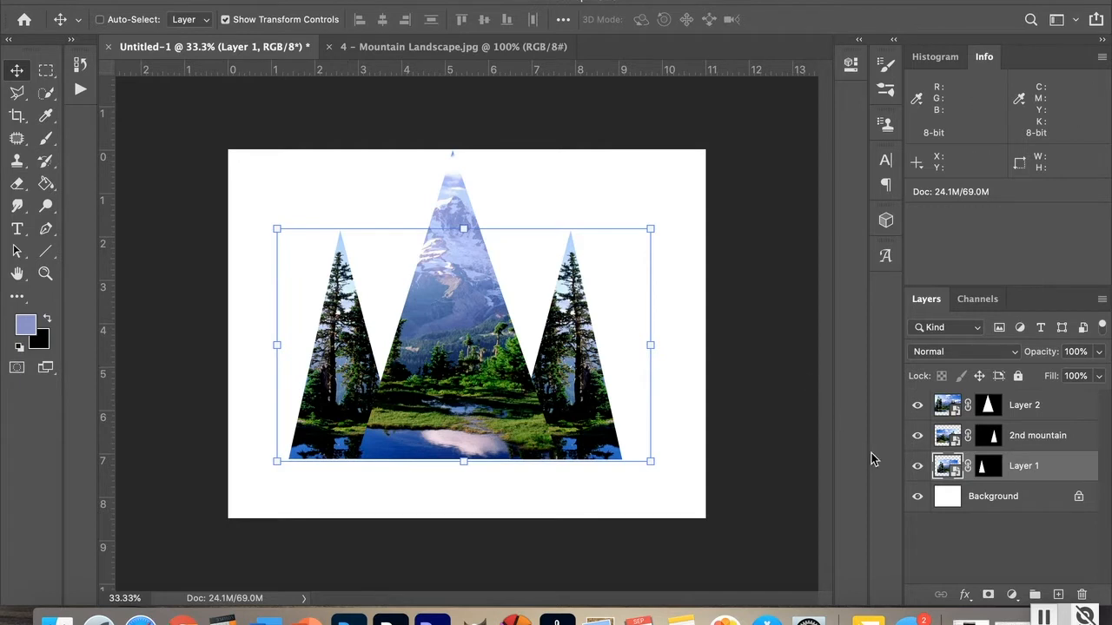
left_click(989, 469)
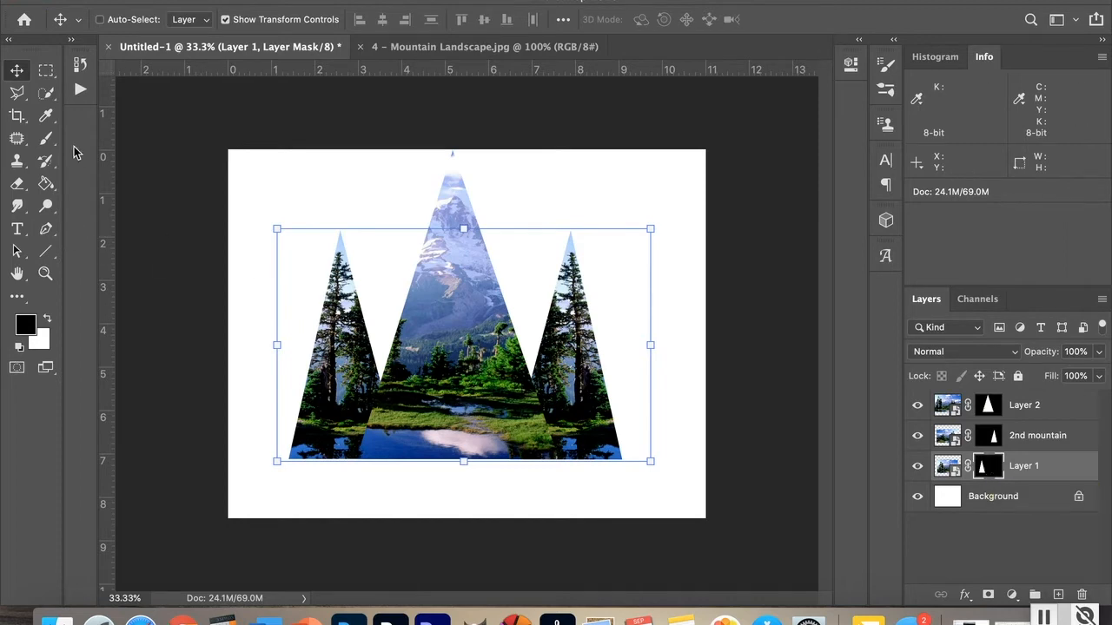
left_click(48, 138)
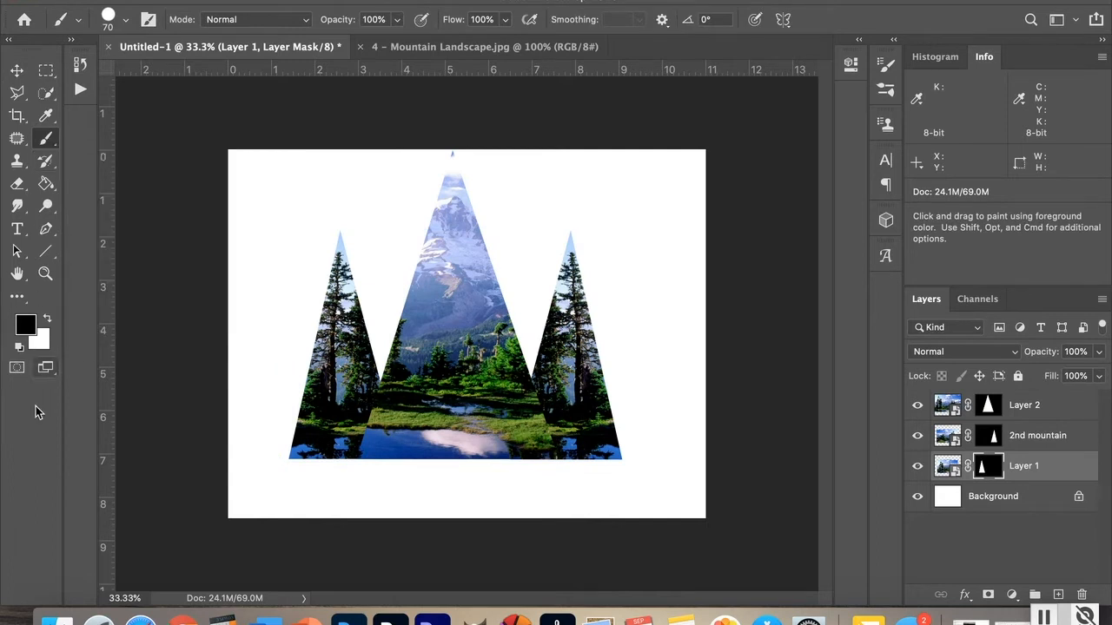
left_click(49, 321)
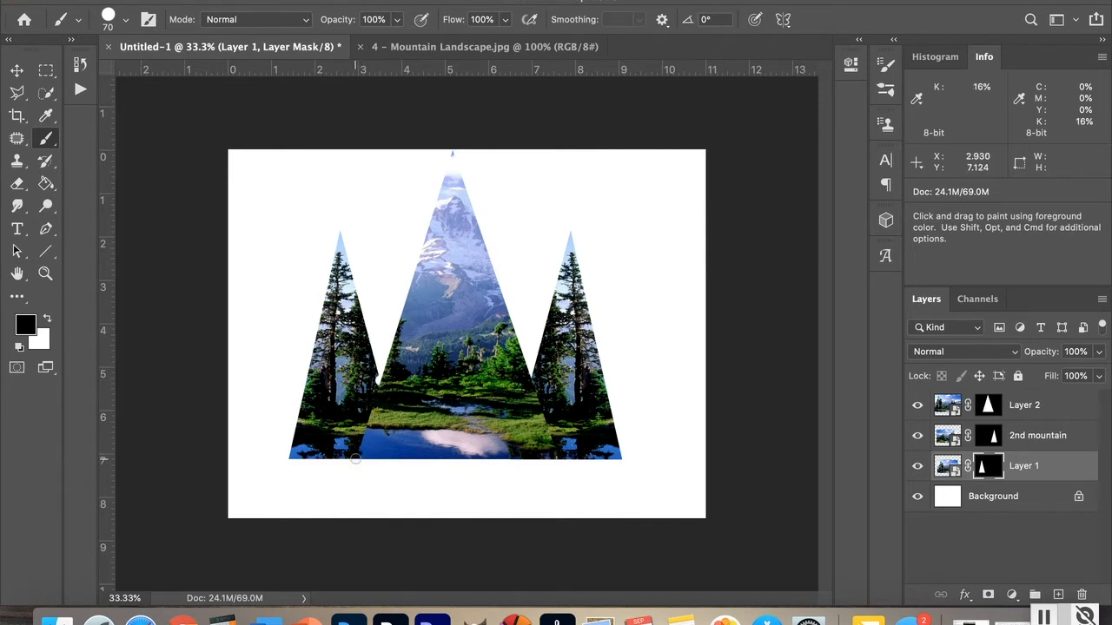
key("shift")
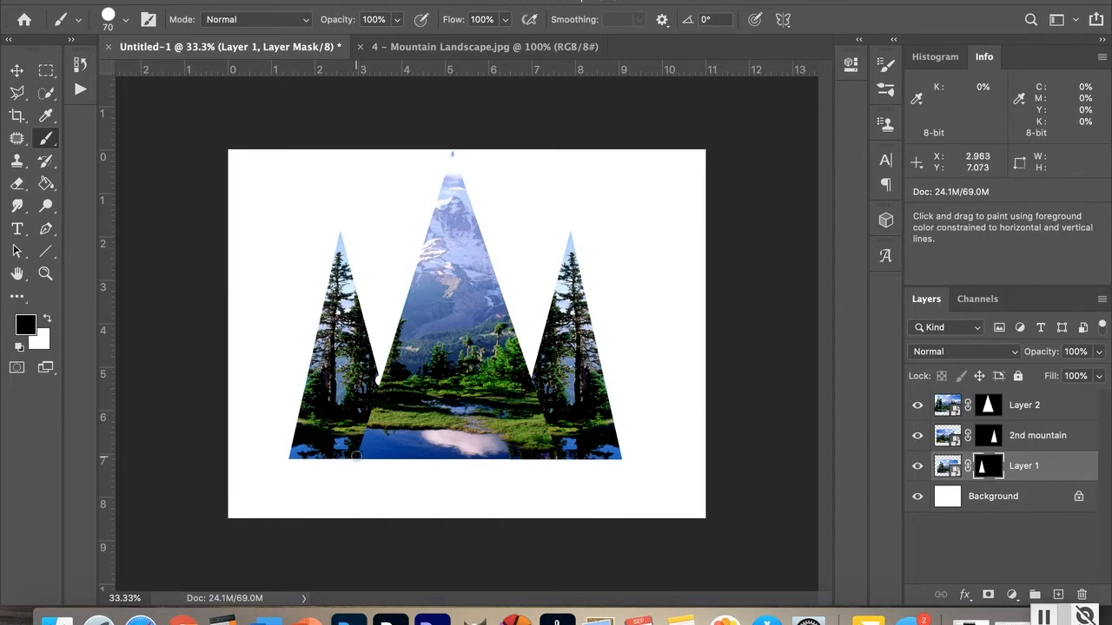
left_click(356, 455, "shift")
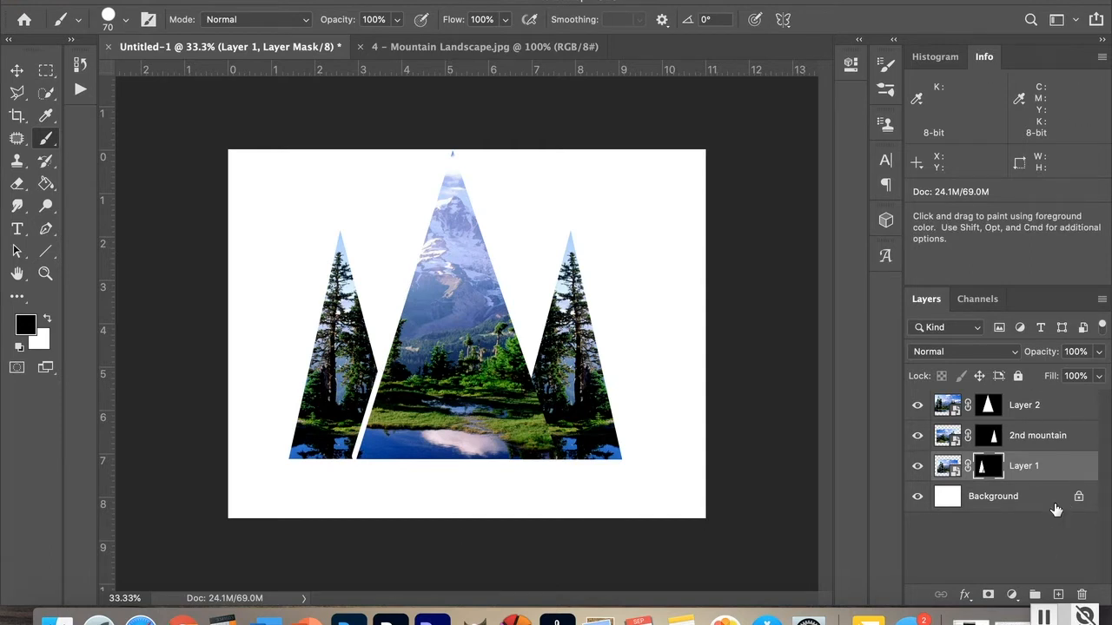
Step: On the 2nd mountain's layer mask, brush a straight black line along the right edge of the central peak
left_click(1074, 436)
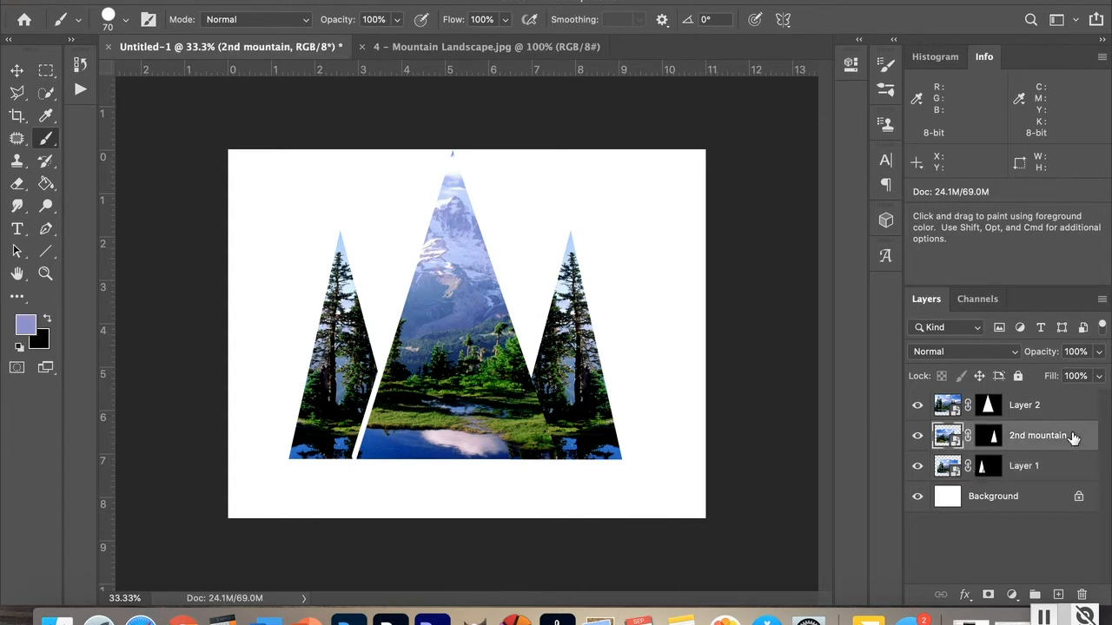
left_click(992, 437)
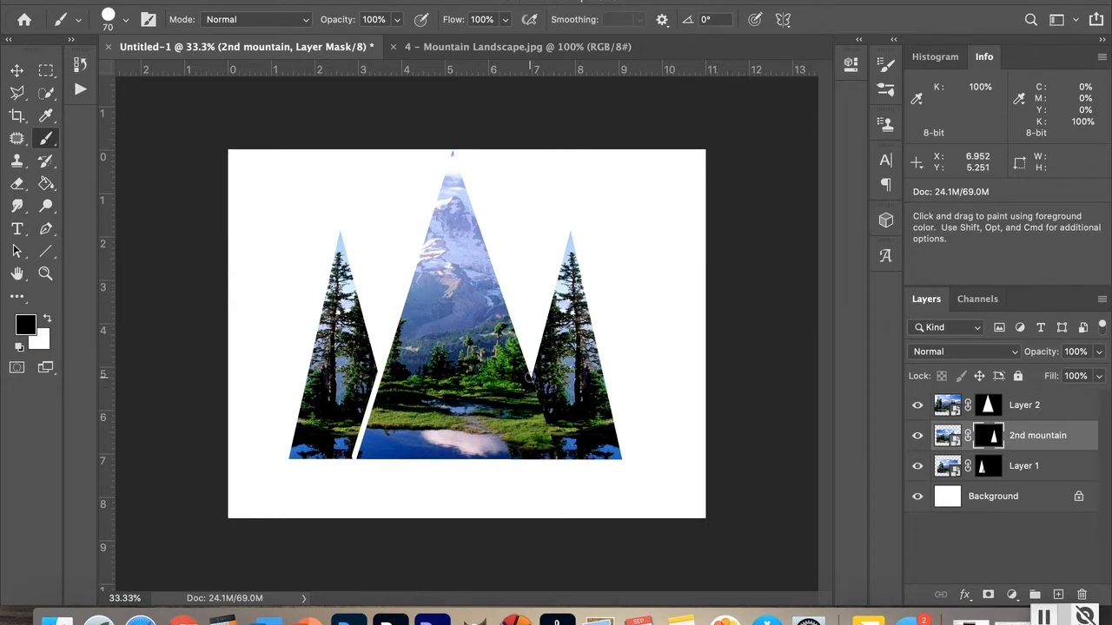
key("shift")
key("shift")
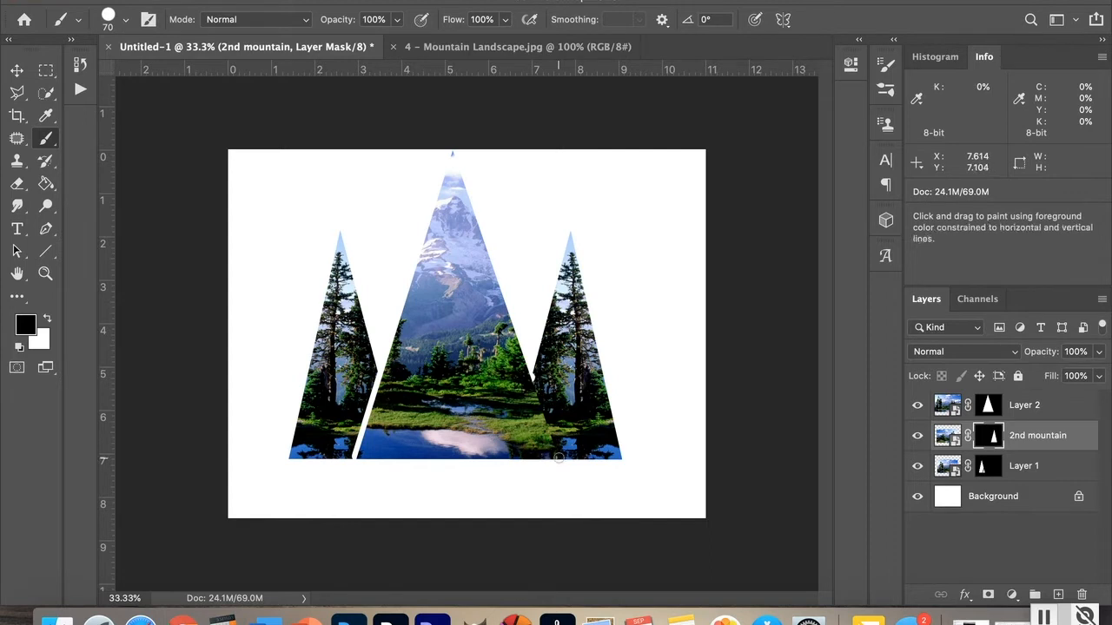
left_click(559, 458, "shift")
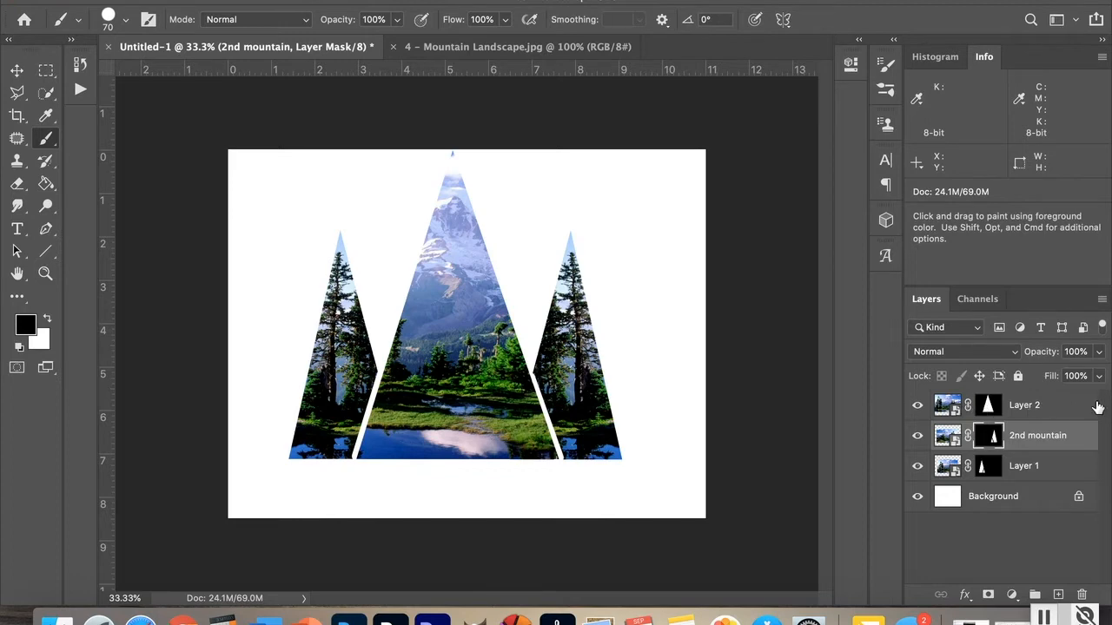
Step: Hide Layer 2 and paint black over the leftover sliver beside the new gap on the 2nd mountain's mask
left_click(919, 408)
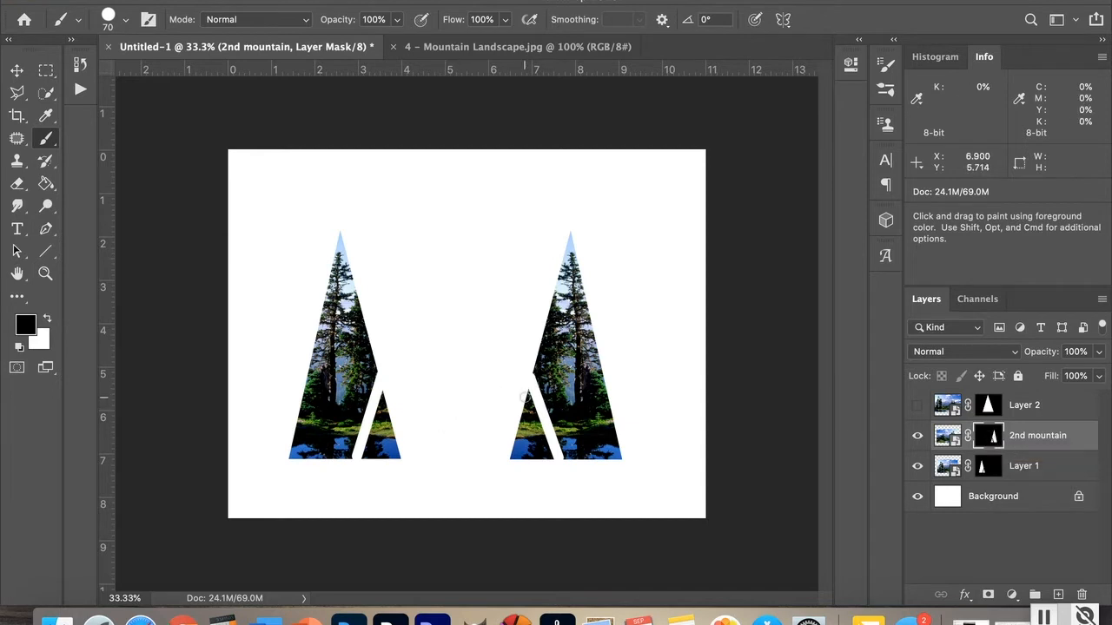
mouse_move(531, 405)
left_mouse_down()
mouse_move(556, 466)
mouse_move(522, 399)
mouse_move(543, 463)
mouse_move(520, 418)
mouse_move(542, 462)
mouse_move(519, 434)
mouse_move(503, 472)
left_mouse_up()
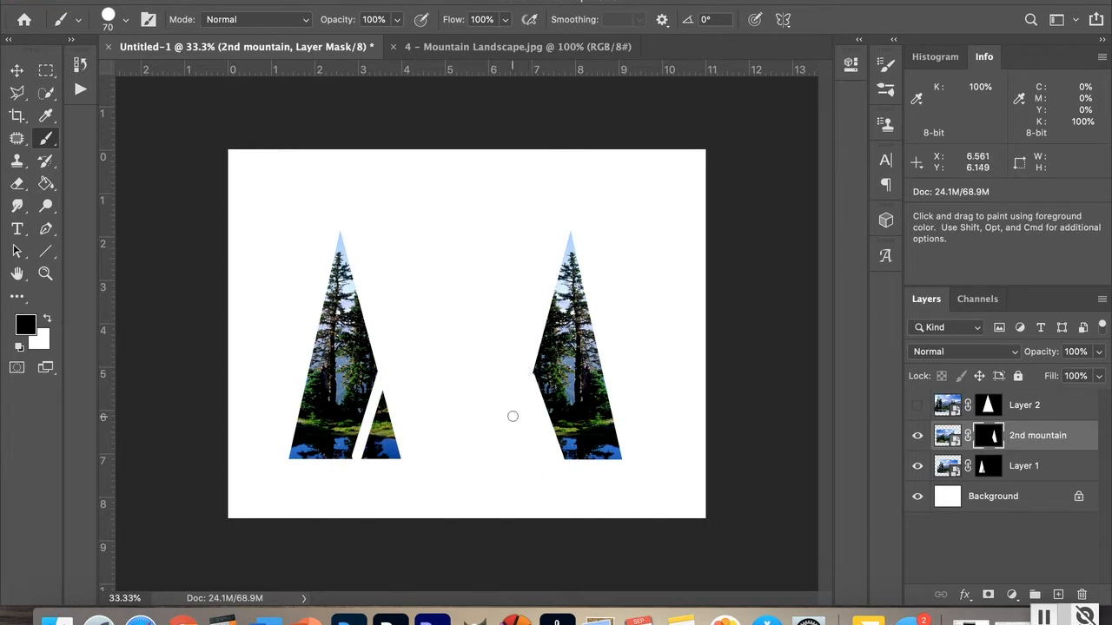
double_click(44, 276)
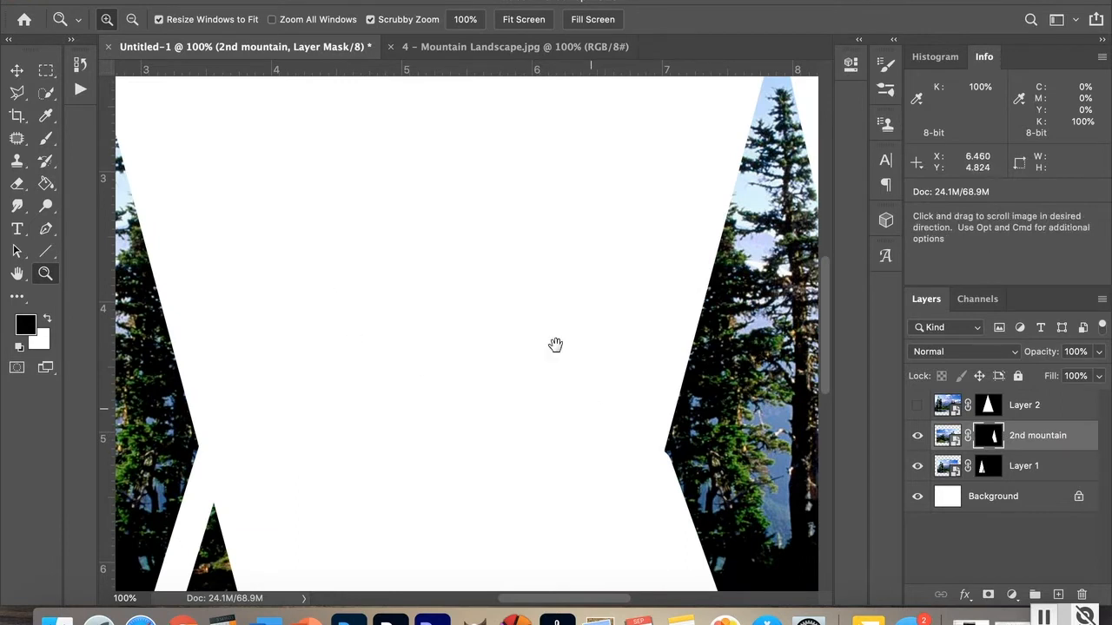
left_click_drag(556, 345, 440, 253)
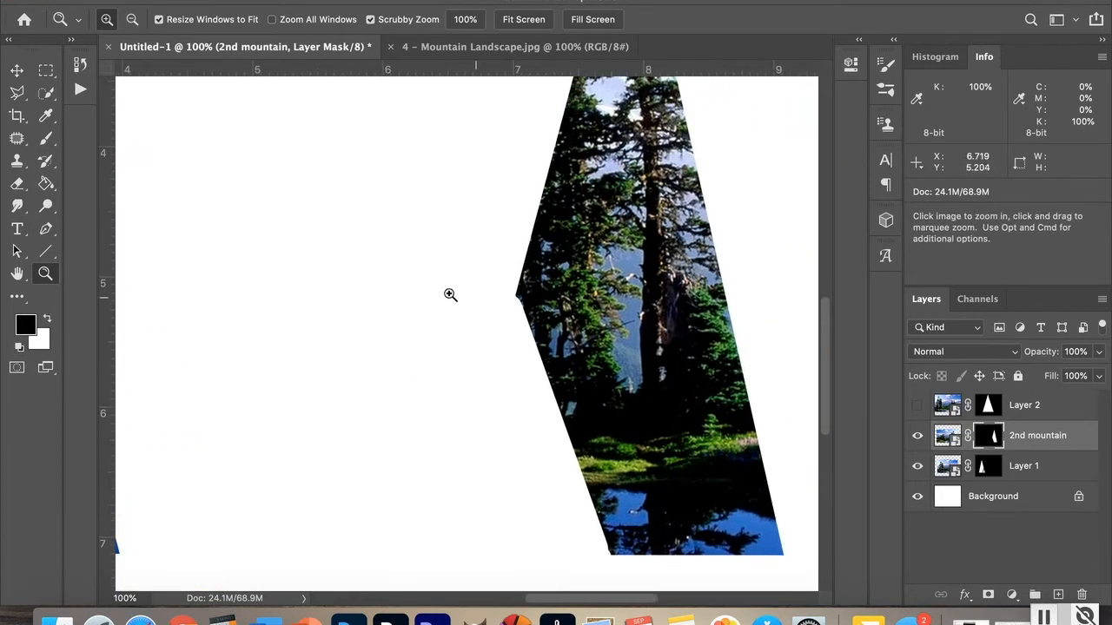
left_click(46, 138)
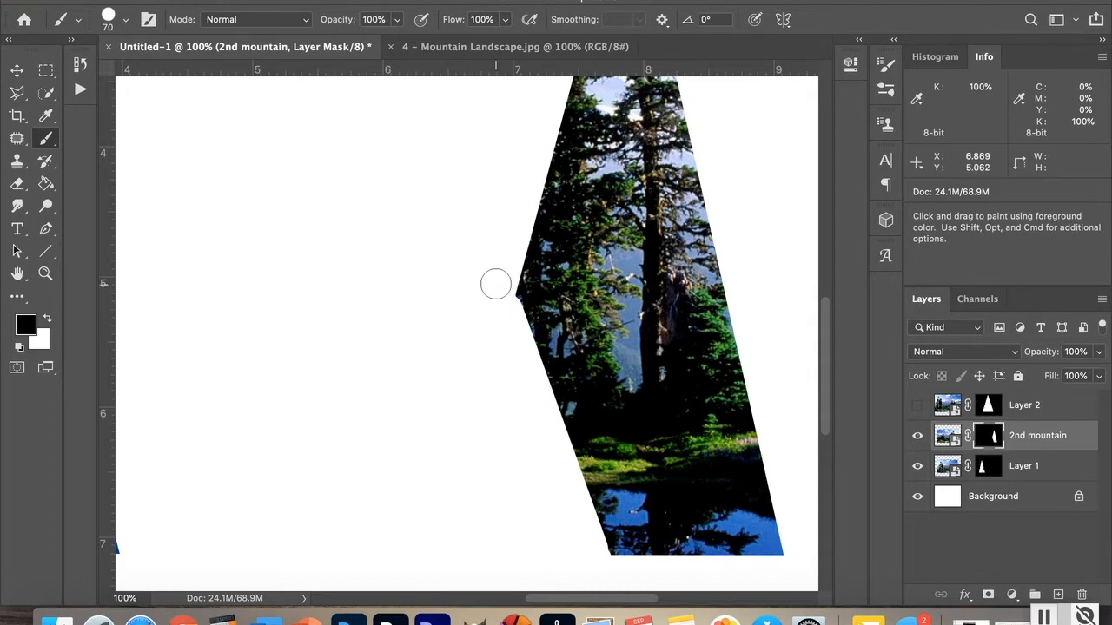
key("shift")
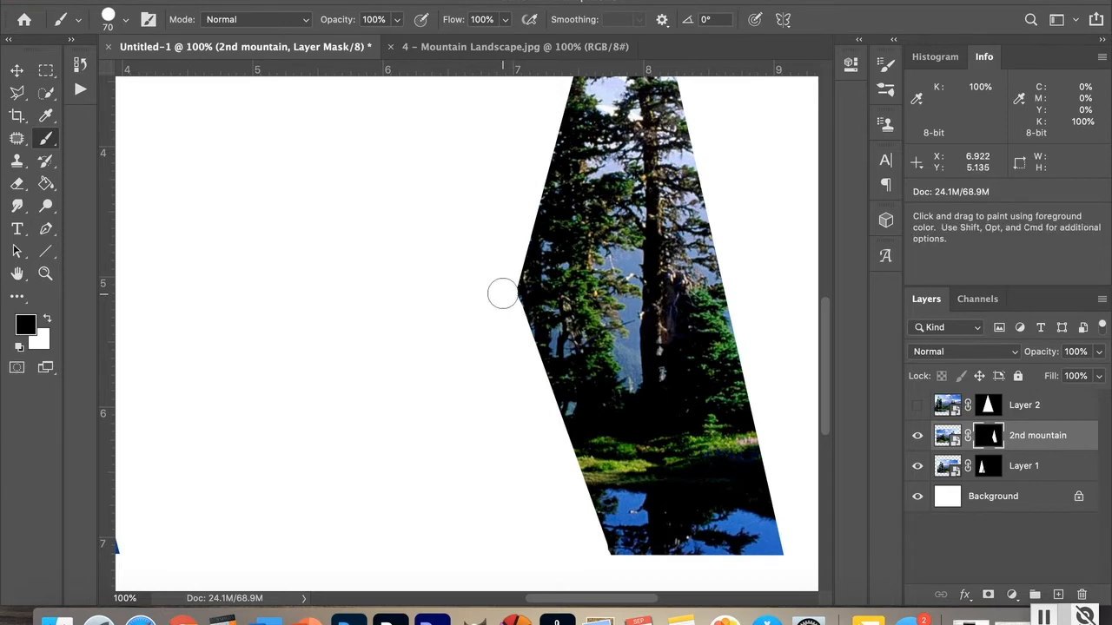
left_click(605, 562, "shift")
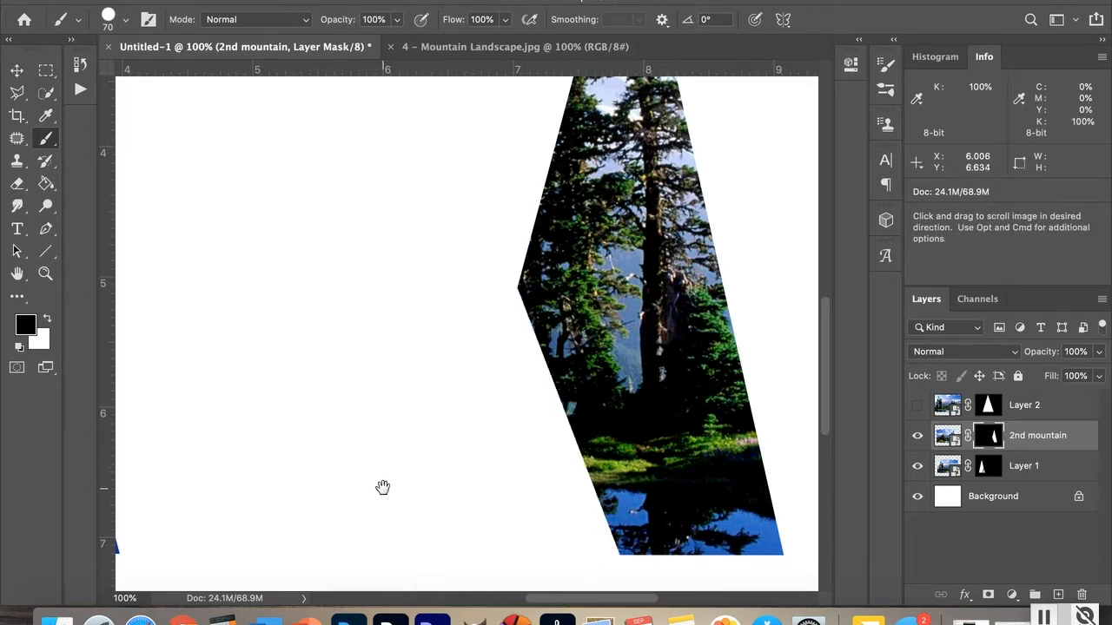
left_click_drag(365, 481, 637, 478)
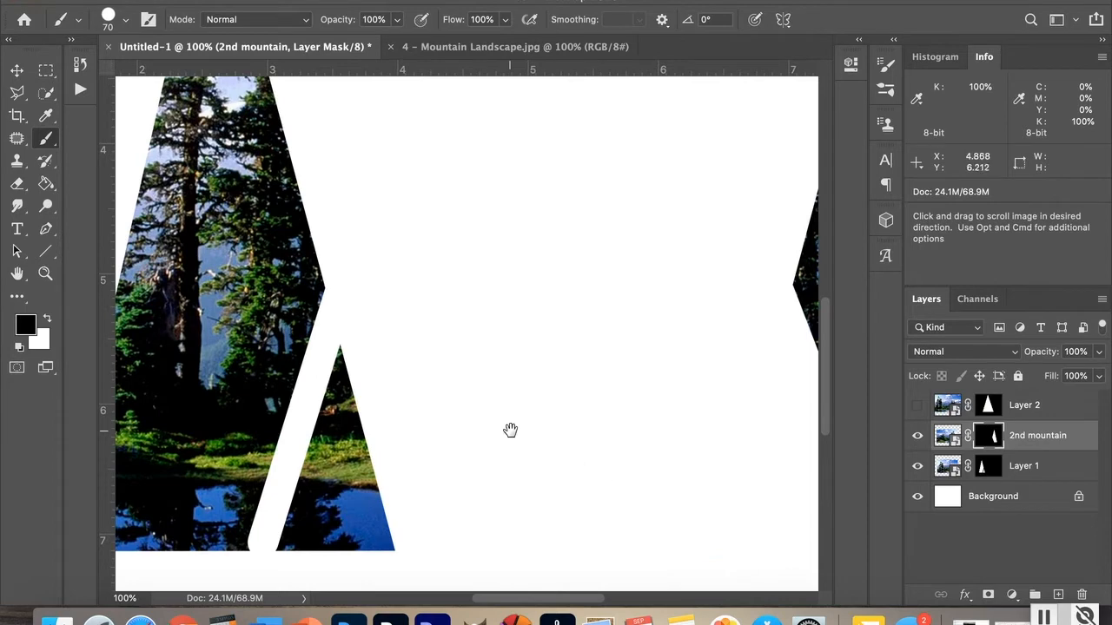
mouse_move(509, 429)
left_mouse_down()
mouse_move(625, 382)
mouse_move(655, 414)
left_mouse_up()
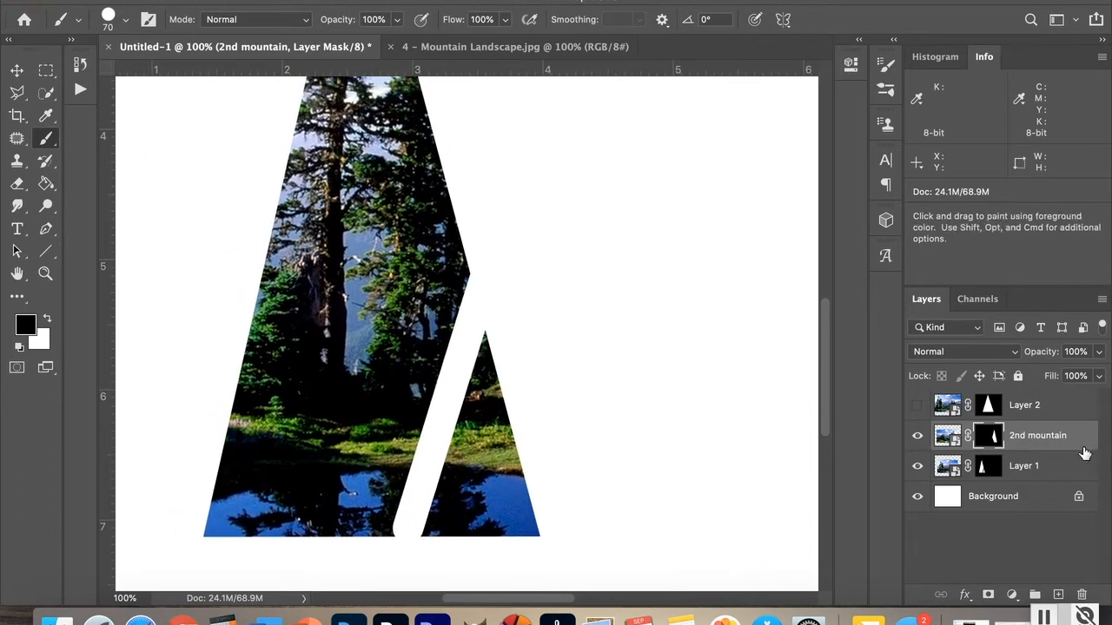
Step: Paint out the small leftover triangle beside the gap on Layer 1's mask, then show Layer 2 again
left_click(1066, 467)
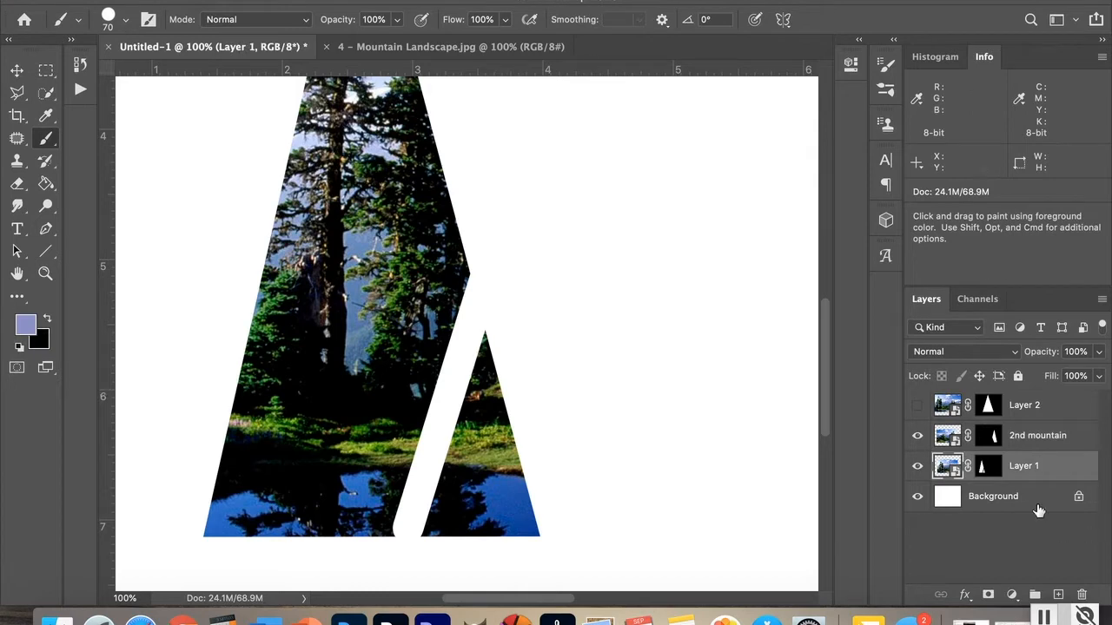
left_click(990, 467)
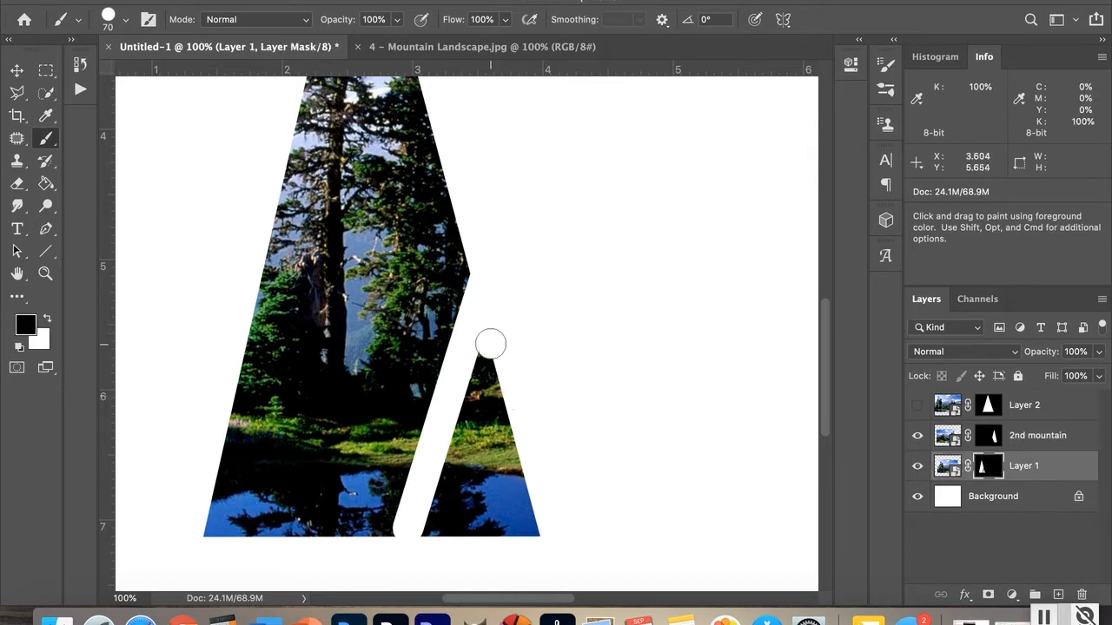
mouse_move(488, 339)
left_mouse_down()
mouse_move(403, 553)
mouse_move(522, 393)
mouse_move(455, 531)
mouse_move(492, 398)
mouse_move(445, 500)
mouse_move(459, 501)
mouse_move(503, 450)
mouse_move(475, 544)
mouse_move(542, 478)
mouse_move(521, 536)
left_mouse_up()
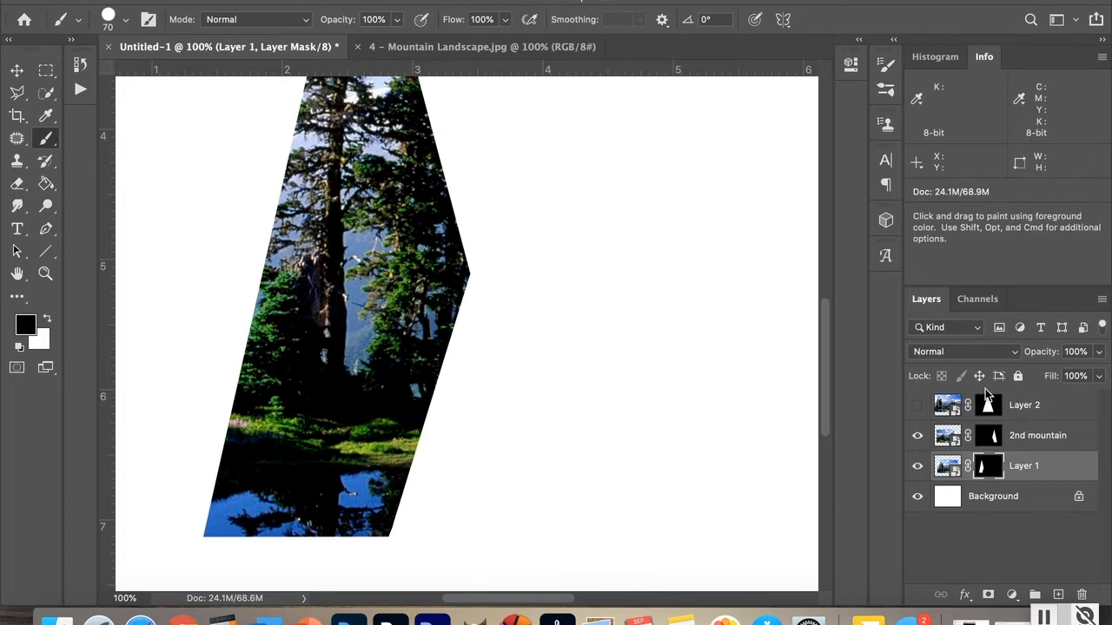
left_click(916, 405)
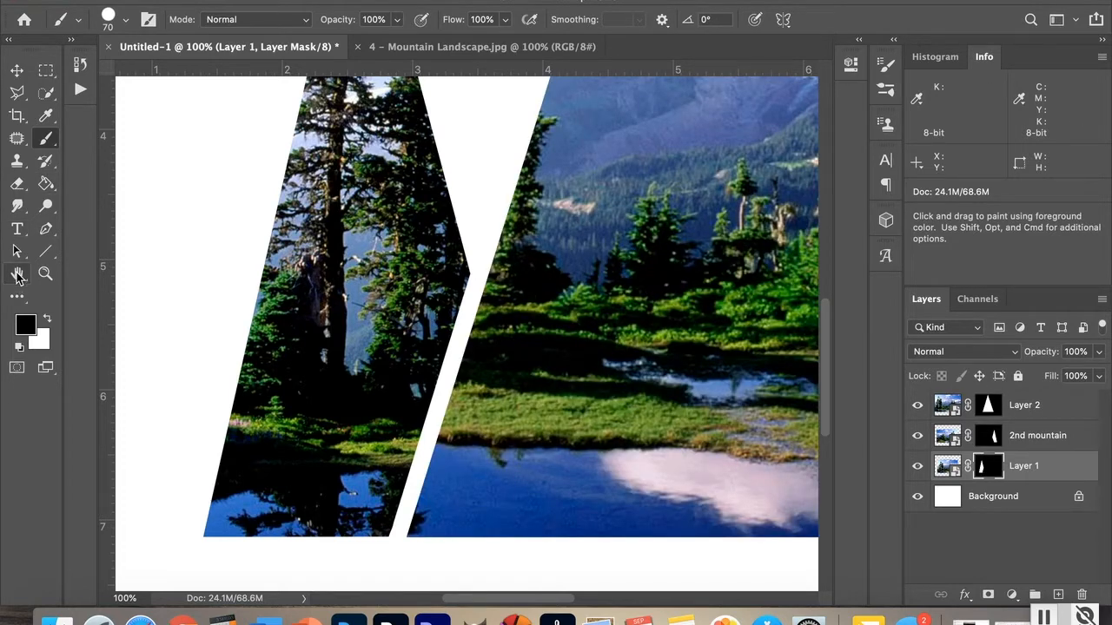
double_click(17, 275)
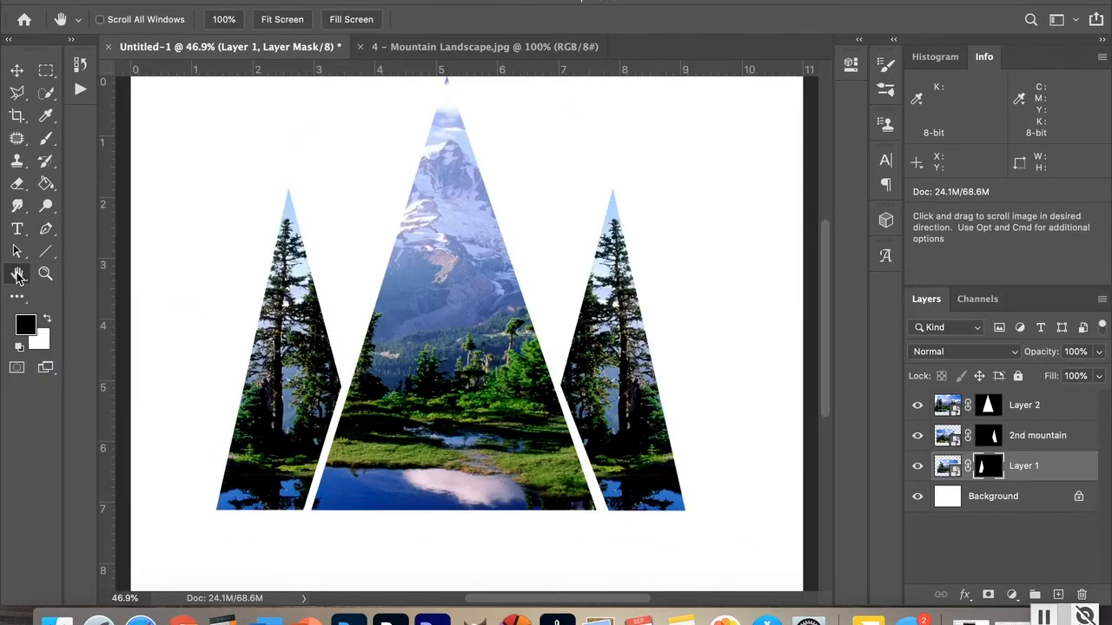
left_click(1049, 412)
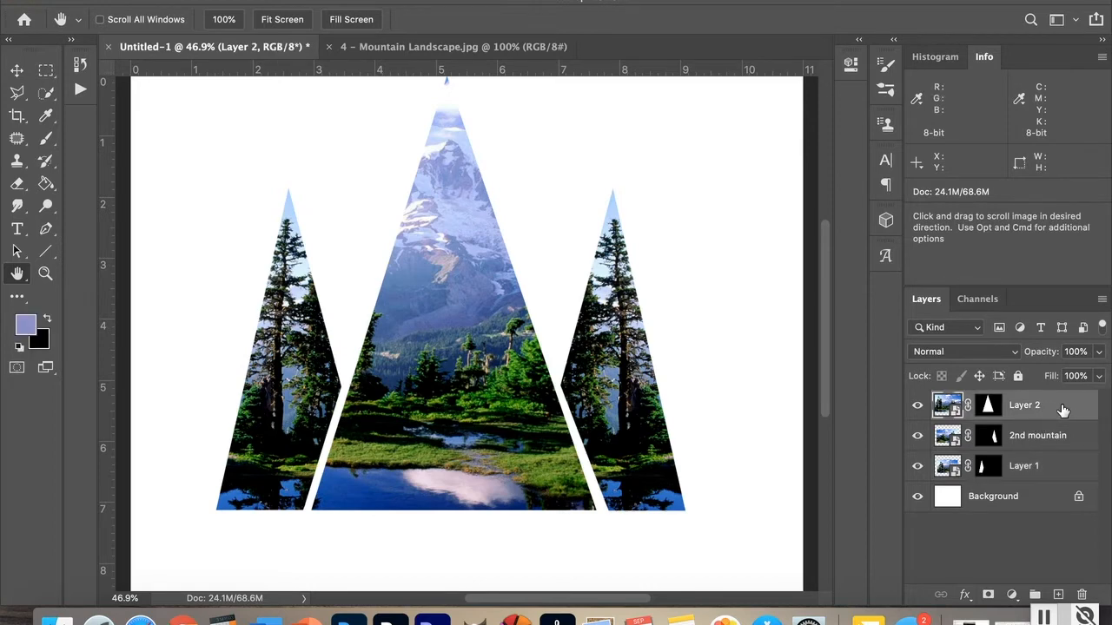
left_click(18, 75)
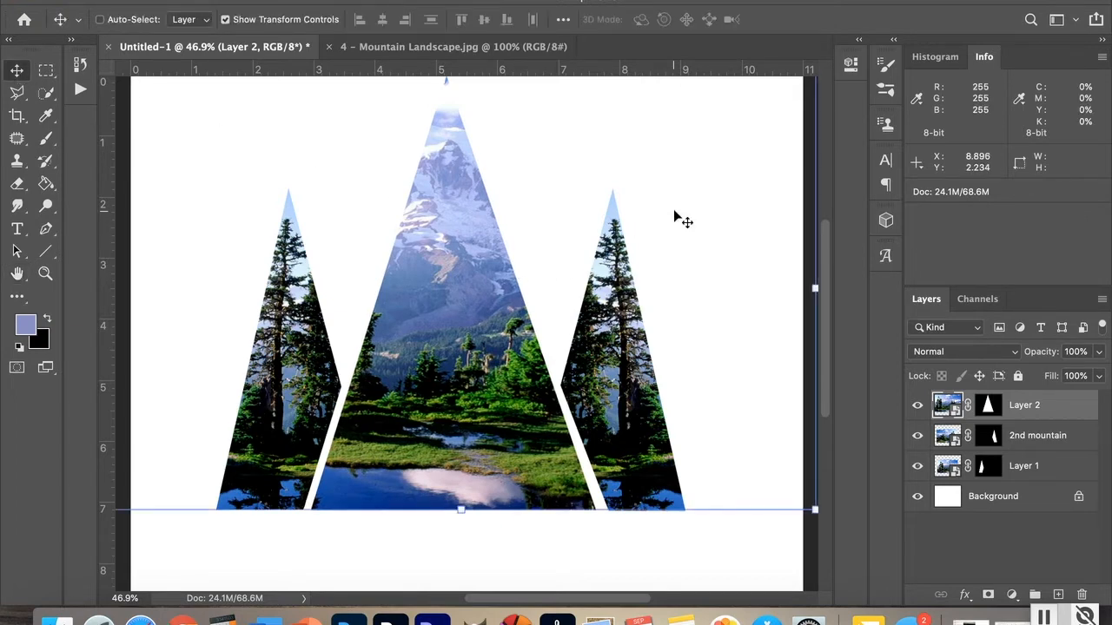
key("Left")
key("Left")
key("Left")
key("Left")
key("Left")
key("Left")
key("Left")
key("Left")
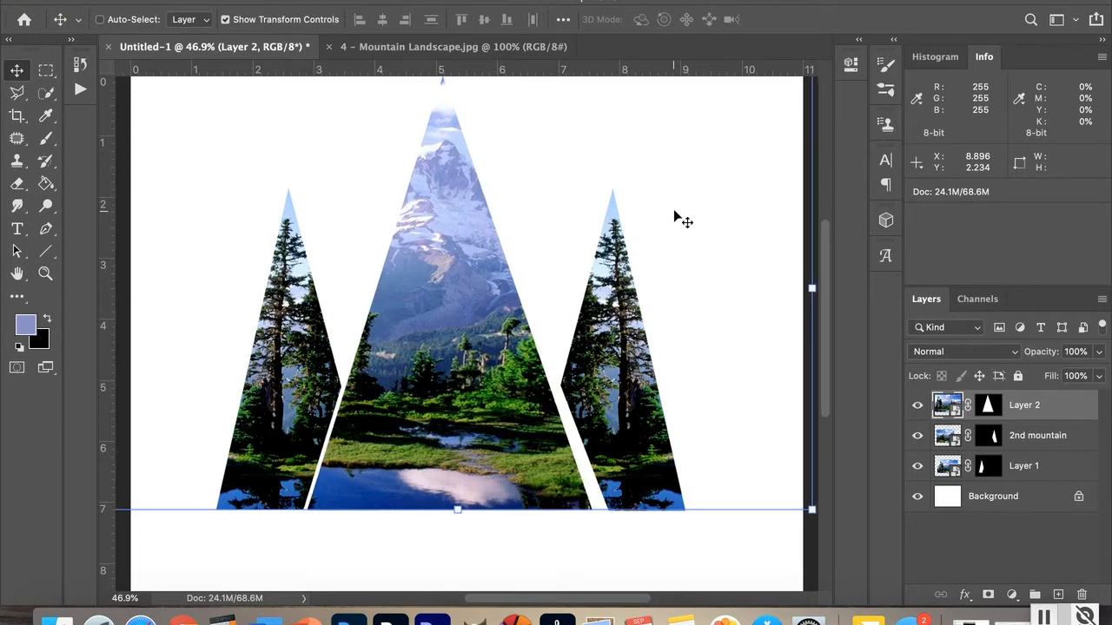
key("Right")
key("Right")
key("Right")
key("Right")
key("Right")
key("Right")
key("Right")
key("Right")
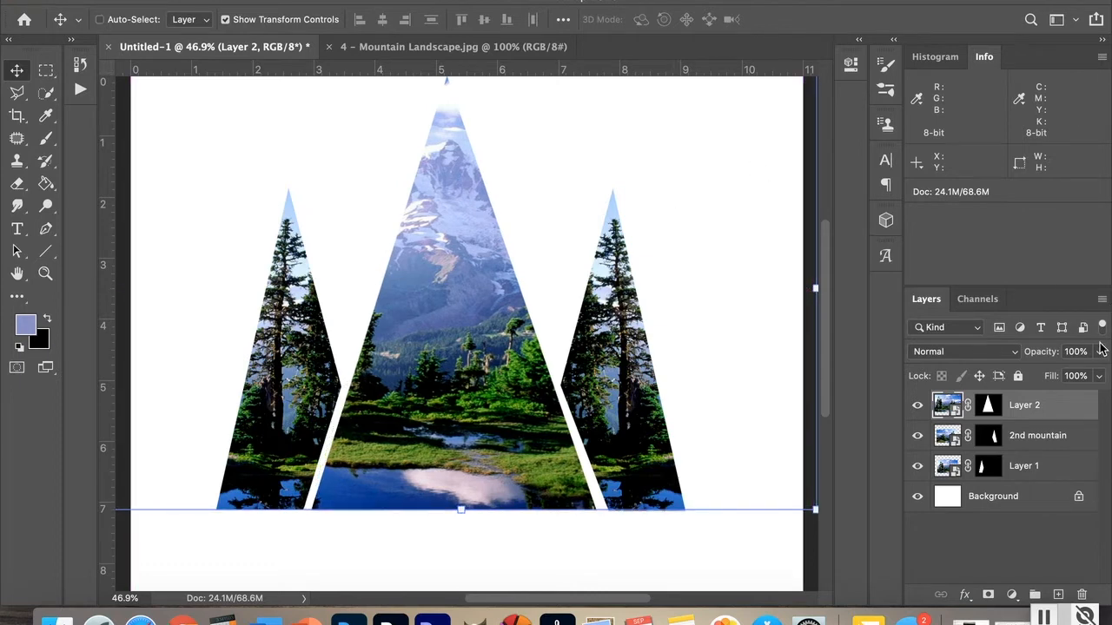
Step: Nudge the 2nd mountain layer seven steps to the left
left_click(1055, 441)
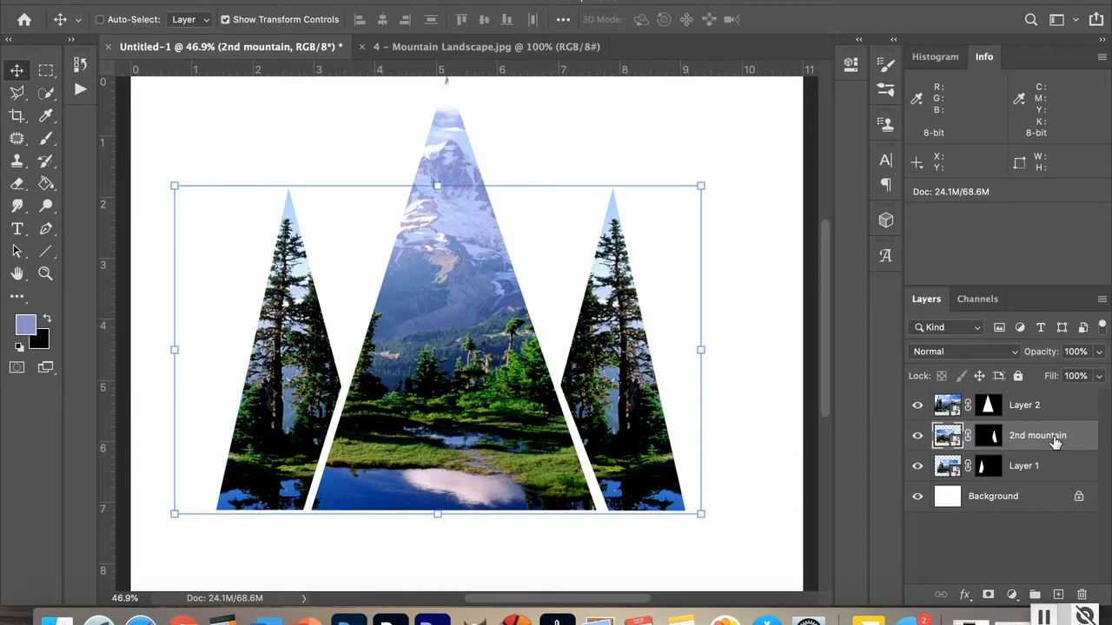
key("Left")
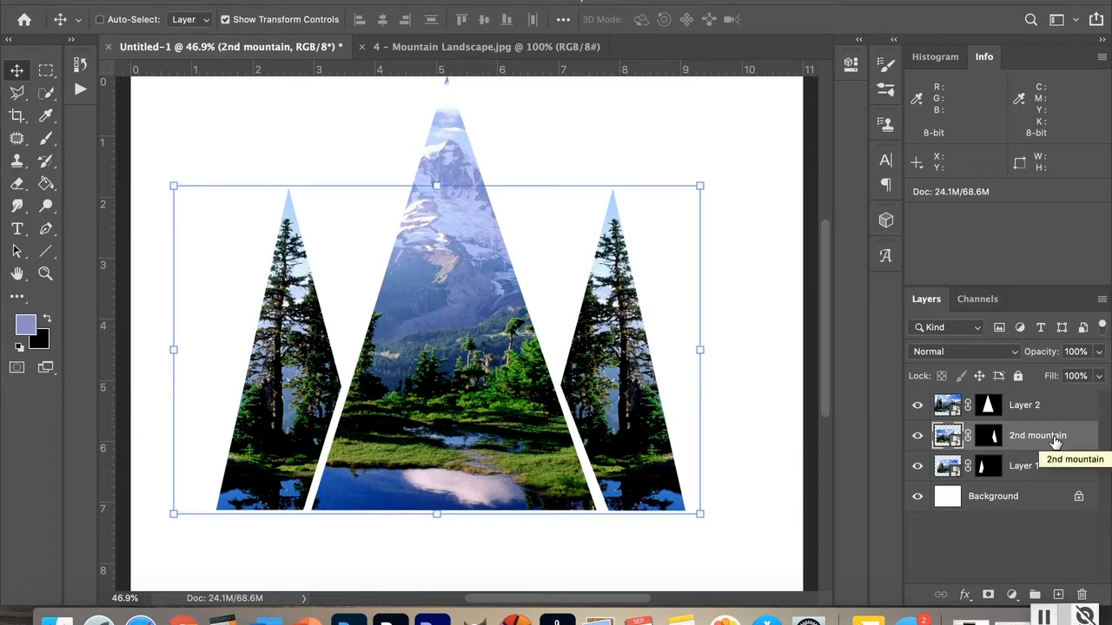
key("Left")
key("Left")
key("Left")
key("Left")
key("Left")
key("Left")
key("Left")
key("Left")
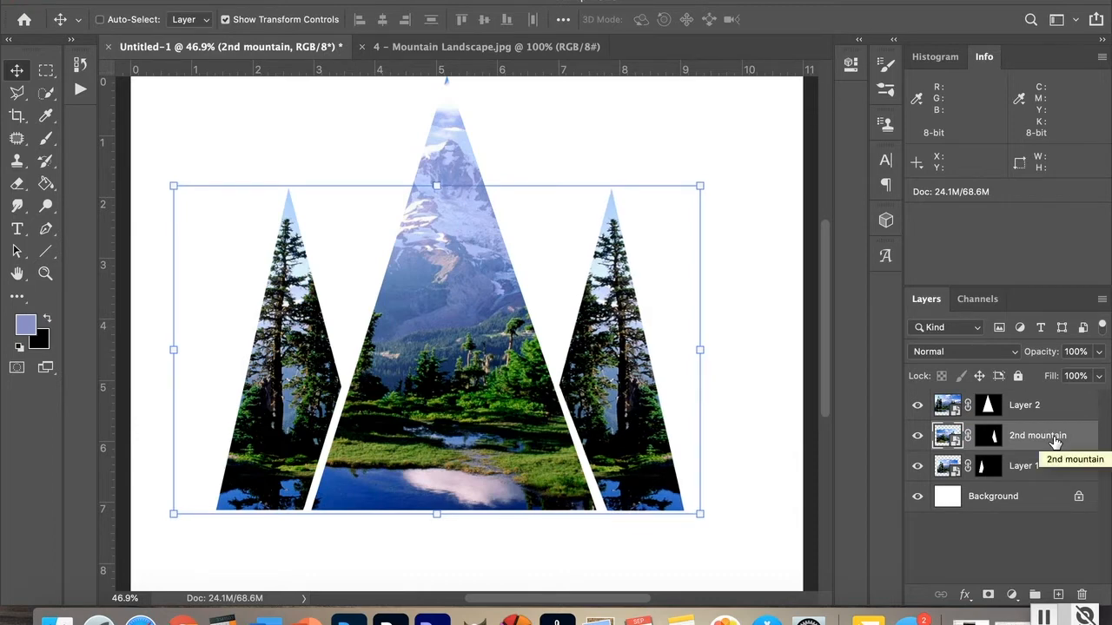
key("Left")
key("Left")
key("Left")
key("Left")
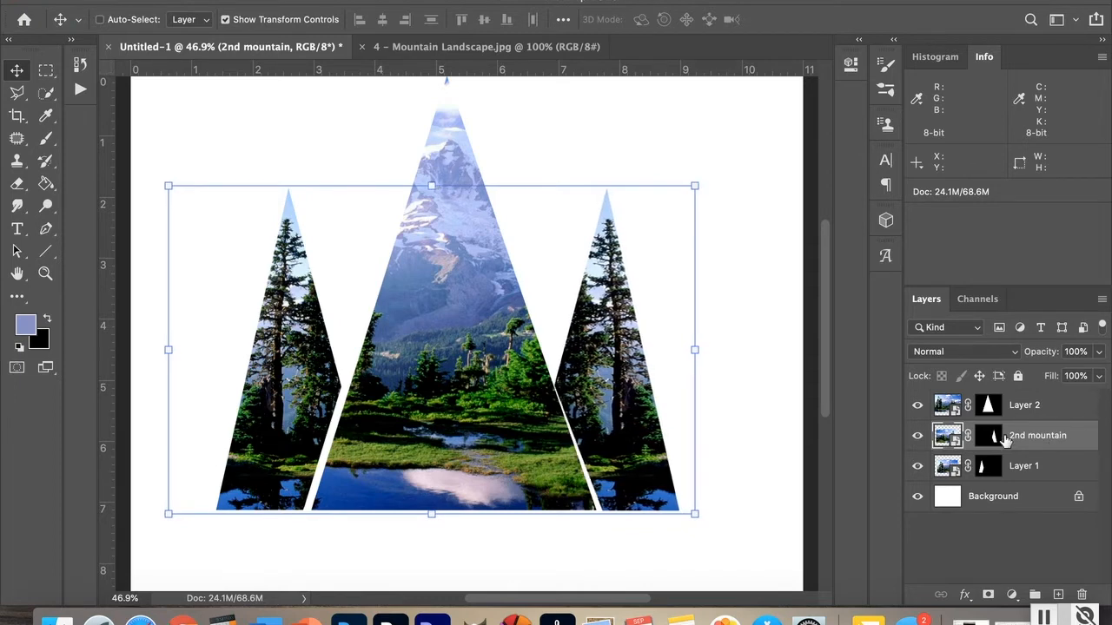
Step: Nudge Layer 1 three steps to the right
left_click(1055, 467)
key("Right")
key("Right")
key("Right")
key("Right")
key("Right")
key("Right")
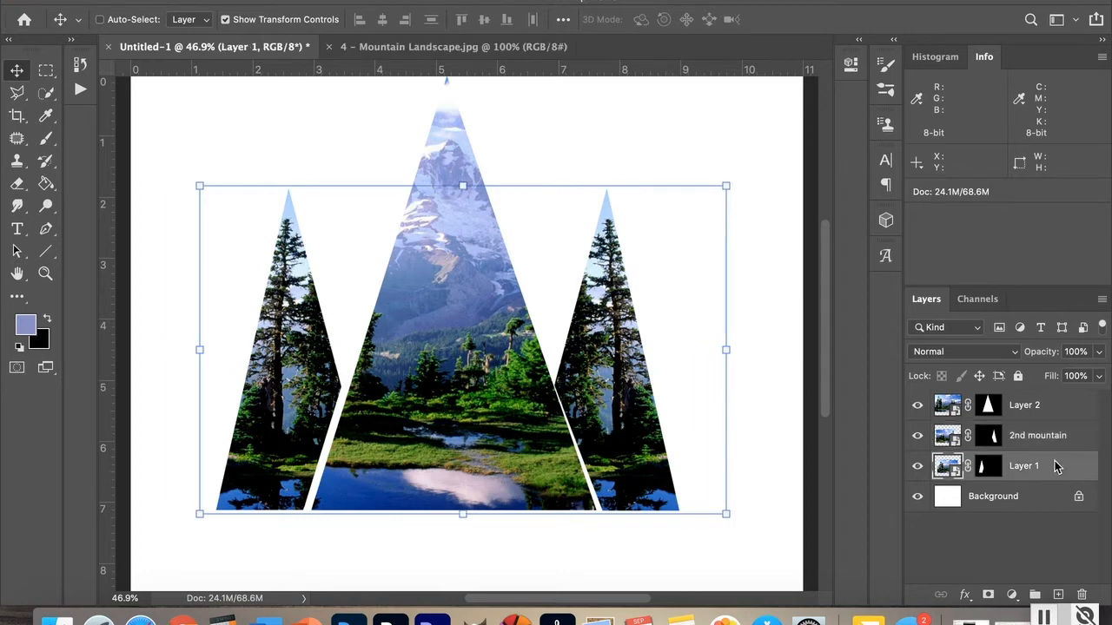
Step: Nudge Layer 1 three more steps to the right
key("Right")
key("Right")
key("Right")
key("Right")
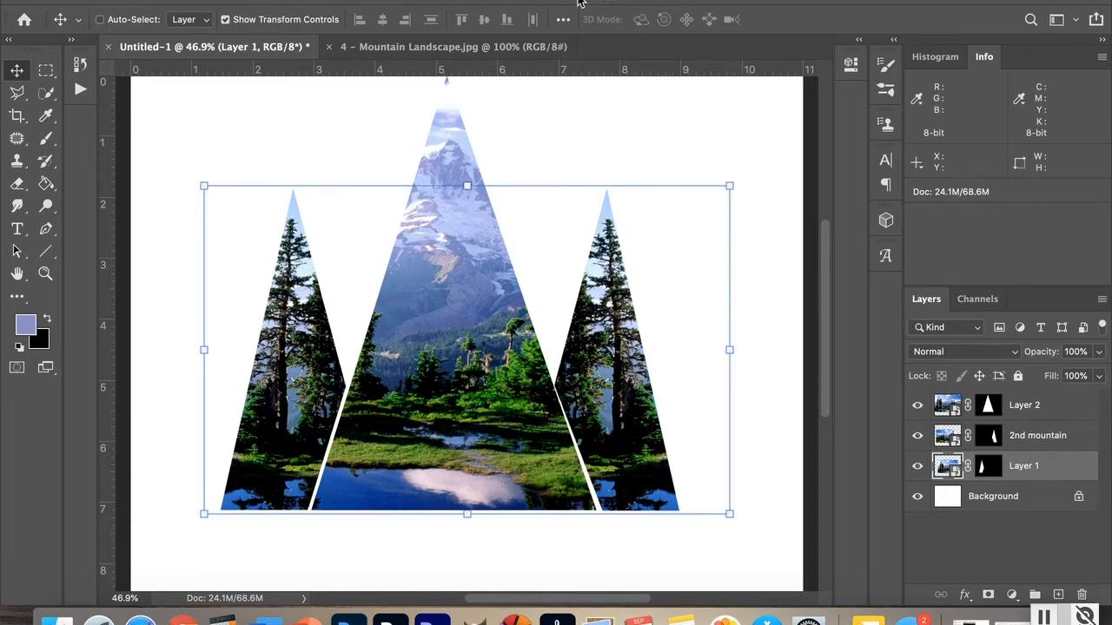
Step: Bring the mountain landscape photo into the composition as a new layer above Layer 2
left_click(1067, 407)
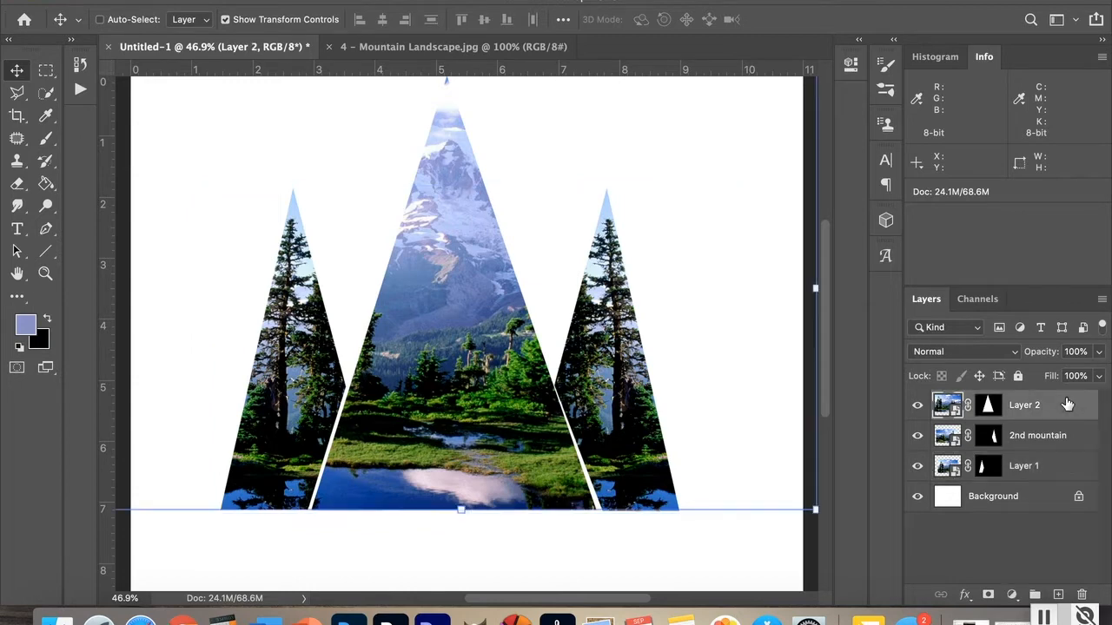
left_click(441, 46)
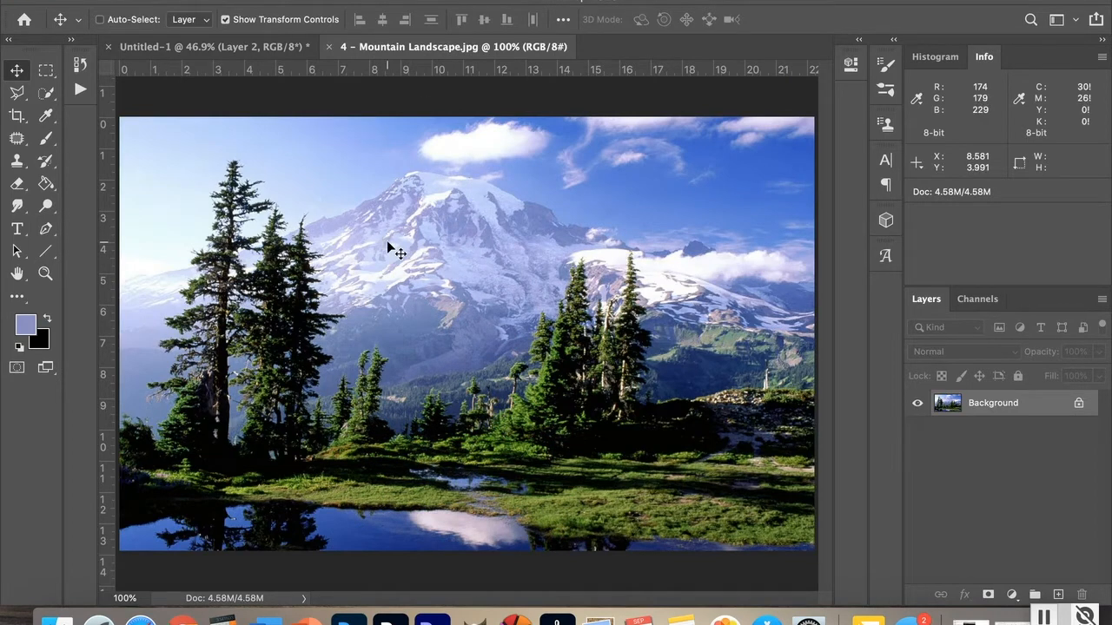
mouse_move(387, 246)
left_mouse_down()
mouse_move(230, 48)
mouse_move(392, 259)
left_mouse_up()
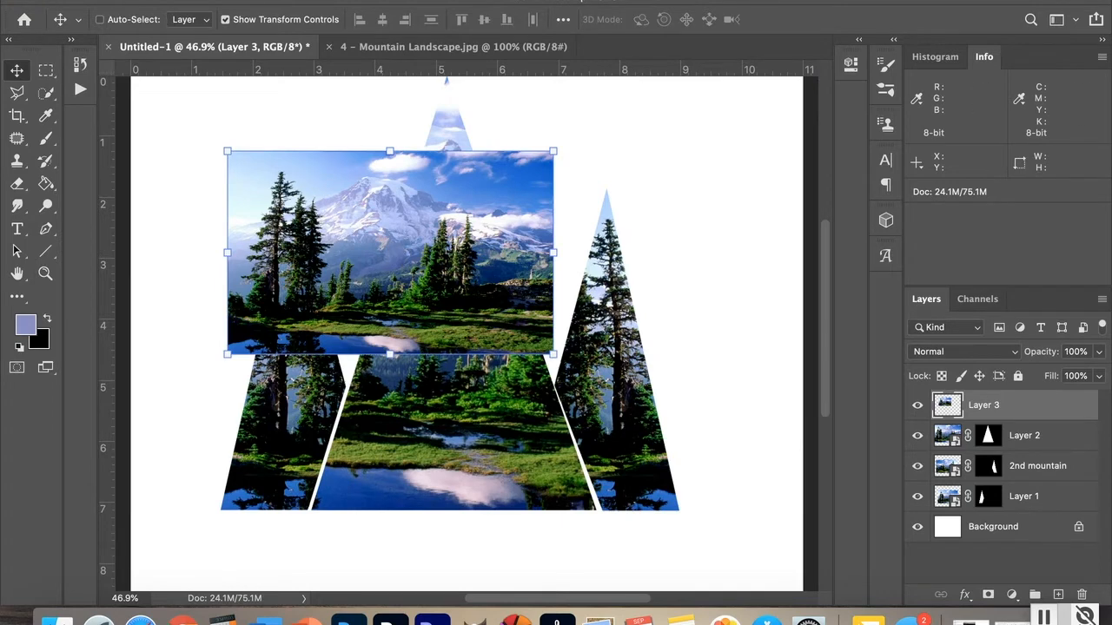
Step: Convert the new Layer 3 into a smart object
left_click(262, 1)
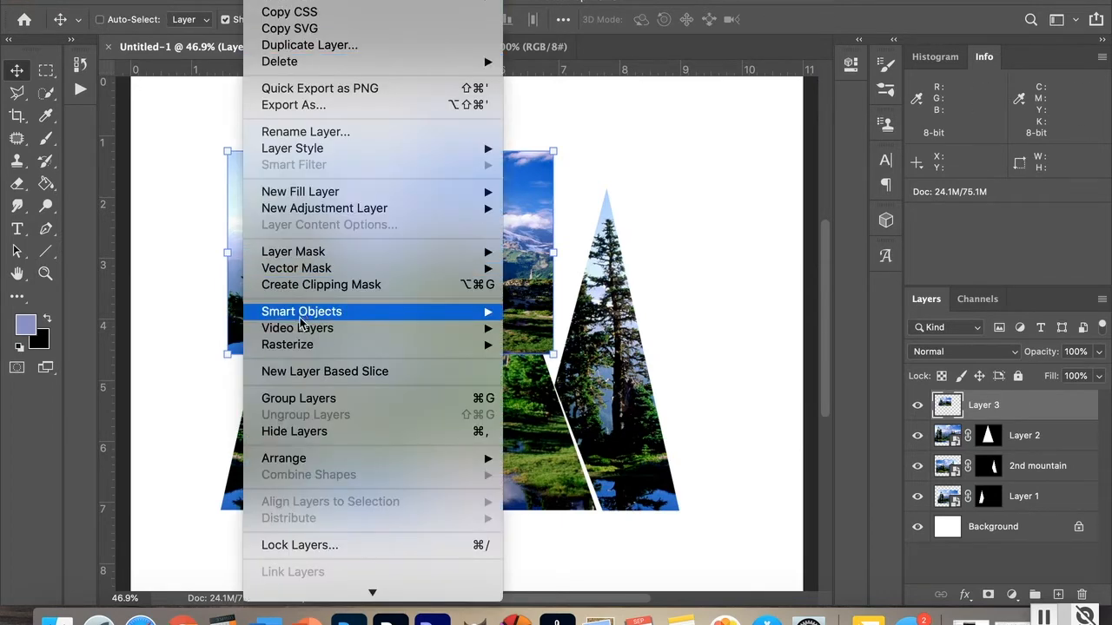
mouse_move(303, 313)
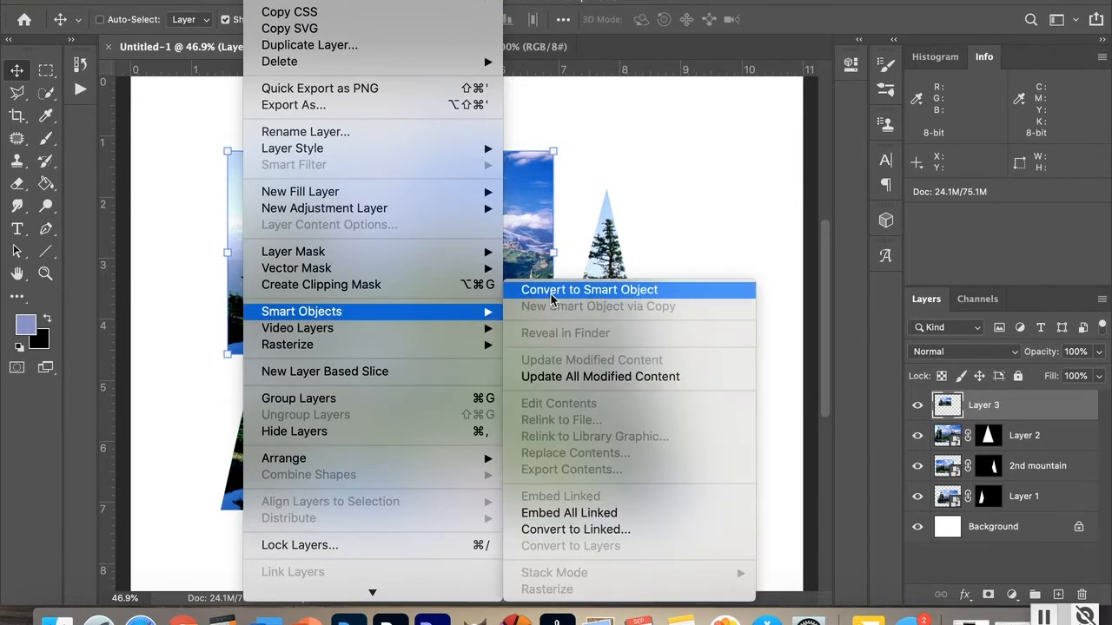
left_click(553, 293)
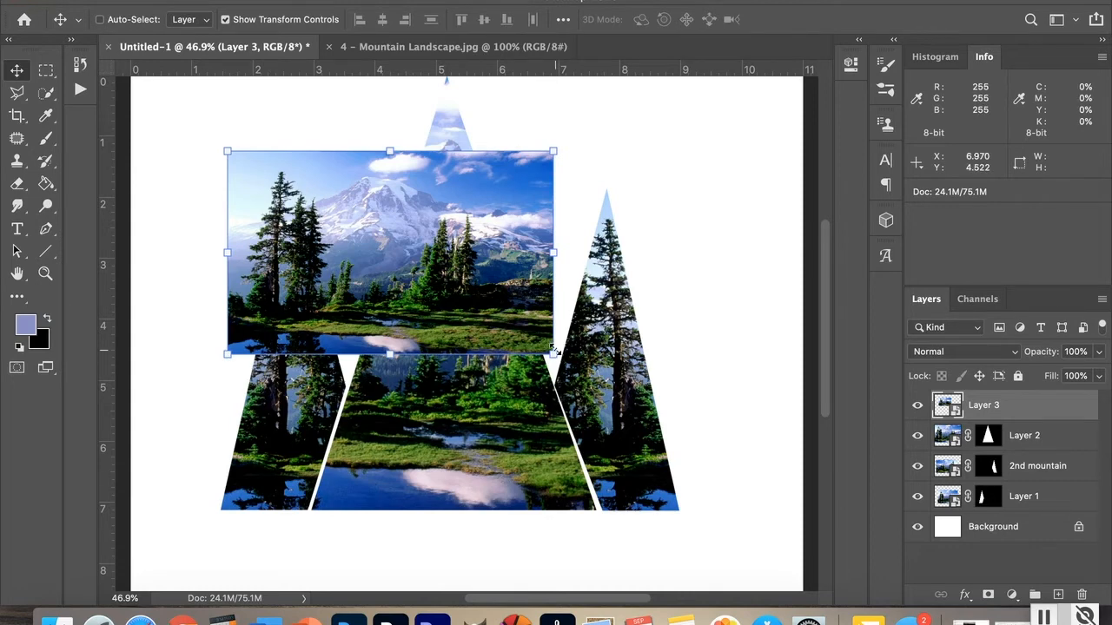
Step: Scale the Layer 3 photo up to about 184% with Free Transform
key("super+t")
left_click_drag(547, 348, 727, 537)
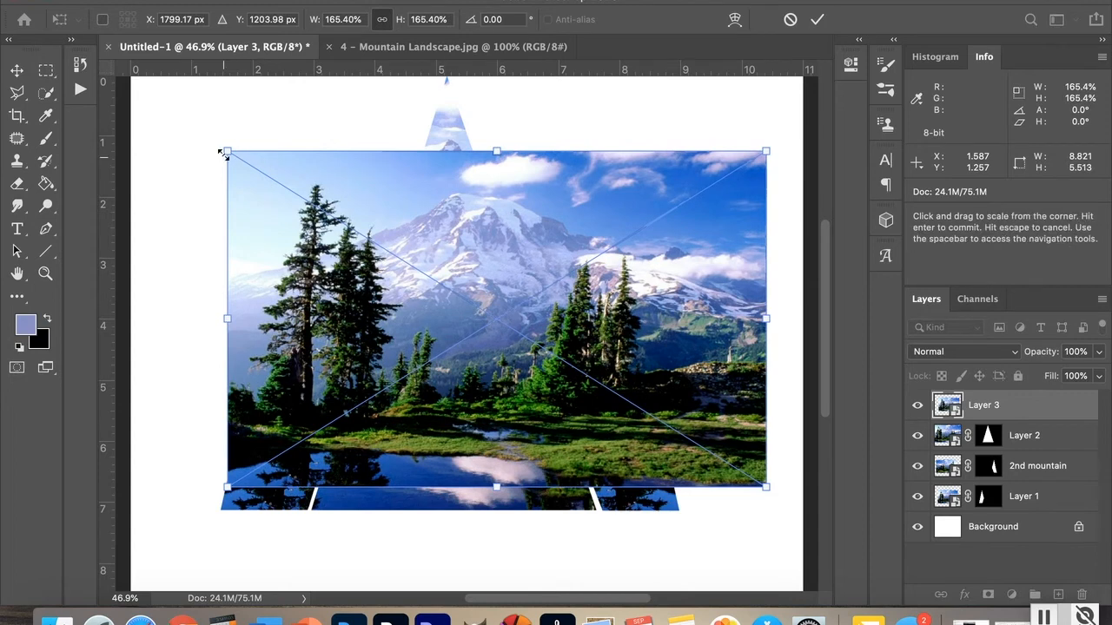
left_click_drag(225, 150, 170, 105)
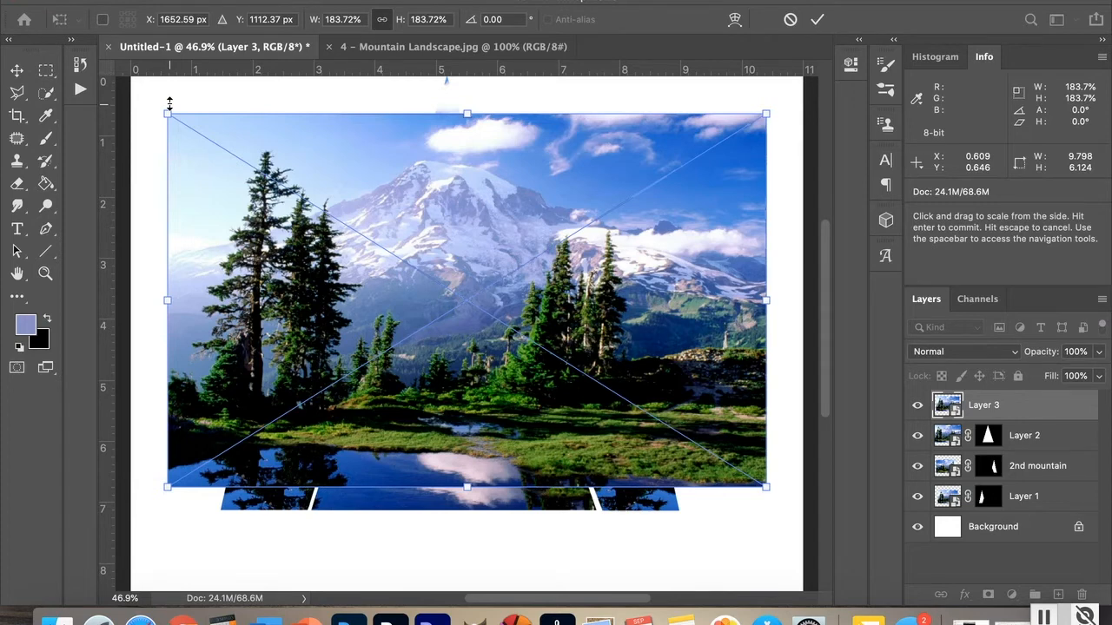
key("Return")
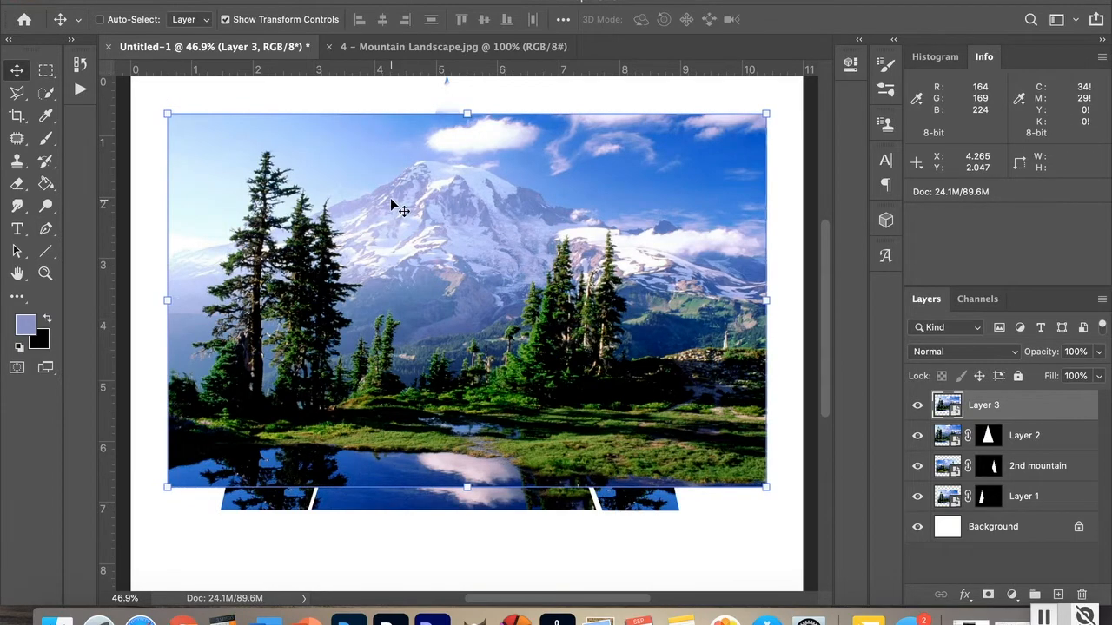
Step: Enlarge the Layer 3 photo further to about 231% and shift it up so it fills the canvas
left_click_drag(392, 205, 296, 241)
left_click_drag(2, 535, 338, 269)
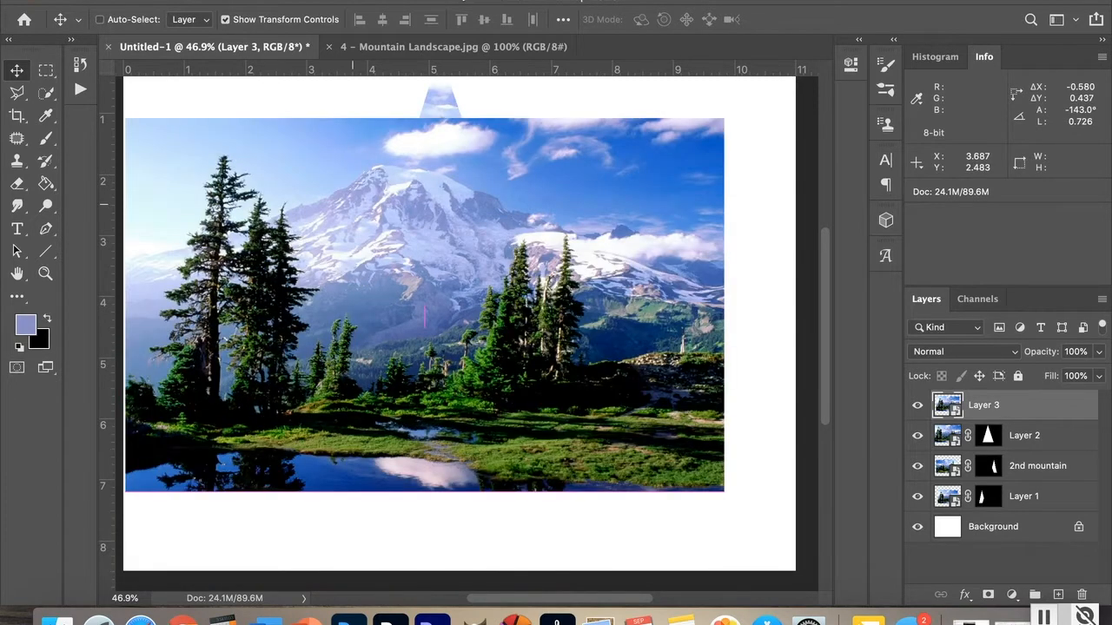
key("super+z")
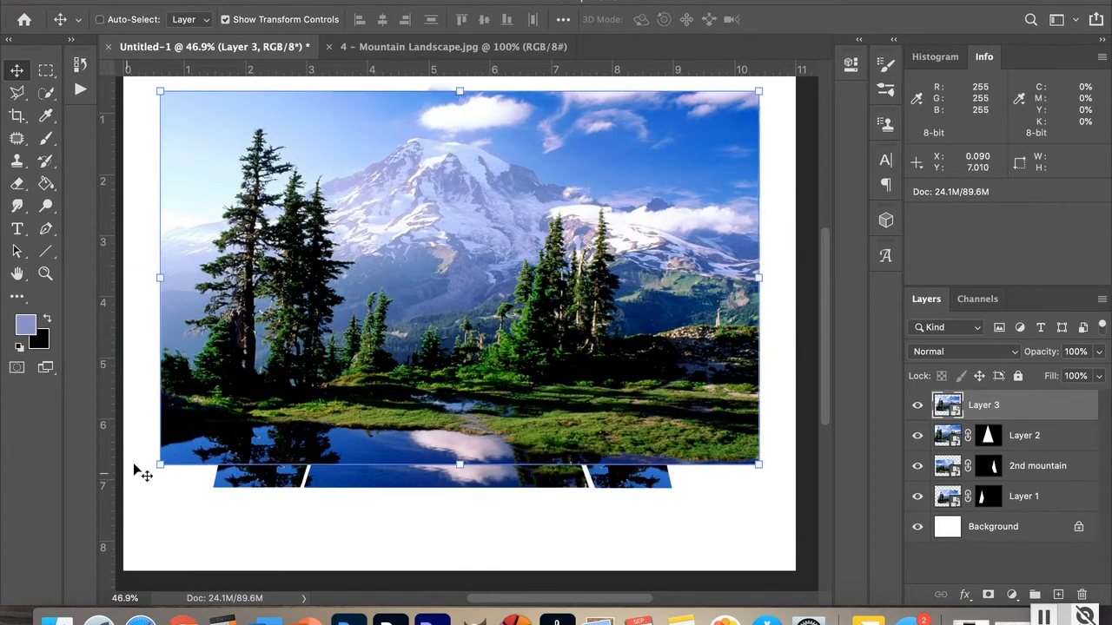
left_click_drag(160, 465, 51, 587)
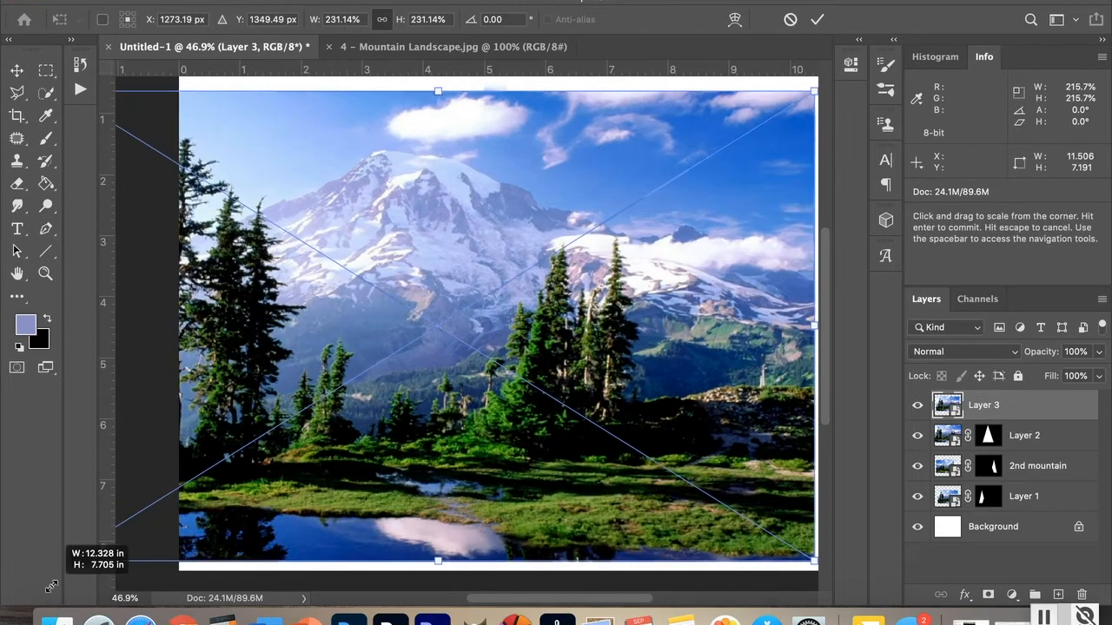
left_click_drag(499, 445, 552, 340)
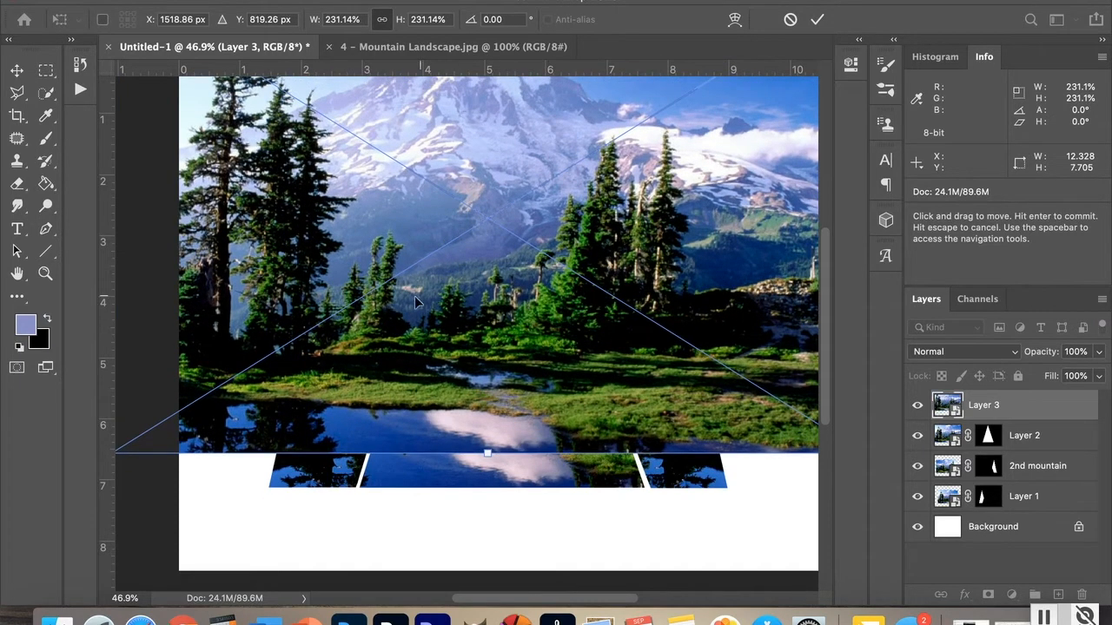
key("Return")
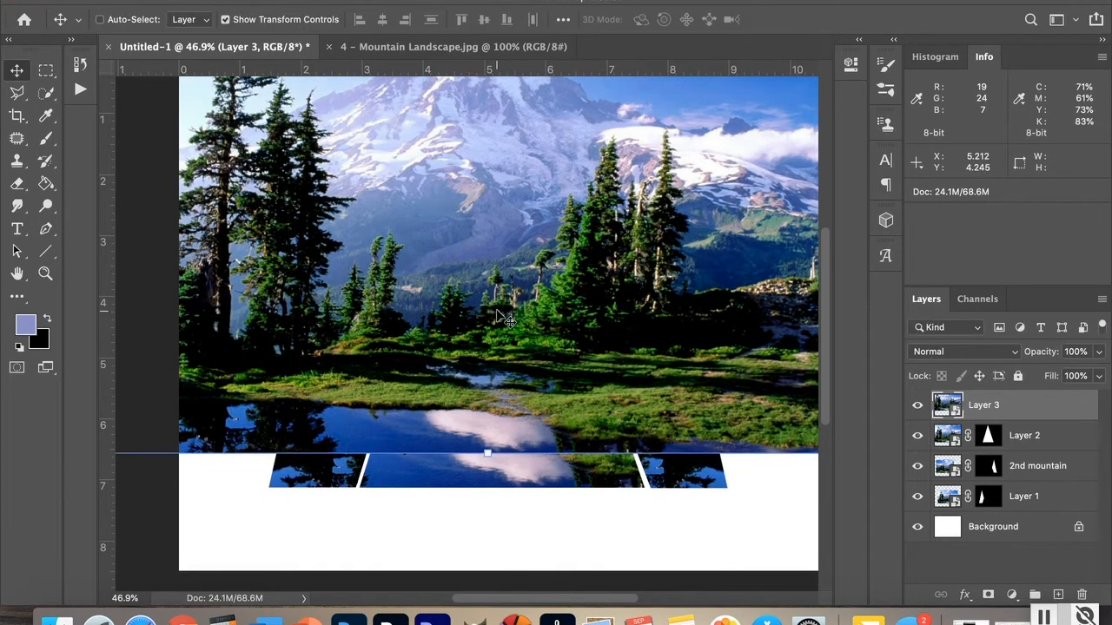
Step: Move the Layer 3 photo down so its top edge lines up with the canvas top
left_click(17, 93)
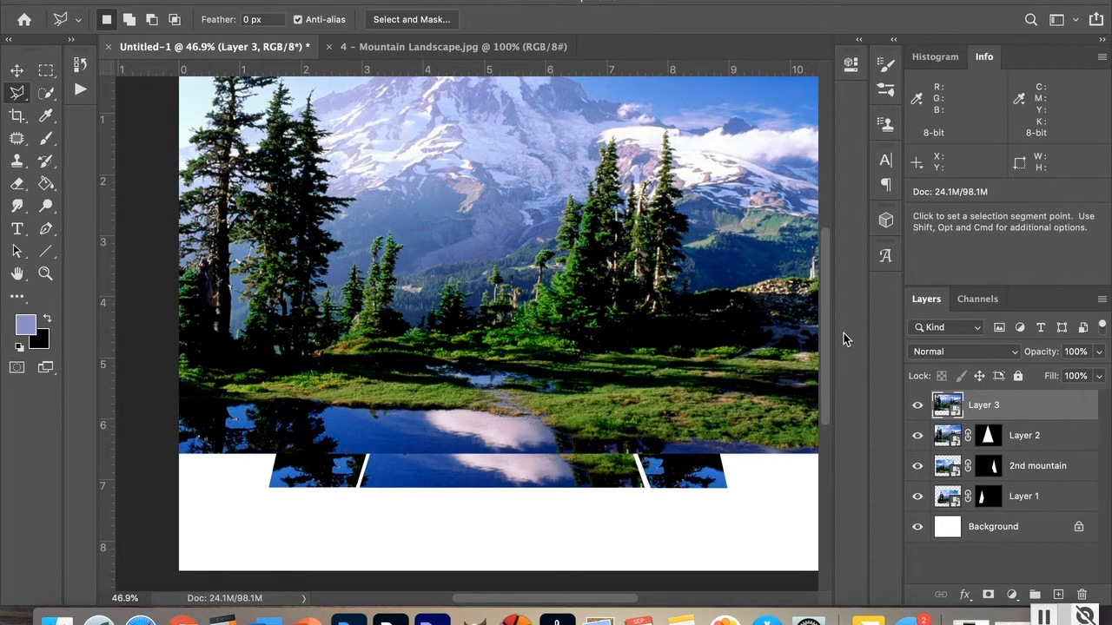
left_click_drag(824, 344, 825, 293)
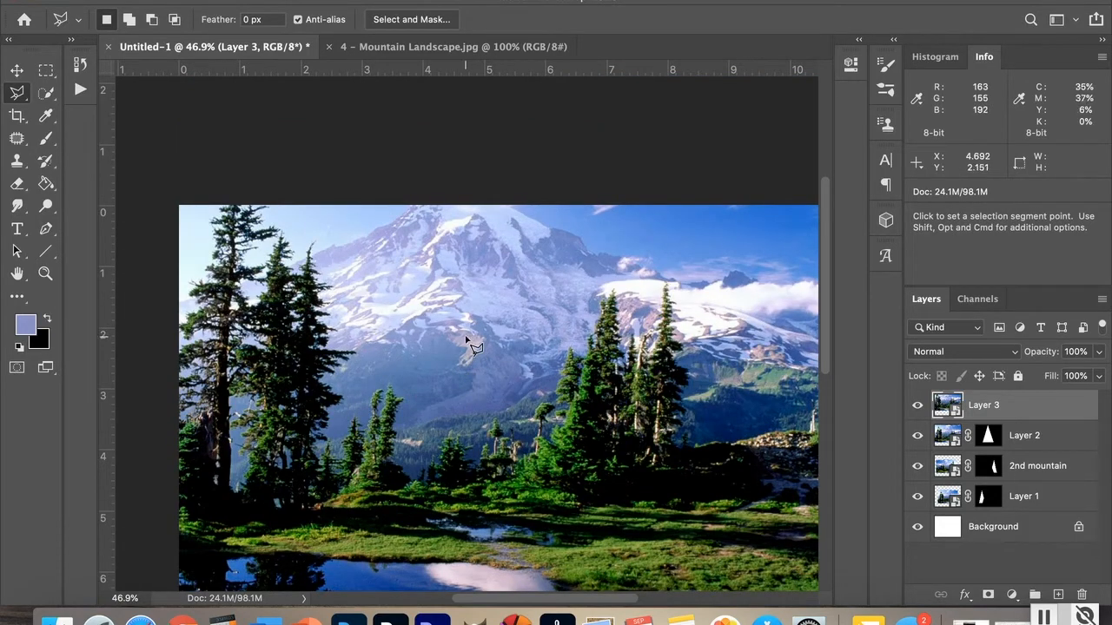
left_click(18, 70)
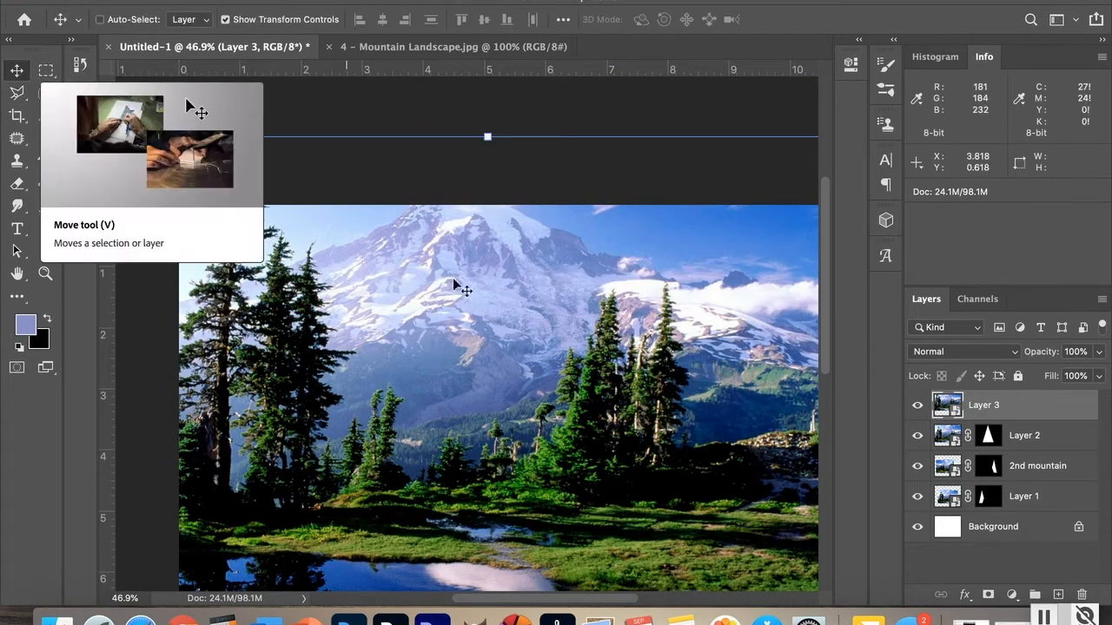
left_click_drag(489, 342, 429, 414)
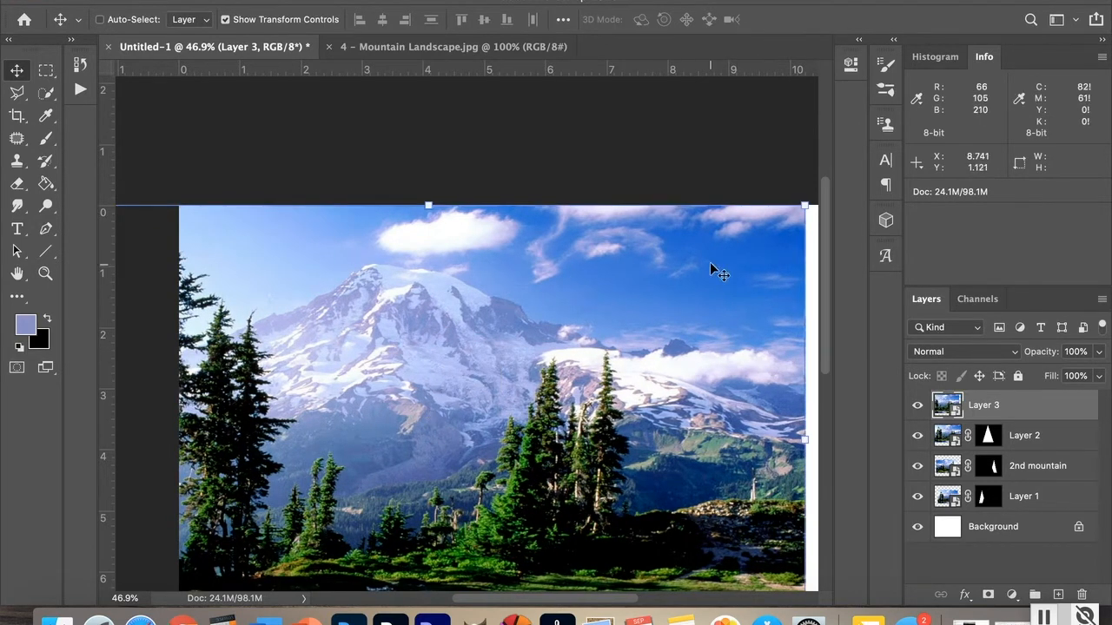
Step: Draw a tall triangular lasso selection over the photo's right side and turn it into Layer 3's mask
left_click(18, 92)
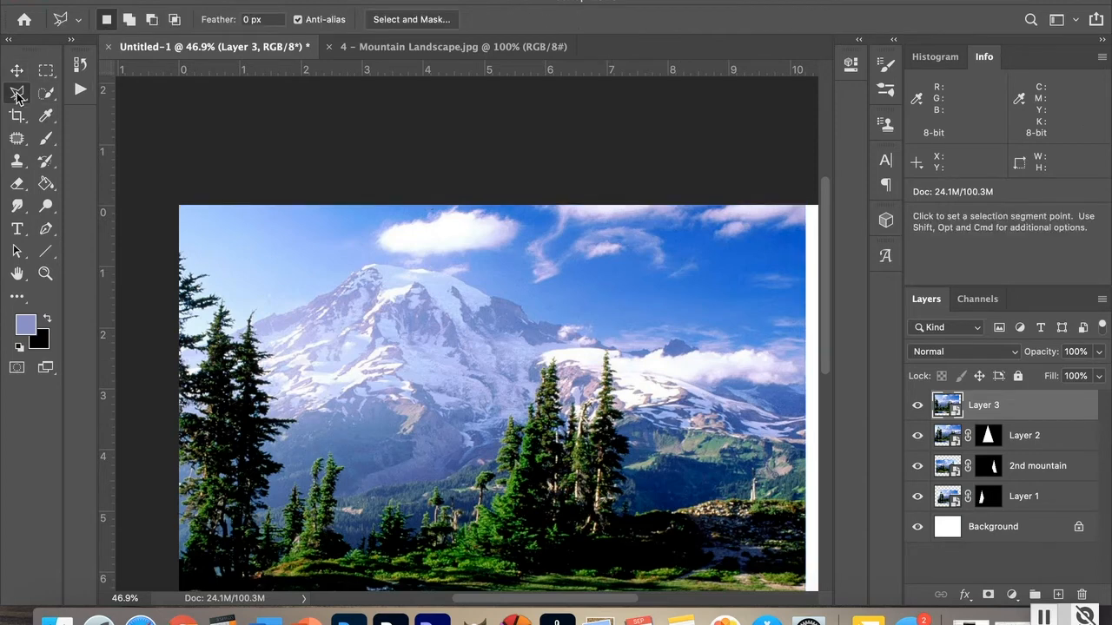
left_click(729, 207)
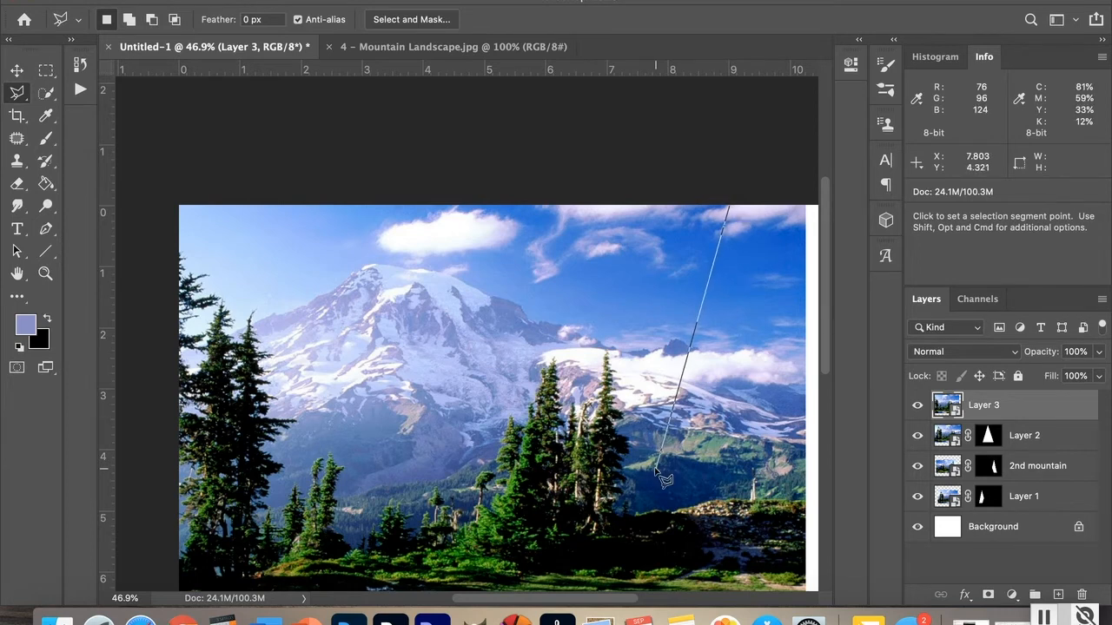
left_click(656, 470)
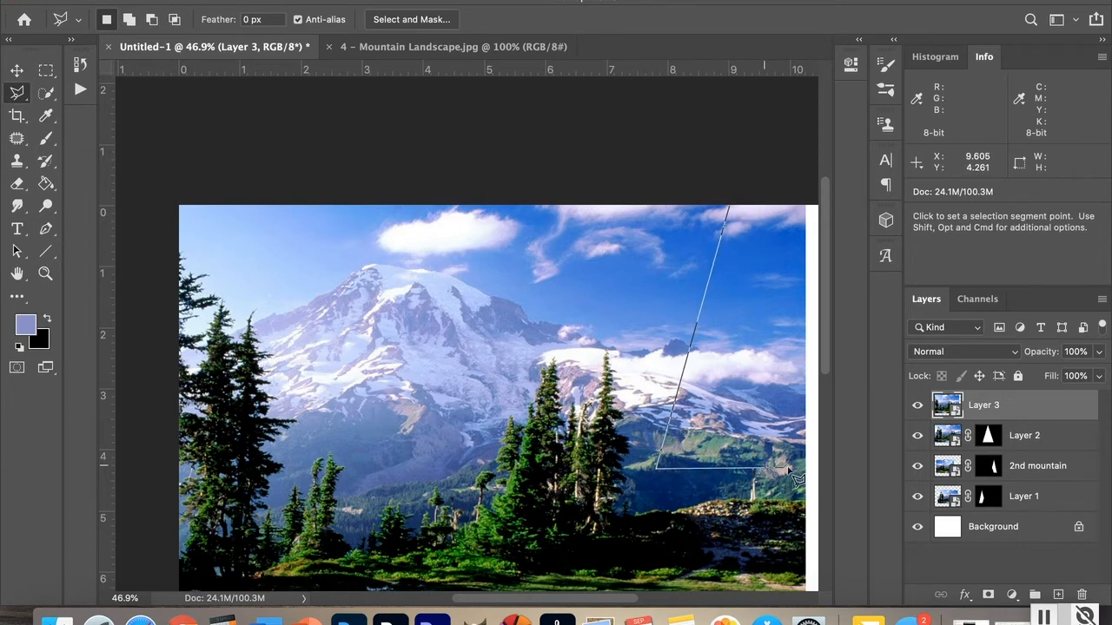
left_click(796, 470)
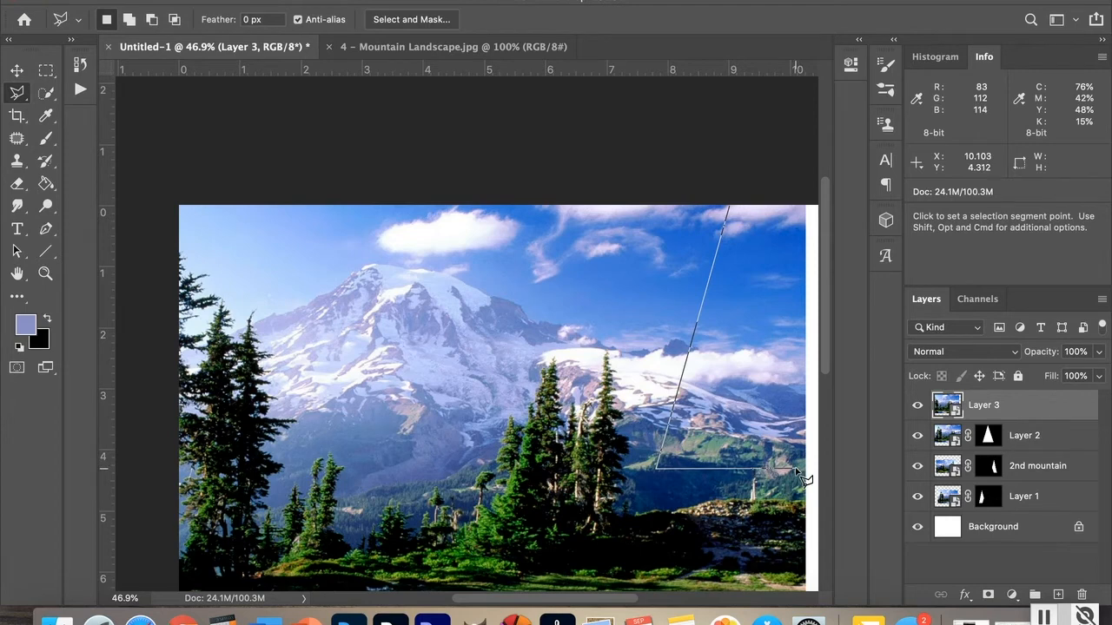
left_click(730, 209)
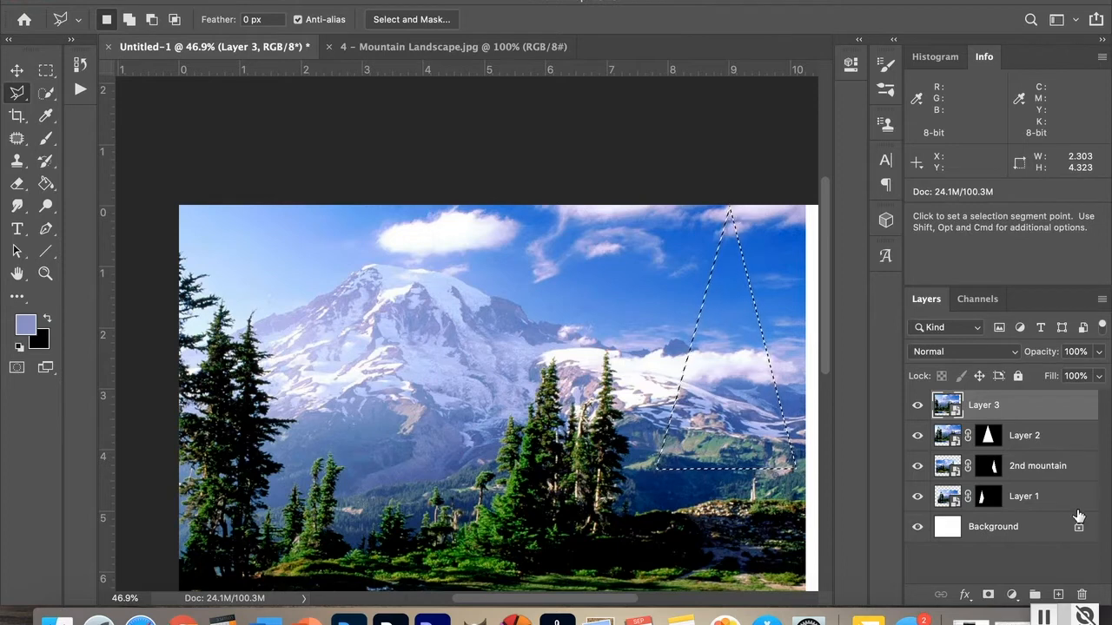
left_click(988, 596)
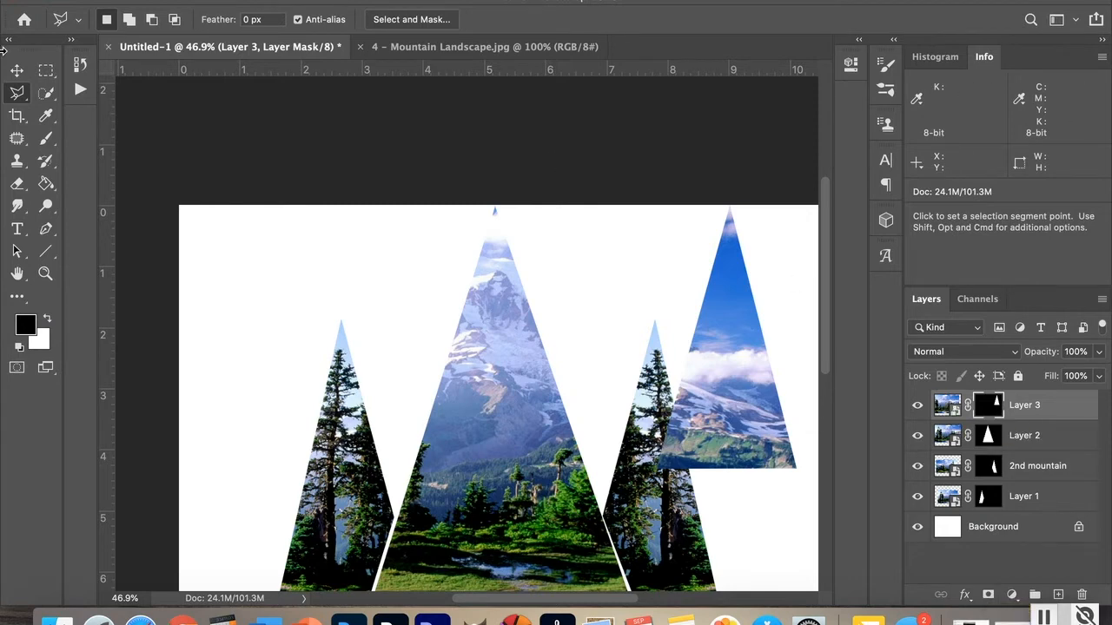
Step: Move the new triangle left beside the central peak and place Layer 3 just above the Background
left_click(17, 72)
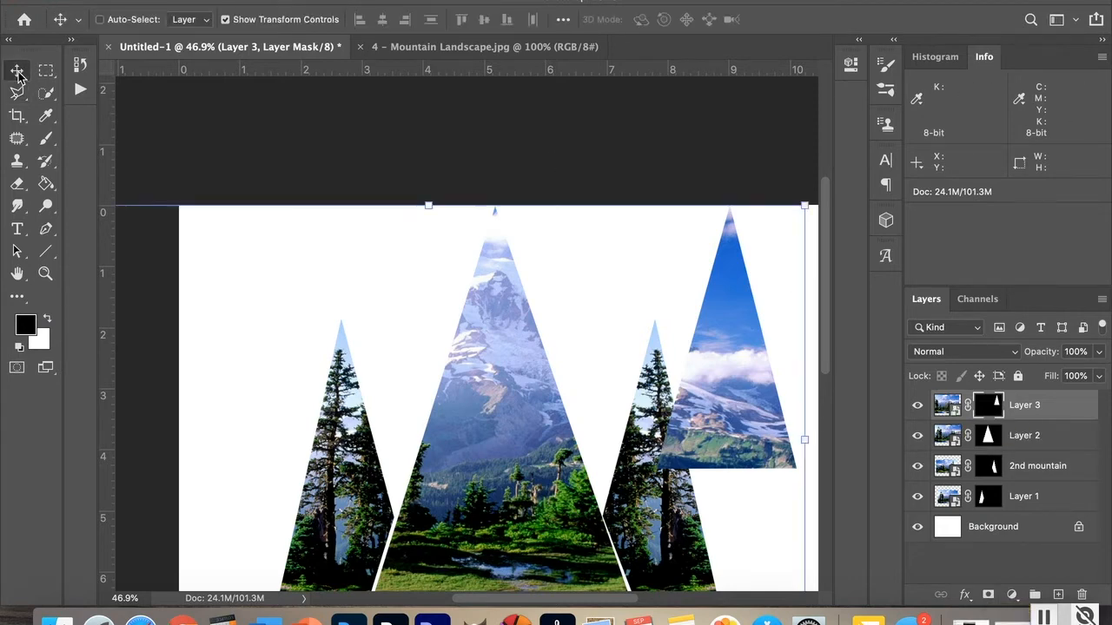
left_click_drag(723, 363, 396, 422)
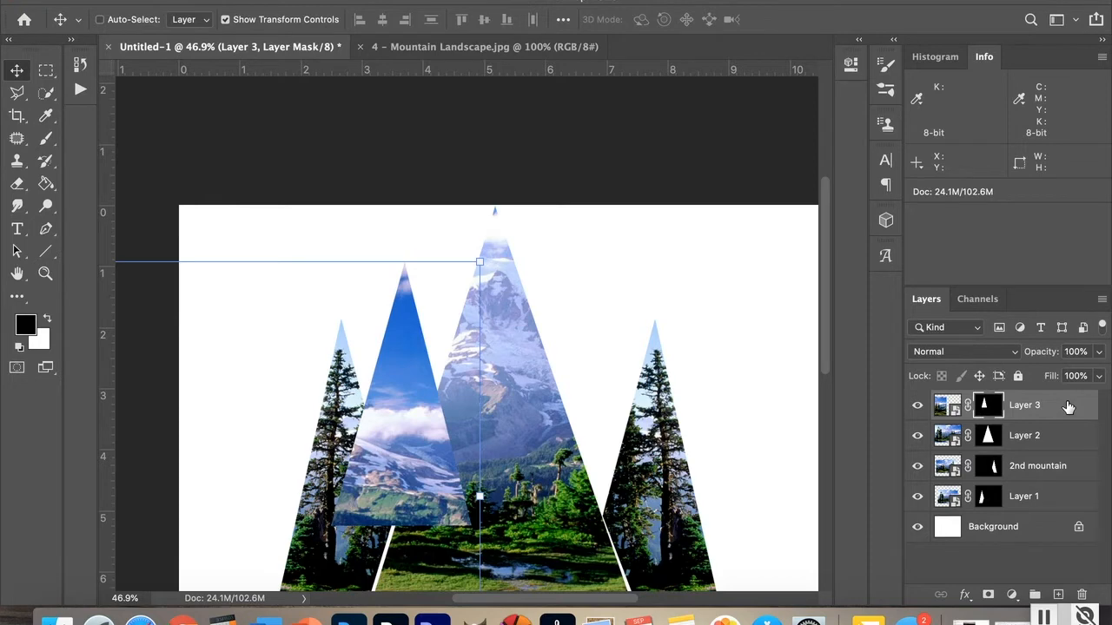
left_click_drag(1068, 406, 1063, 516)
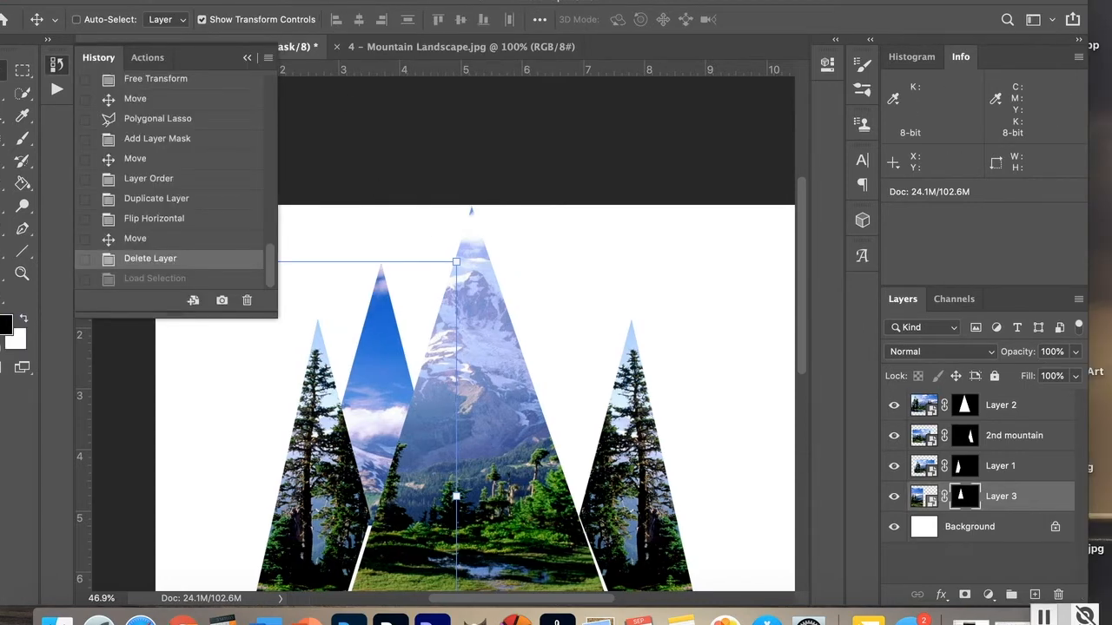
Step: Rasterize Layer 3's smart object and apply its layer mask
left_click(265, 1)
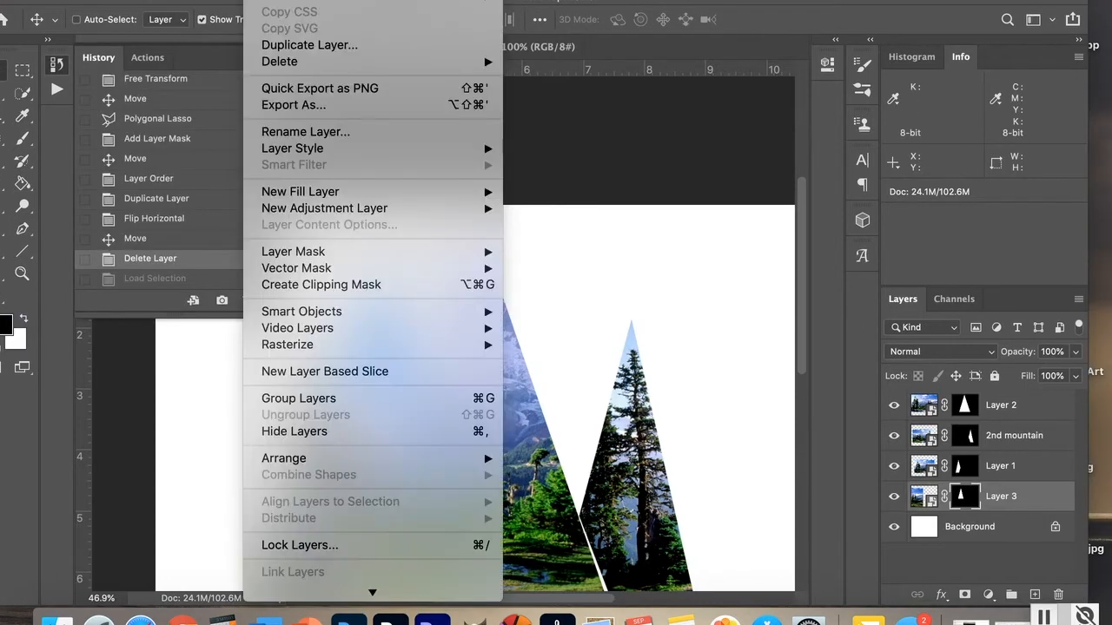
mouse_move(317, 347)
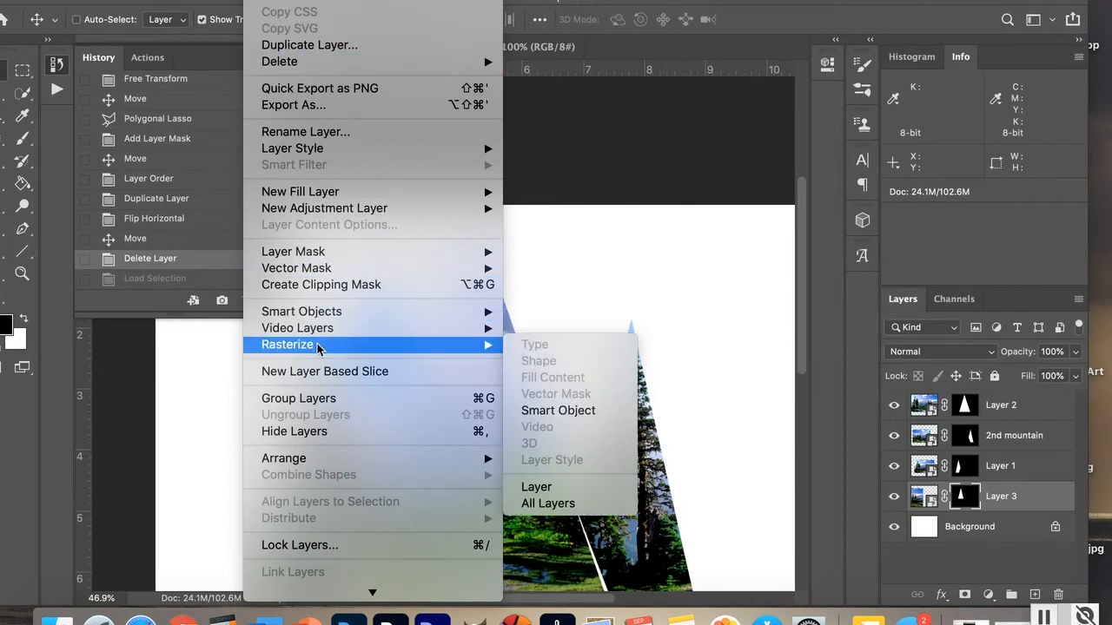
left_click(553, 412)
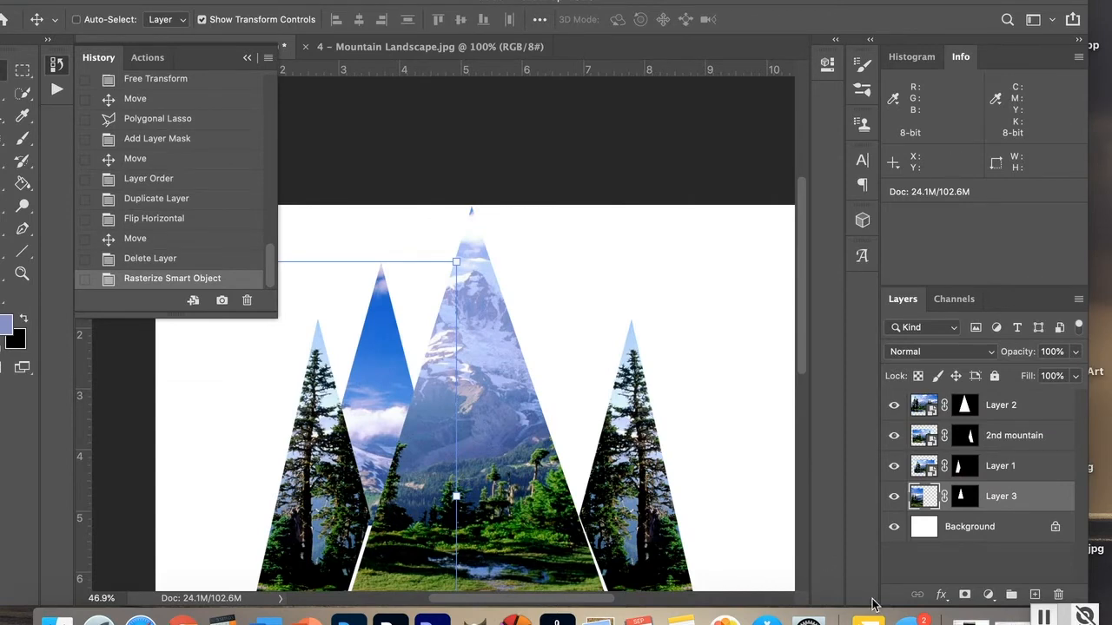
right_click(965, 497)
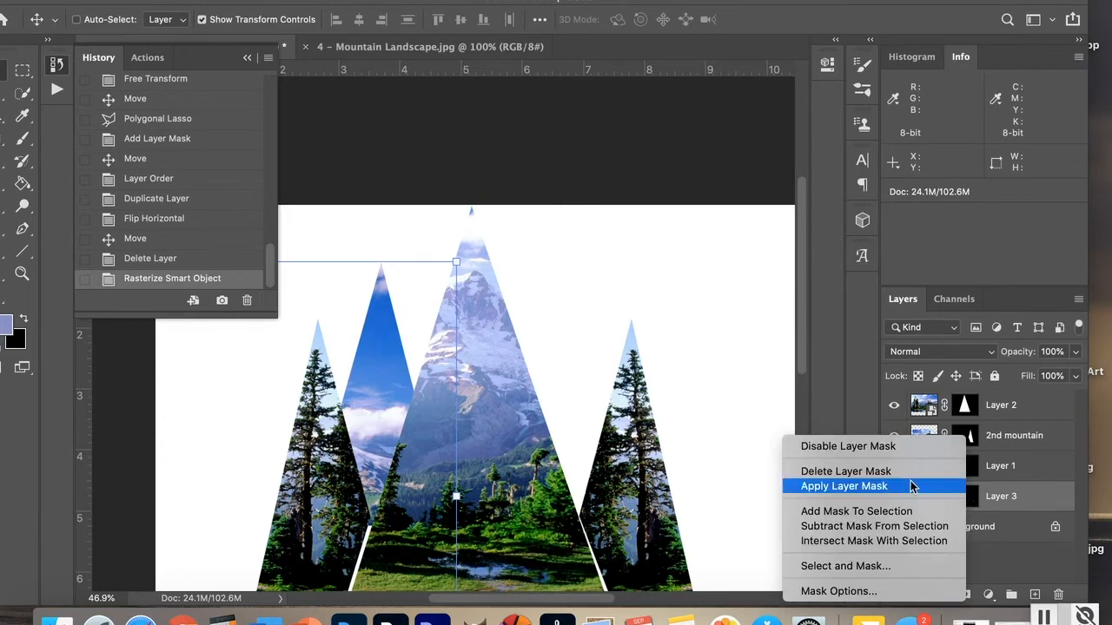
left_click(859, 487)
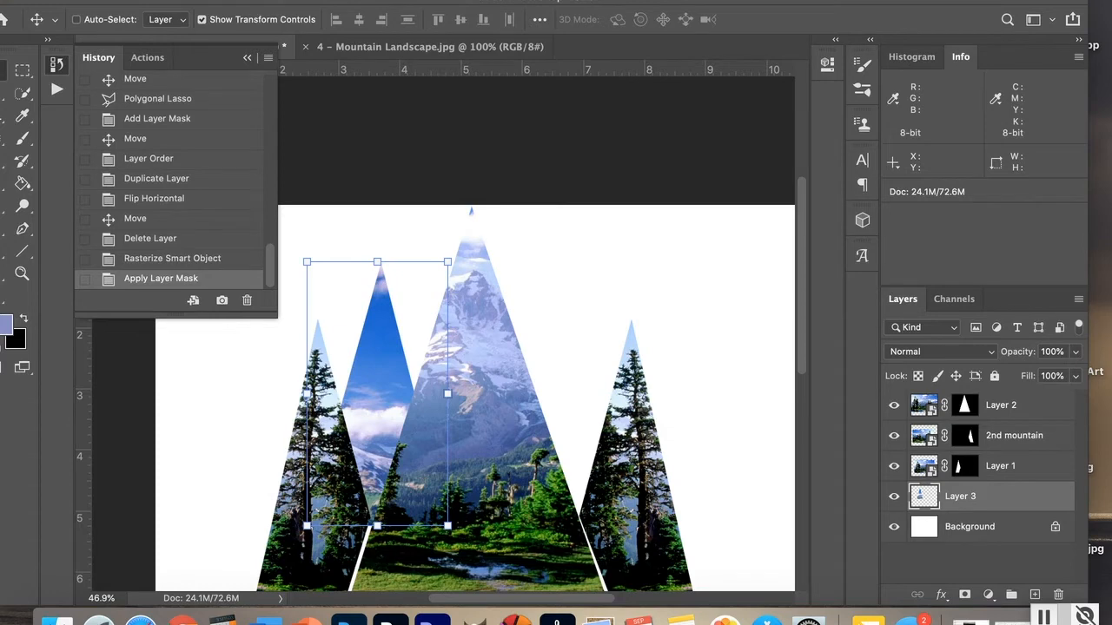
Step: Duplicate Layer 3 as a new layer named "back mountain"
left_click(264, 1)
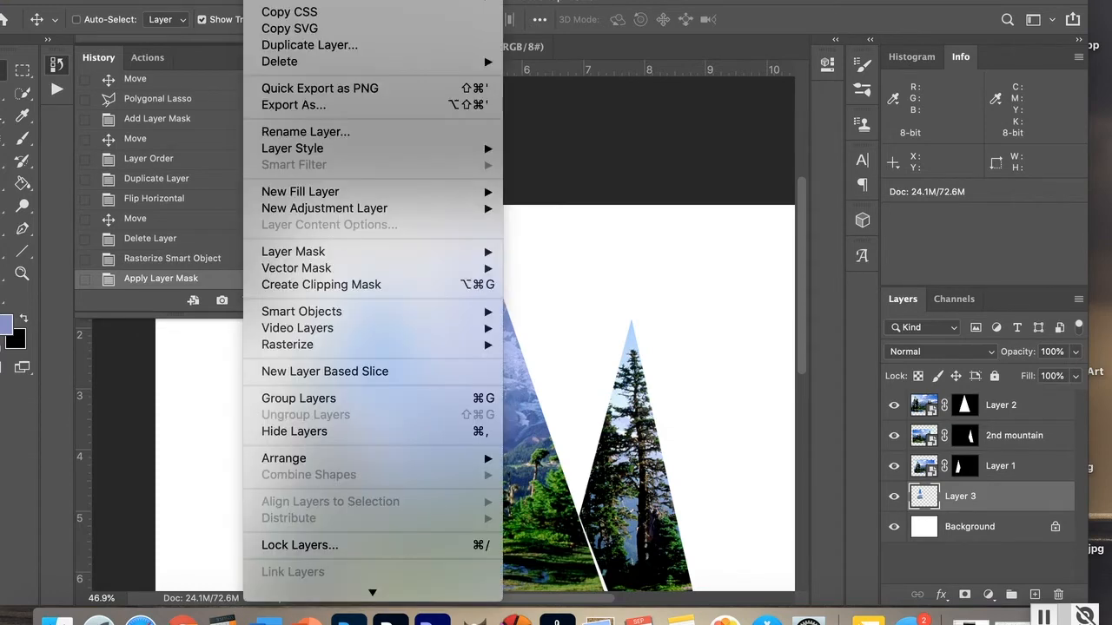
left_click(293, 51)
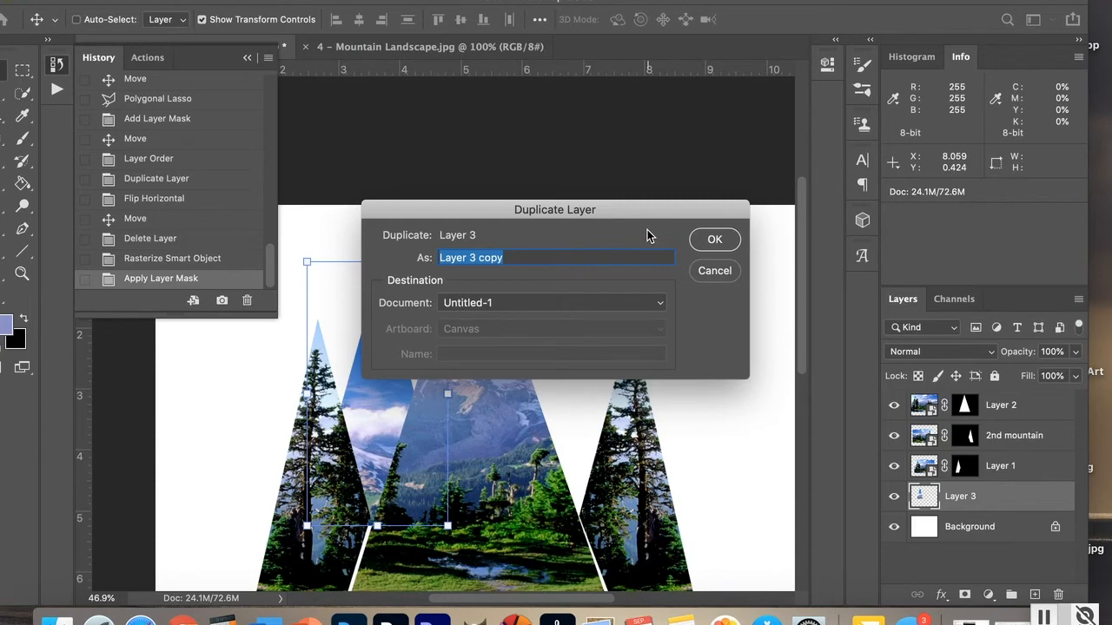
type("back mountain")
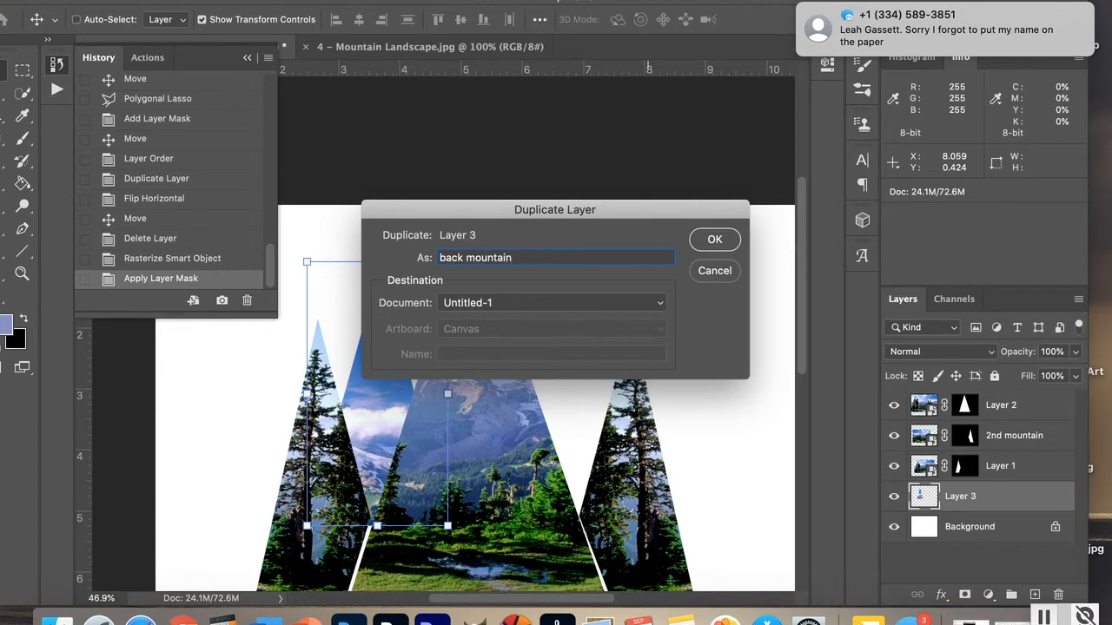
key("Return")
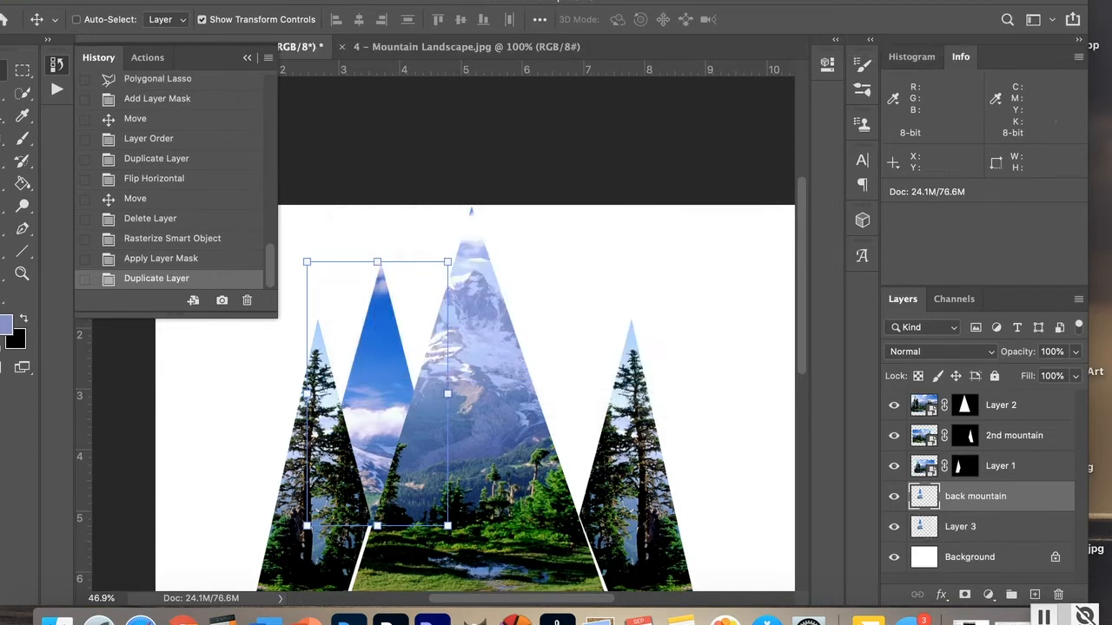
Step: Flip the back mountain layer horizontally and move it to the right of the central peak
left_click(174, 1)
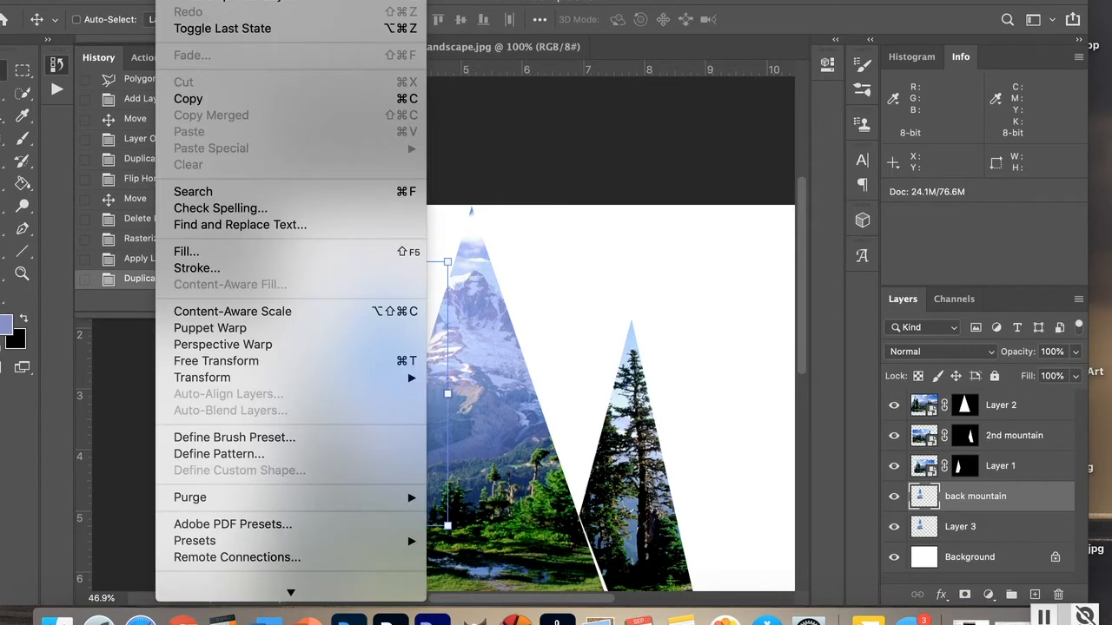
mouse_move(224, 382)
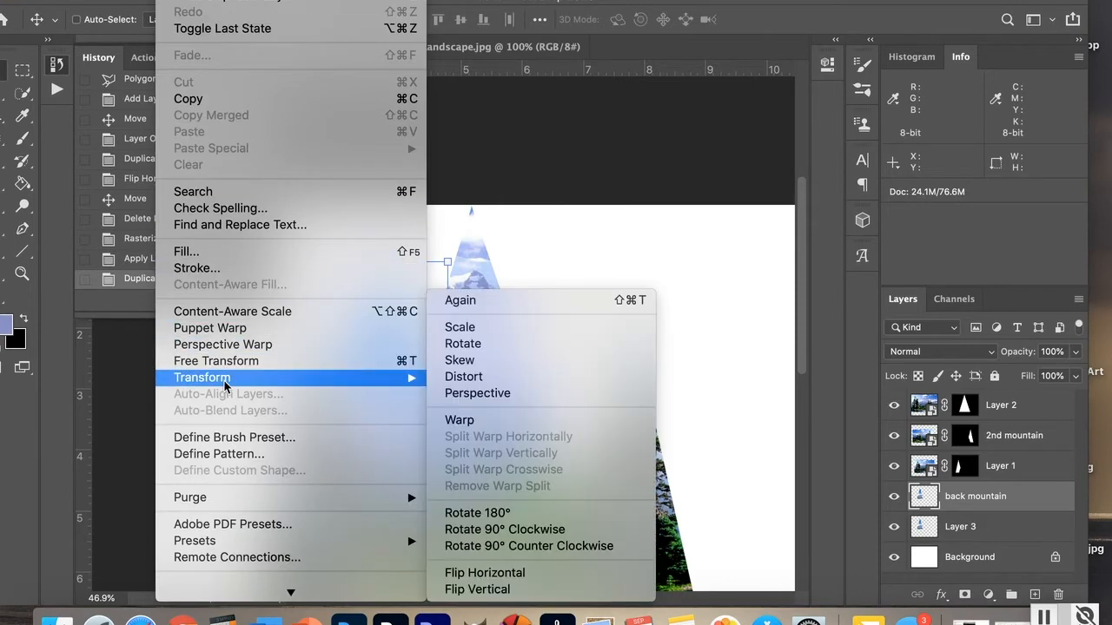
left_click(510, 575)
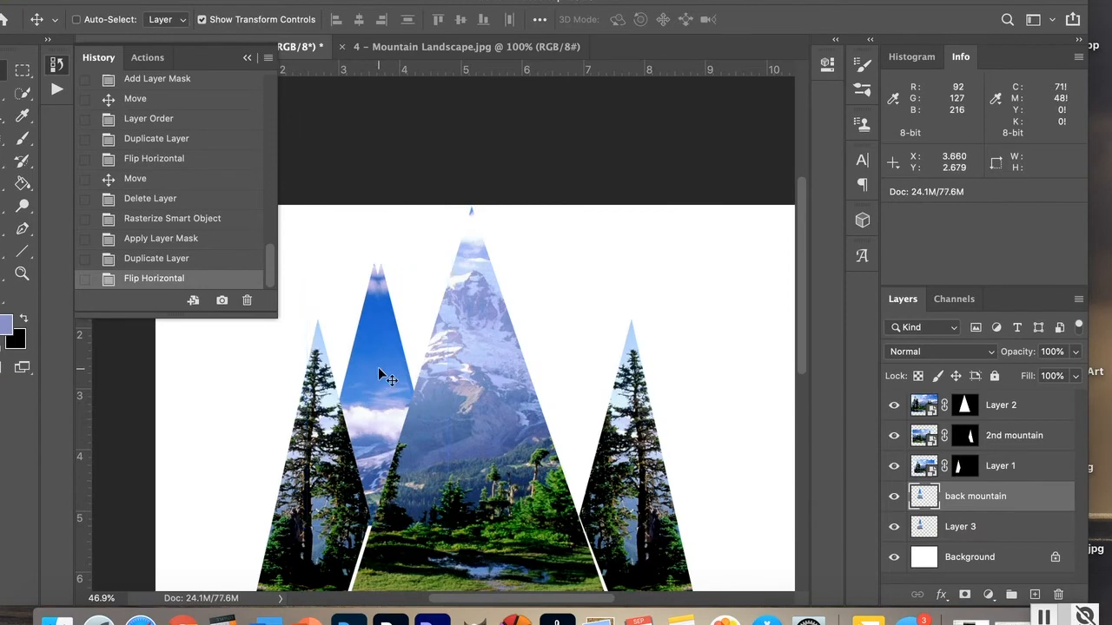
left_click_drag(379, 375, 580, 380)
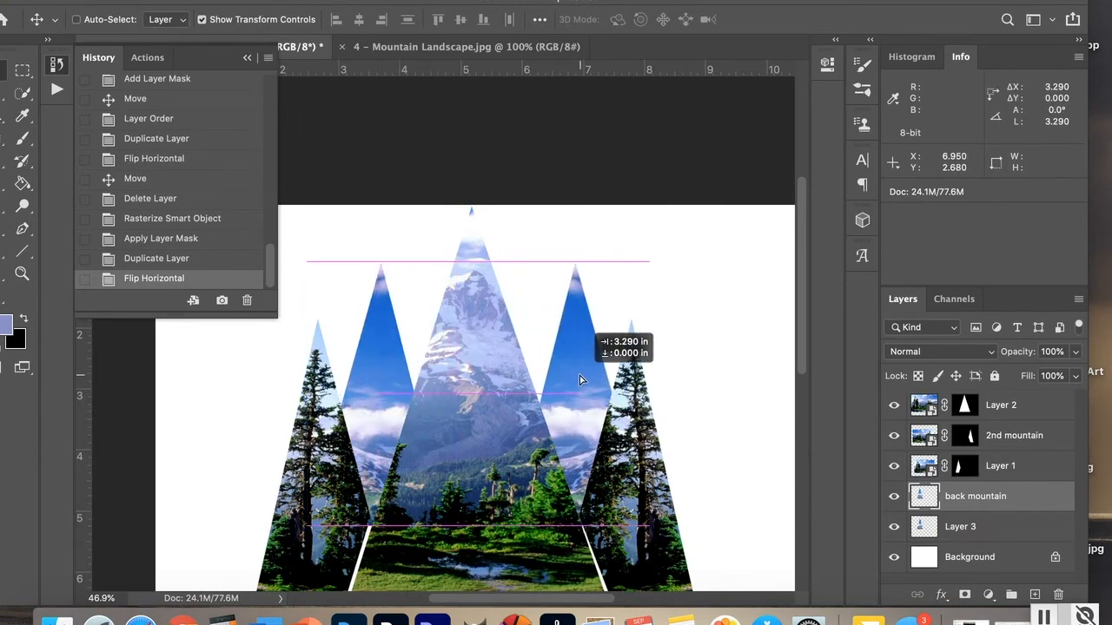
left_click_drag(580, 379, 580, 378)
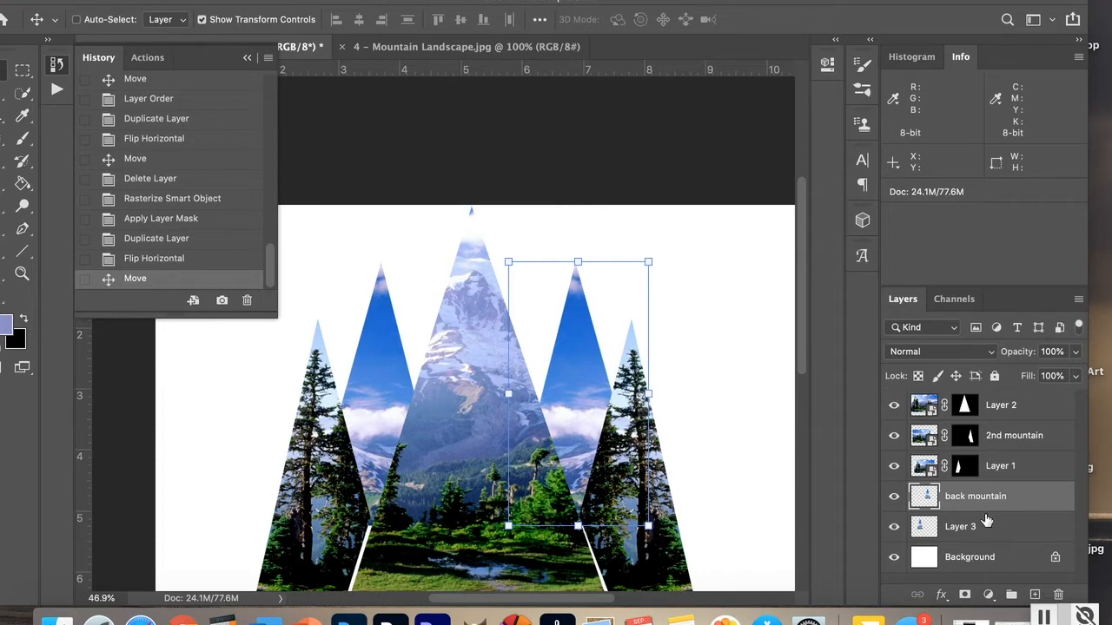
Step: Add a layer mask to back mountain and paint black with a 70 px brush along its edge beside the central peak
left_click(964, 596)
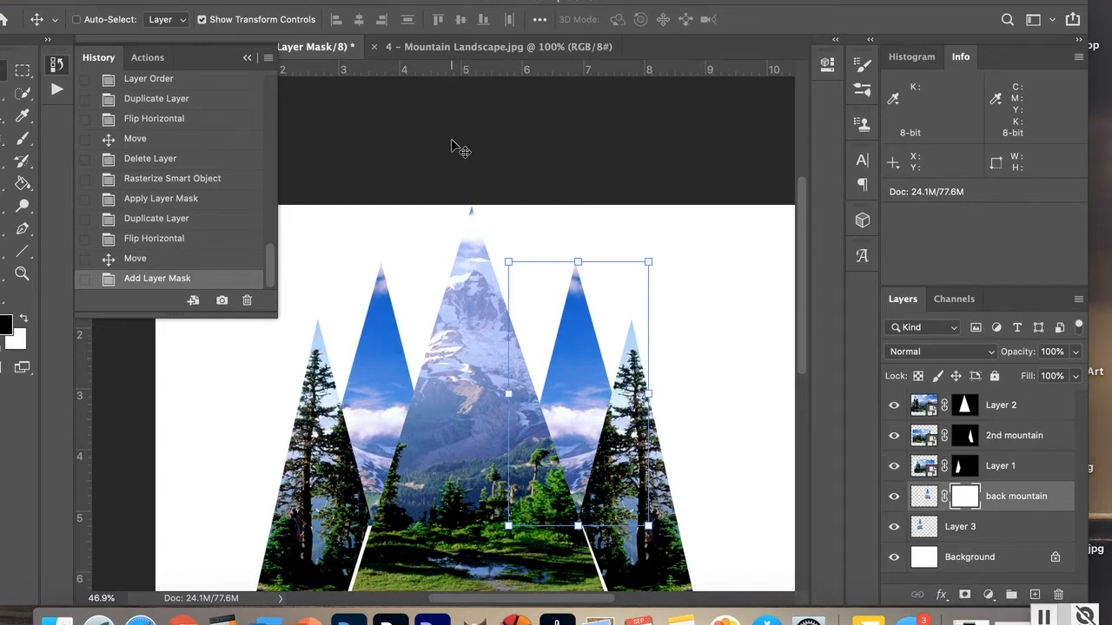
mouse_move(139, 5)
left_mouse_down()
mouse_move(198, 3)
mouse_move(179, 2)
left_mouse_up()
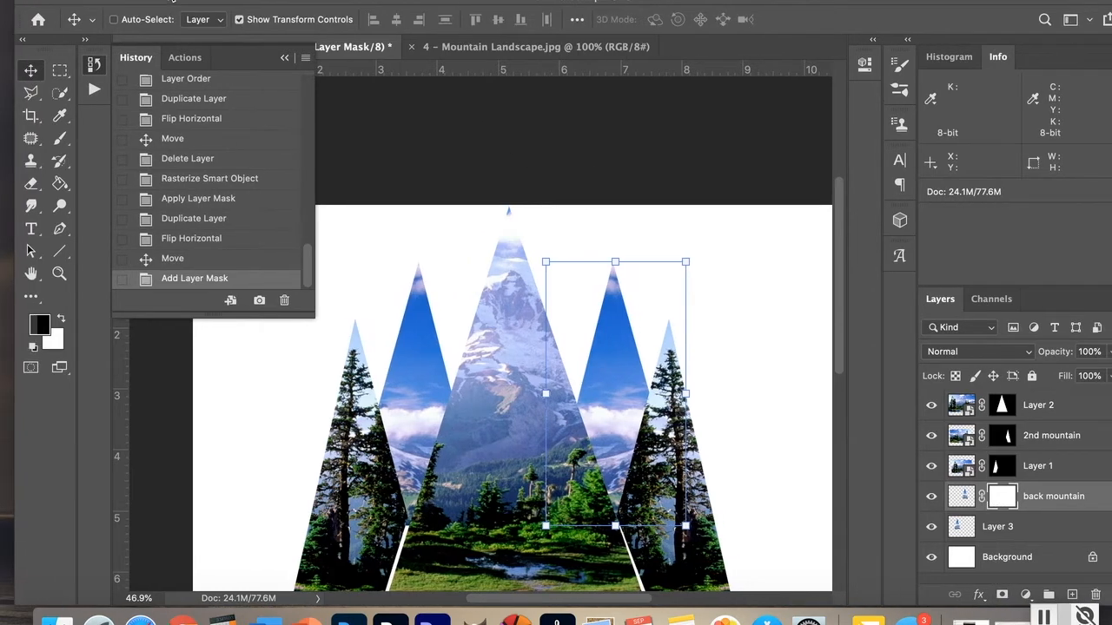
left_click(61, 142)
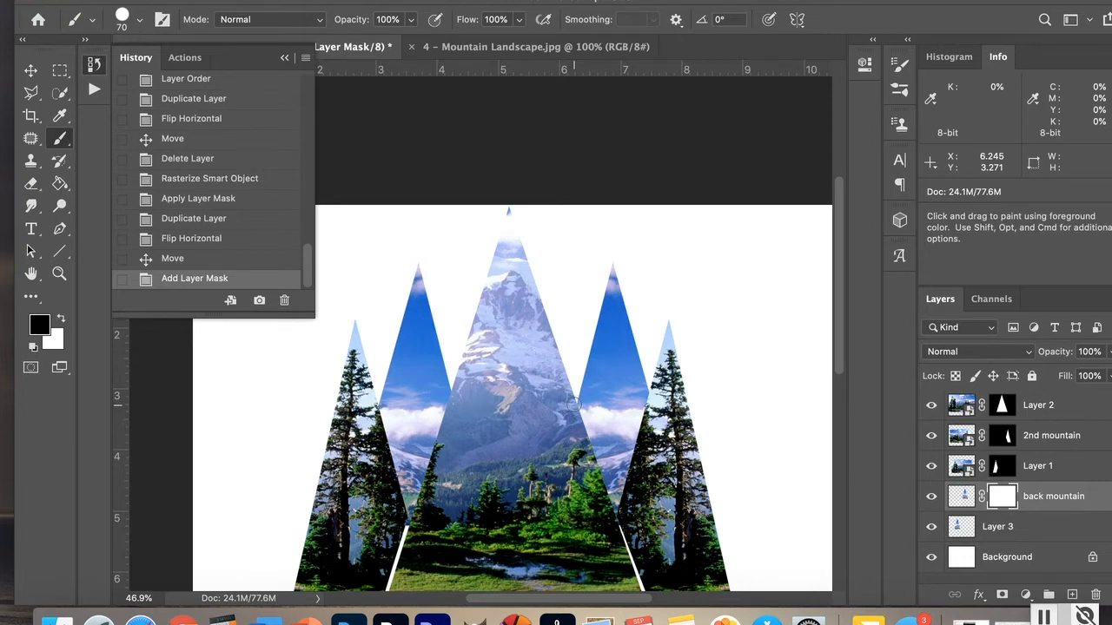
left_click(573, 404)
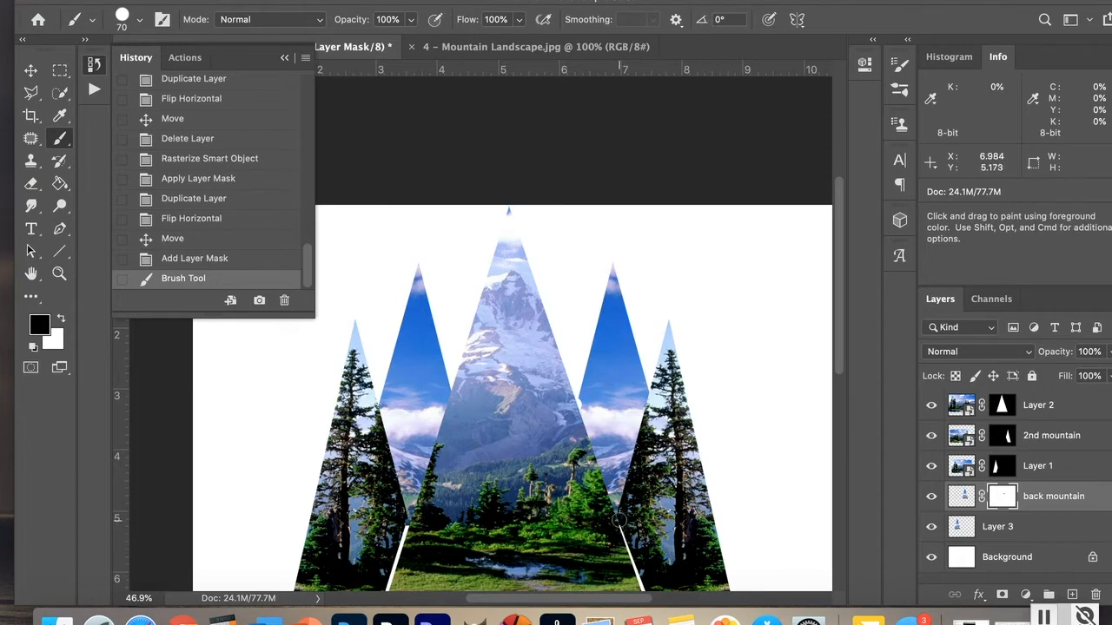
left_click(617, 521, "shift")
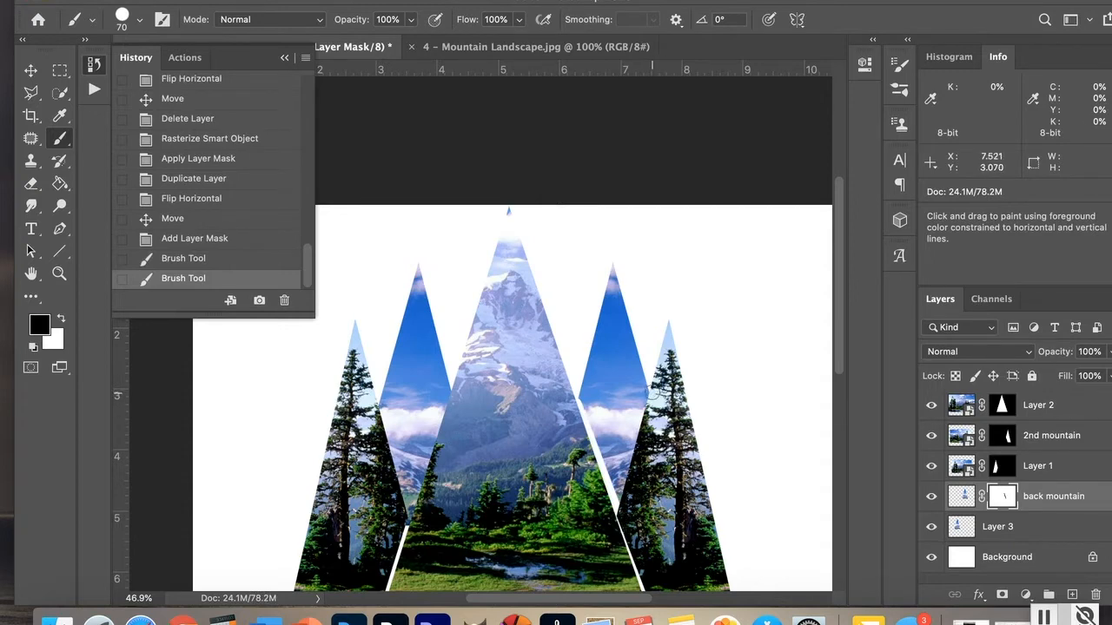
left_click(654, 394, "shift")
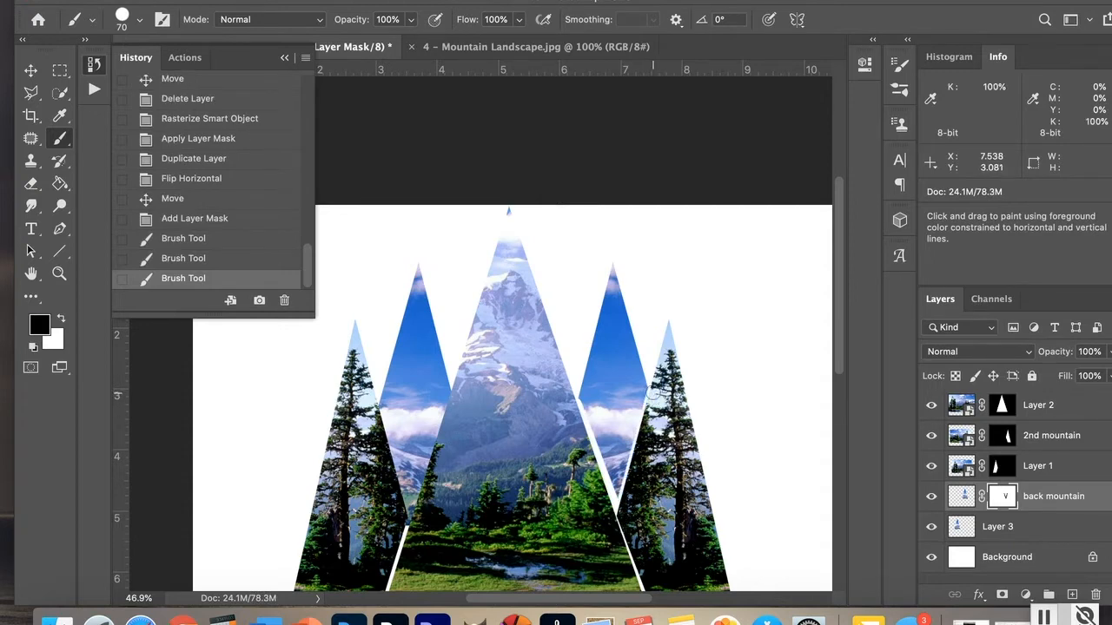
Step: Nudge the back mountain layer a few pixels to refine its position
left_click(30, 69)
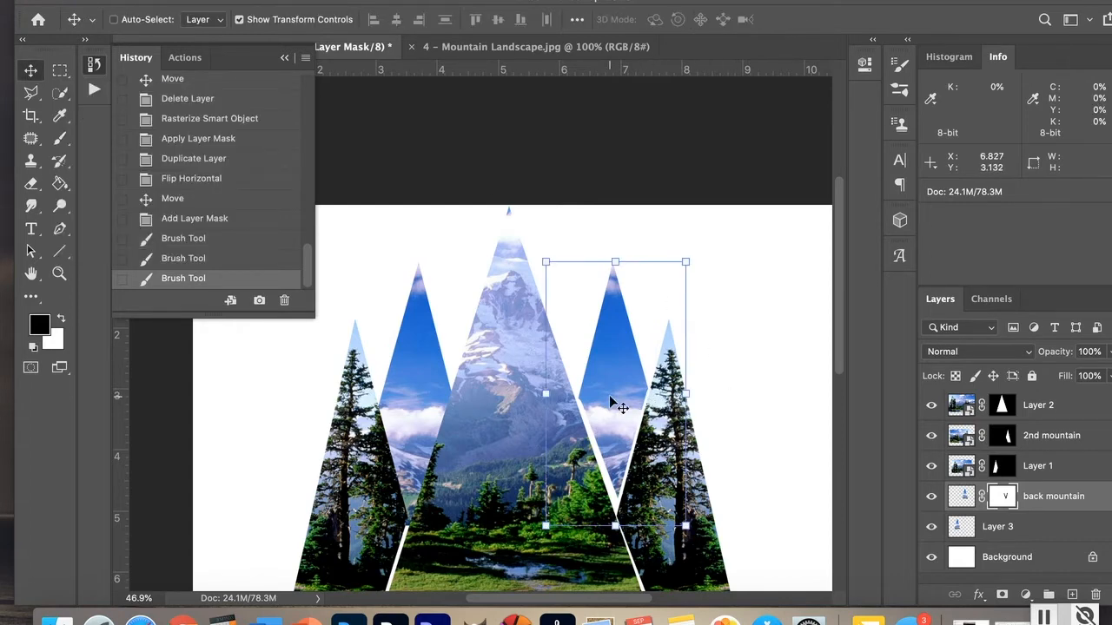
key("Left")
key("Left")
key("Left")
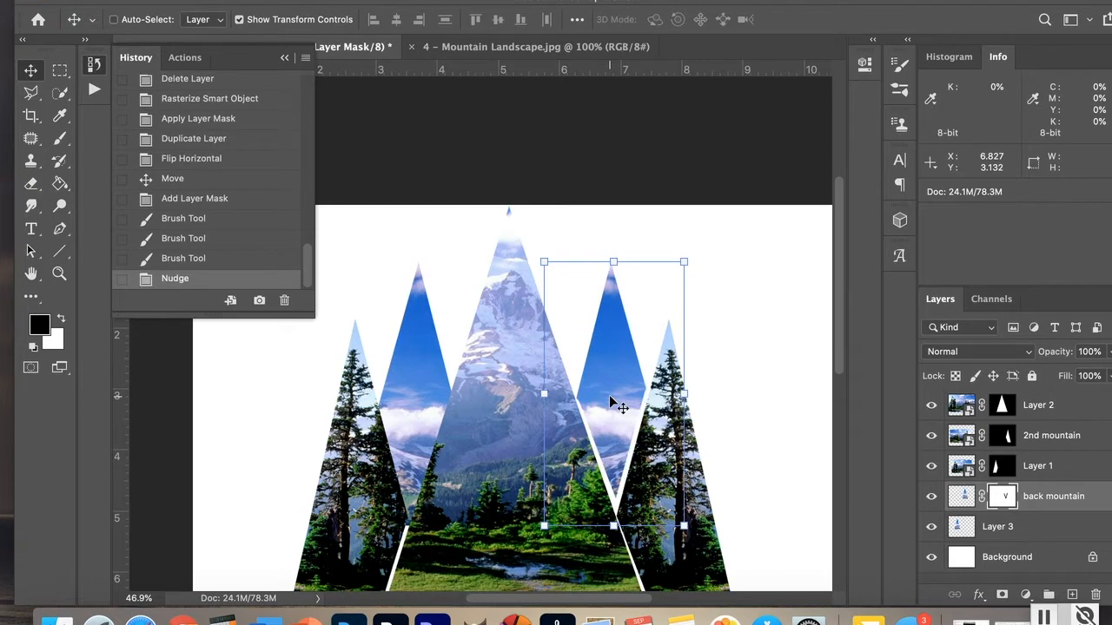
key("Down")
key("Down")
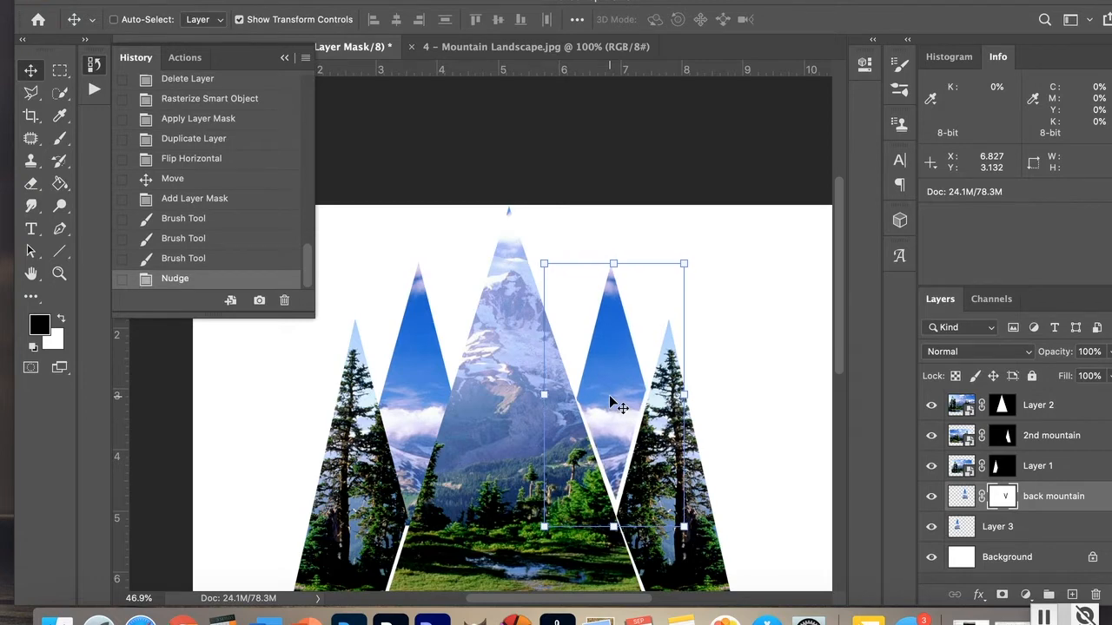
key("Right")
key("Right")
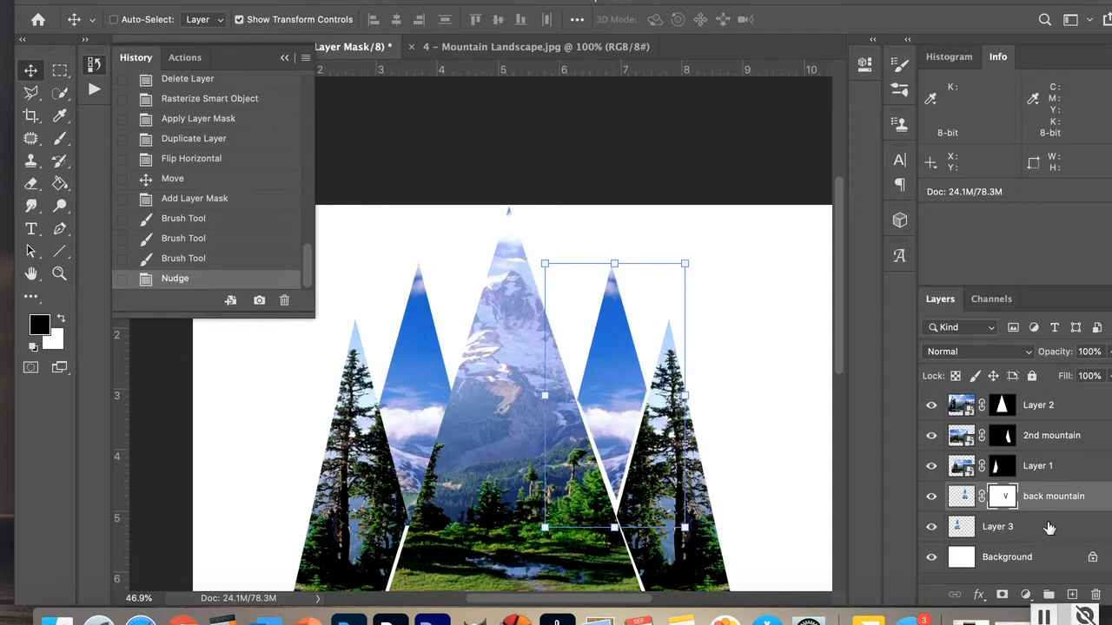
Step: Add a layer mask to Layer 3 and paint black along its edge to separate it from the central peak
left_click(1049, 528)
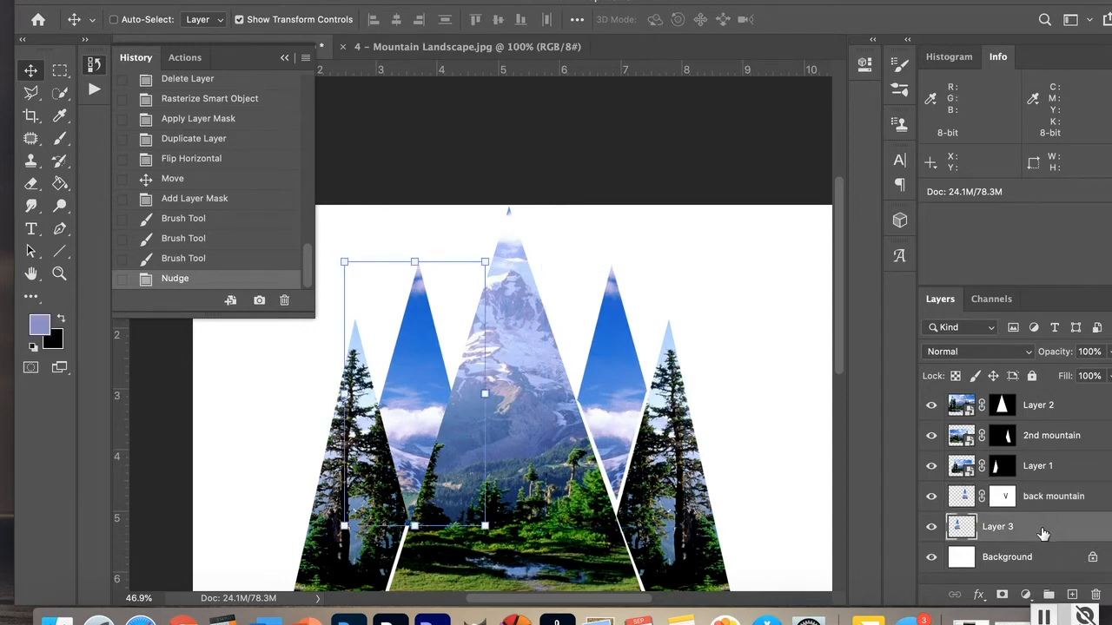
left_click(1001, 595)
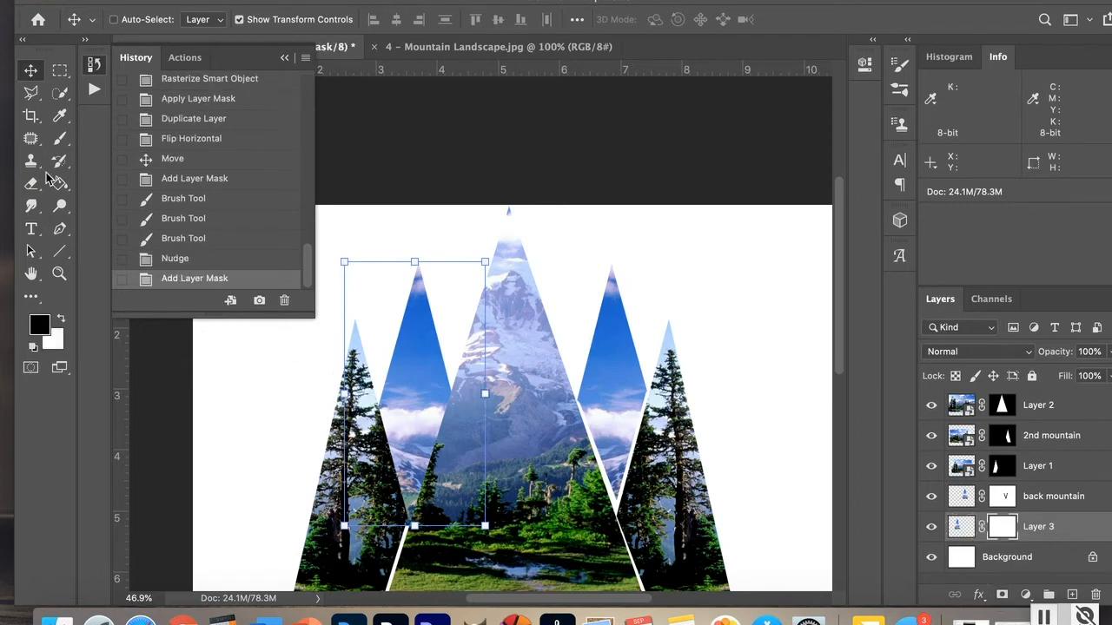
left_click(58, 149)
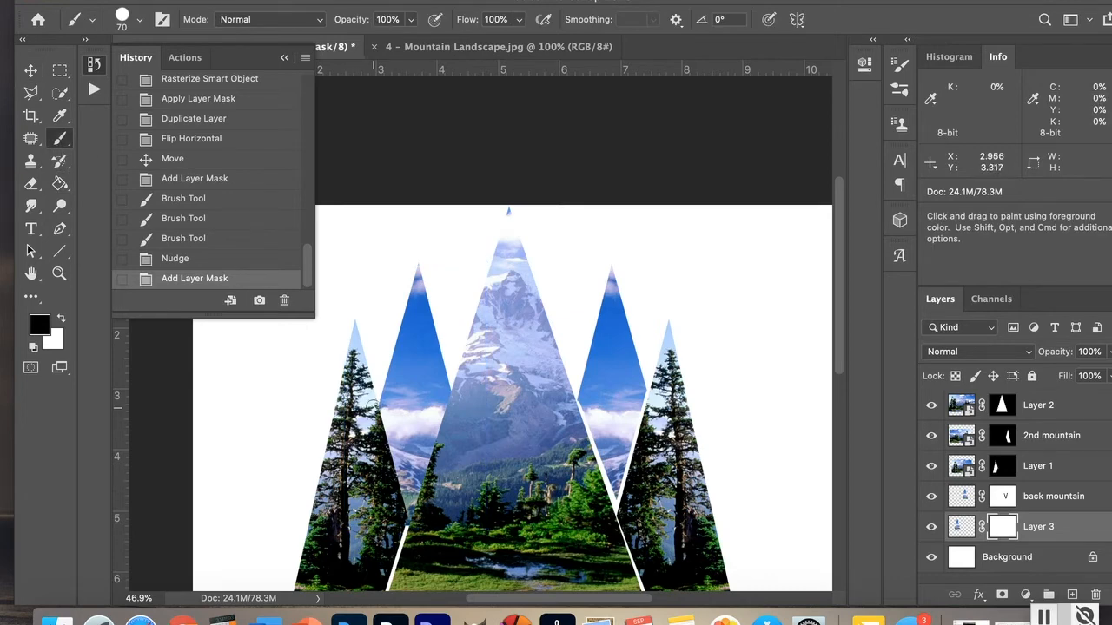
left_click(378, 415)
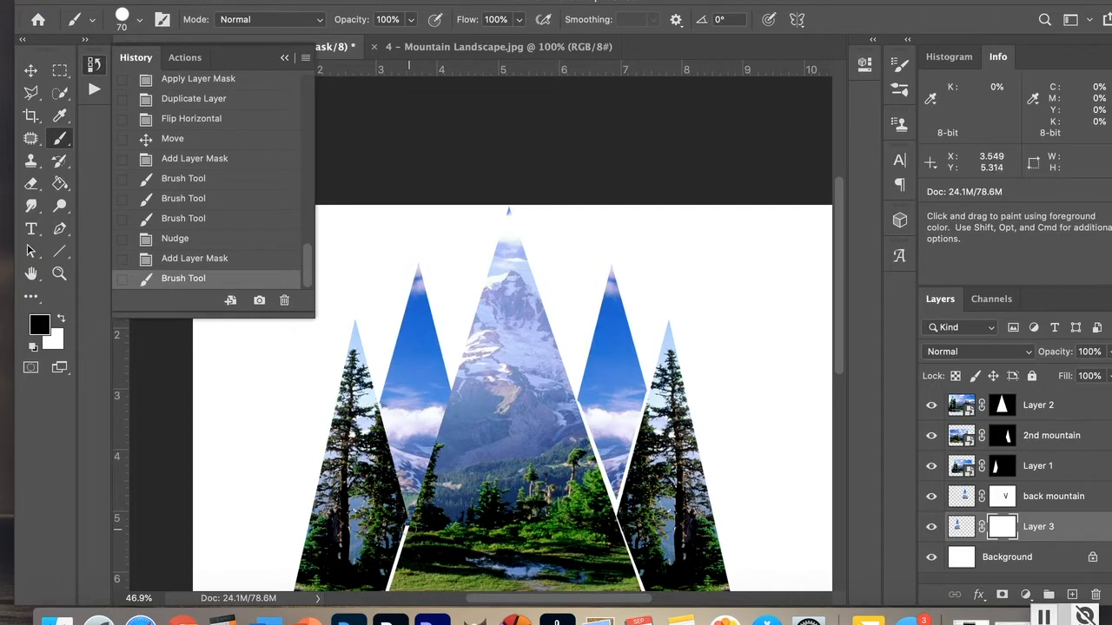
left_click_drag(409, 526, 387, 432)
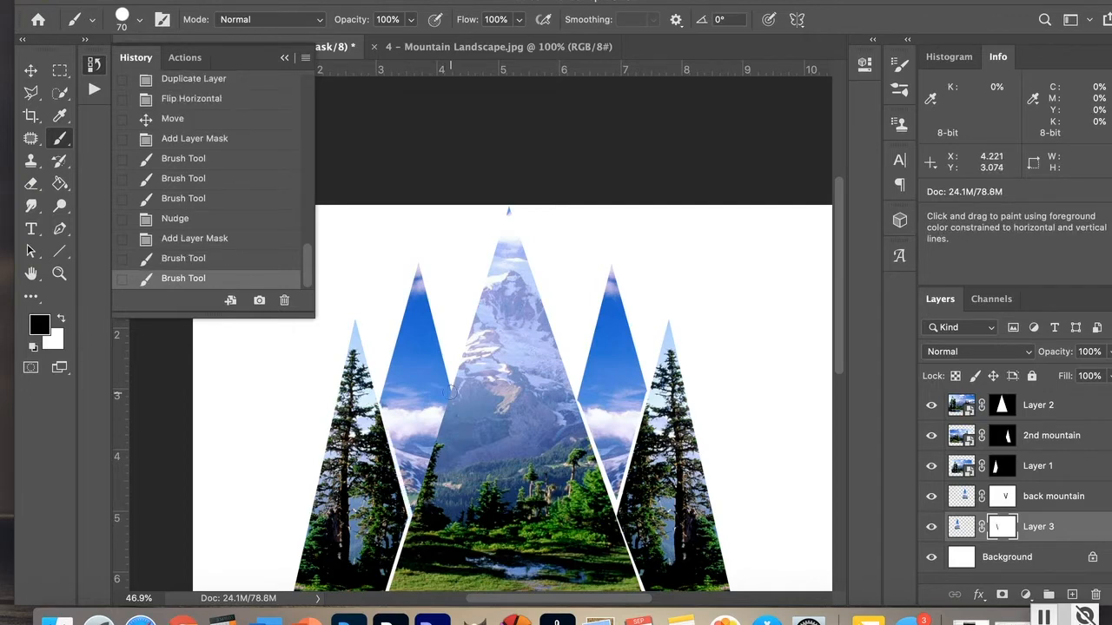
left_click(453, 396, "shift")
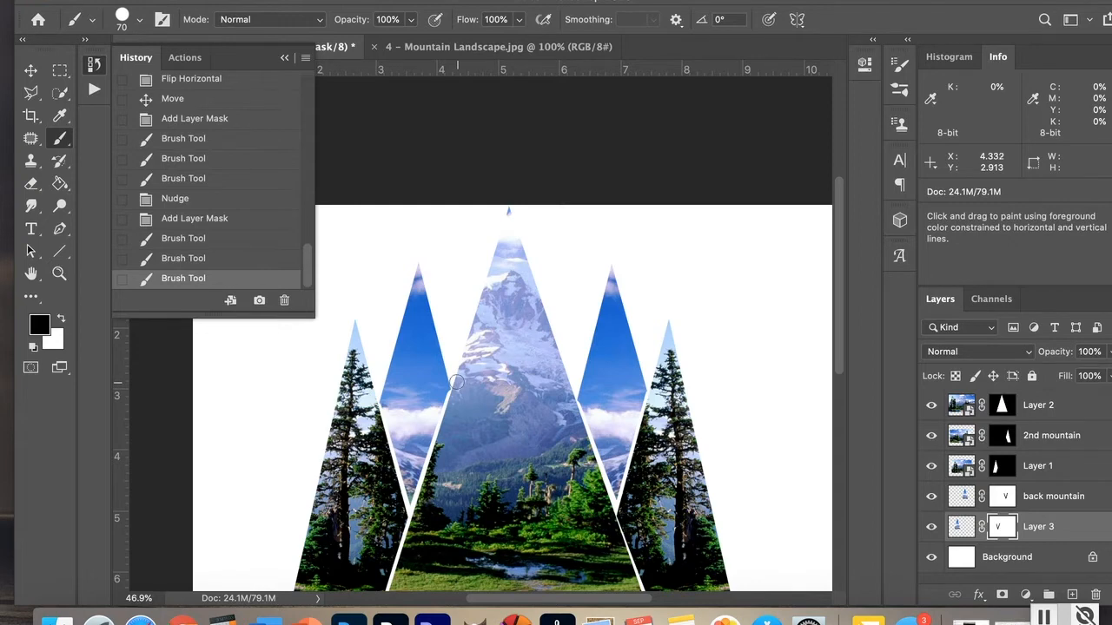
left_click(458, 383, "shift")
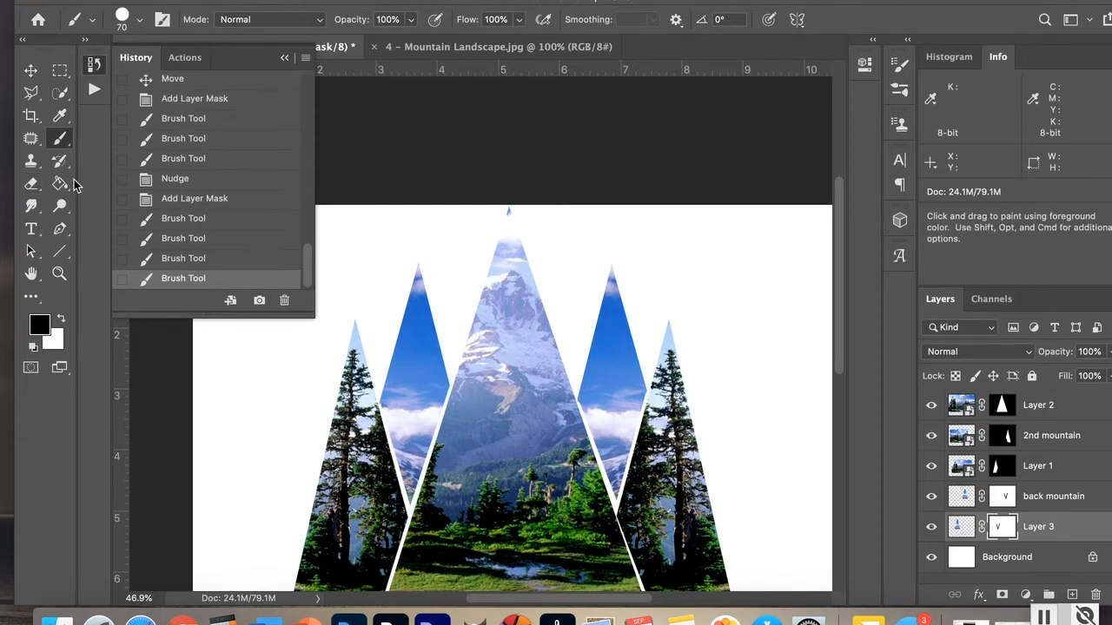
left_click(34, 76)
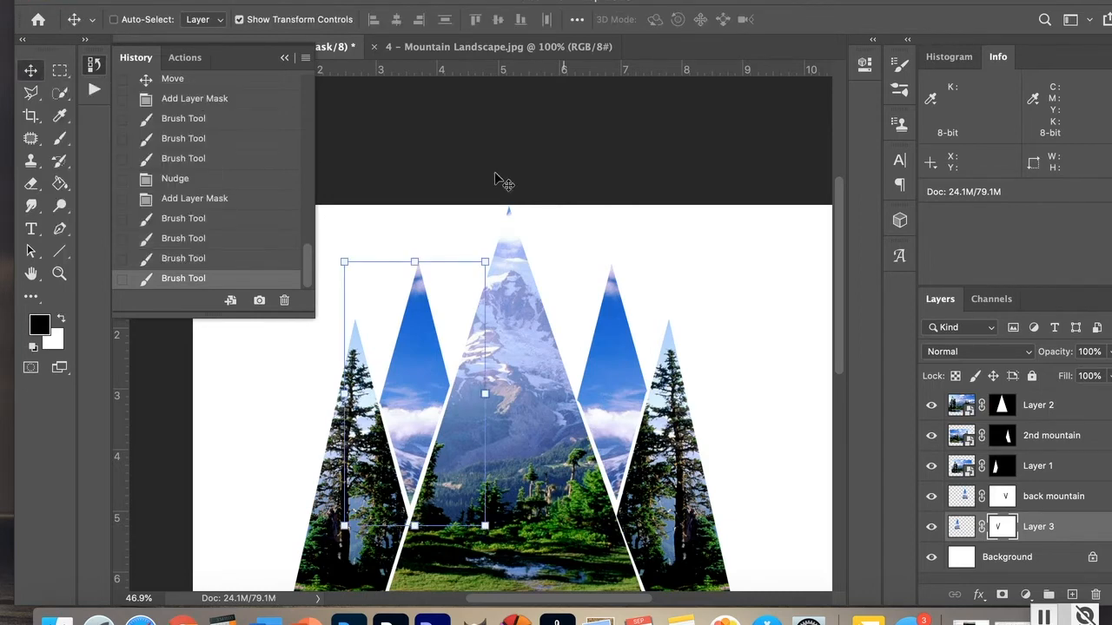
Step: Open woman in coat.jpg from the Desktop and fit it on screen
left_click(31, 276)
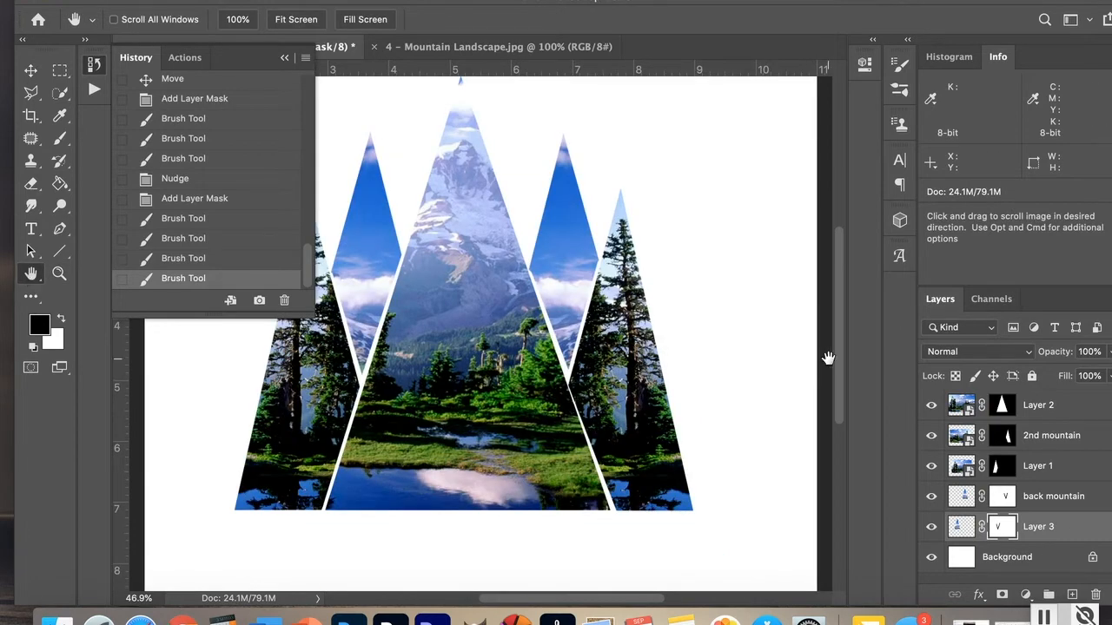
scroll(839, 365, "down", 1)
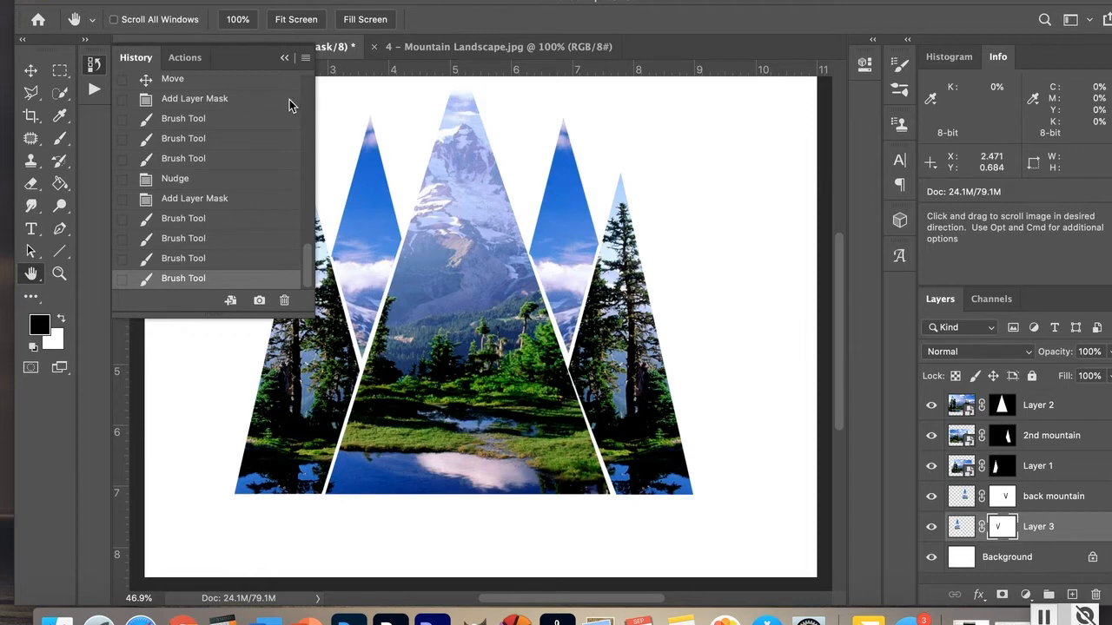
left_click(285, 59)
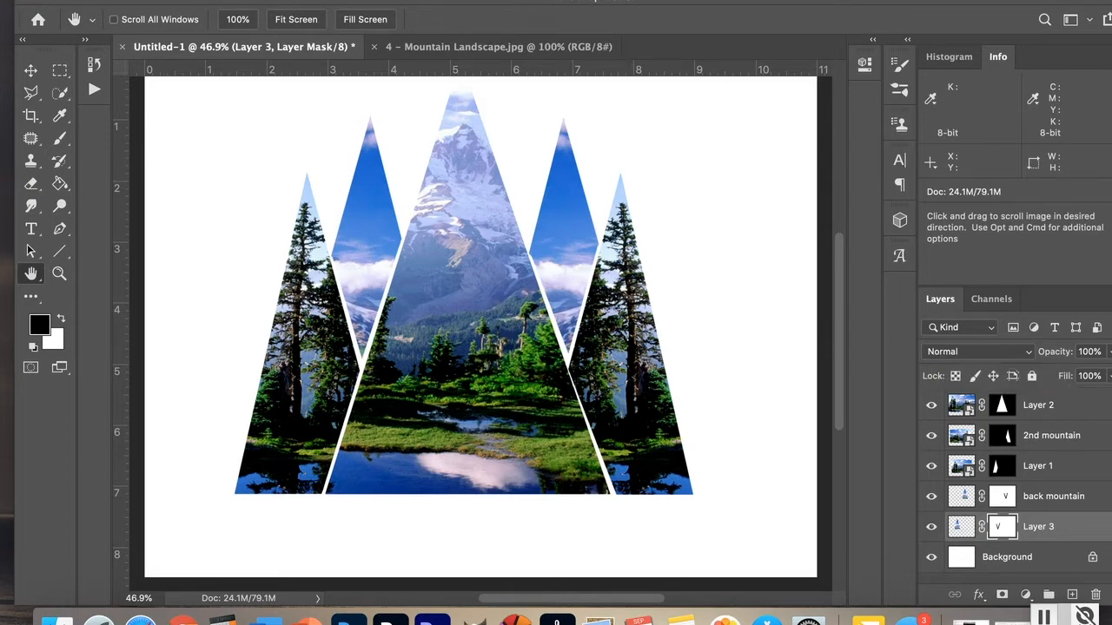
left_click(135, 1)
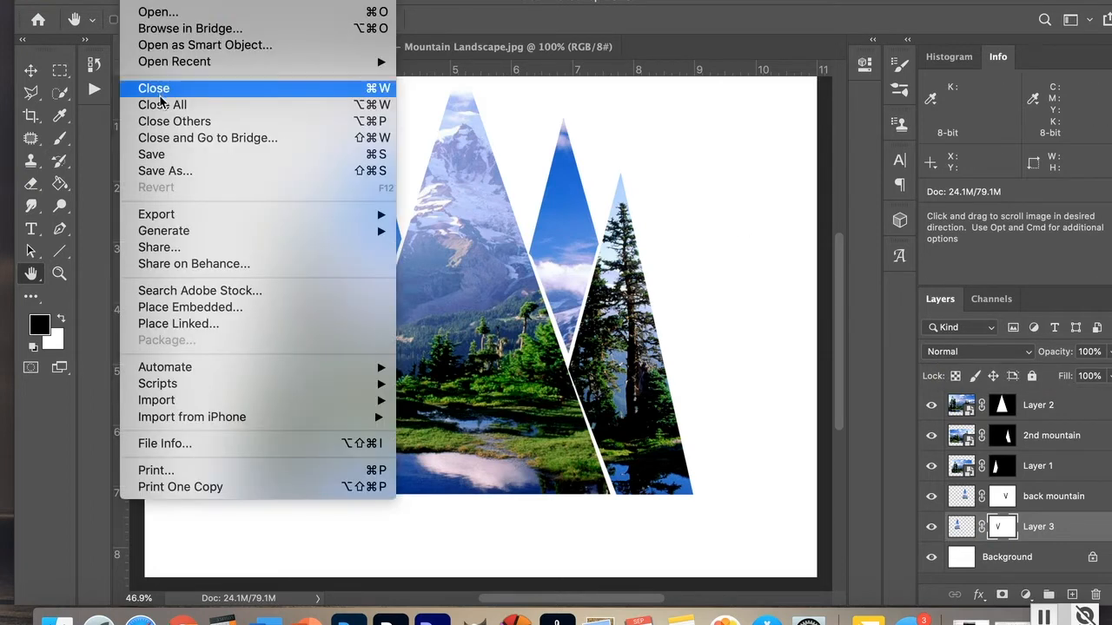
left_click(149, 11)
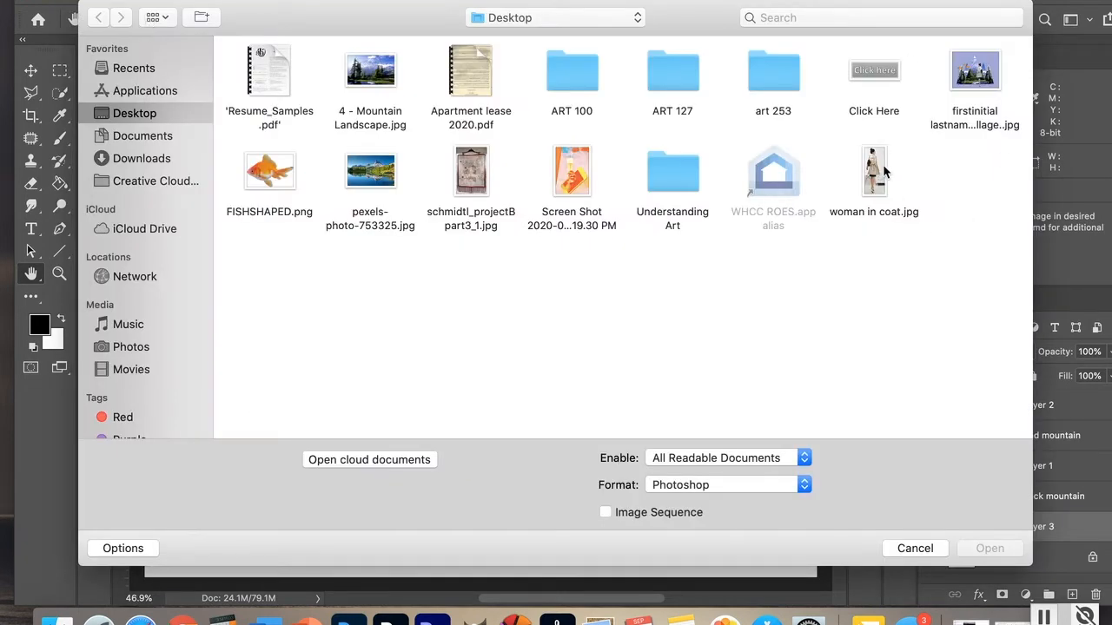
left_click(871, 165)
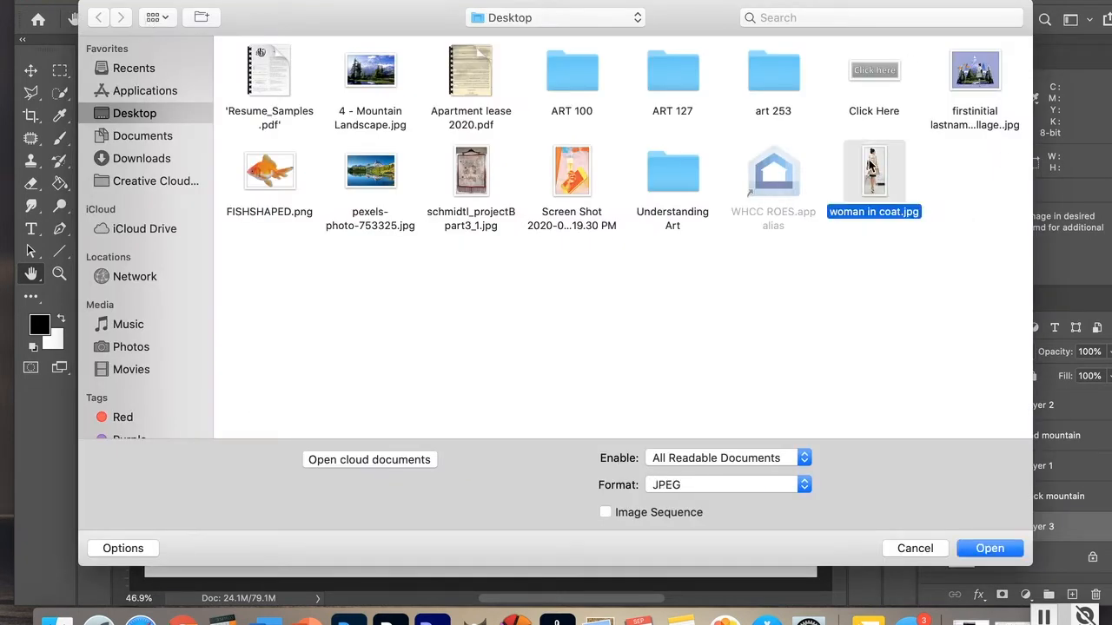
left_click(988, 548)
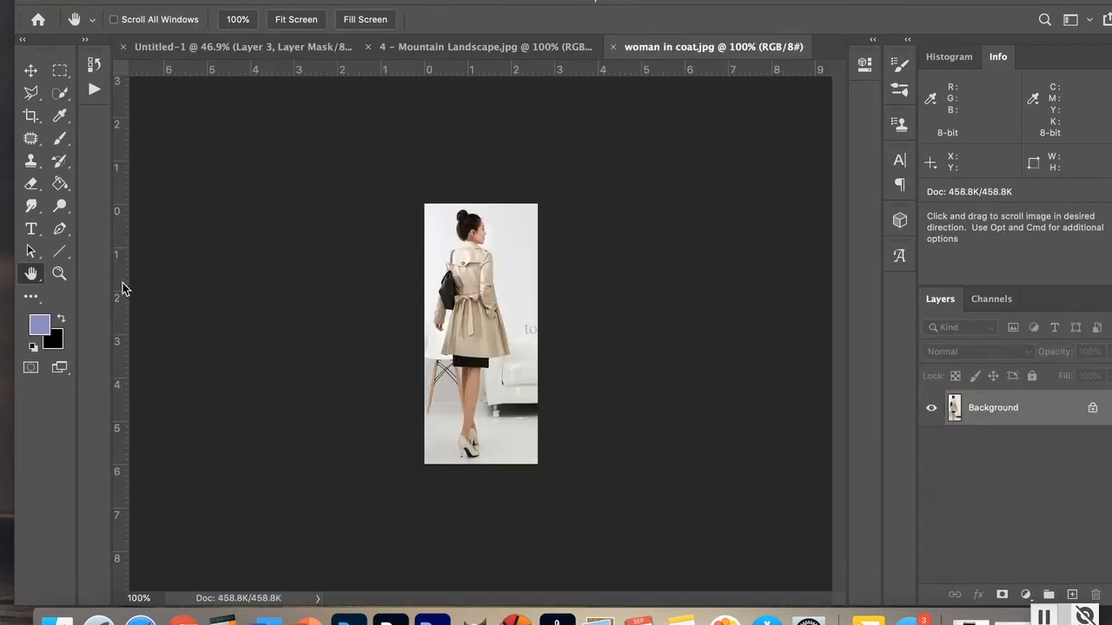
double_click(28, 276)
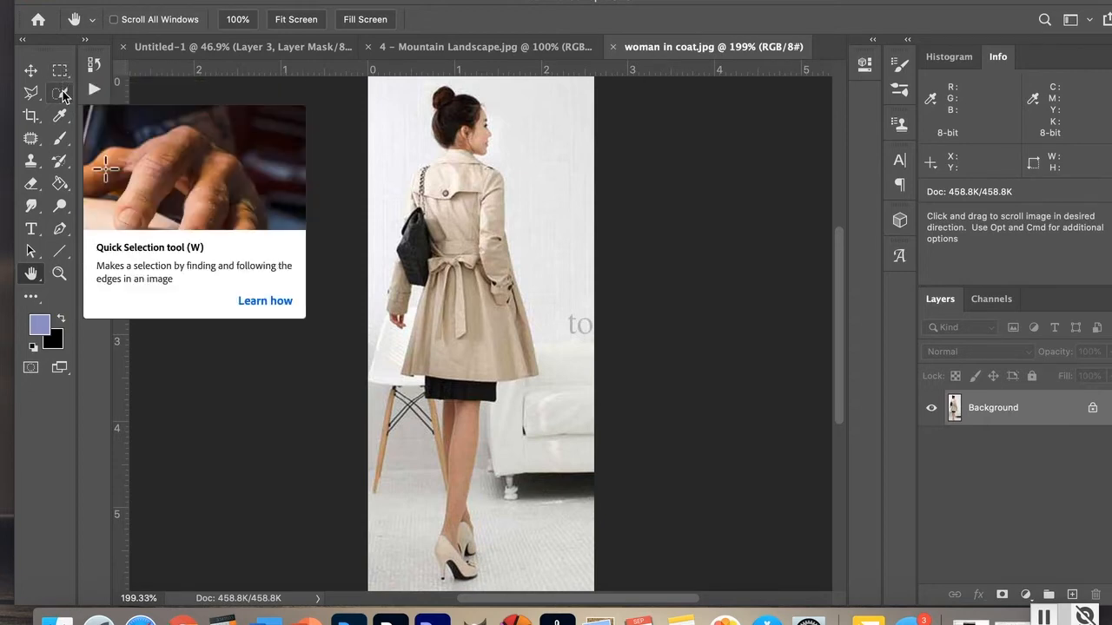
Step: Start selecting the woman with the Quick Selection Tool at brush size 15, painting over her head and coat
left_click(22, 41)
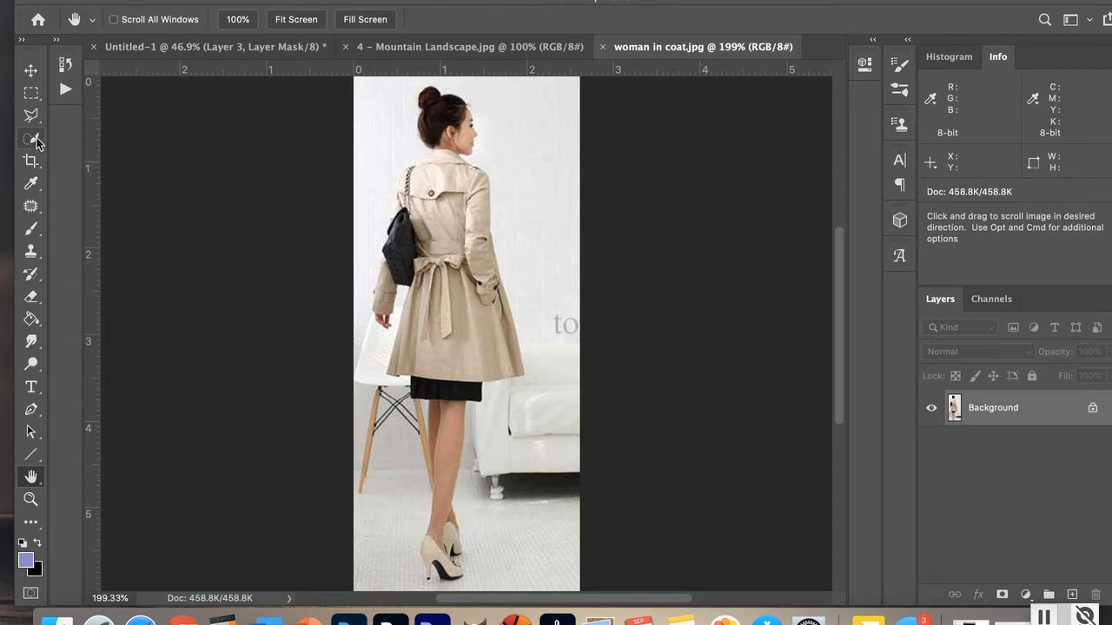
mouse_move(36, 143)
left_mouse_down()
mouse_move(87, 153)
mouse_move(88, 170)
left_mouse_up()
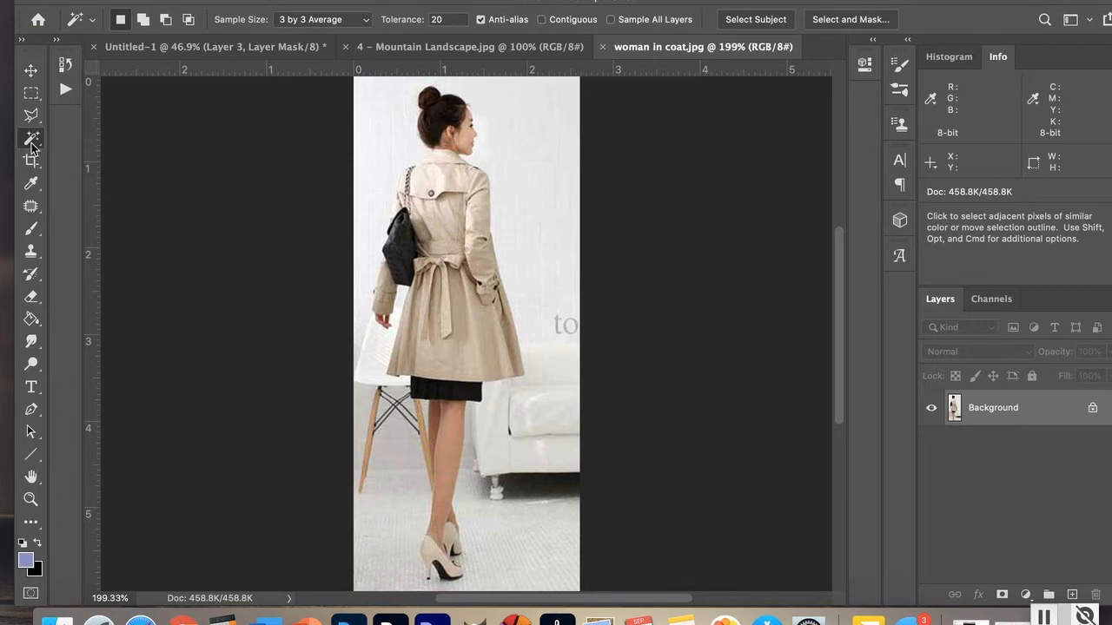
left_click_drag(32, 146, 32, 146)
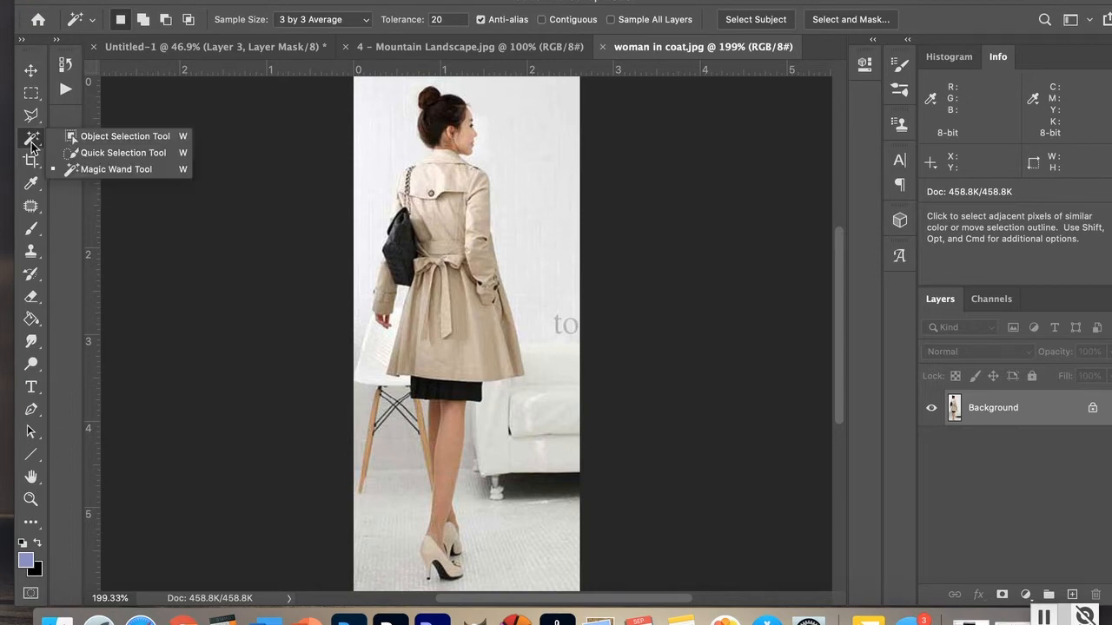
left_click(85, 156)
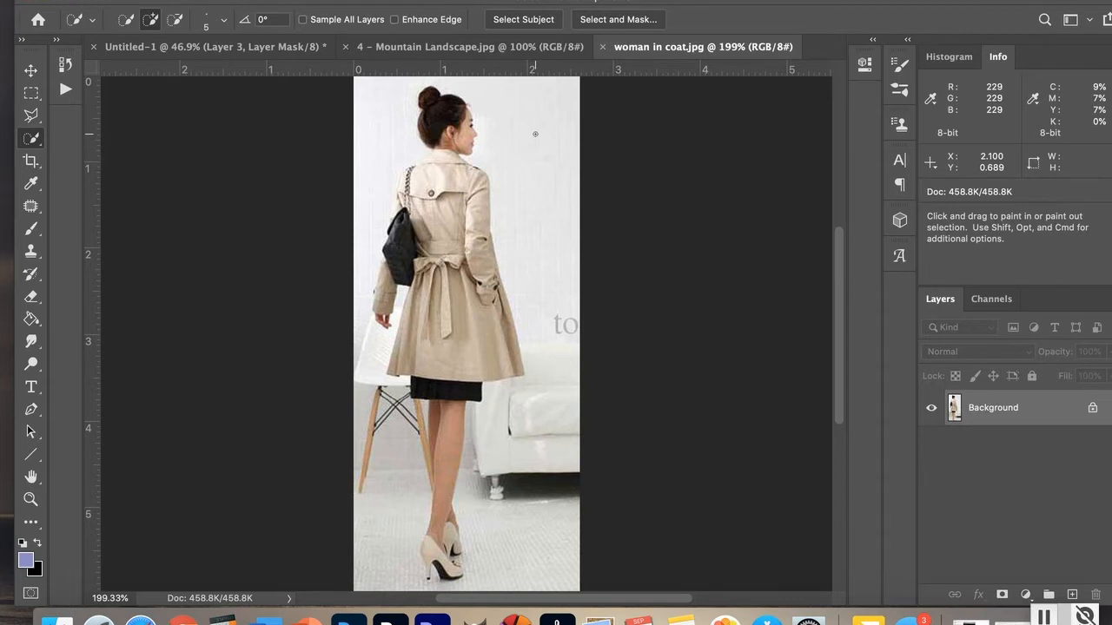
key("bracketright")
key("bracketright")
key("bracketright")
key("bracketright")
key("bracketright")
key("bracketright")
key("bracketright")
key("bracketright")
key("bracketright")
key("bracketright")
key("bracketleft")
key("bracketleft")
key("bracketleft")
key("bracketleft")
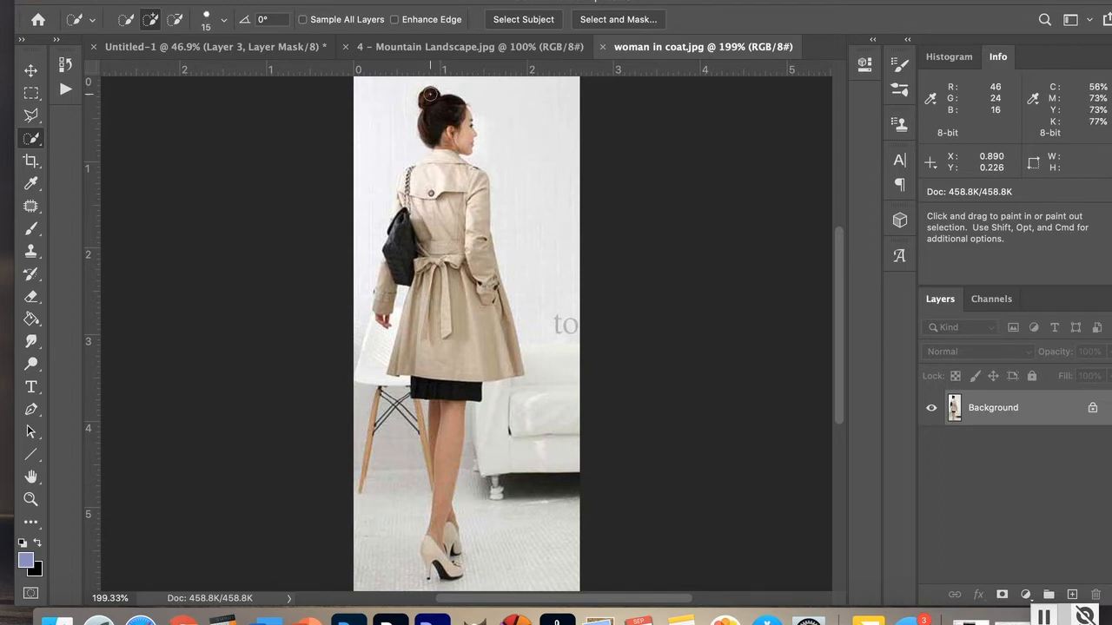
mouse_move(430, 92)
left_mouse_down()
mouse_move(450, 143)
mouse_move(447, 234)
mouse_move(468, 304)
mouse_move(450, 382)
left_mouse_up()
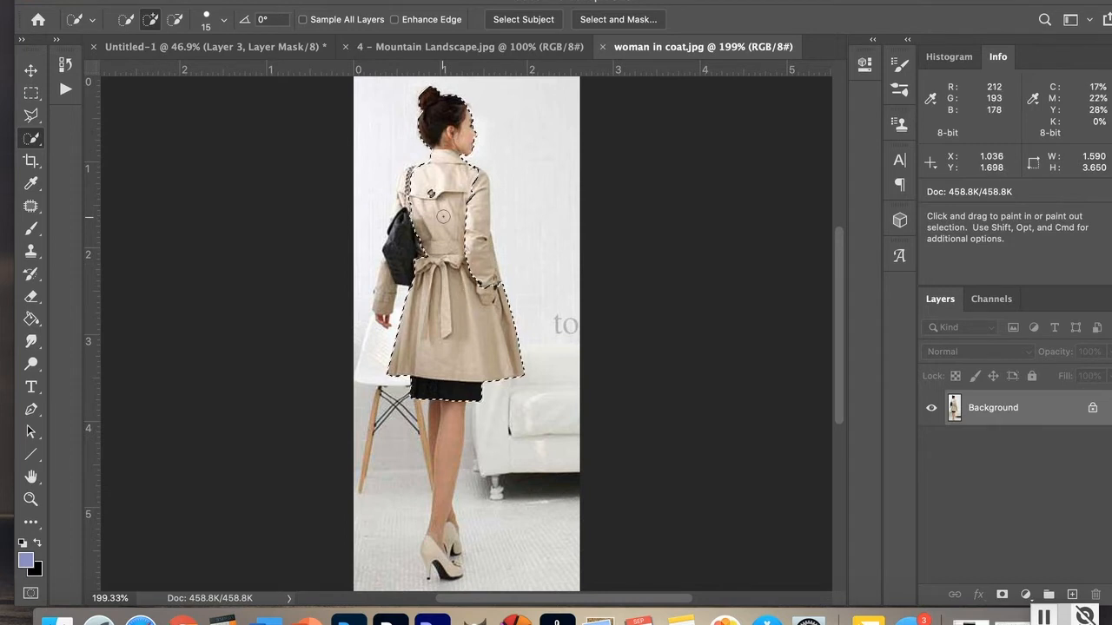
left_click_drag(426, 180, 383, 304)
left_click_drag(453, 201, 475, 229)
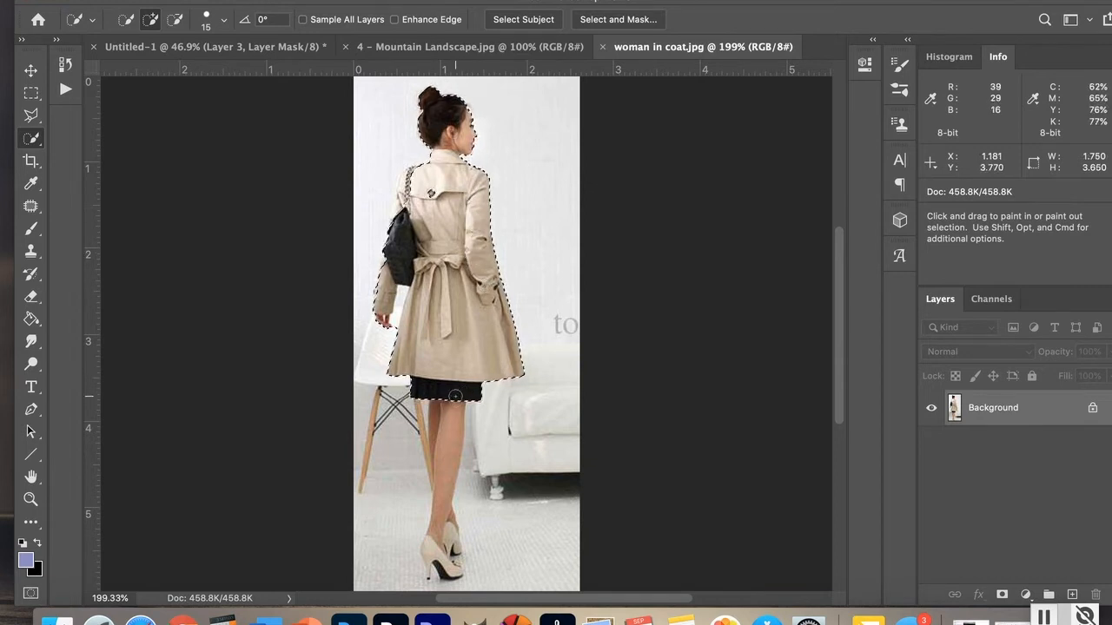
Step: Extend the selection down over the woman's skirt, legs and shoes
left_click_drag(449, 387, 446, 431)
left_click_drag(445, 490, 444, 548)
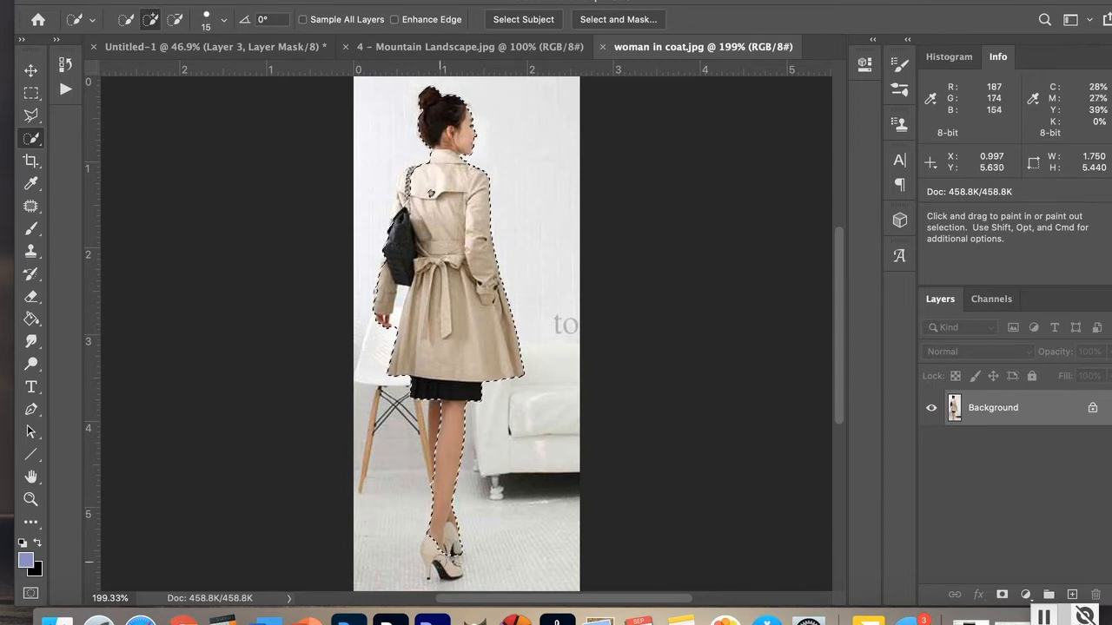
left_click_drag(444, 539, 455, 569)
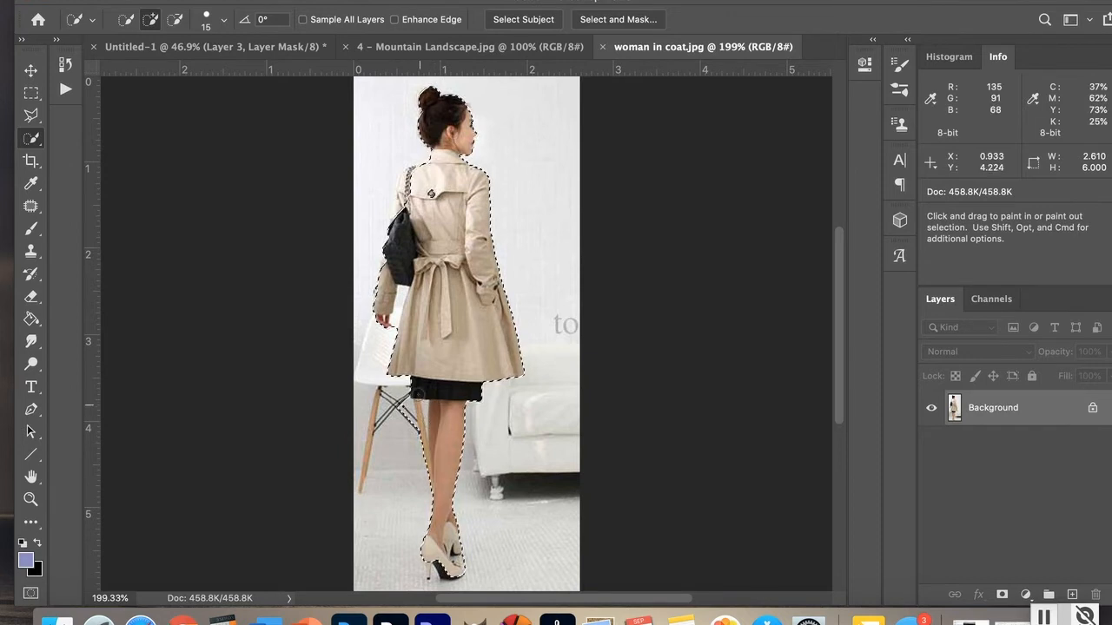
left_click_drag(430, 434, 421, 400)
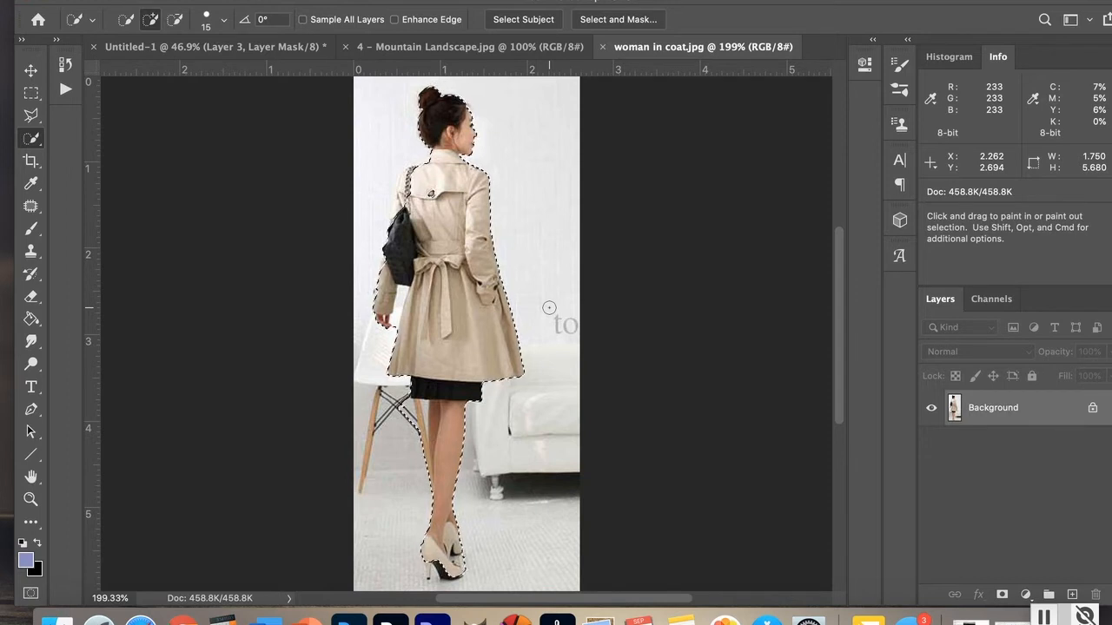
Step: Add the bag strap along the woman's shoulder to the selection
double_click(31, 502)
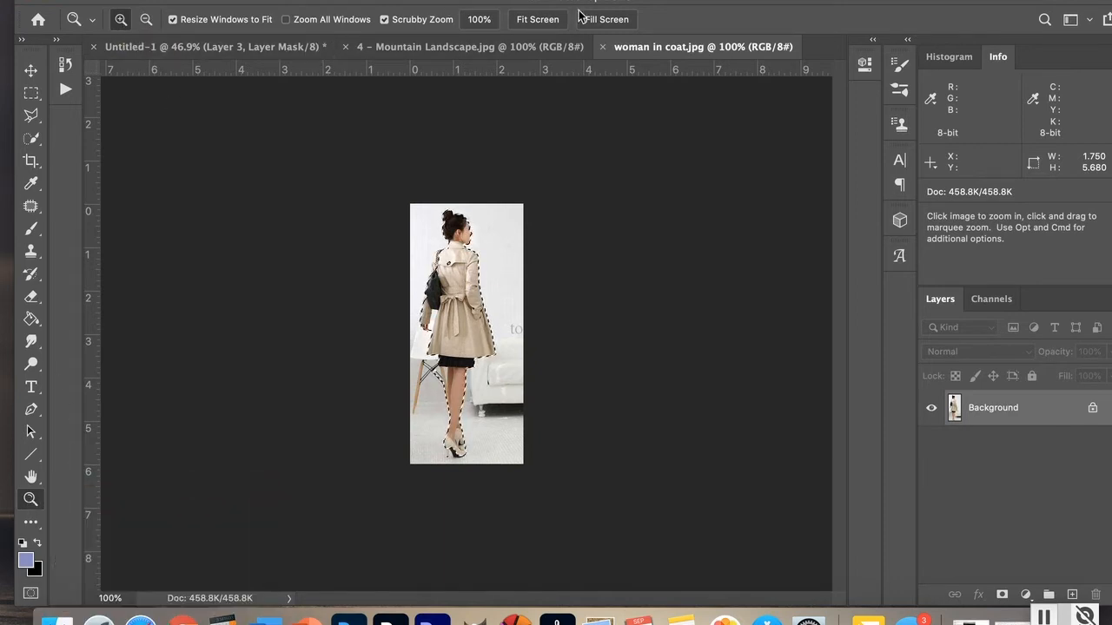
left_click(609, 26)
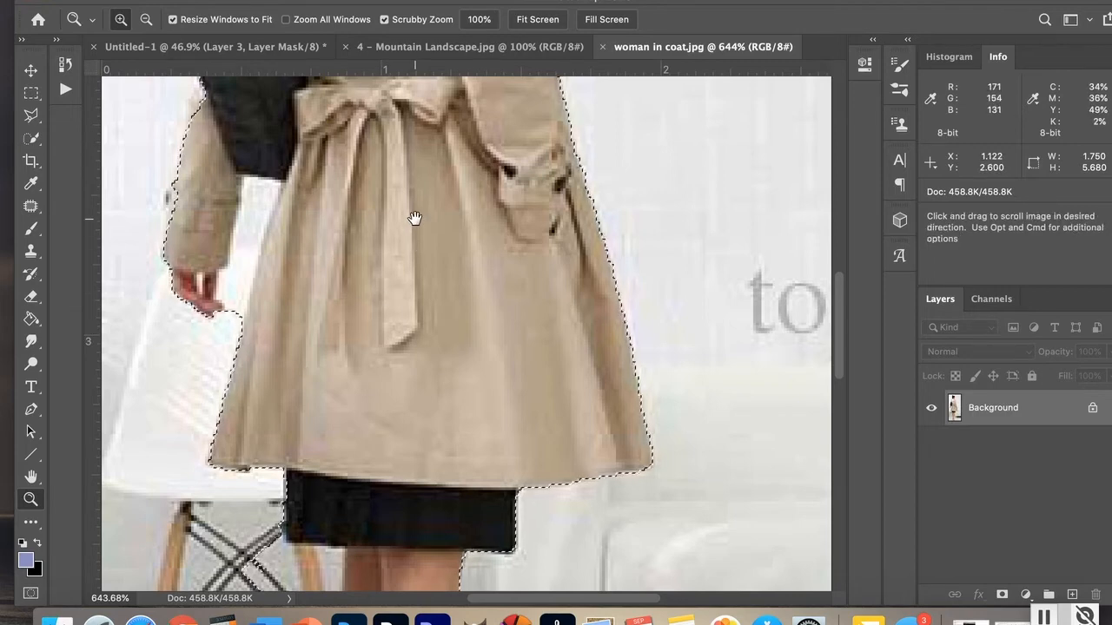
left_click_drag(412, 218, 502, 445)
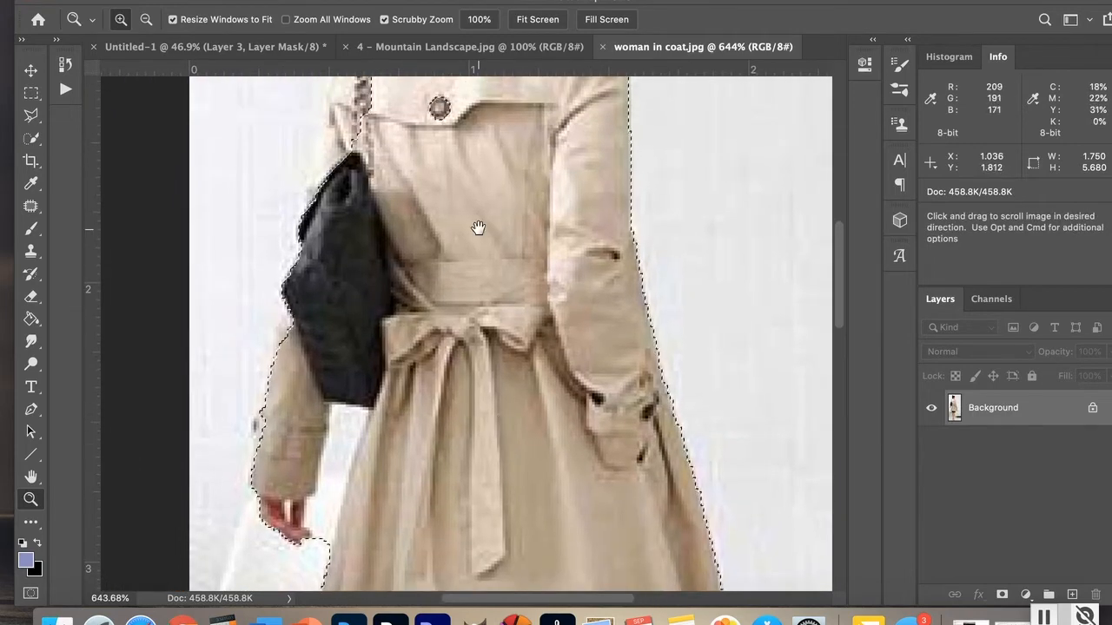
left_click_drag(476, 224, 467, 437)
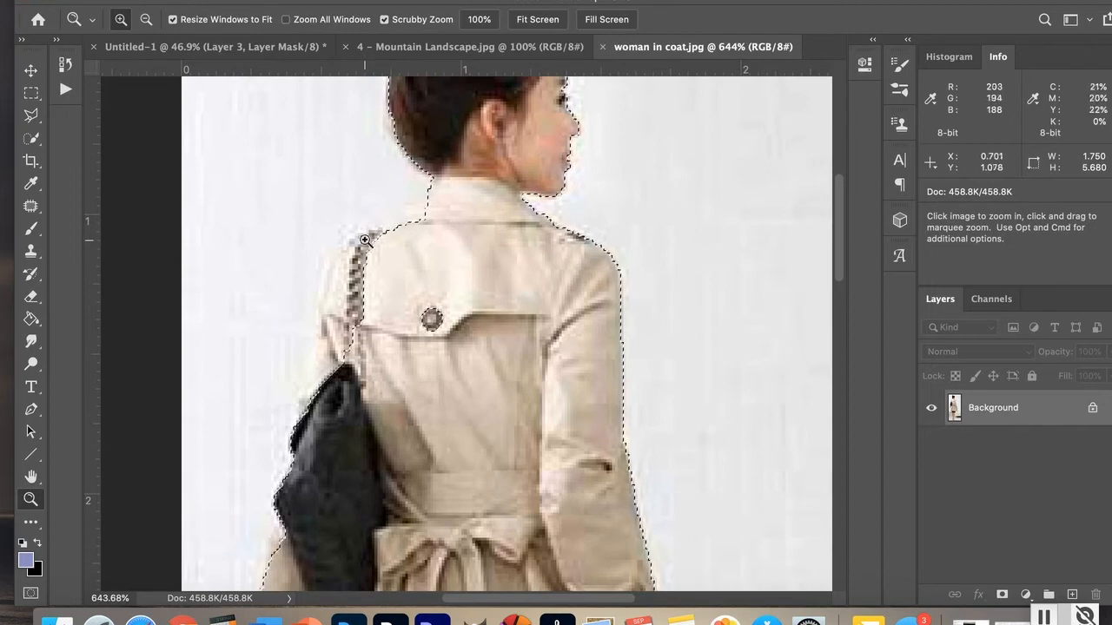
left_click(31, 138)
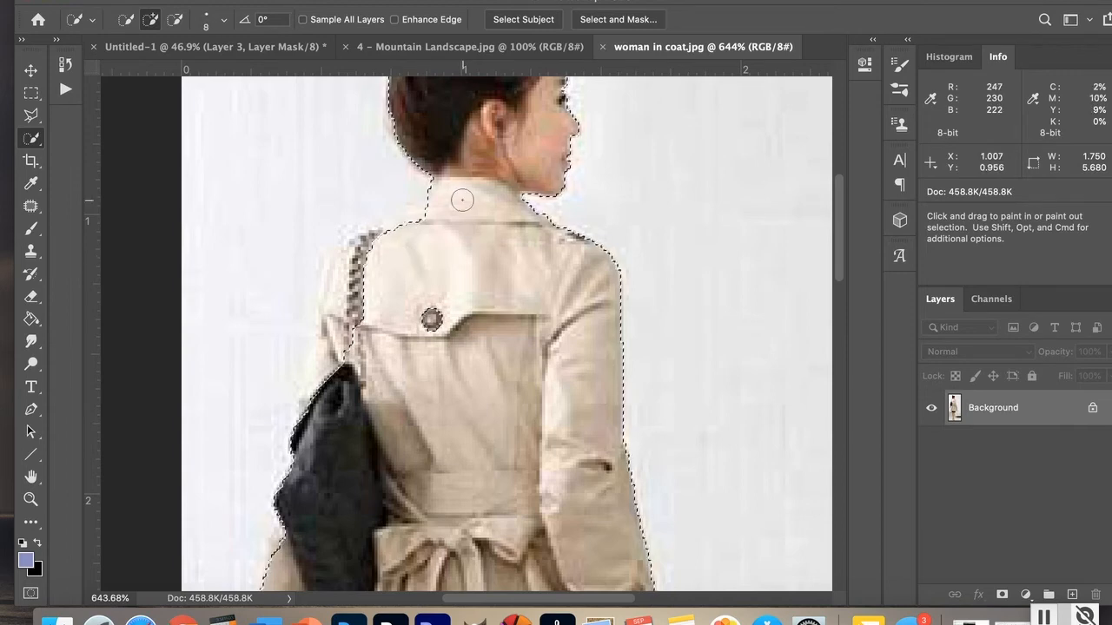
mouse_move(445, 196)
left_mouse_down()
mouse_move(407, 234)
mouse_move(364, 244)
mouse_move(346, 267)
mouse_move(339, 356)
left_mouse_up()
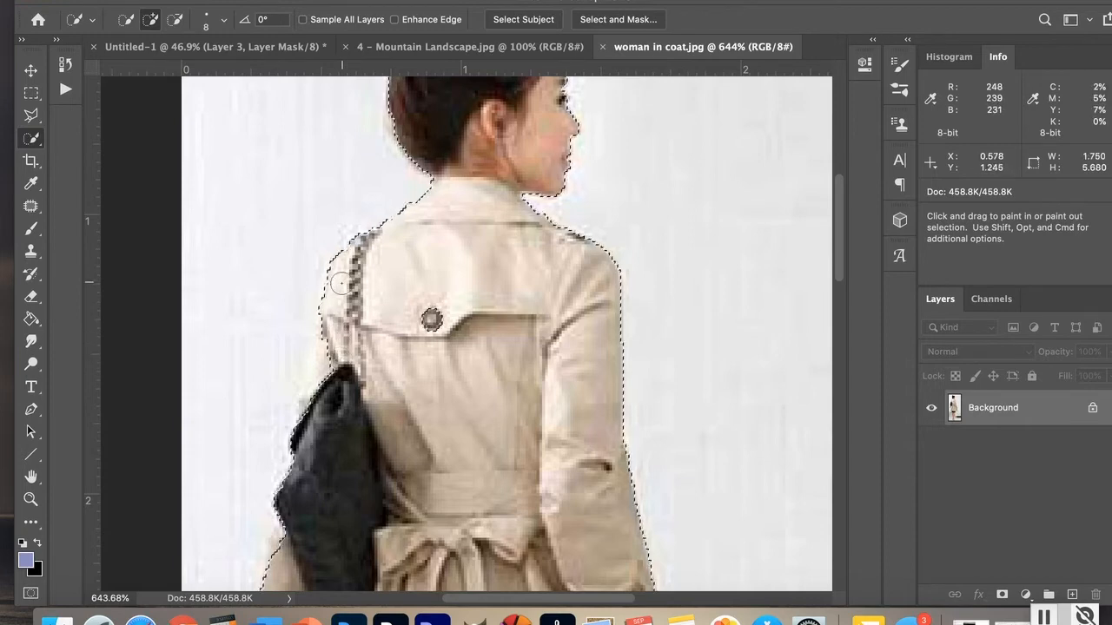
left_click(330, 355)
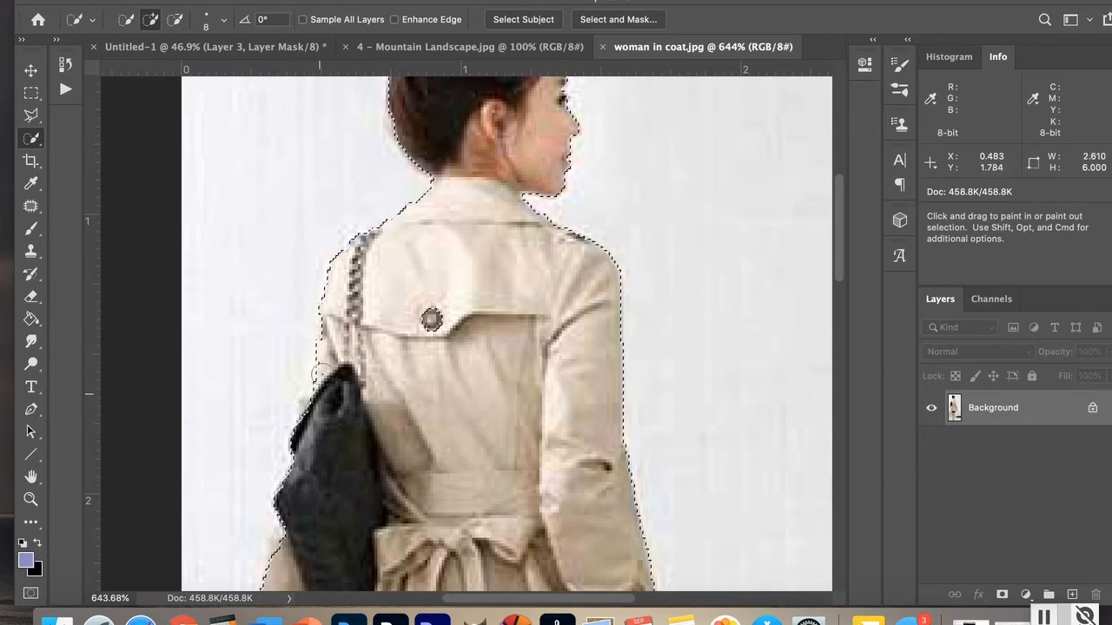
left_click(340, 297)
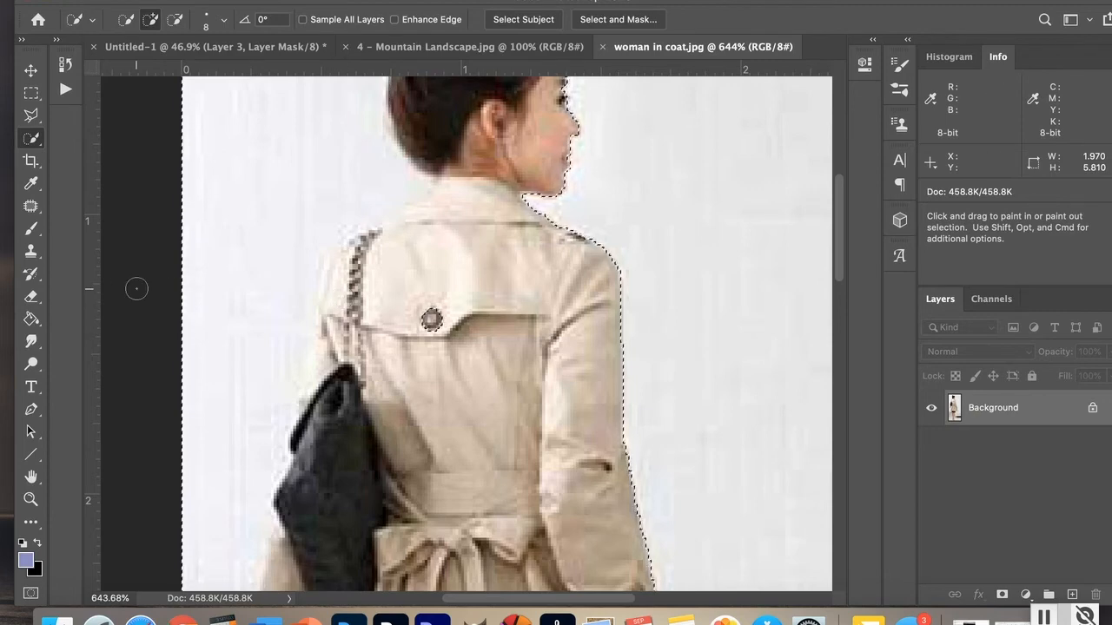
Step: Subtract the background area left of the woman's back and arm from the selection
left_click(175, 19)
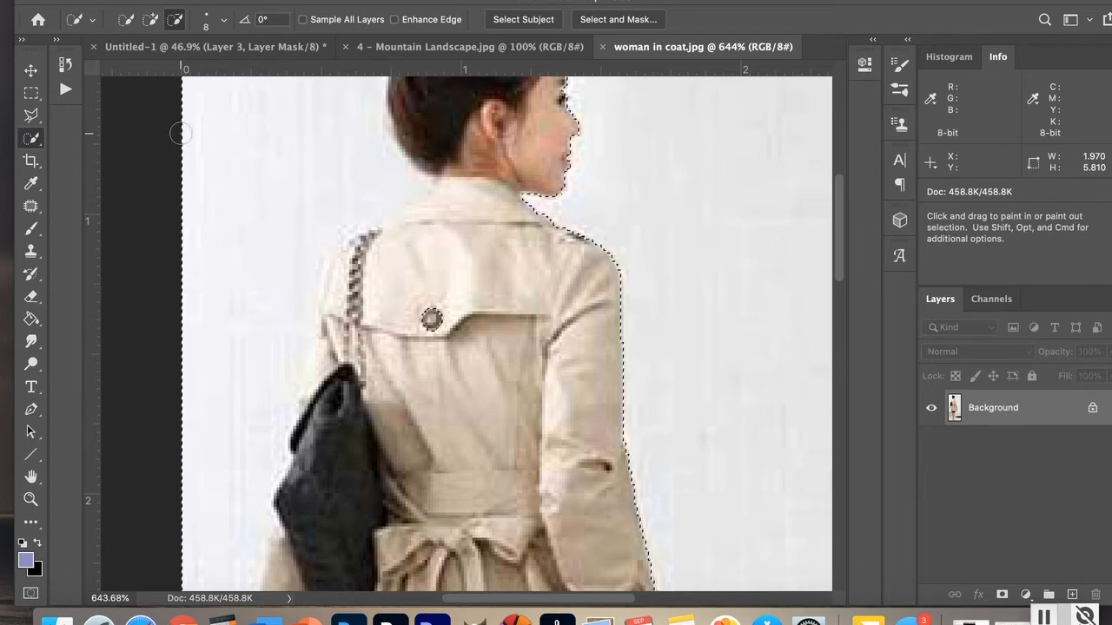
mouse_move(217, 141)
left_mouse_down()
mouse_move(289, 196)
mouse_move(302, 234)
mouse_move(273, 311)
mouse_move(278, 383)
mouse_move(245, 460)
left_mouse_up()
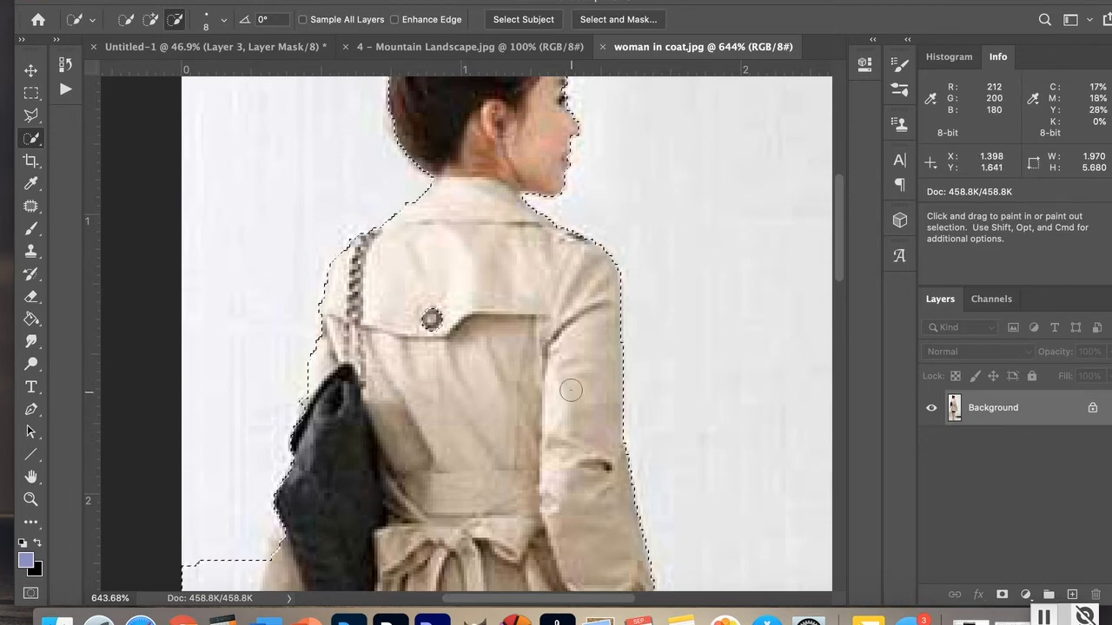
left_click(152, 19)
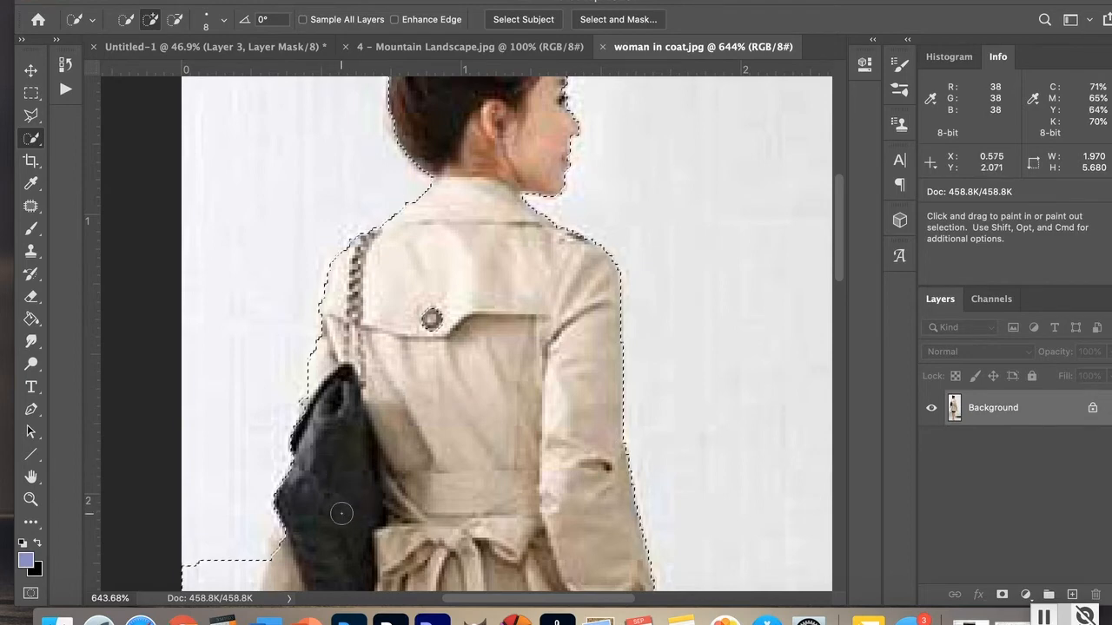
left_click_drag(514, 430, 512, 251)
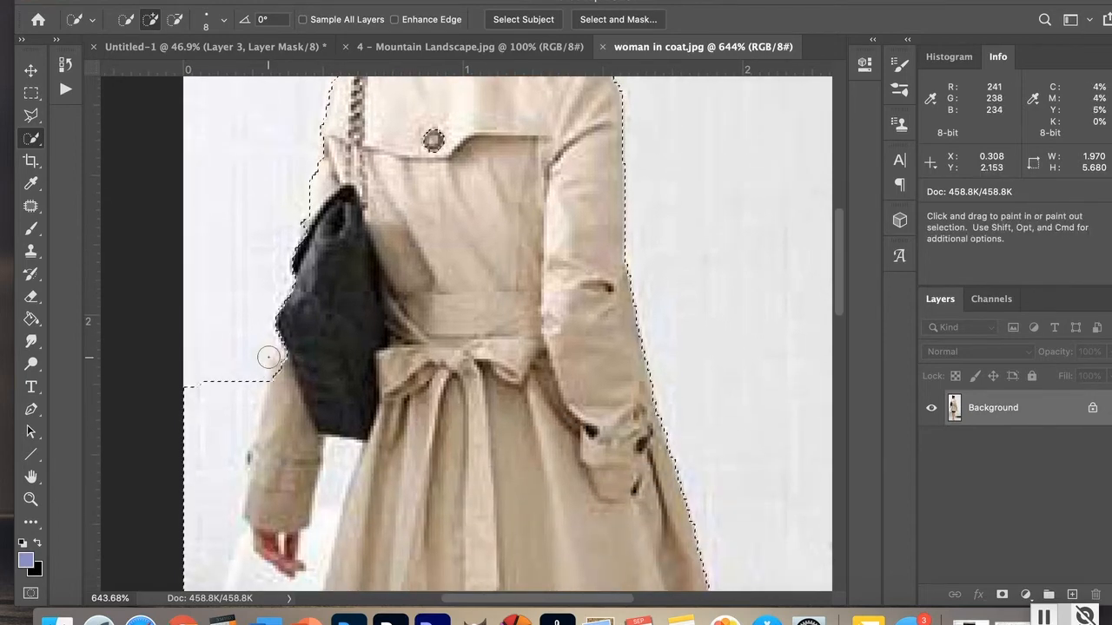
left_click(173, 20)
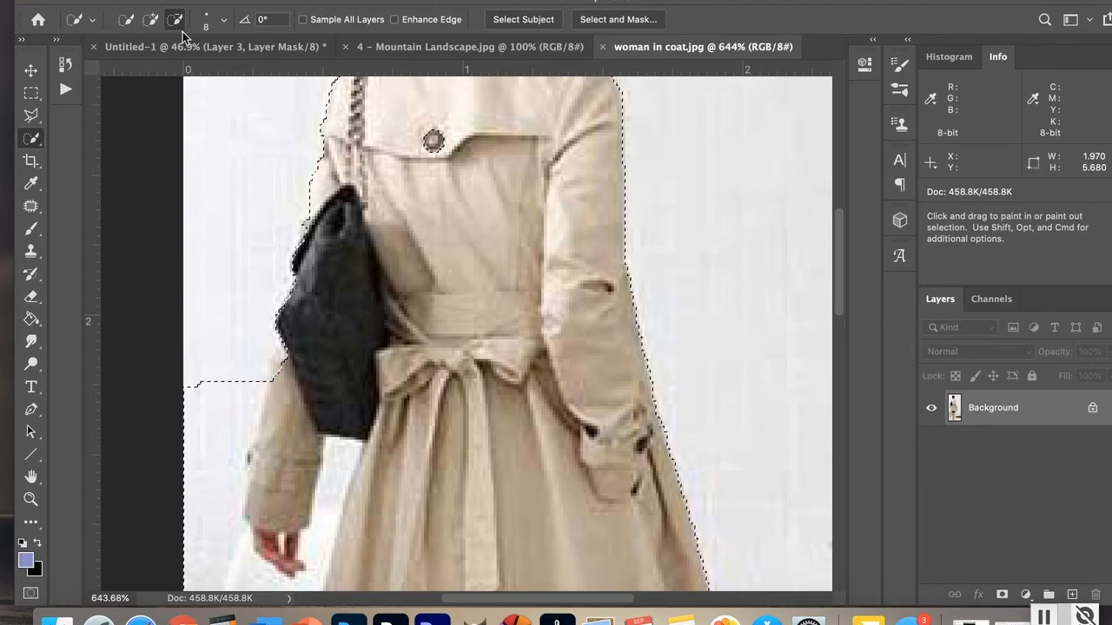
mouse_move(235, 347)
left_mouse_down()
mouse_move(214, 466)
mouse_move(214, 551)
left_mouse_up()
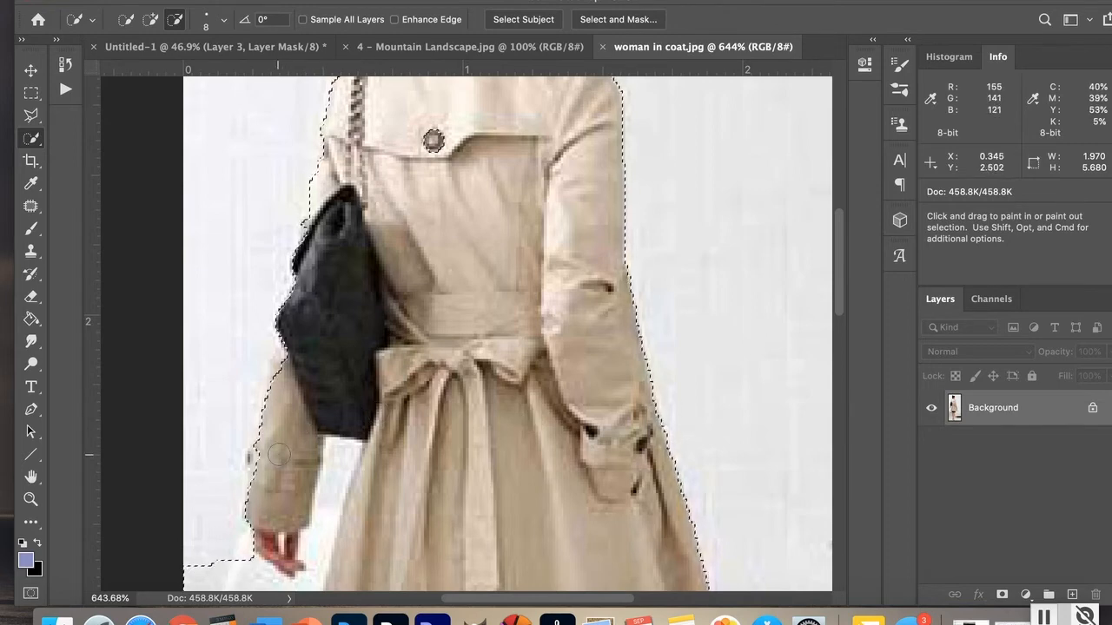
Step: Add the sleeve edge beside the bag to the selection using a 3 px brush
left_click(149, 21)
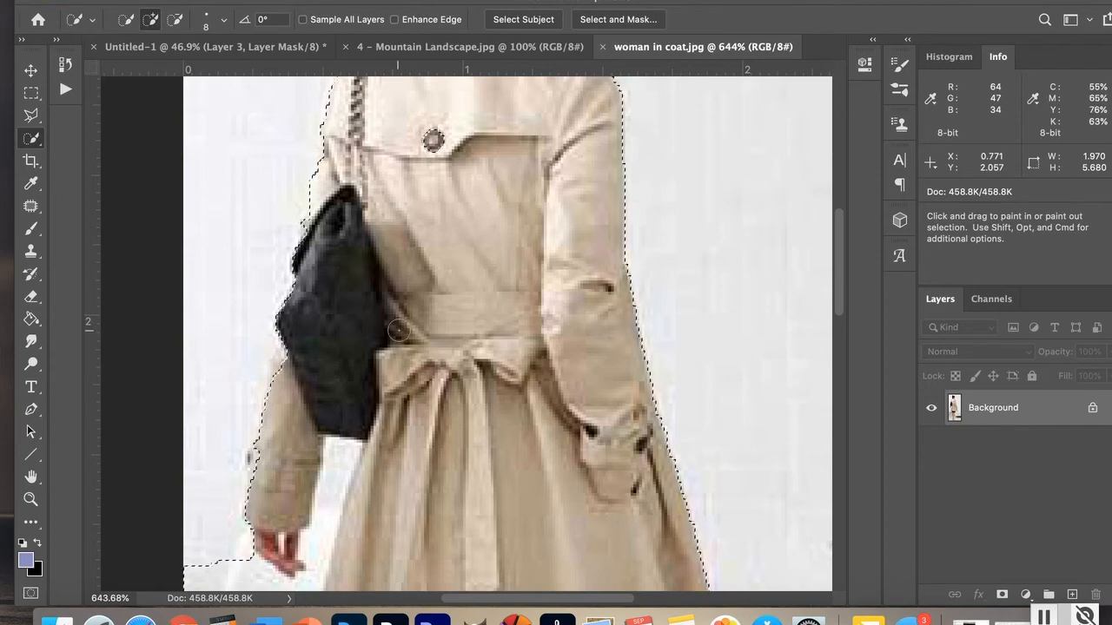
key("bracketleft")
key("bracketleft")
key("bracketleft")
key("bracketleft")
key("bracketleft")
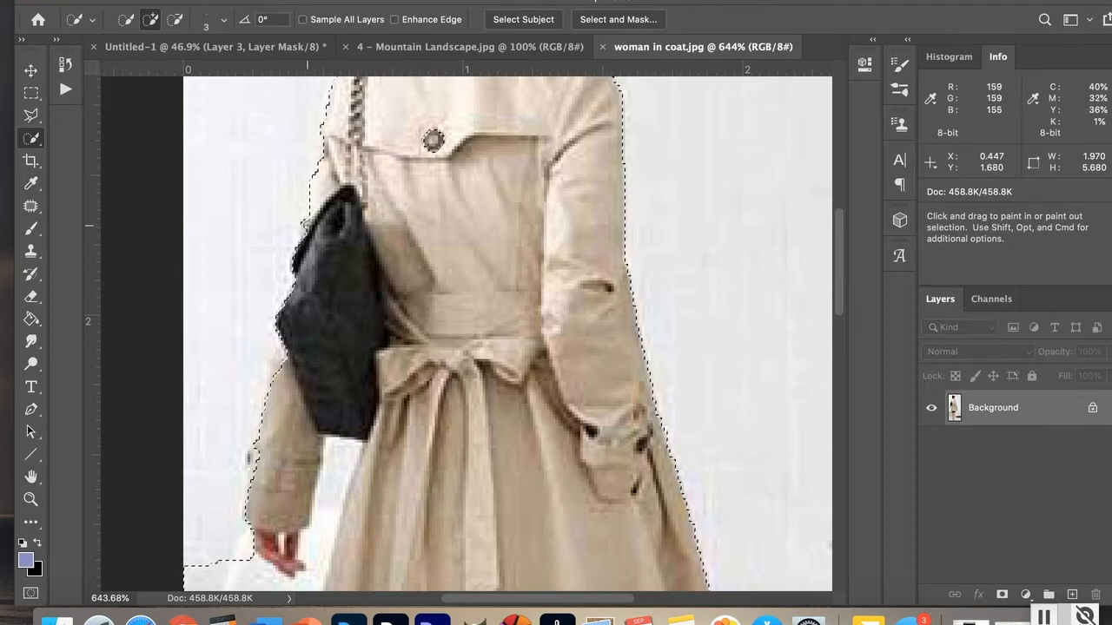
left_click_drag(308, 226, 302, 270)
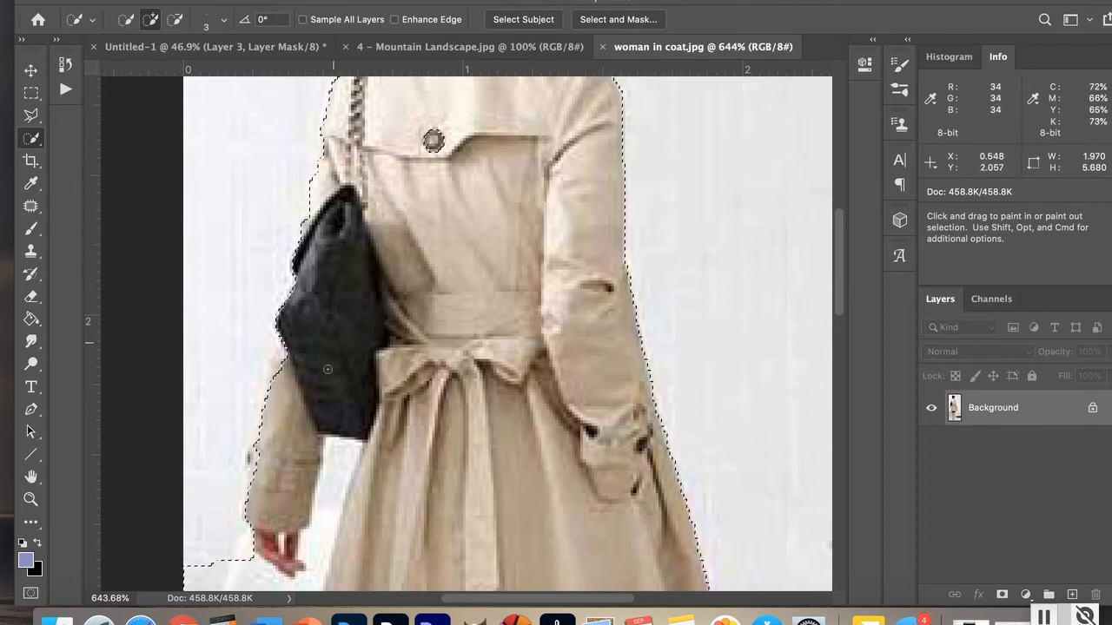
left_click_drag(281, 325, 272, 451)
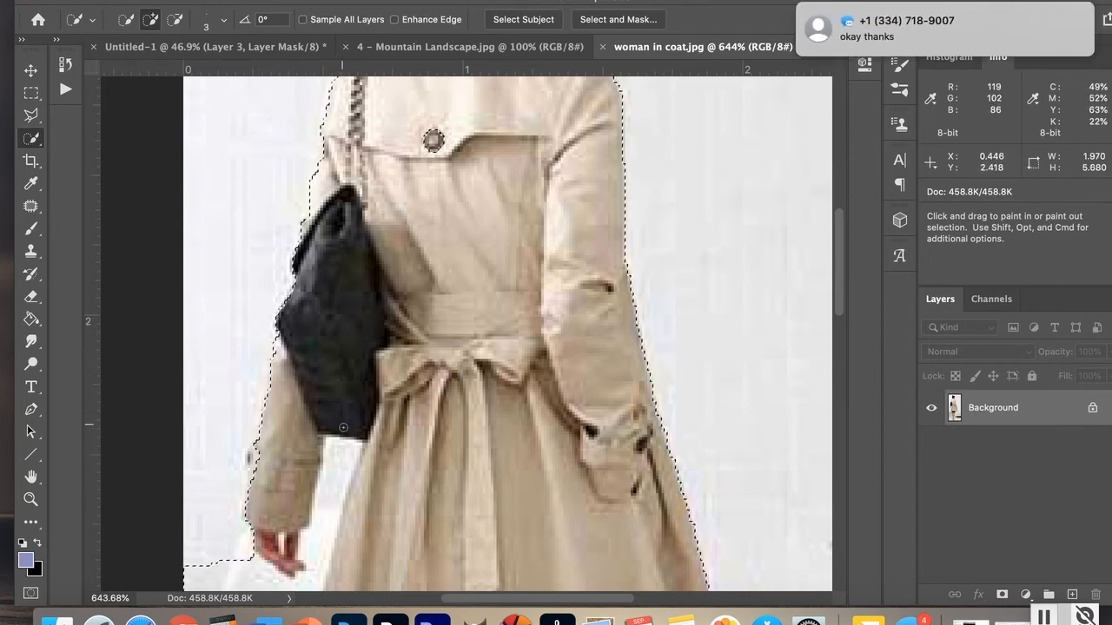
Step: Subtract the background below the woman's hand from the selection
key("space")
left_click_drag(339, 409, 368, 288)
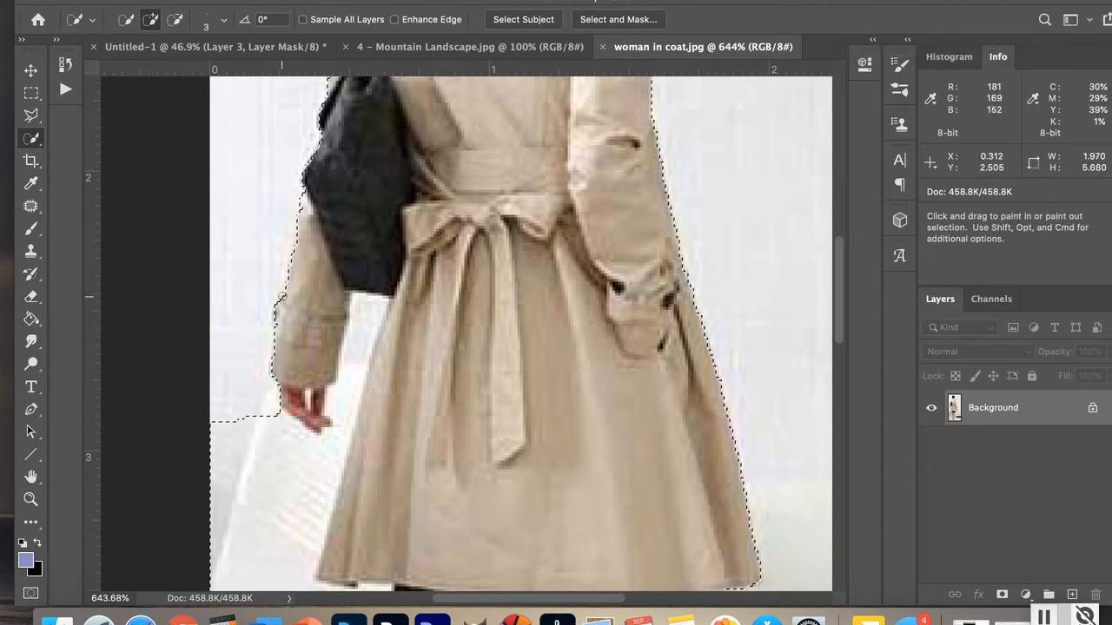
left_click(174, 19)
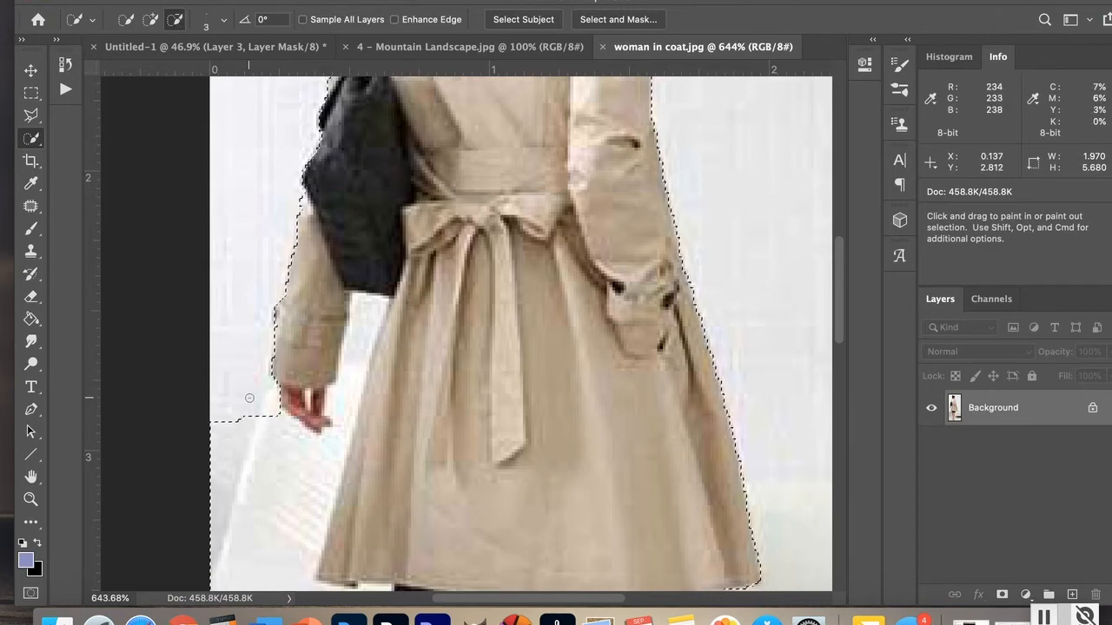
left_click_drag(265, 426, 314, 491)
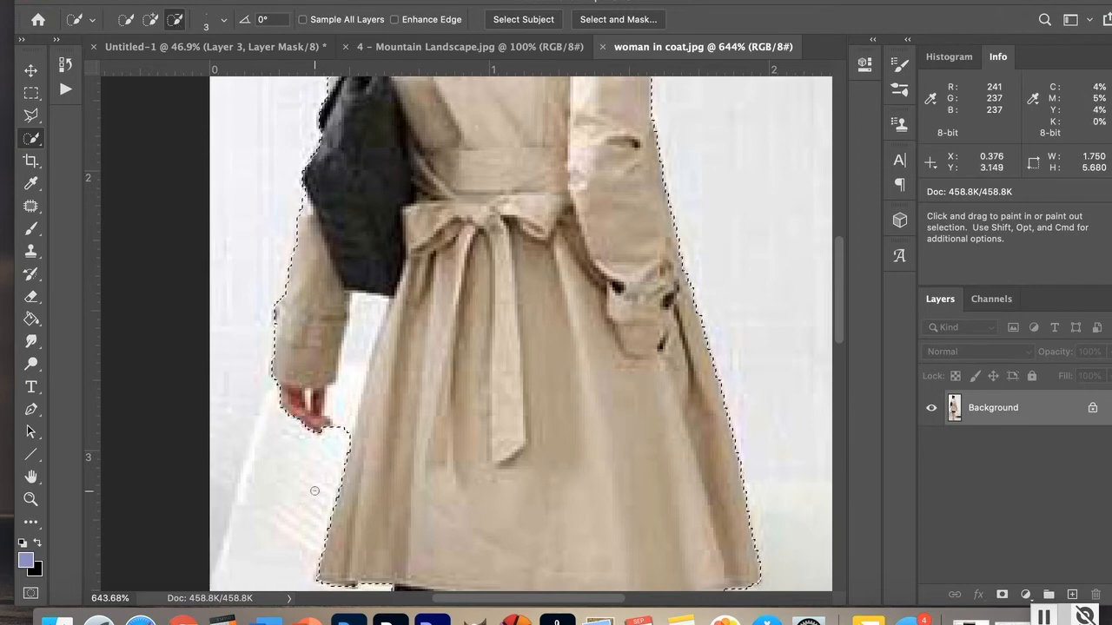
mouse_move(334, 441)
left_mouse_down()
mouse_move(367, 328)
mouse_move(355, 295)
mouse_move(388, 306)
mouse_move(364, 360)
mouse_move(373, 316)
mouse_move(362, 307)
mouse_move(345, 374)
mouse_move(356, 304)
mouse_move(351, 342)
left_mouse_up()
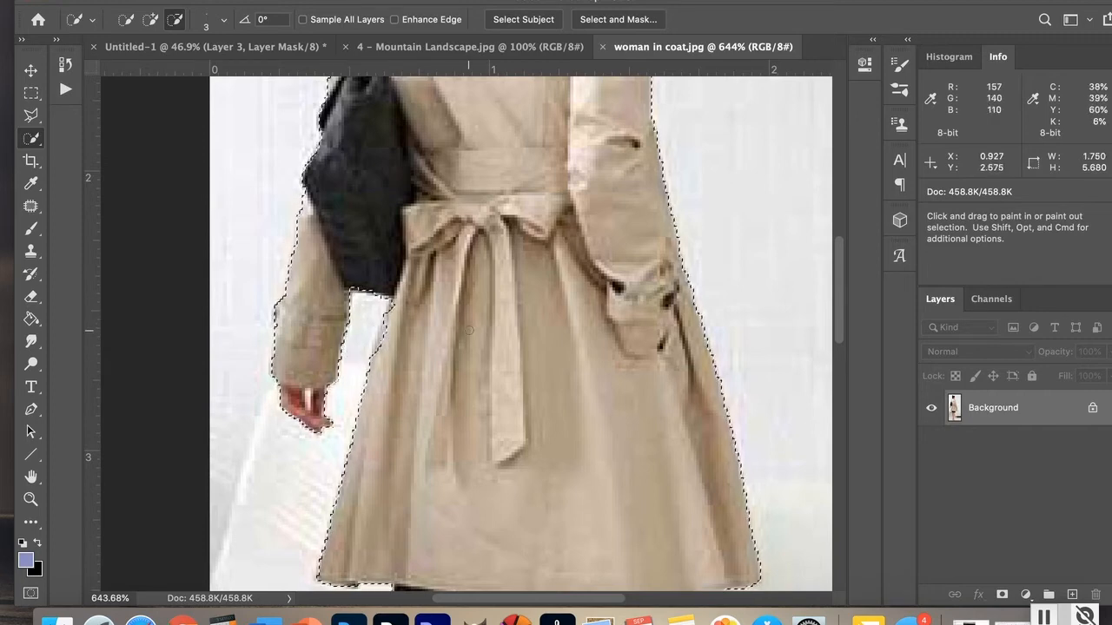
Step: Subtract the chair area beside the woman's left leg from the selection
left_click(151, 19)
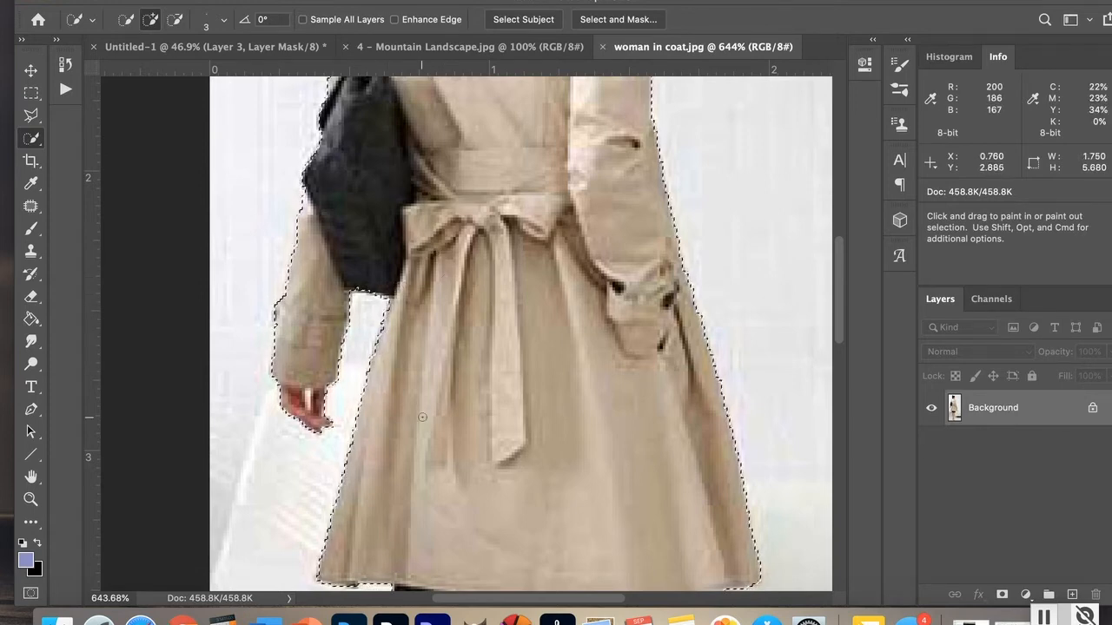
key("space")
mouse_move(422, 416)
left_mouse_down()
mouse_move(496, 439)
mouse_move(496, 181)
left_mouse_up()
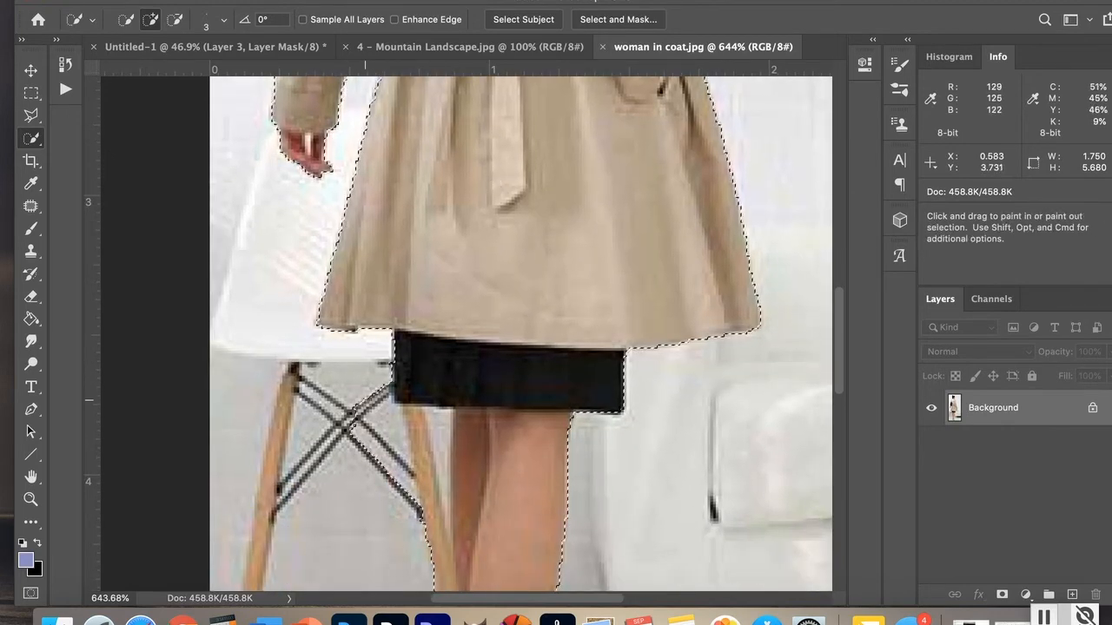
left_click(174, 19)
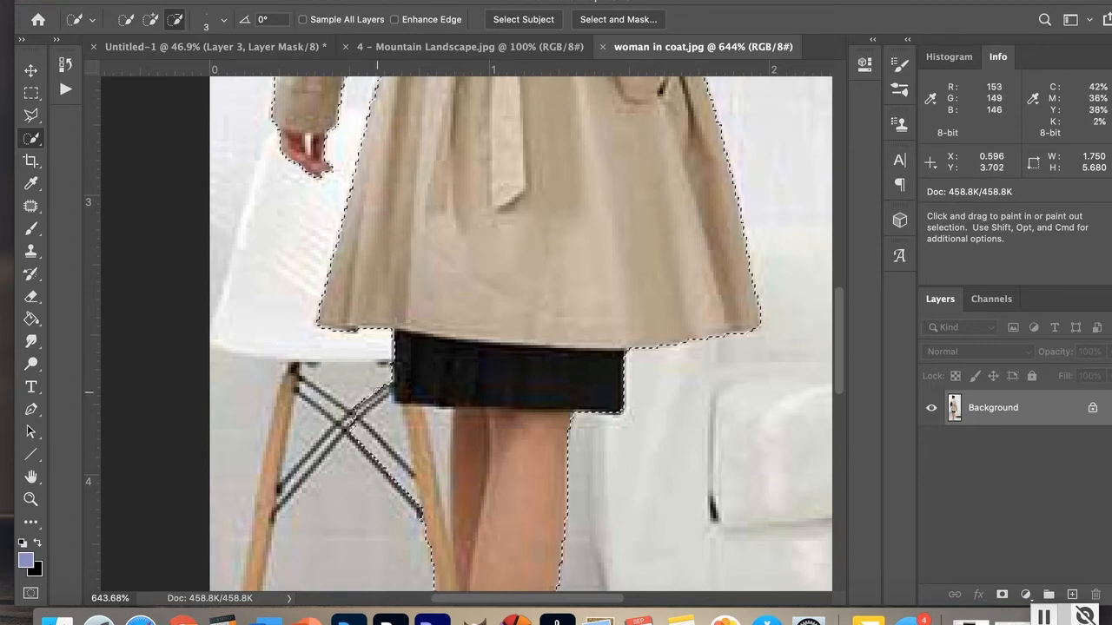
mouse_move(387, 431)
left_mouse_down()
mouse_move(429, 438)
mouse_move(414, 414)
mouse_move(443, 412)
mouse_move(444, 452)
left_mouse_up()
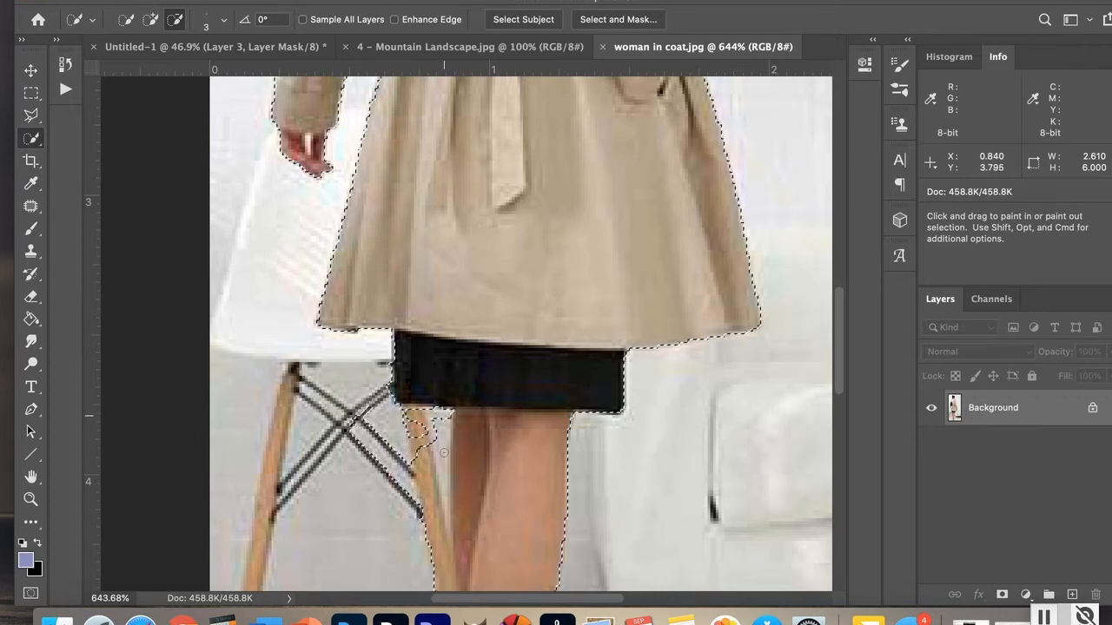
left_click_drag(434, 518, 415, 432)
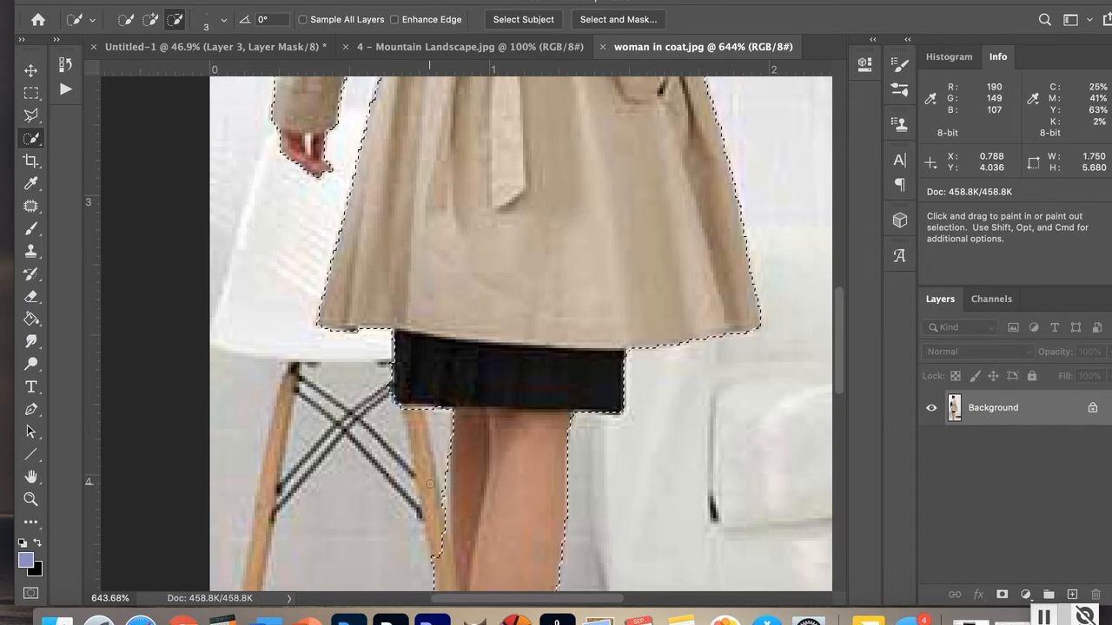
Step: Subtract the background along the outer edge of the left leg from the selection
key("space")
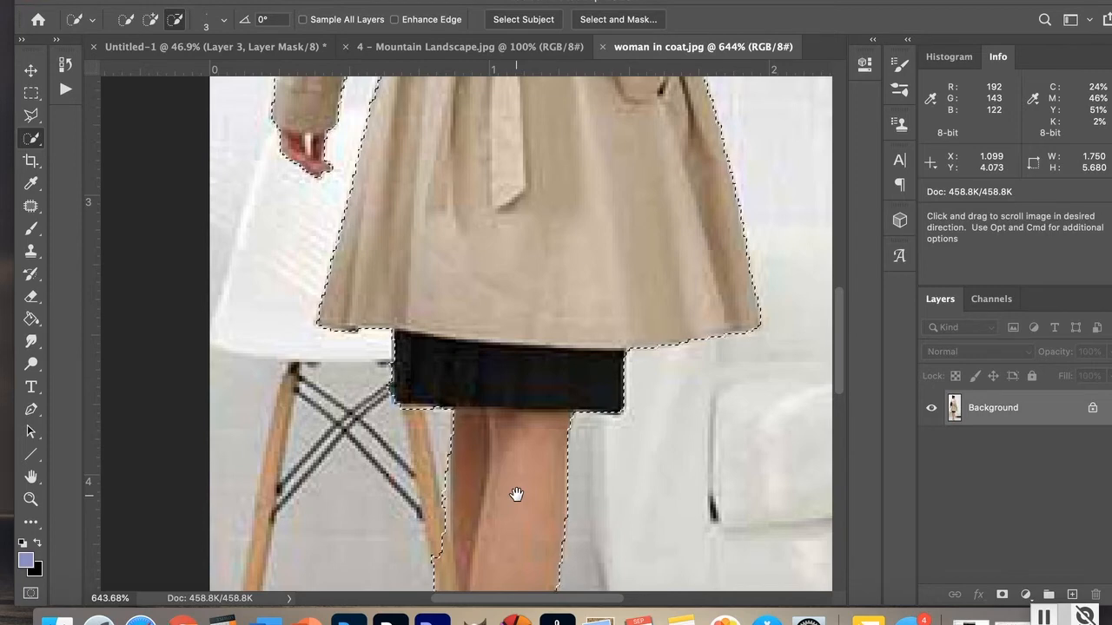
left_click_drag(516, 495, 499, 263)
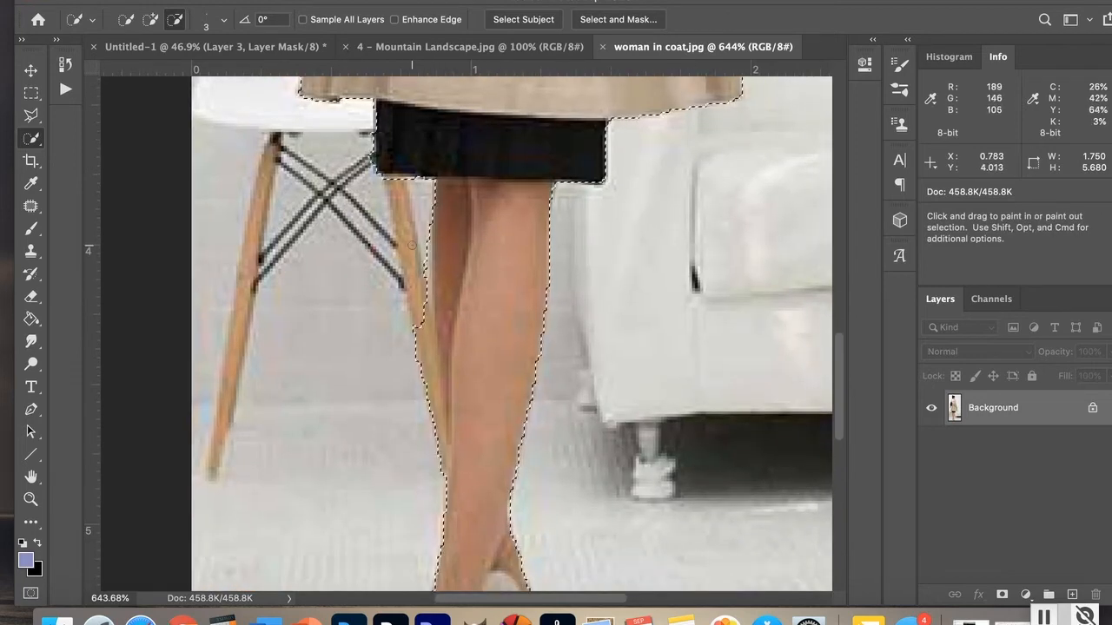
left_click_drag(419, 300, 420, 349)
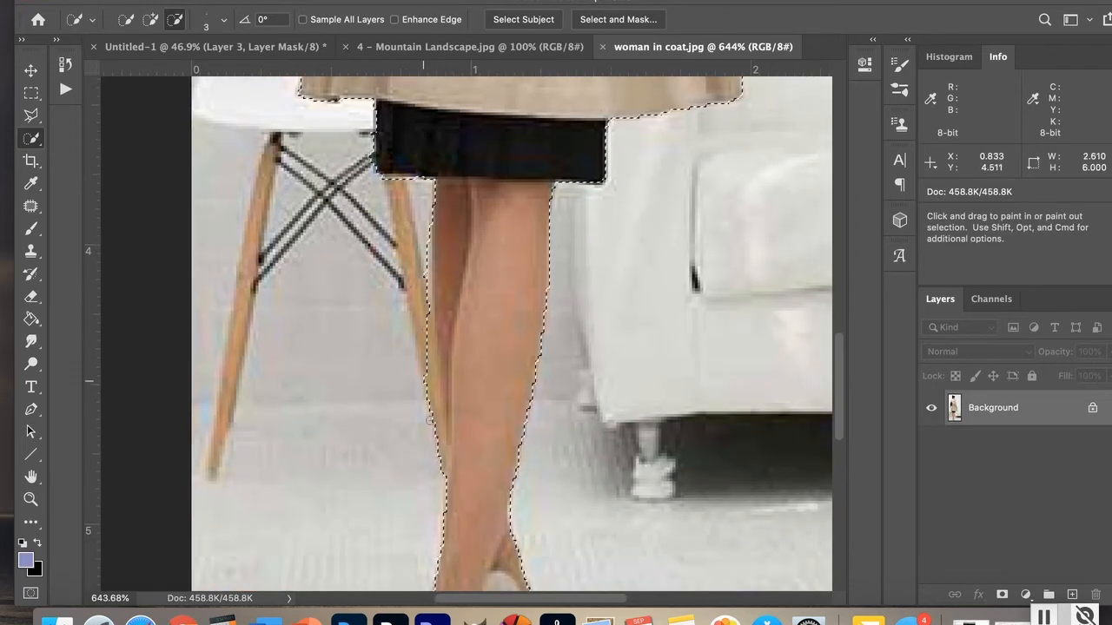
left_click_drag(430, 420, 438, 469)
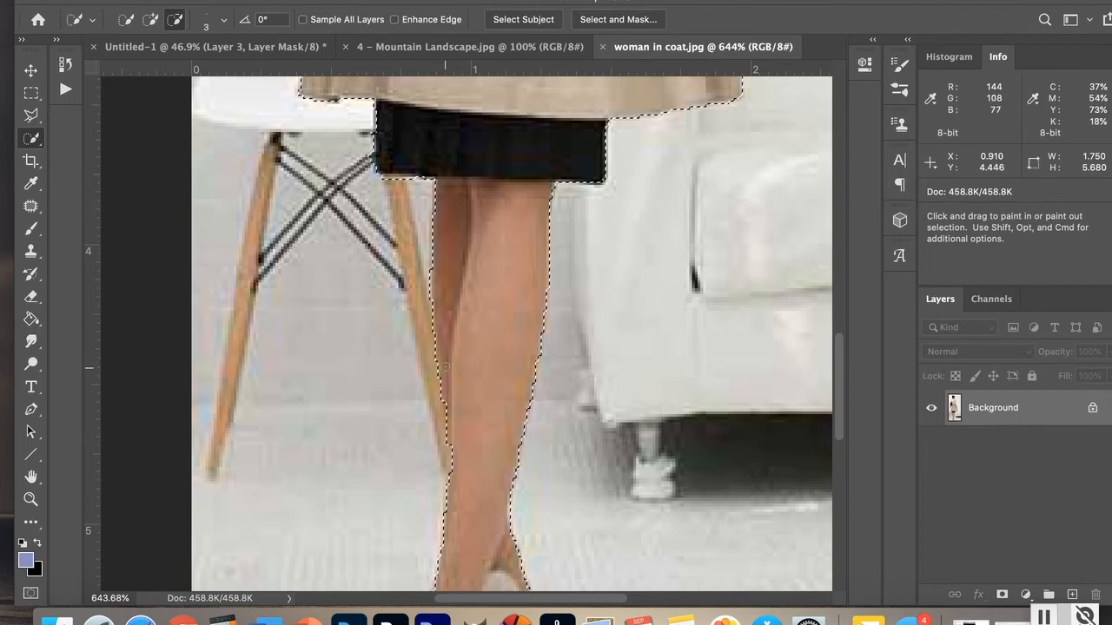
left_click(152, 19)
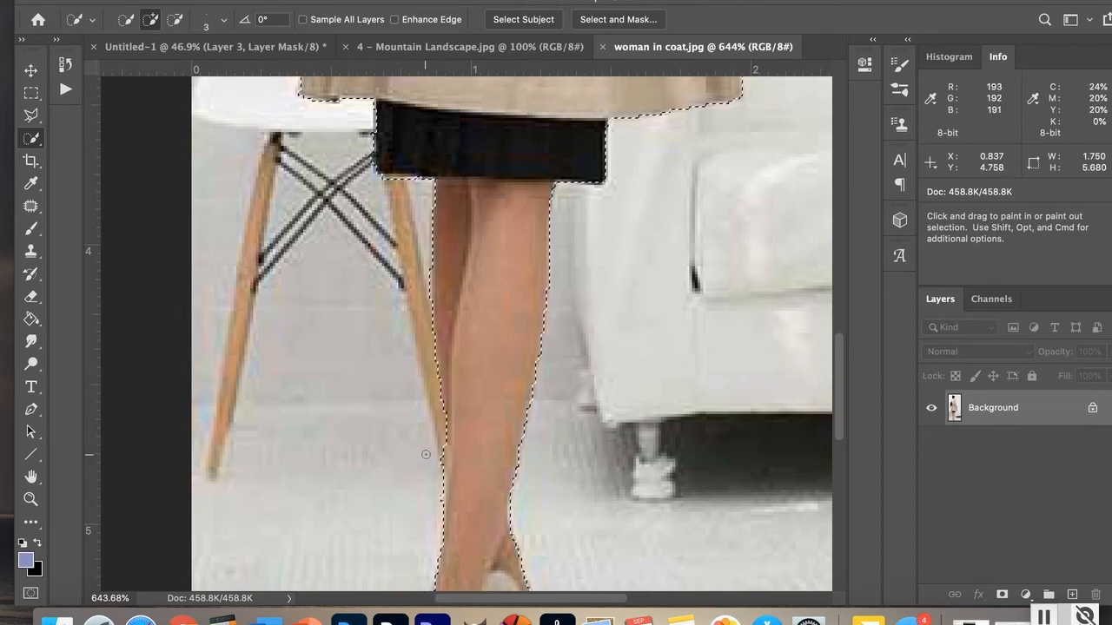
key("alt")
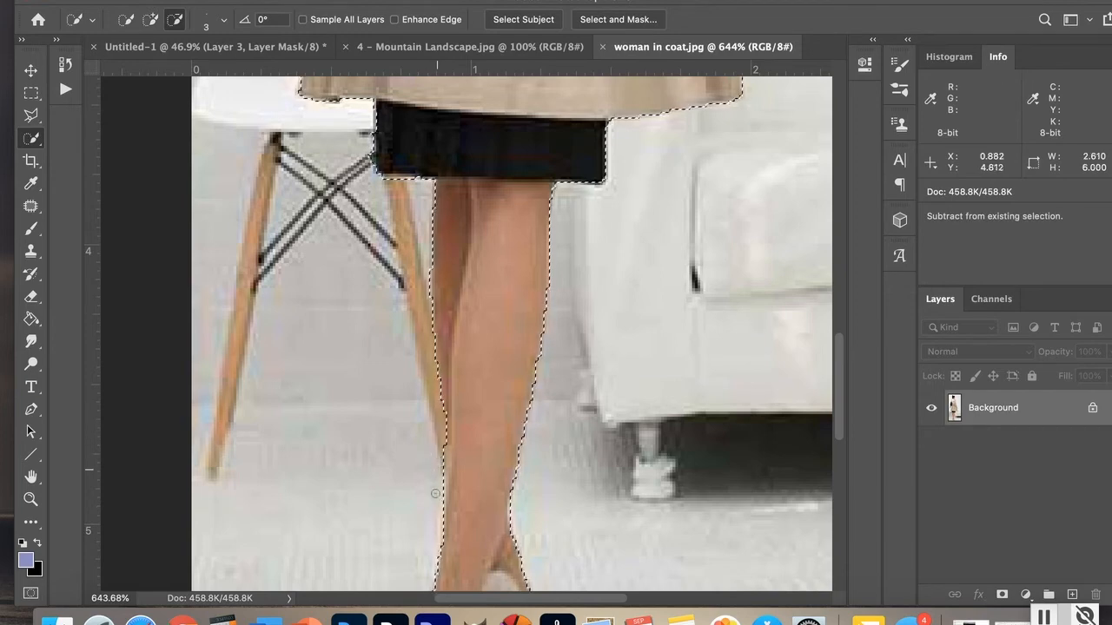
left_click_drag(435, 493, 438, 485)
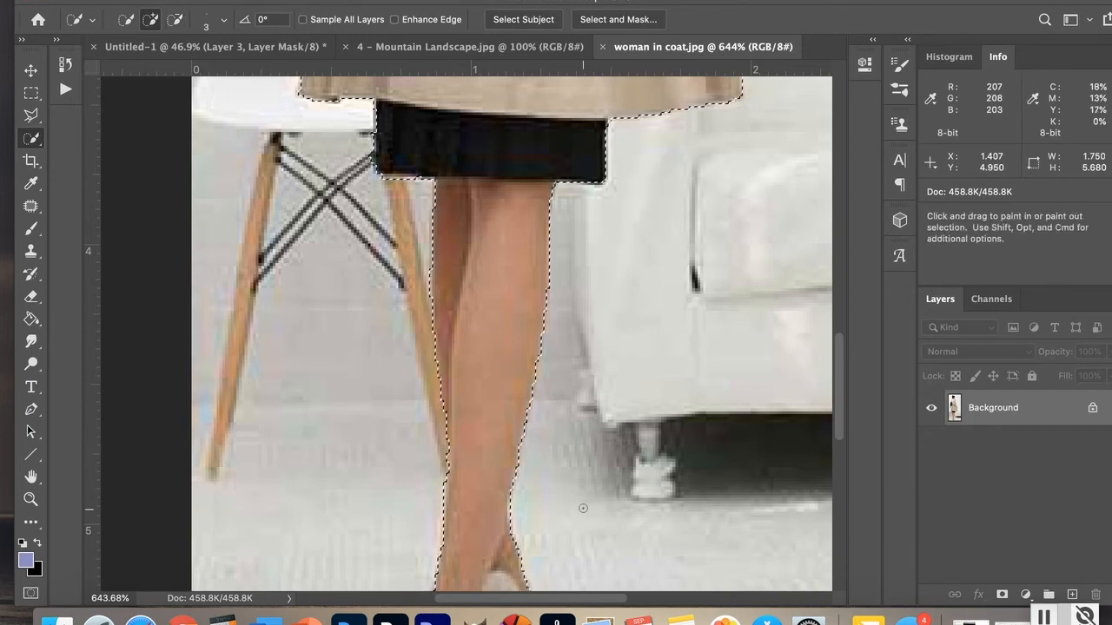
Step: Subtract the floor below and beside the shoes from the selection
key("space")
left_click_drag(559, 502, 569, 273)
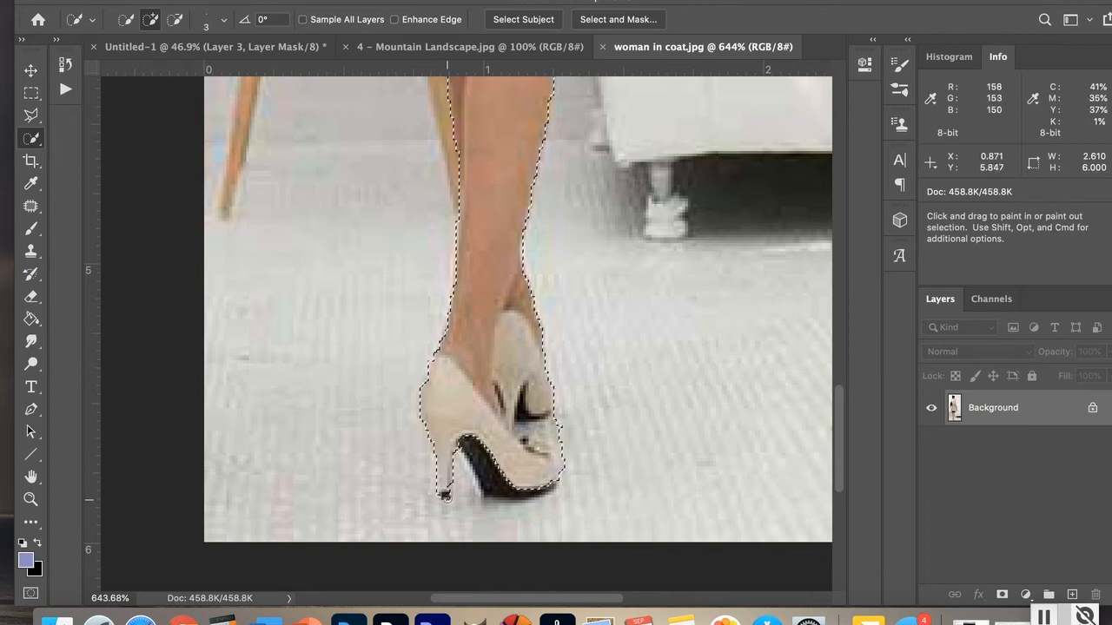
key("alt")
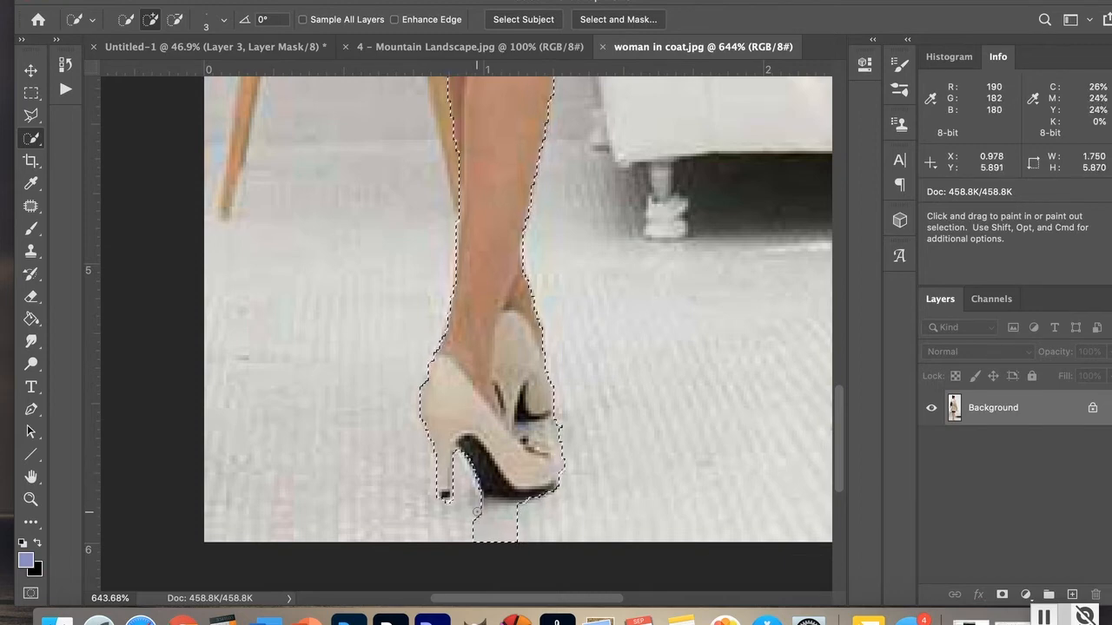
key("alt")
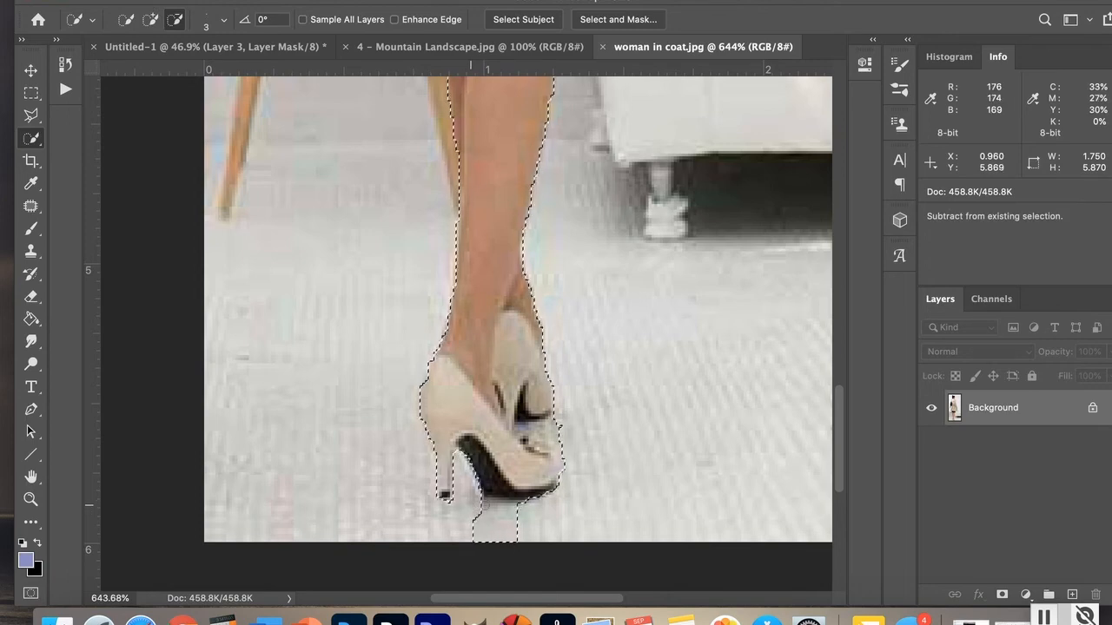
left_click(474, 511, "alt")
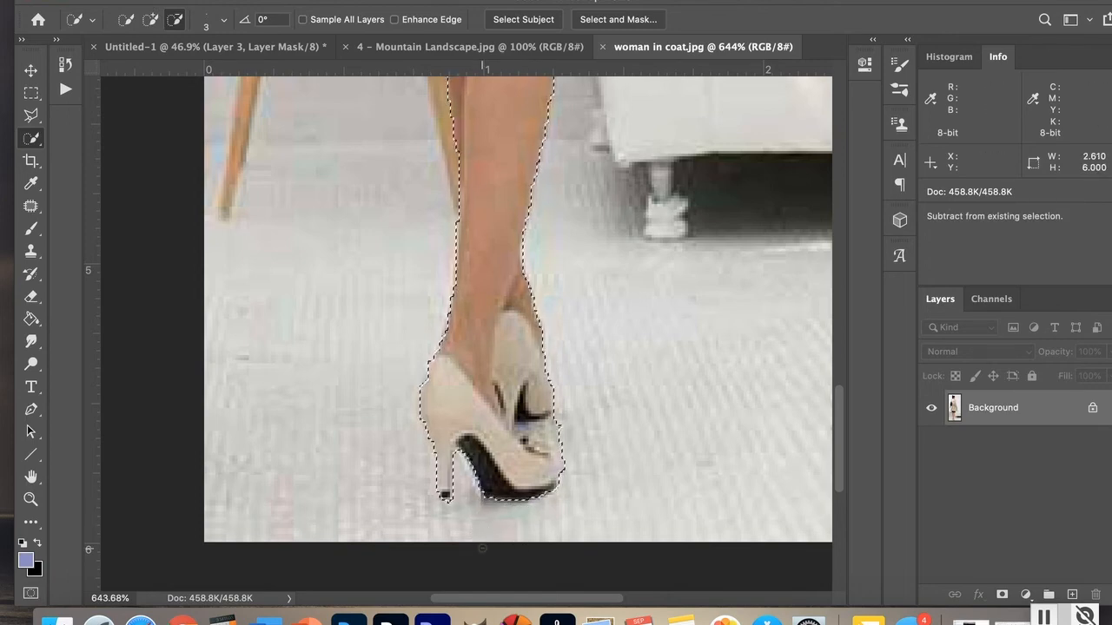
key("alt")
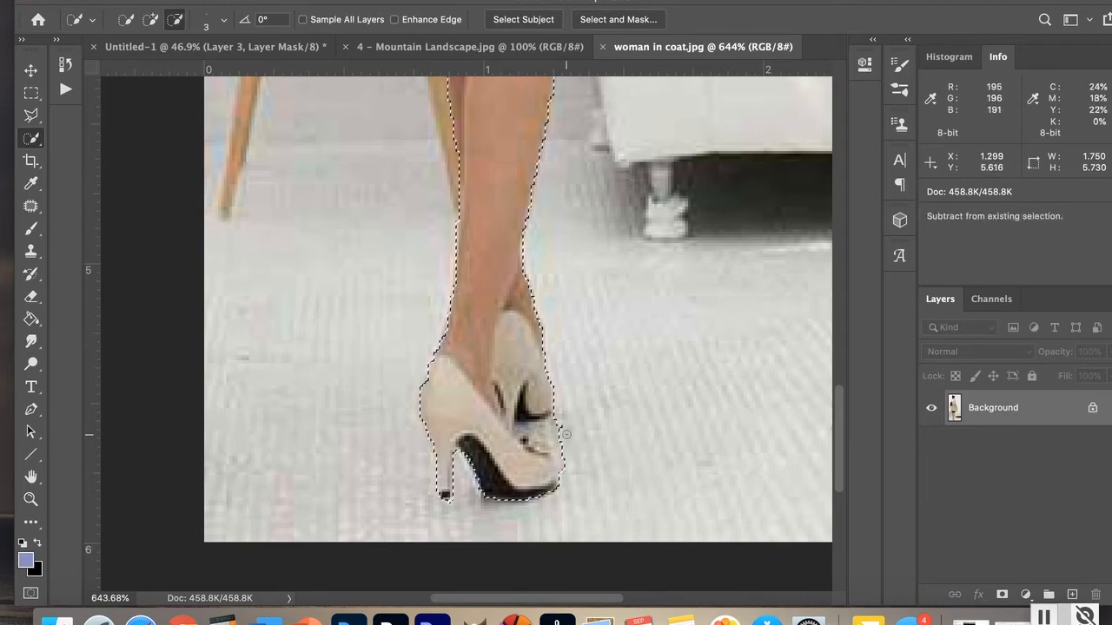
left_click_drag(565, 433, 527, 426)
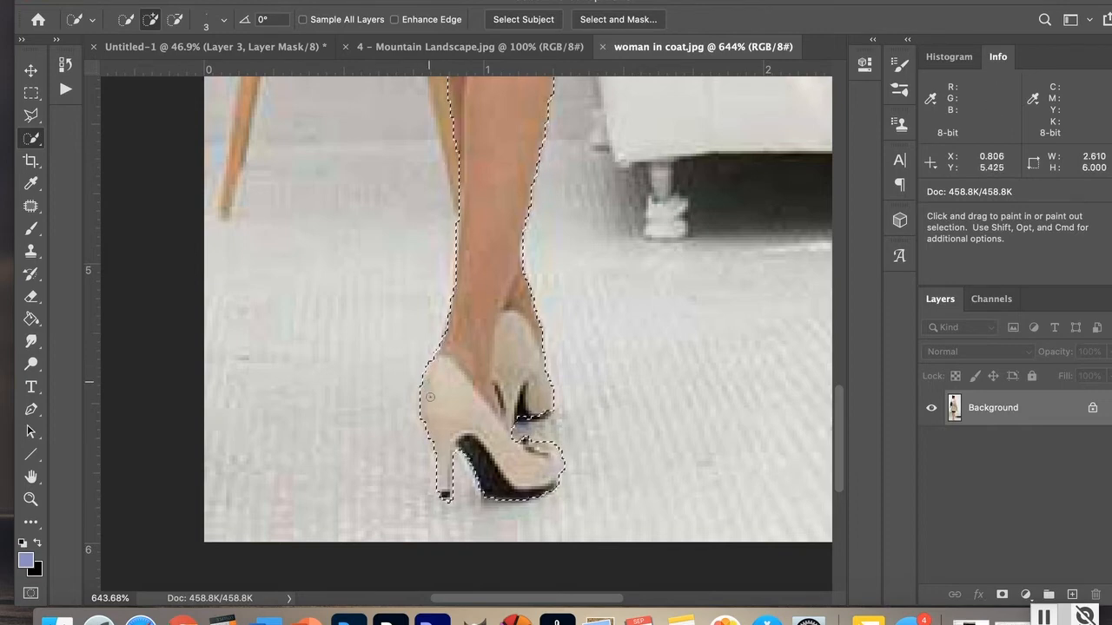
Step: Subtract the background beside the woman's left shoulder from the selection
key("alt")
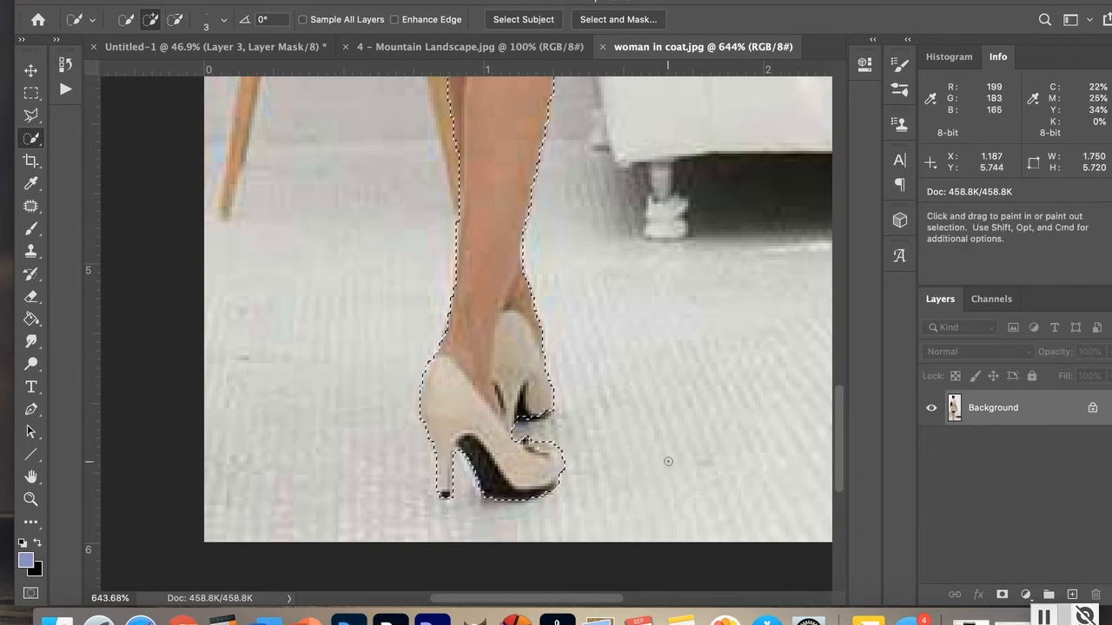
key("space")
left_click_drag(633, 373, 633, 553)
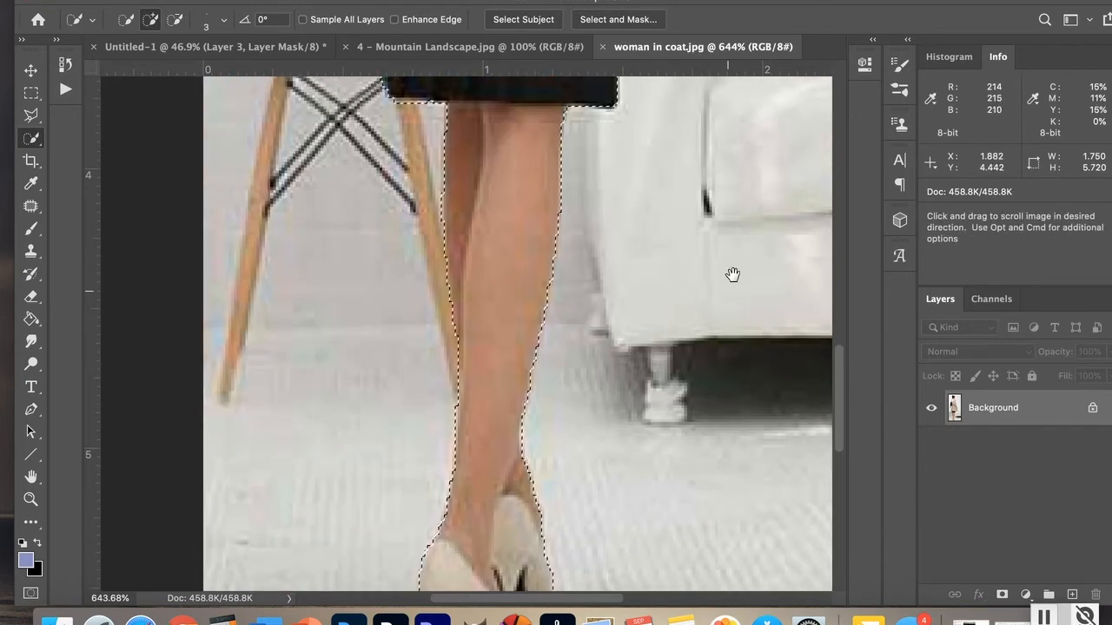
left_click_drag(732, 275, 720, 496)
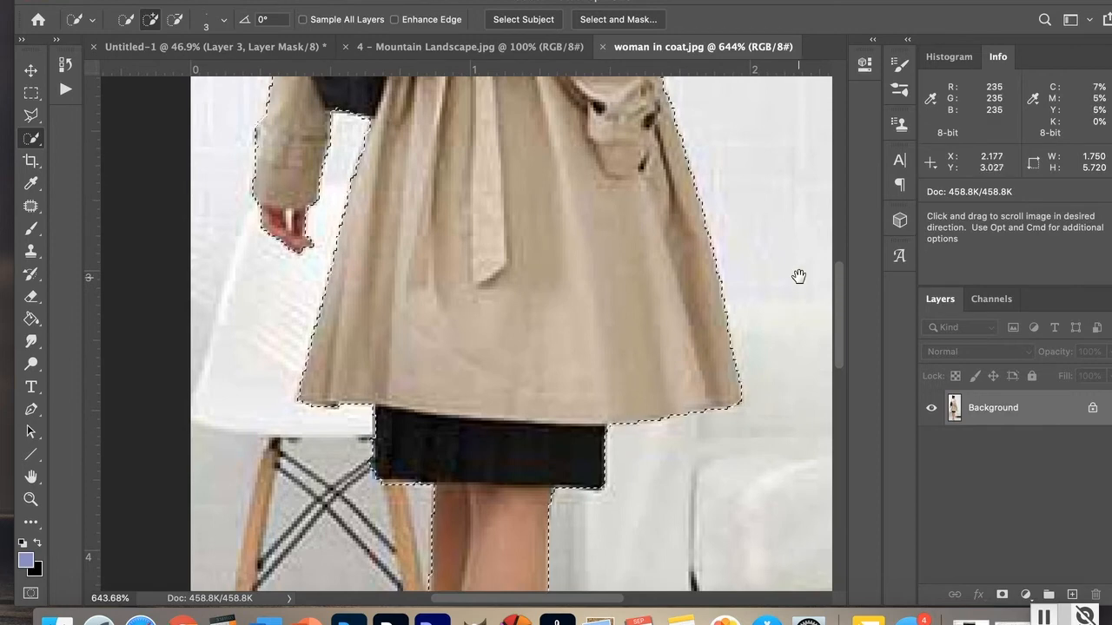
left_click_drag(779, 218, 730, 458)
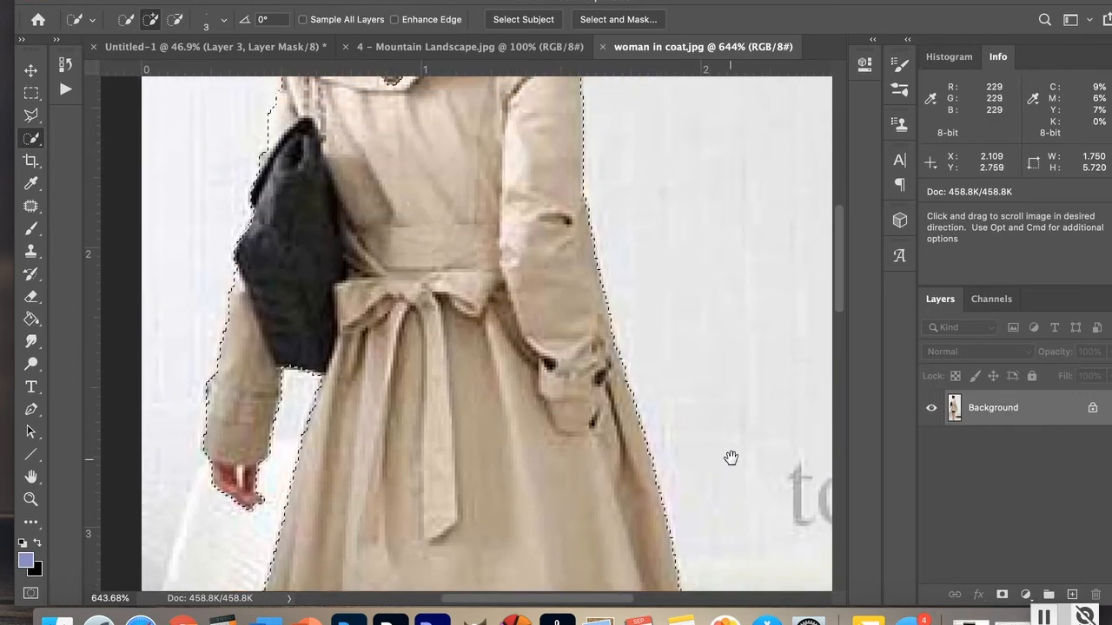
left_click_drag(651, 303, 656, 519)
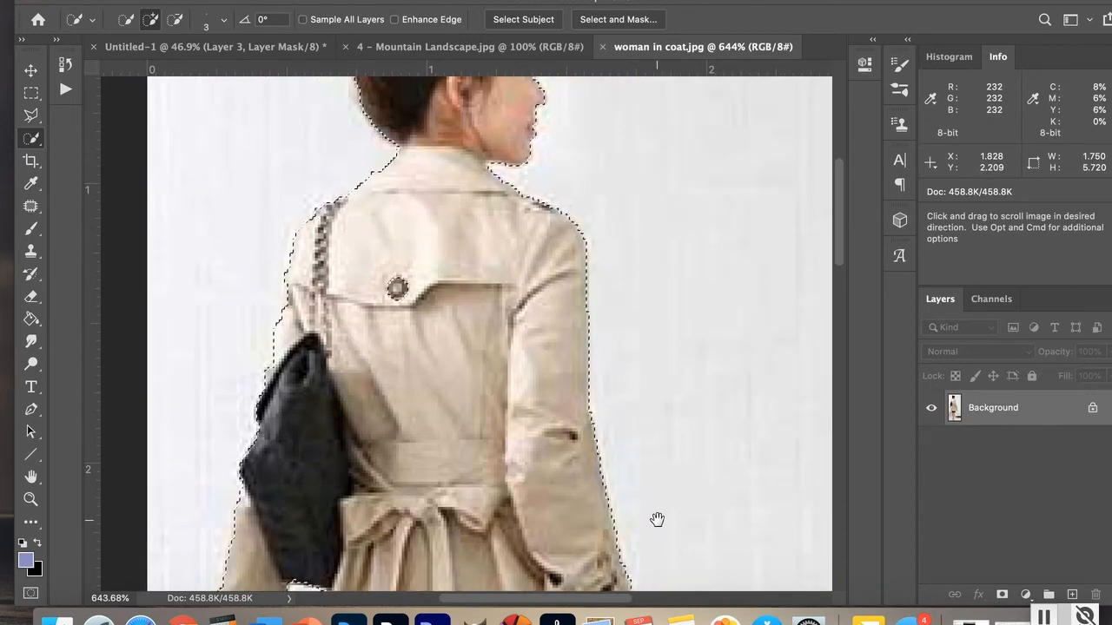
left_click_drag(655, 304, 661, 463)
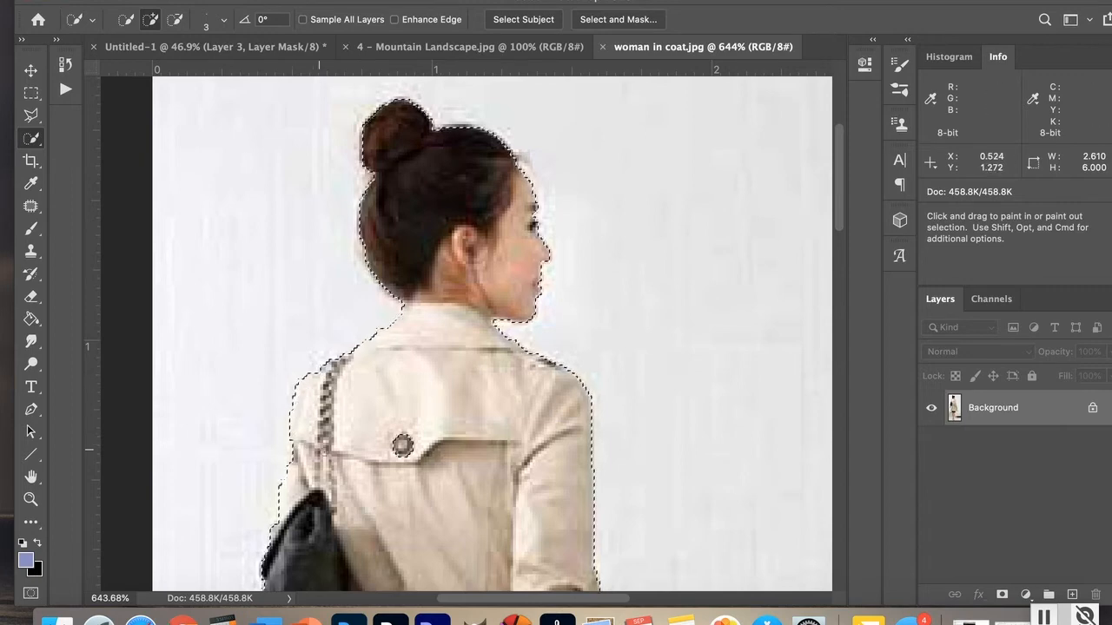
key("alt")
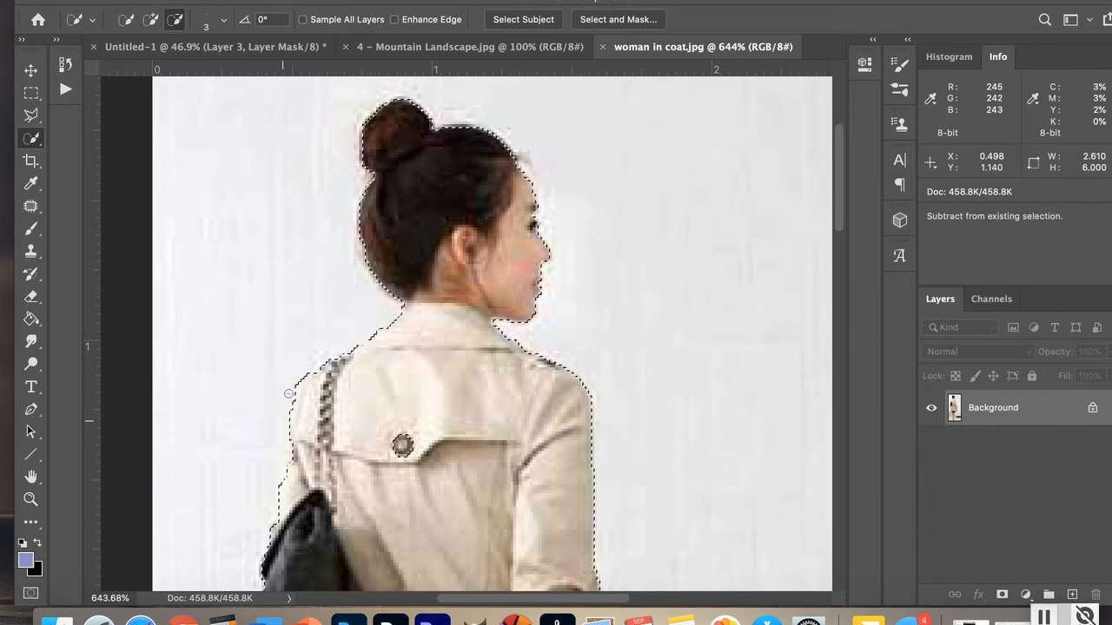
left_click_drag(288, 394, 300, 325, "alt")
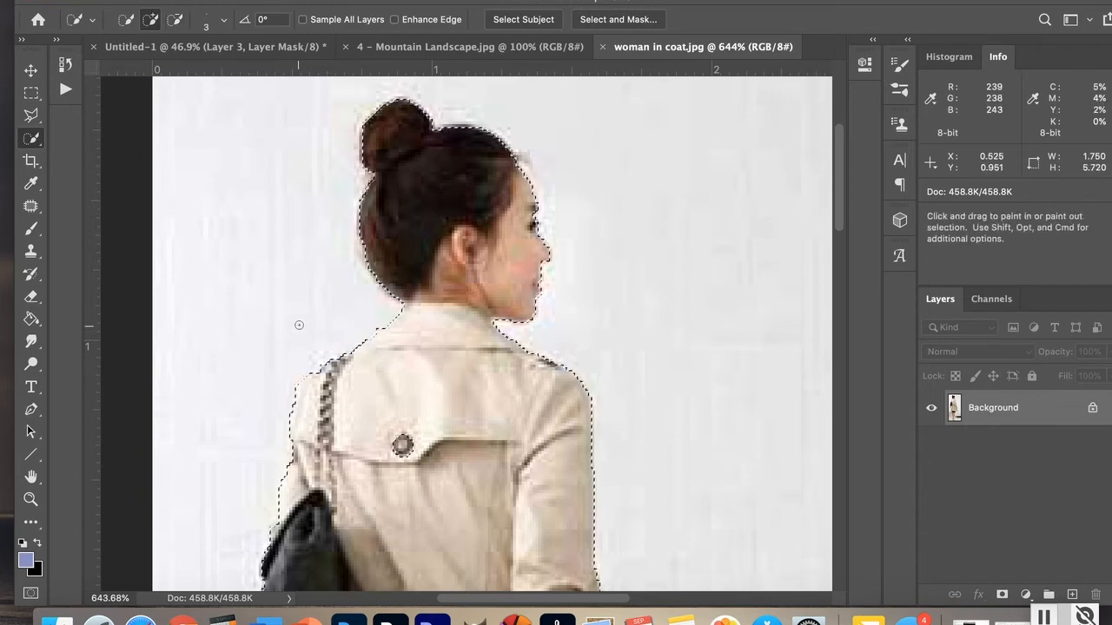
Step: Open Select and Mask and restore the coat's back button to the selection
left_click(612, 19)
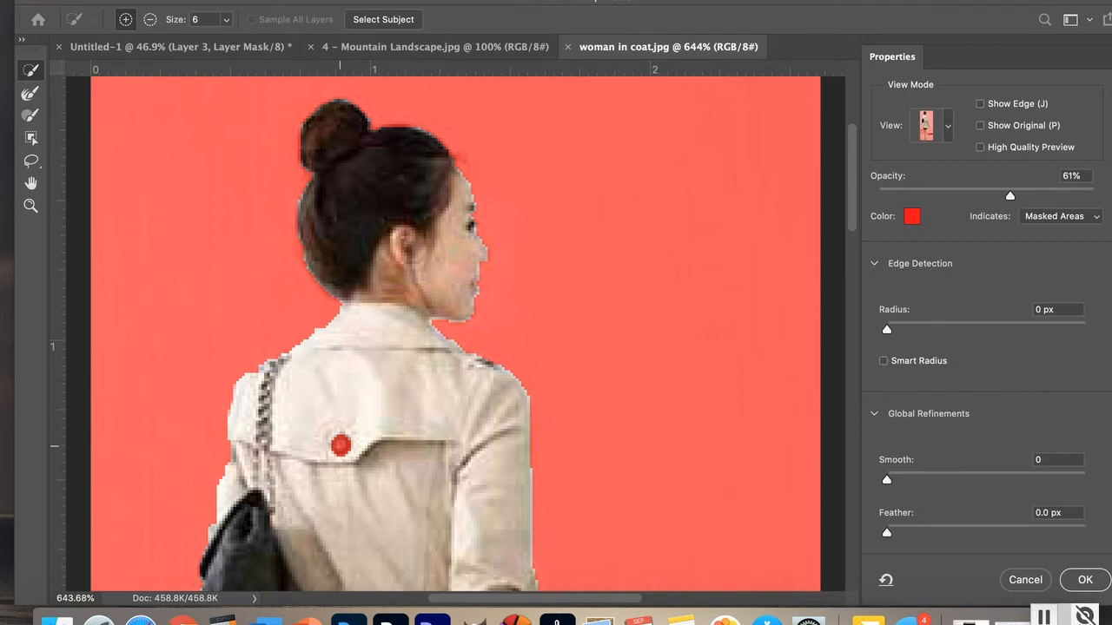
left_click(340, 446)
left_click(948, 127)
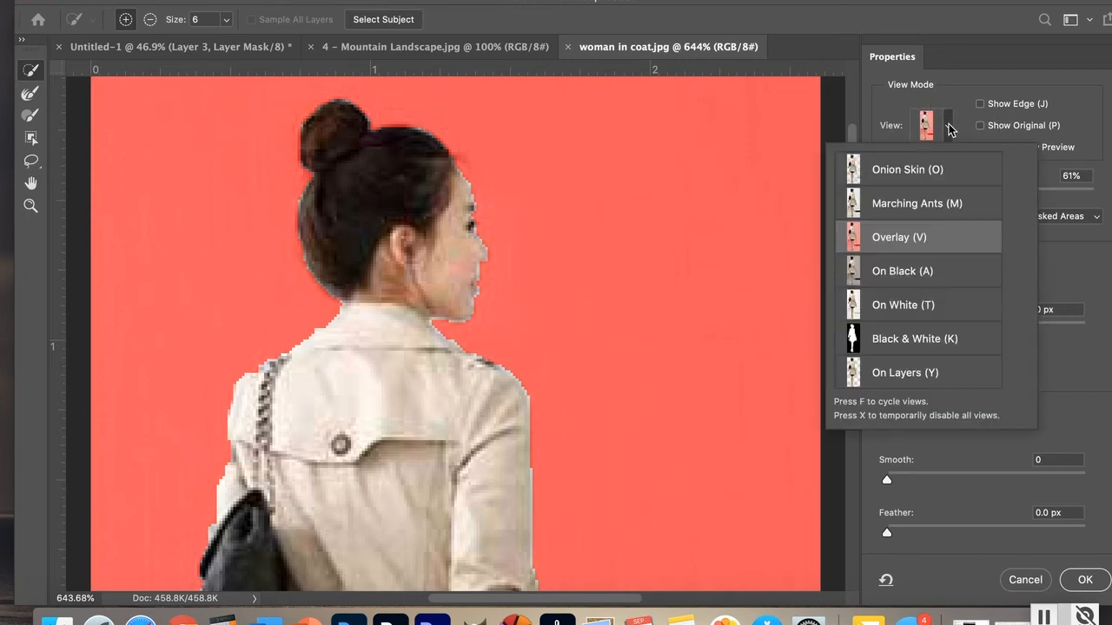
left_click(1025, 87)
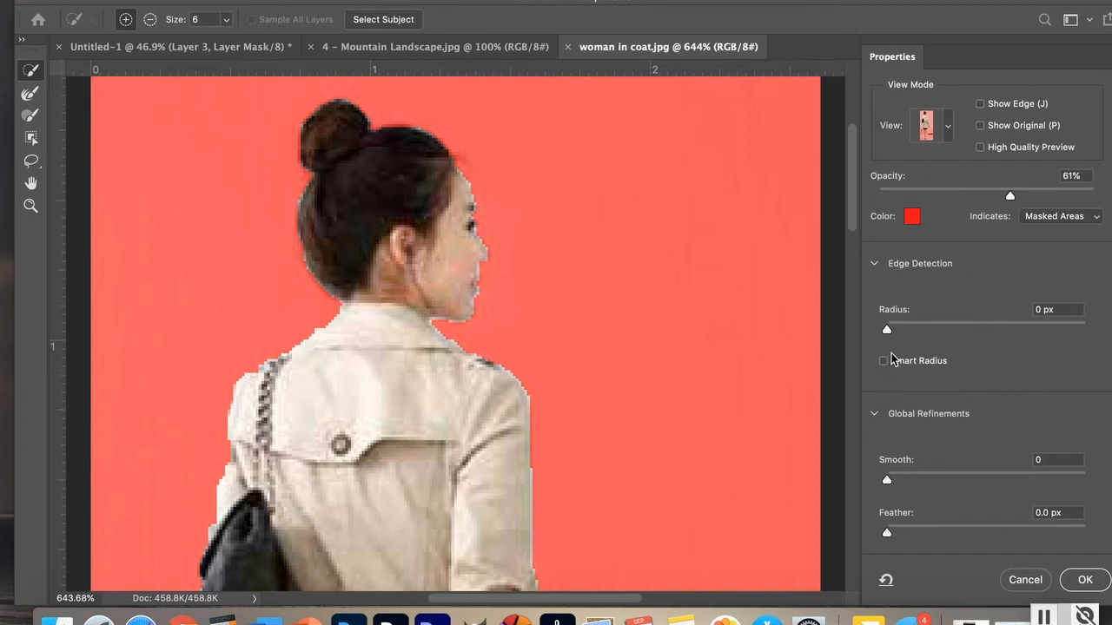
Step: Enable Smart Radius and set the edge detection radius to 2 px
left_click(884, 362)
left_click_drag(885, 332, 907, 336)
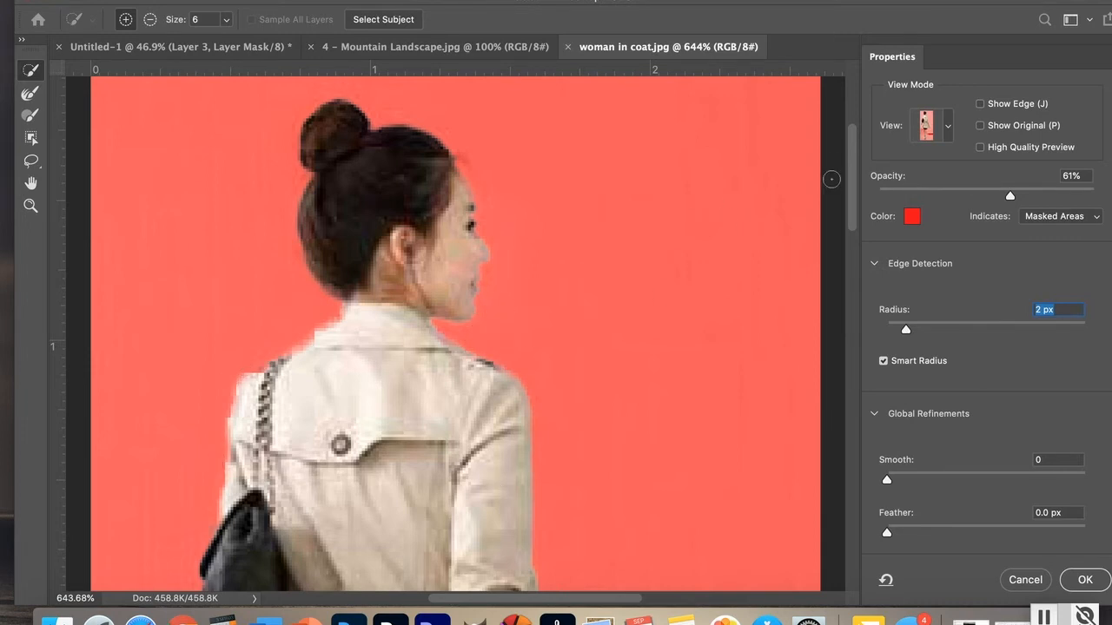
left_click_drag(853, 175, 852, 318)
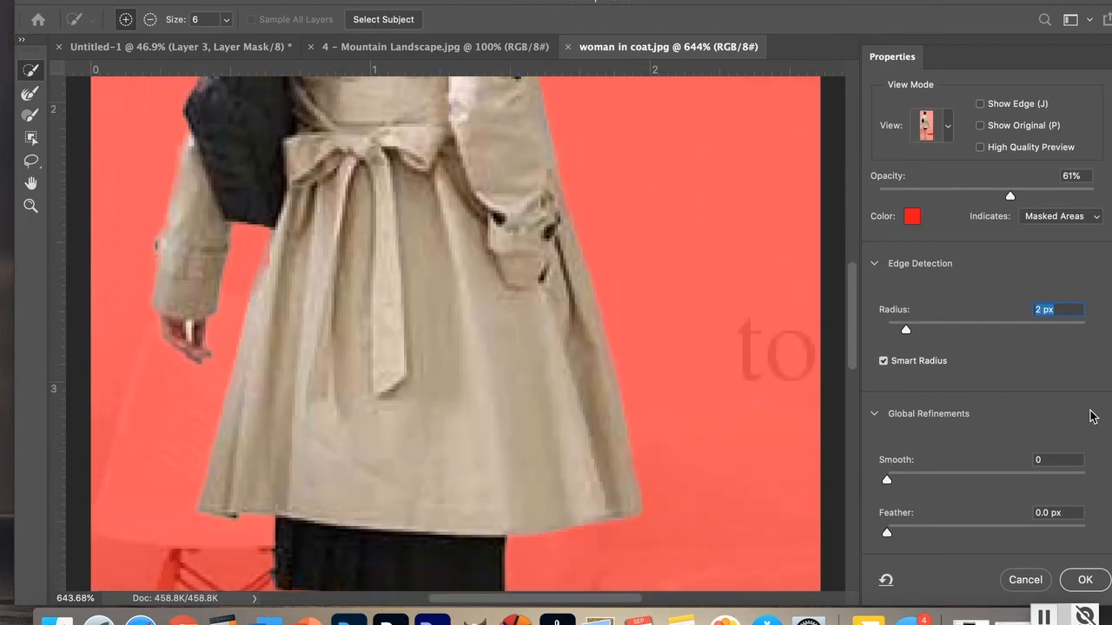
key("Down")
key("Down")
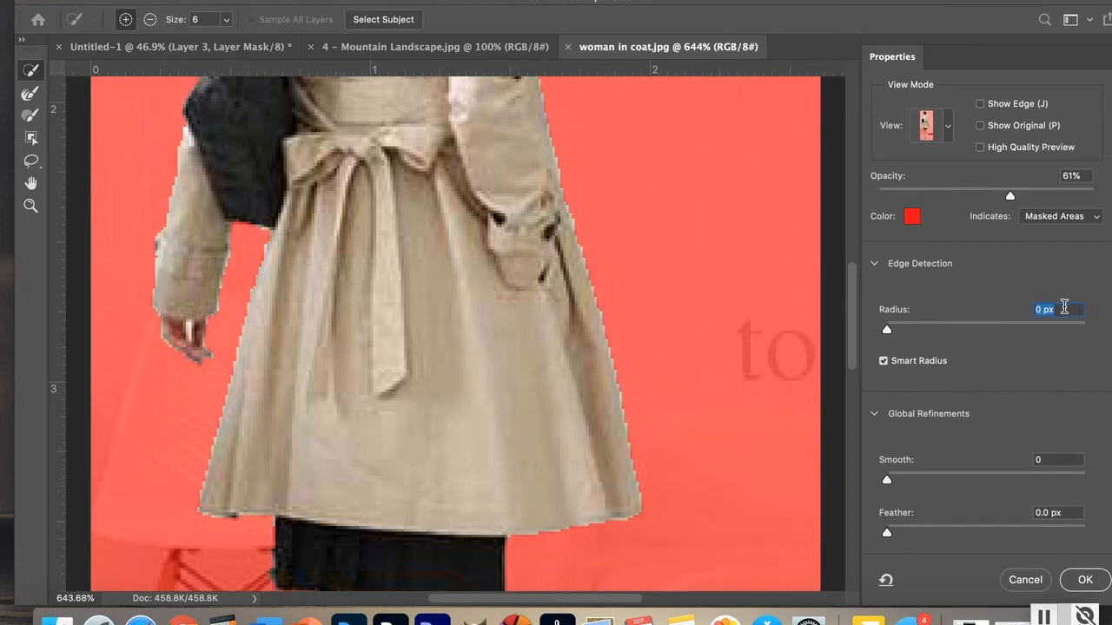
key("Up")
key("Up")
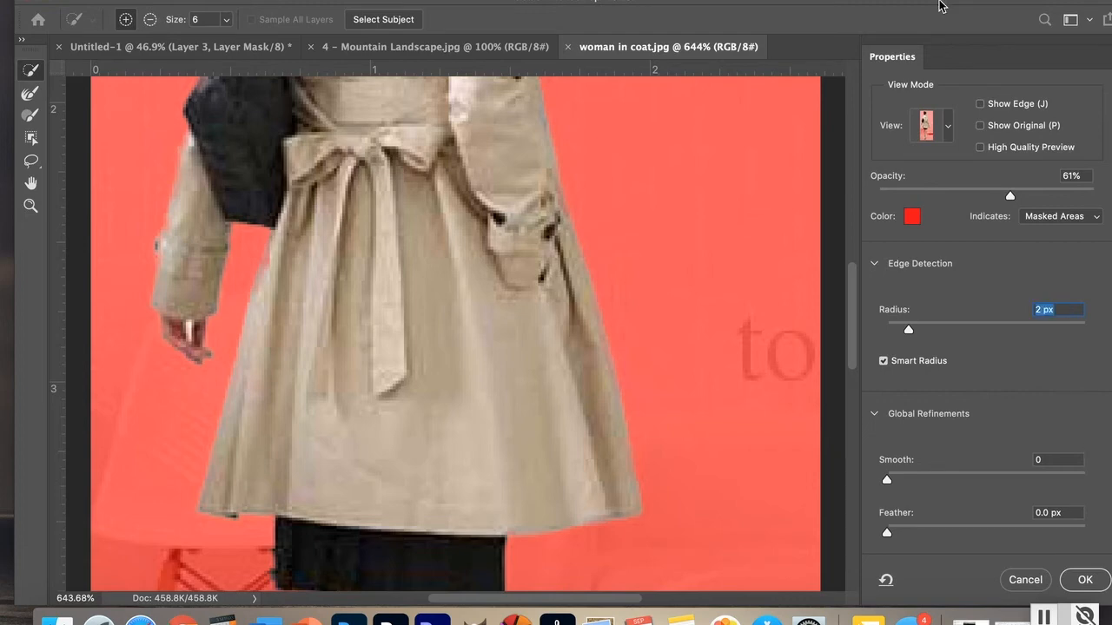
left_click_drag(938, 6, 901, 6)
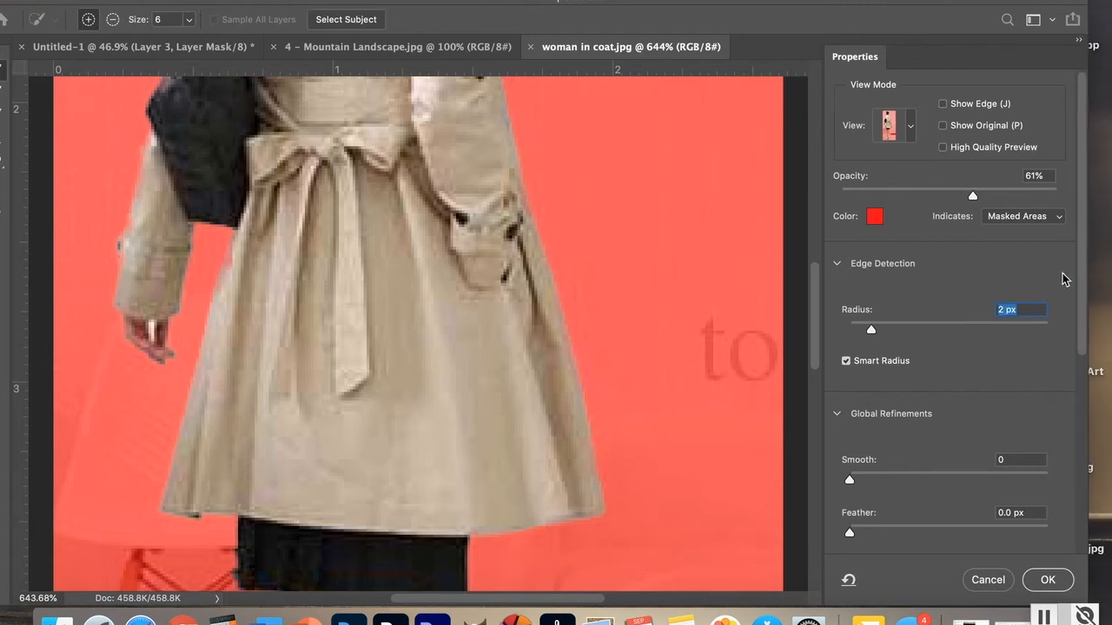
left_click_drag(1083, 248, 1086, 363)
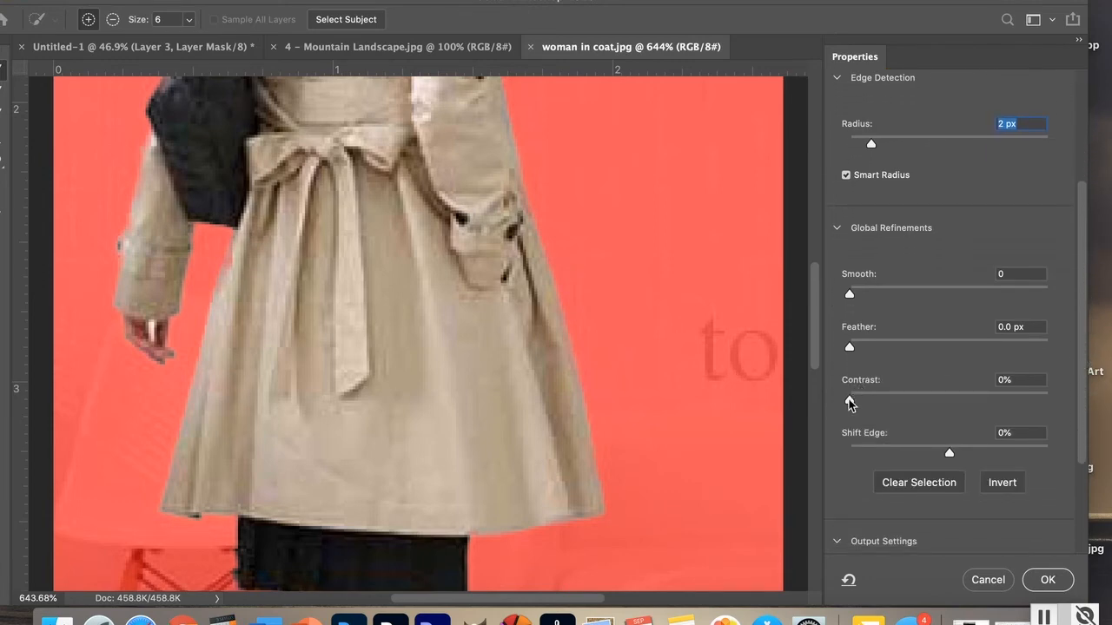
Step: Set the selection's Contrast to 24% and touch up the edge around the woman's hand with a 1 px brush
left_click_drag(860, 405, 898, 404)
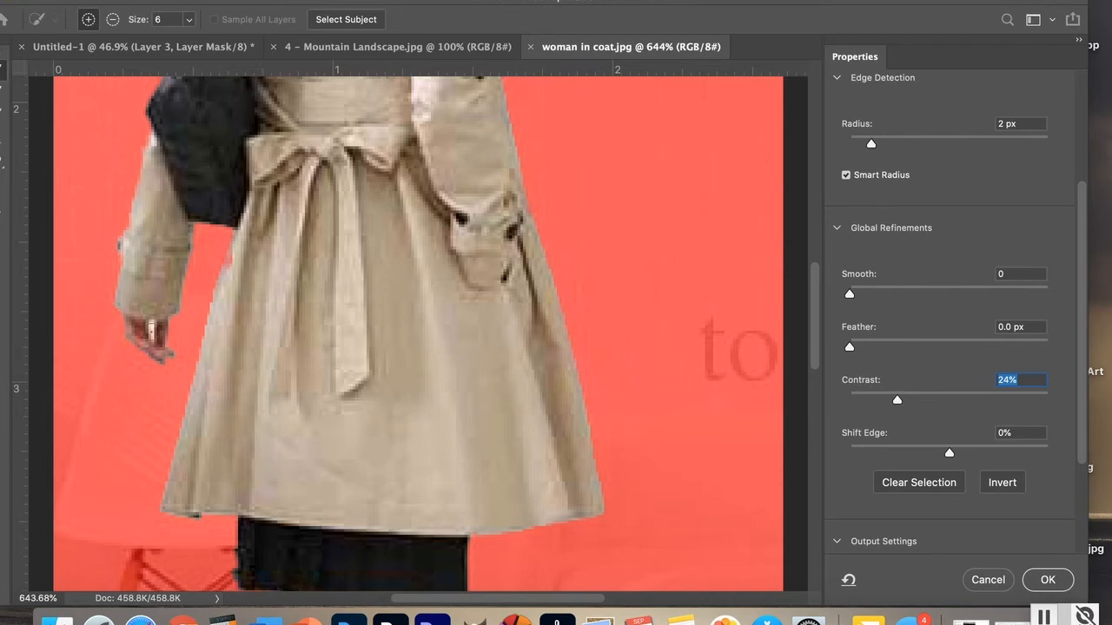
key("bracketleft")
key("bracketleft")
key("bracketleft")
key("bracketleft")
key("bracketleft")
left_click(112, 19)
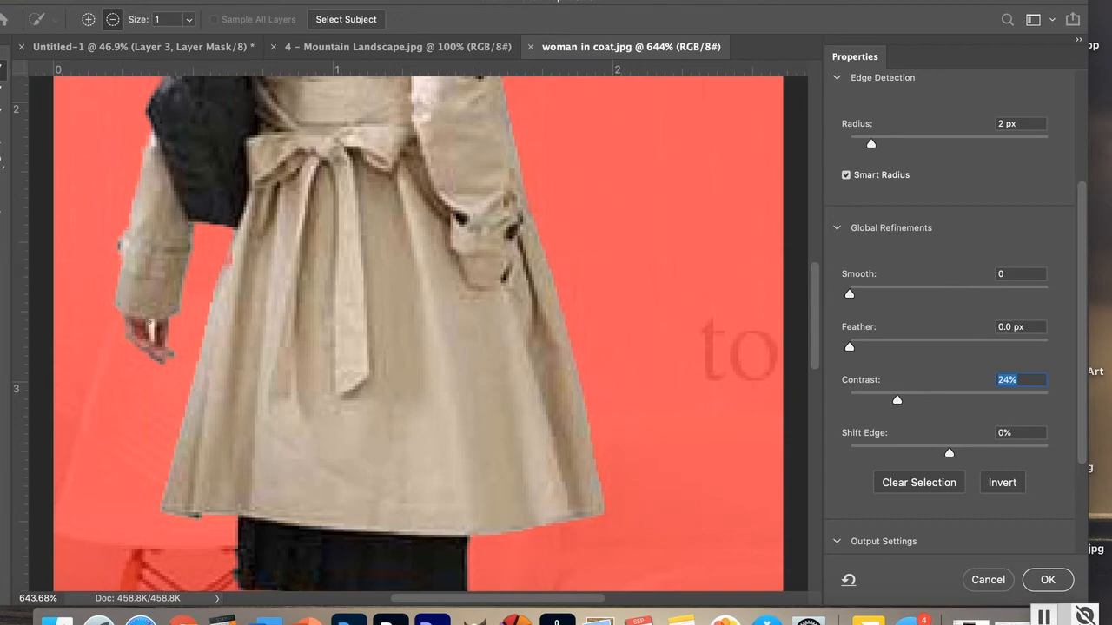
left_click(150, 324)
left_click(88, 19)
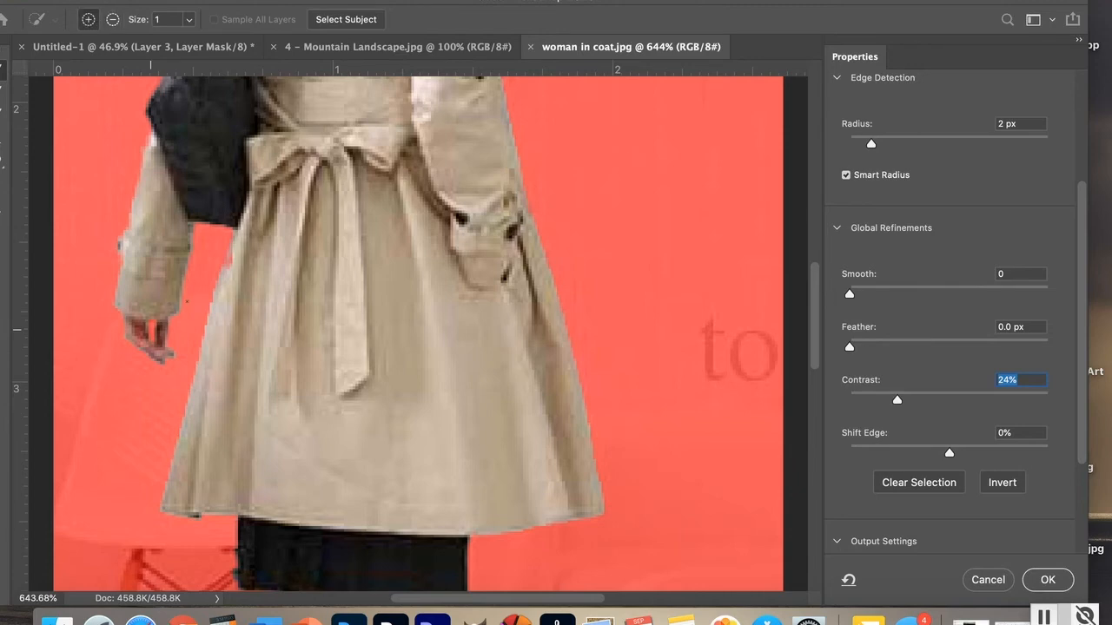
left_click(136, 327)
Step: Output the refined selection as a layer mask and apply it
scroll(1081, 364, "down", 5)
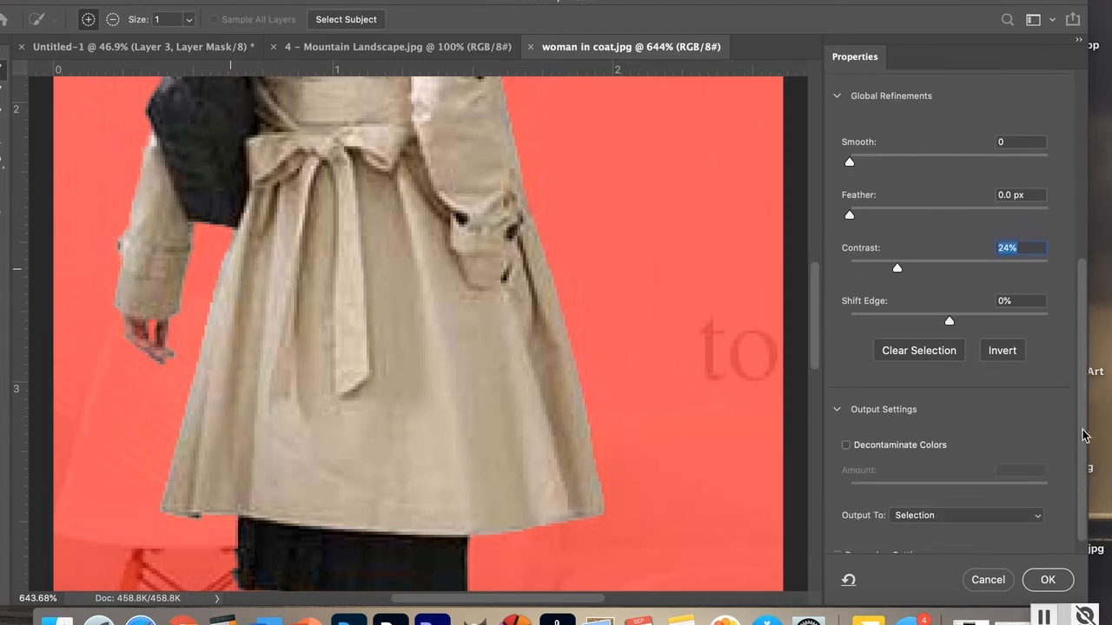
left_click(1039, 500)
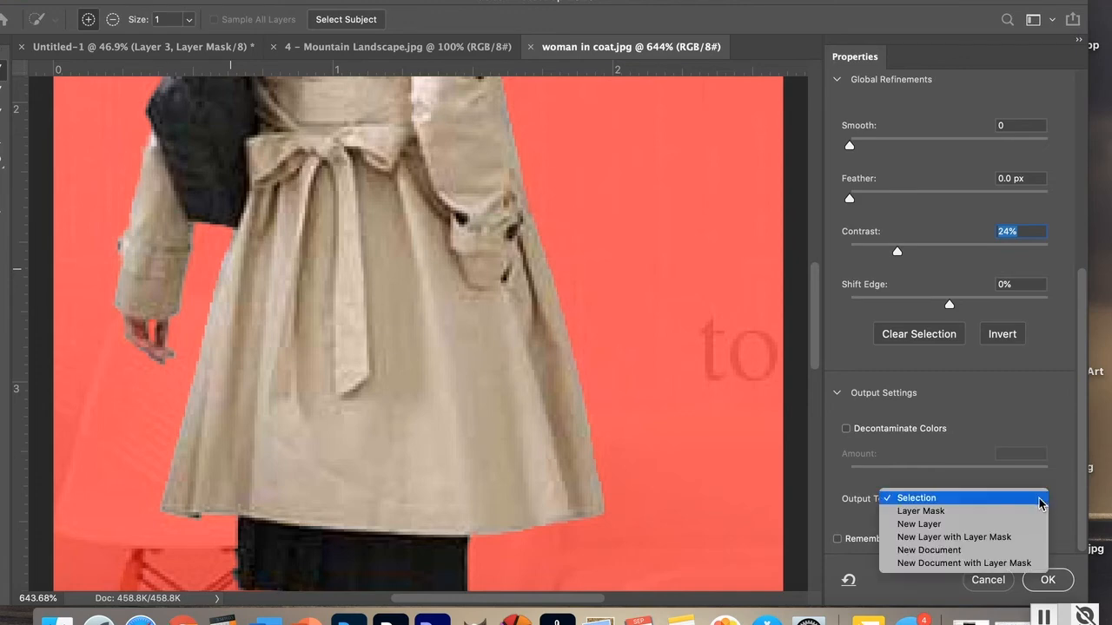
left_click(937, 512)
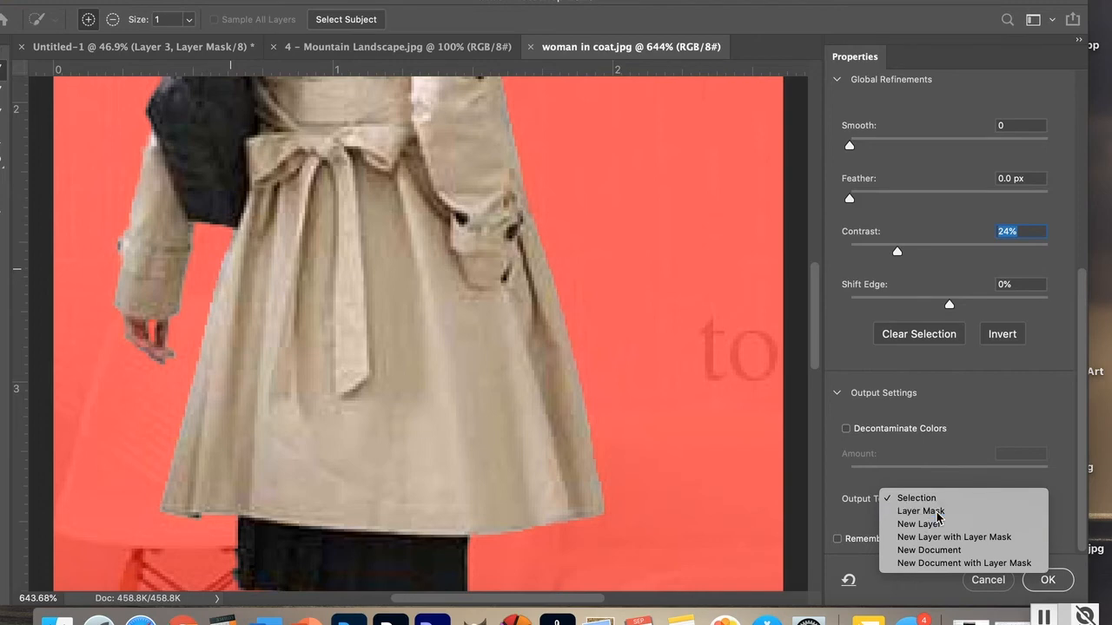
left_click(1047, 580)
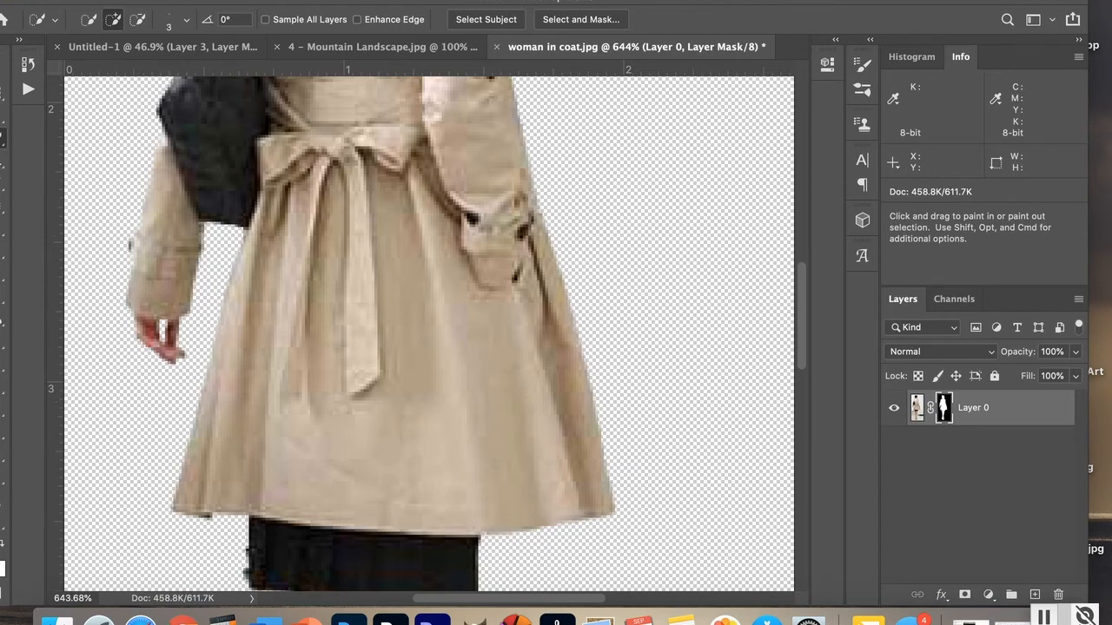
Step: Move the masked woman layer into the Untitled-1 mountain composition
left_click_drag(77, 2, 122, 2)
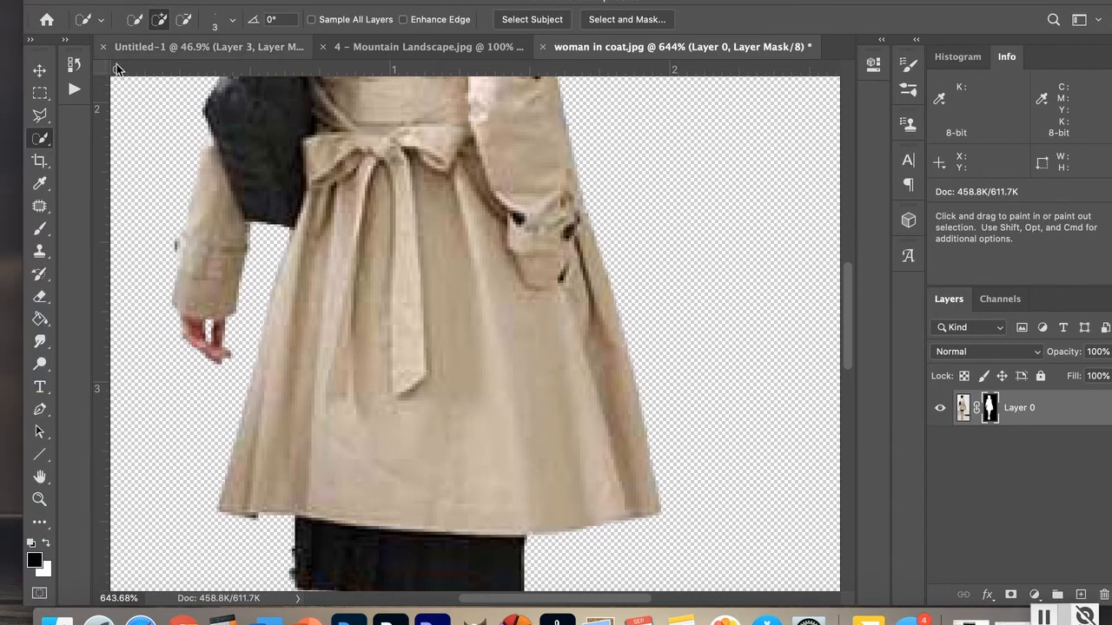
double_click(39, 477)
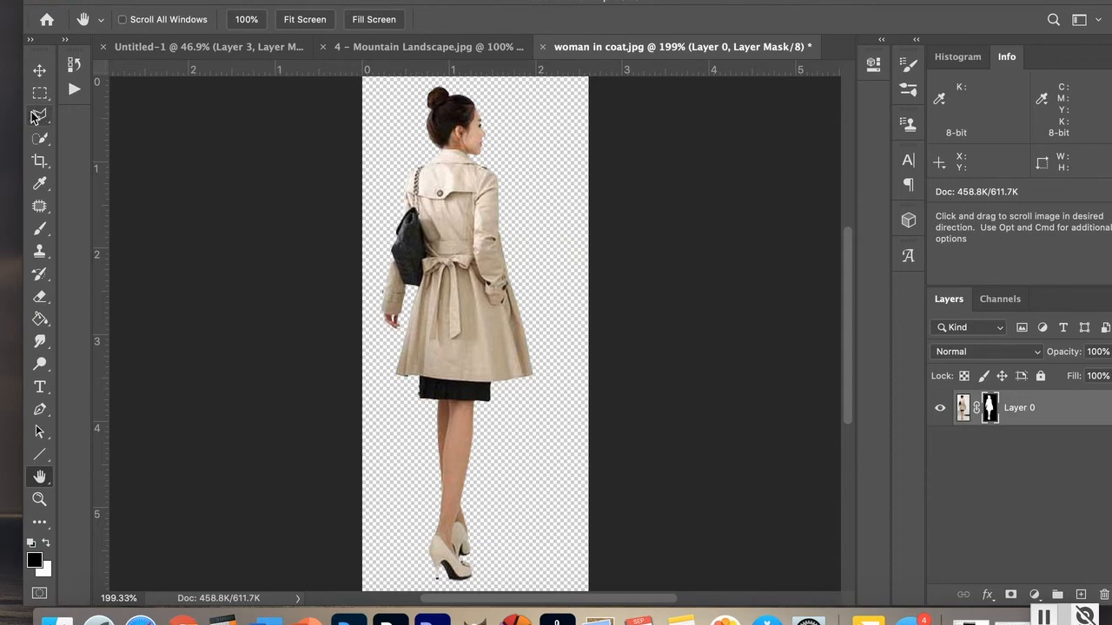
left_click(40, 72)
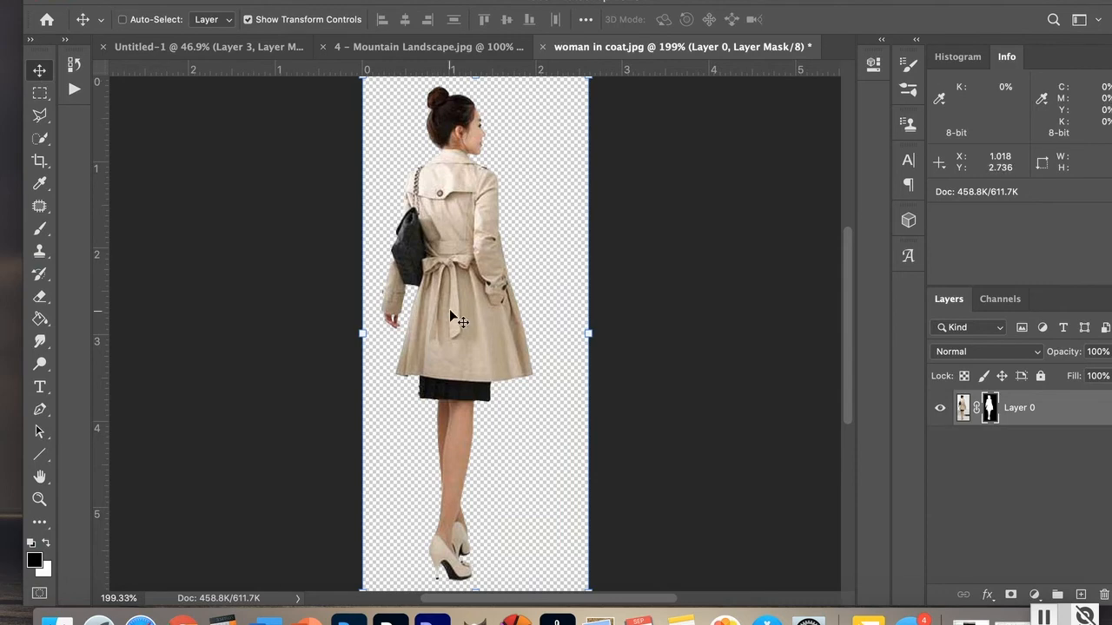
left_click_drag(452, 316, 643, 240)
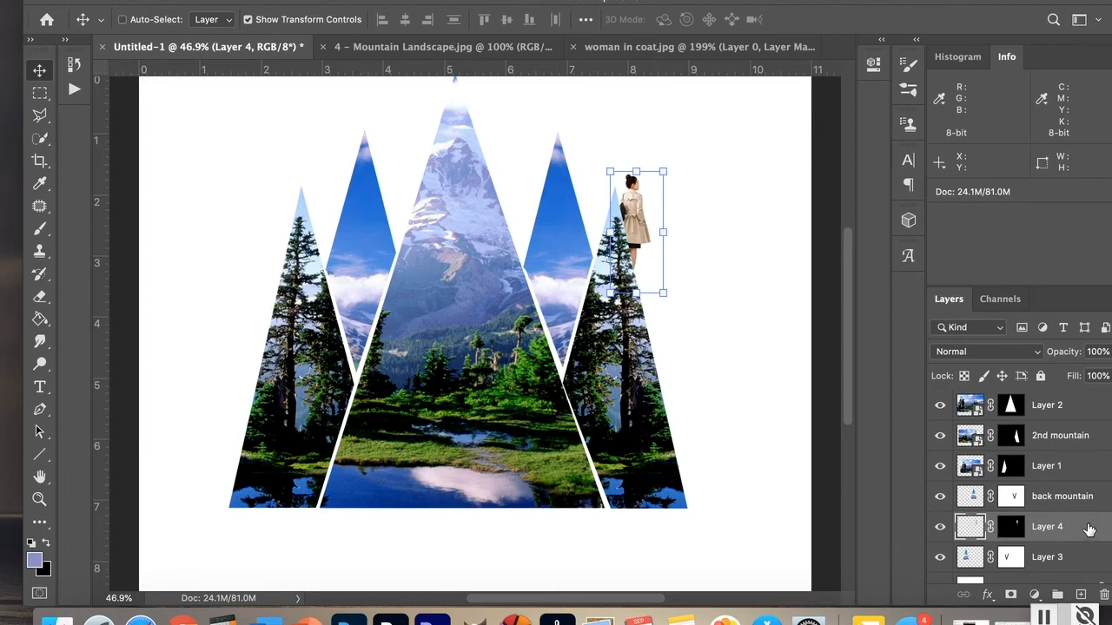
Step: Move the new layer to the top of the layer stack and rename it woman
left_click_drag(1089, 528, 1072, 398)
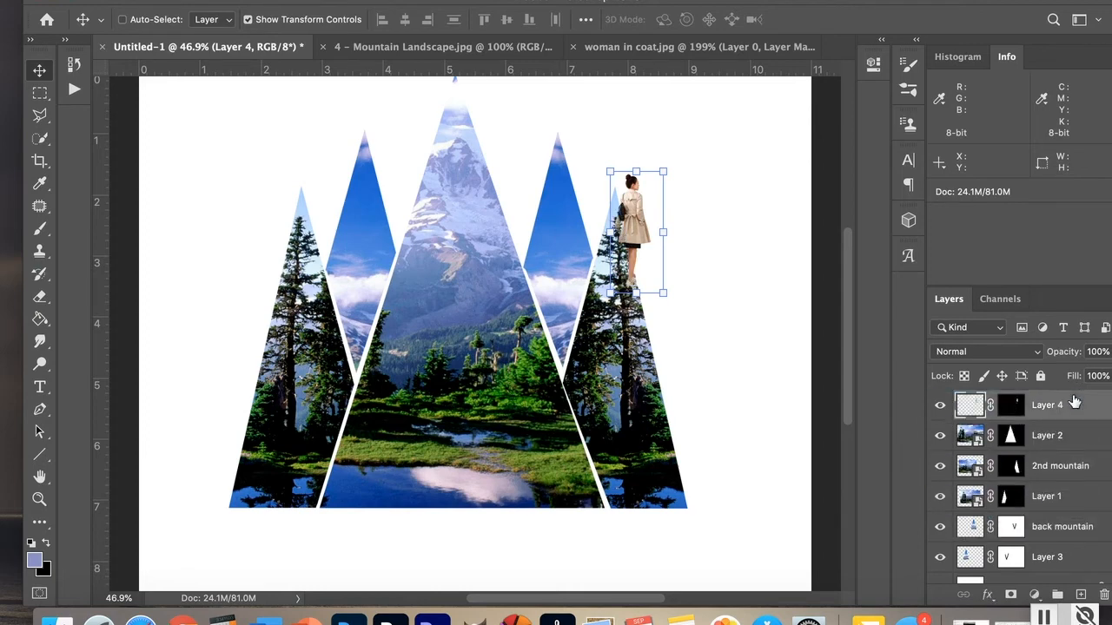
double_click(1047, 404)
type("woman")
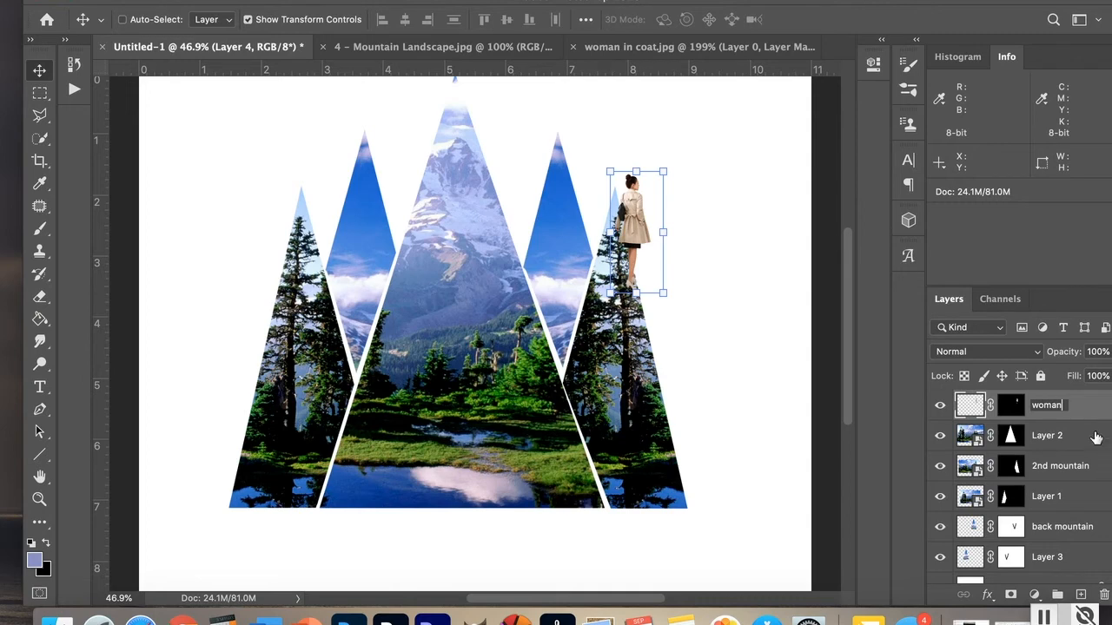
left_click(1092, 405)
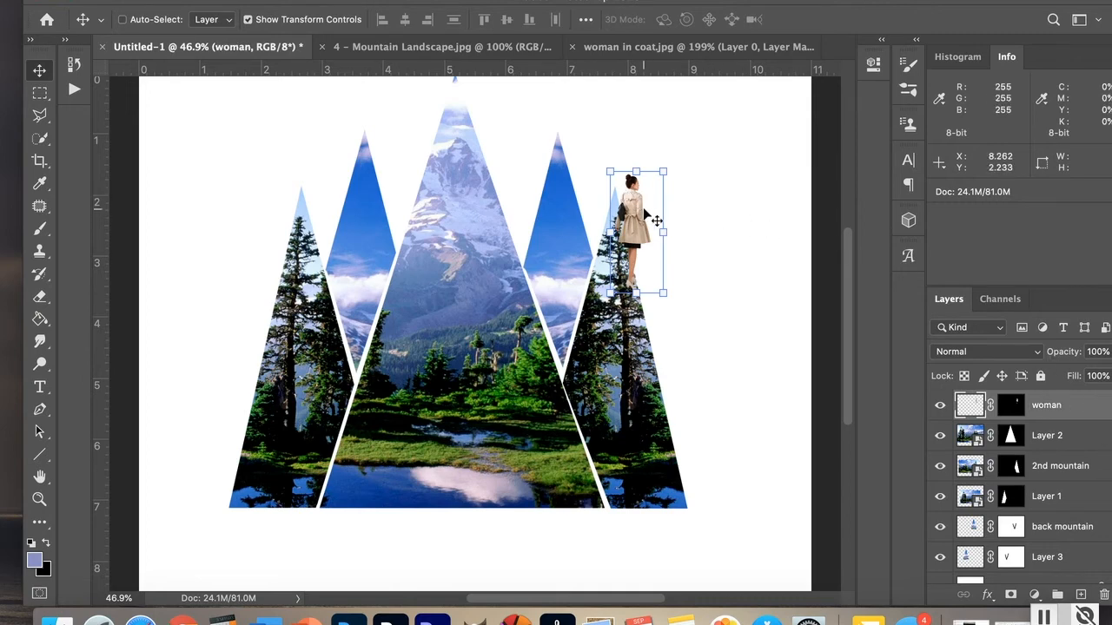
Step: Position the woman at the bottom centre of the composition, in front of the lake
left_click_drag(644, 209, 512, 467)
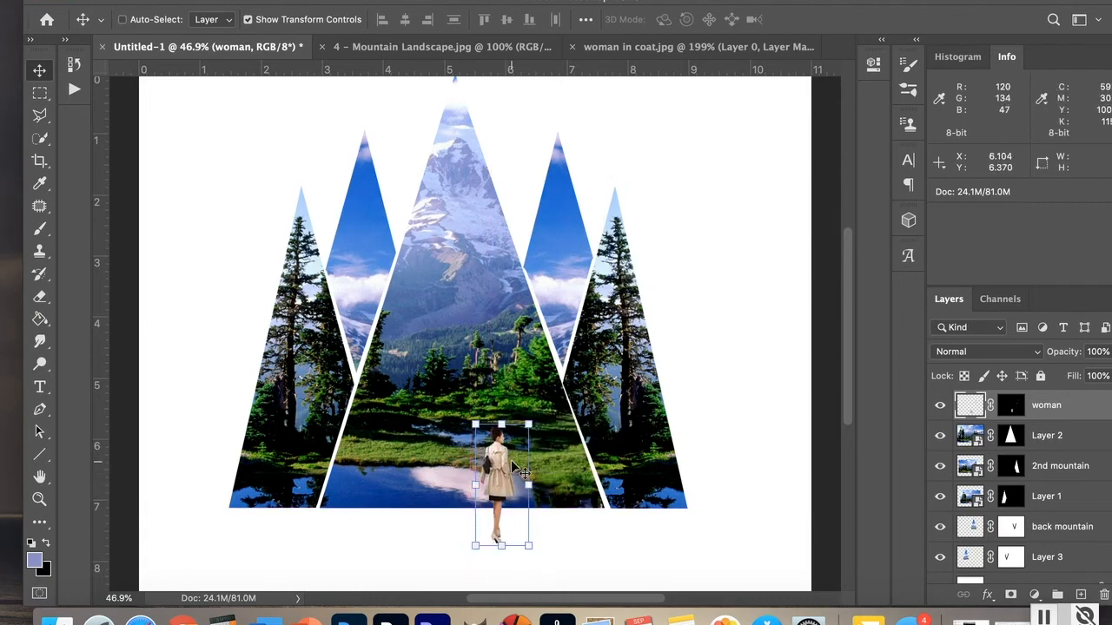
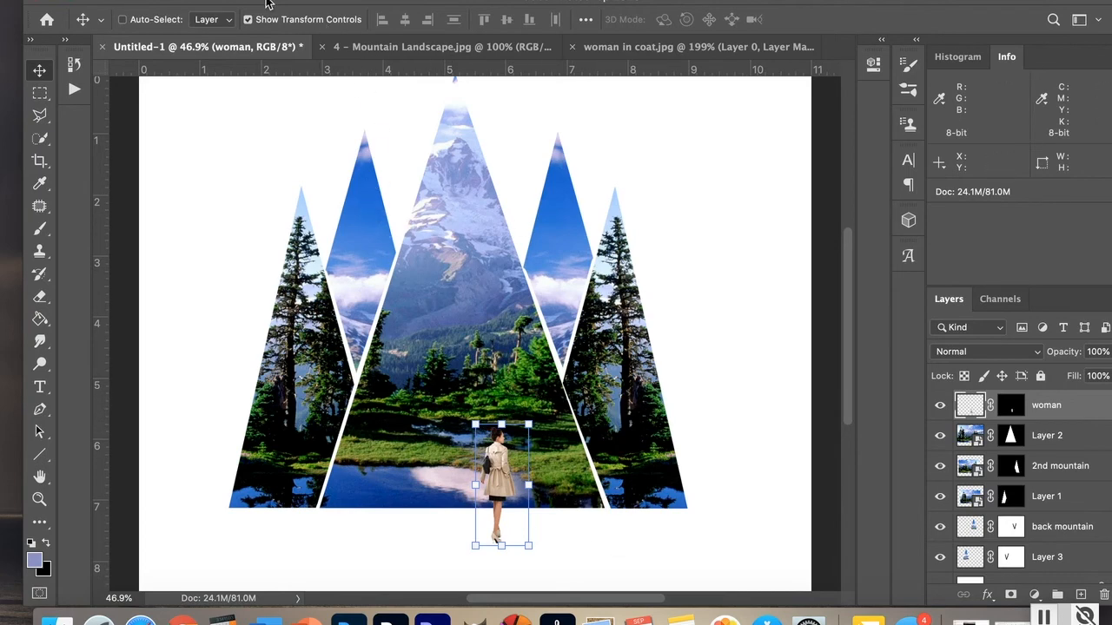
Step: Flip the woman layer horizontally
left_click(172, 1)
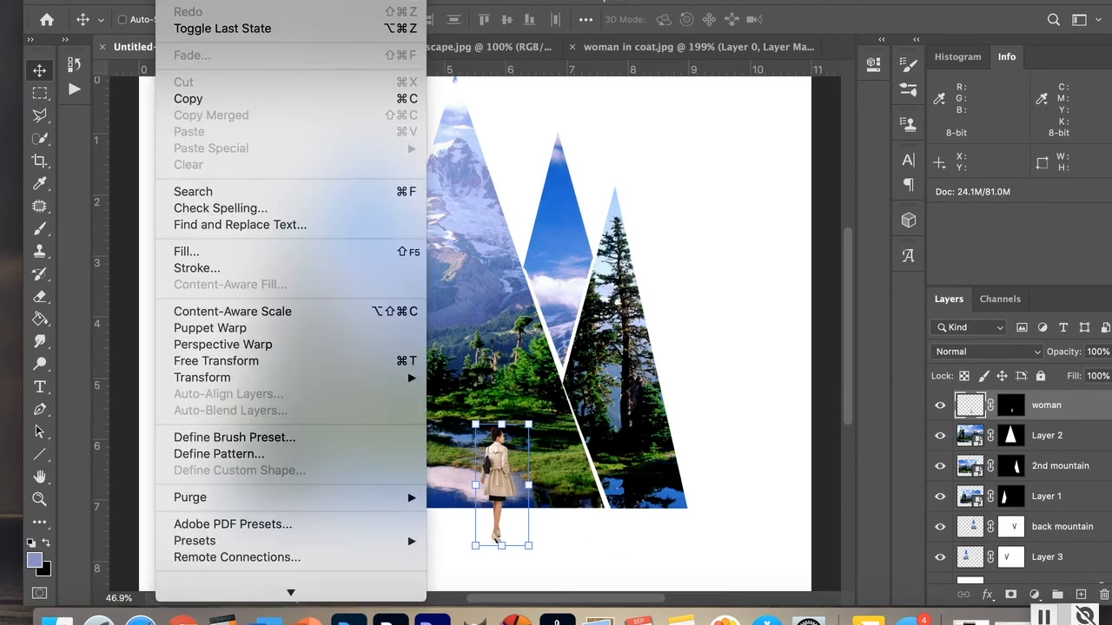
mouse_move(202, 380)
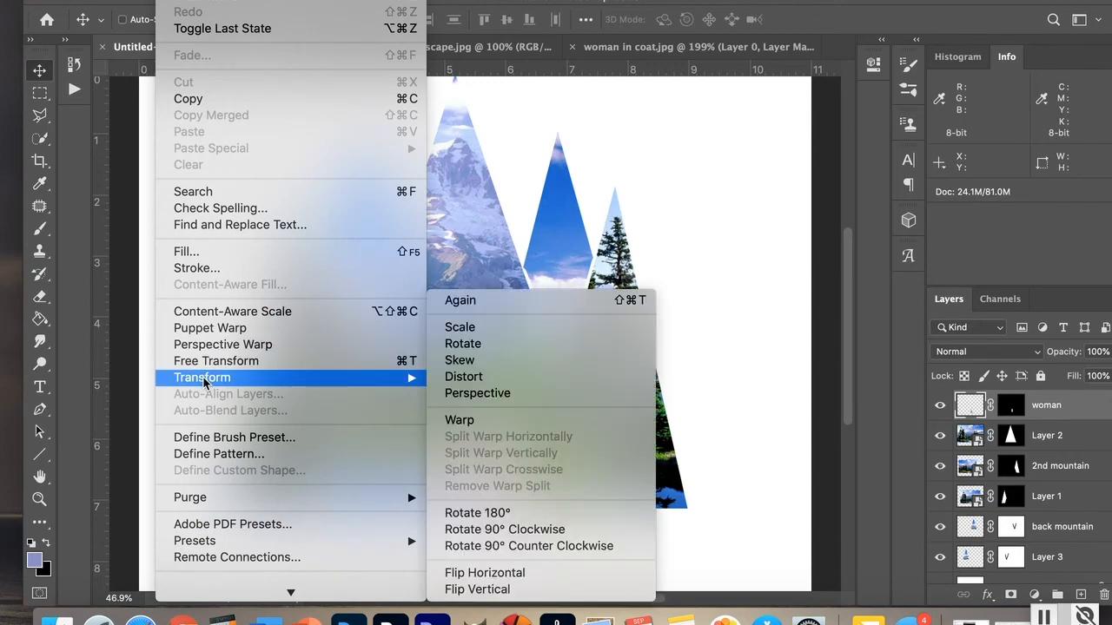
left_click(514, 575)
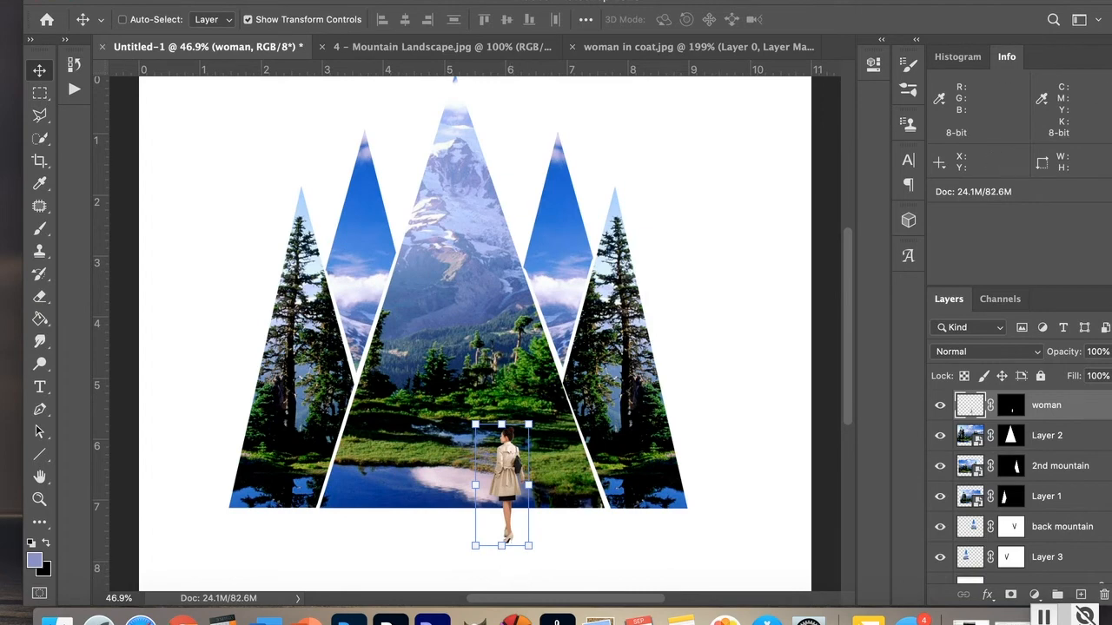
Step: Convert the woman layer to a smart object
left_click(266, 1)
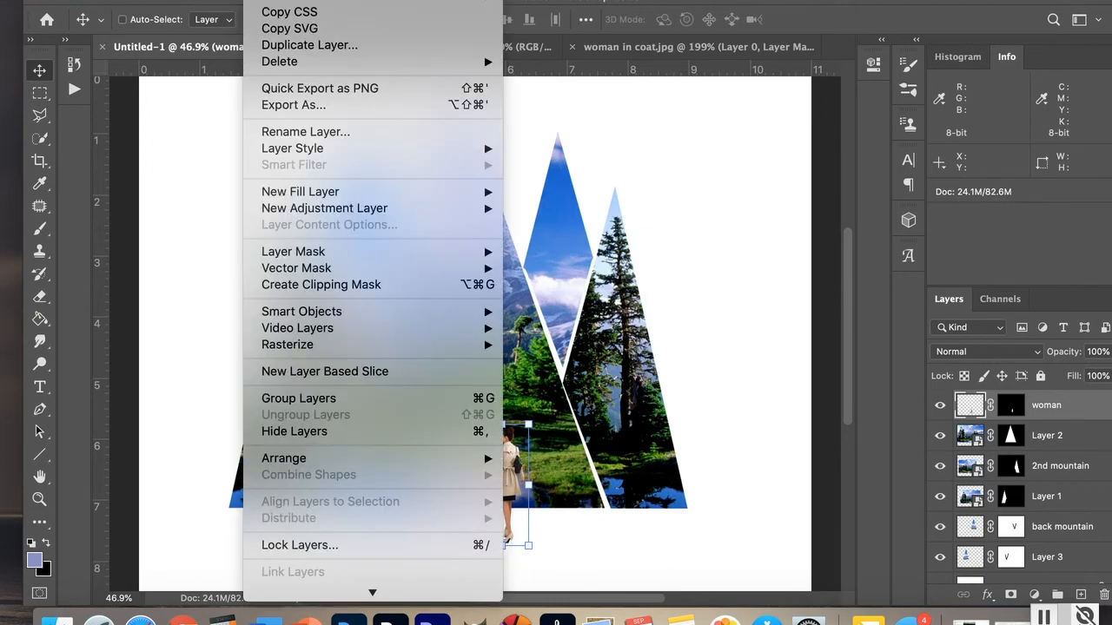
mouse_move(344, 352)
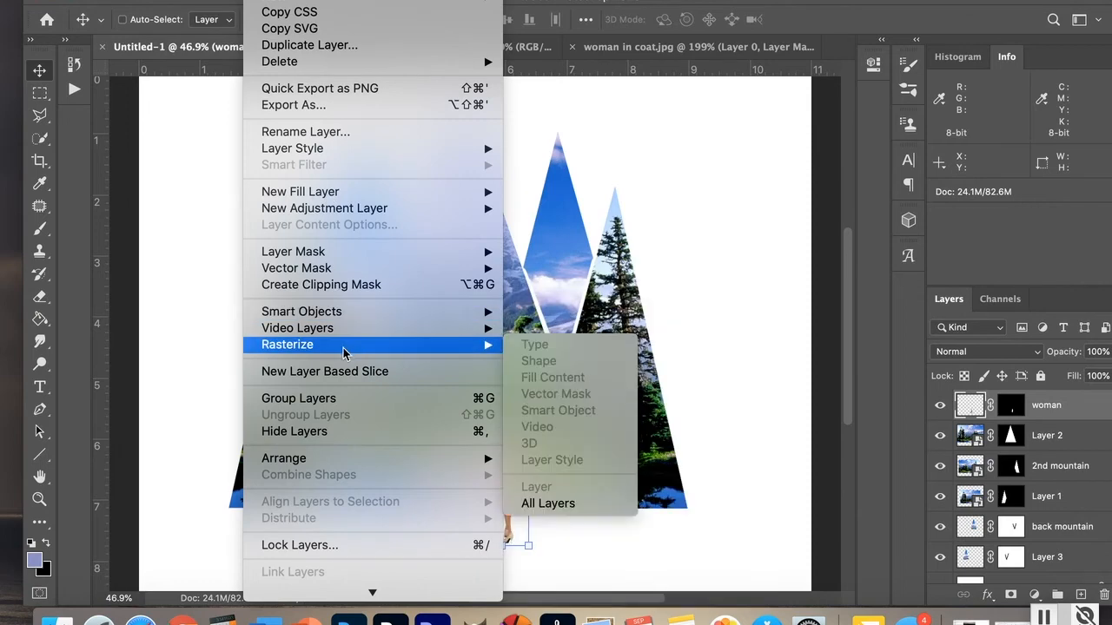
mouse_move(343, 314)
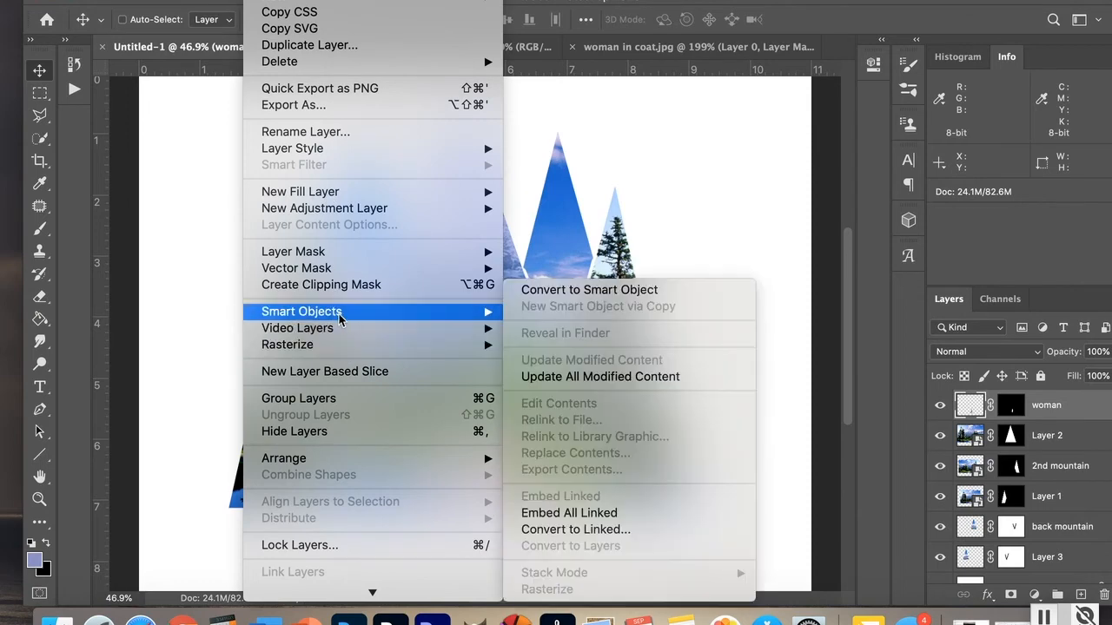
left_click(548, 296)
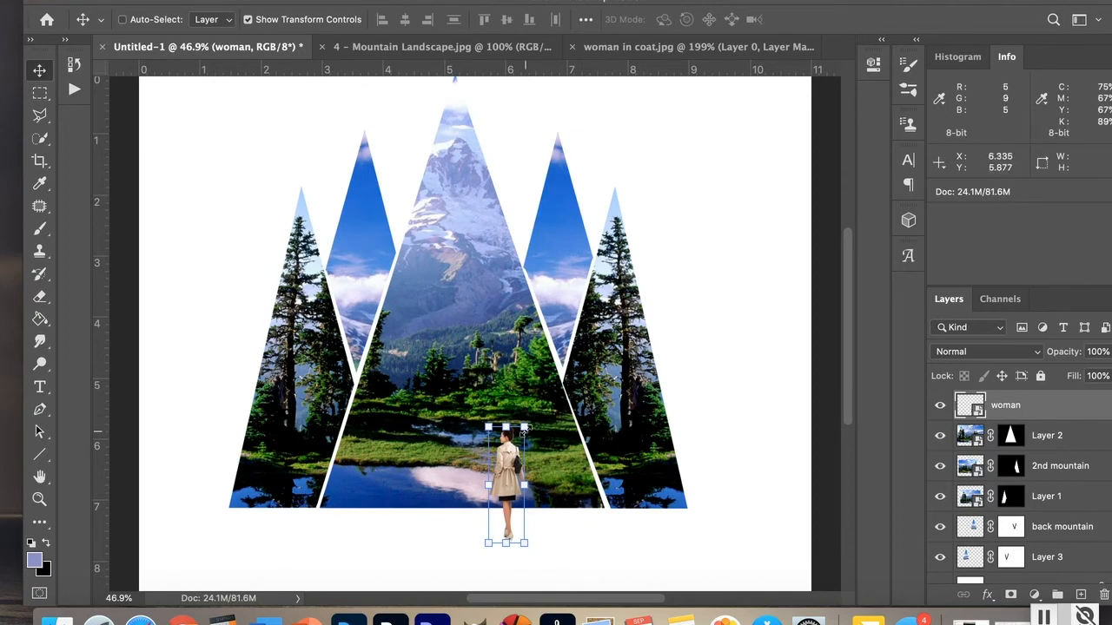
Step: Enlarge the woman to about 277% and reposition her in front of the central mountain and lake
left_click(524, 427)
left_click_drag(524, 427, 625, 260)
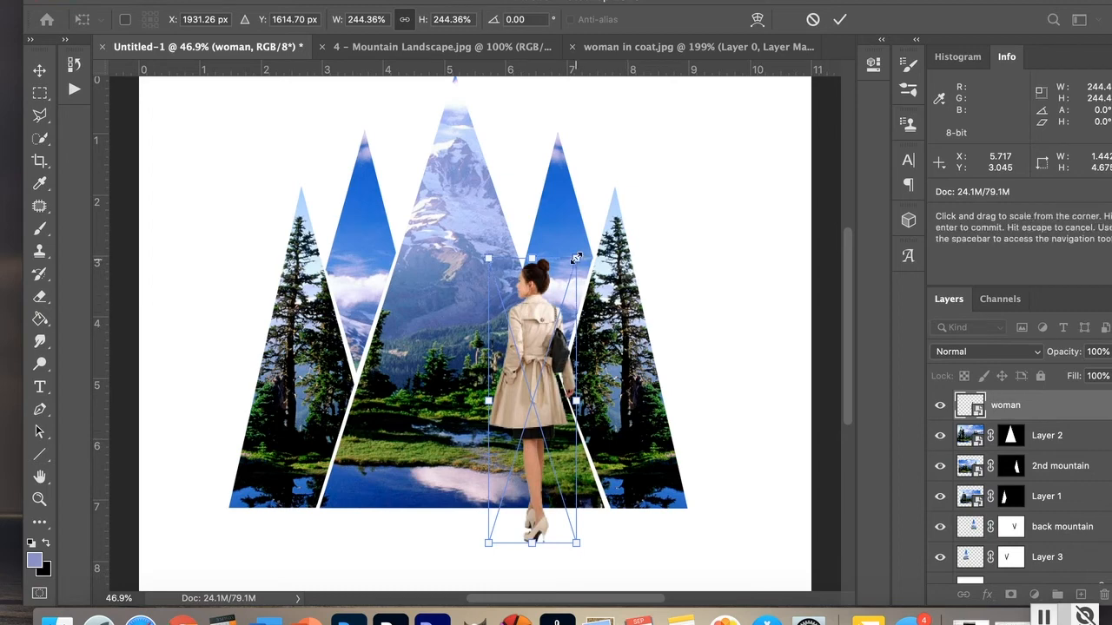
left_click_drag(576, 258, 599, 224)
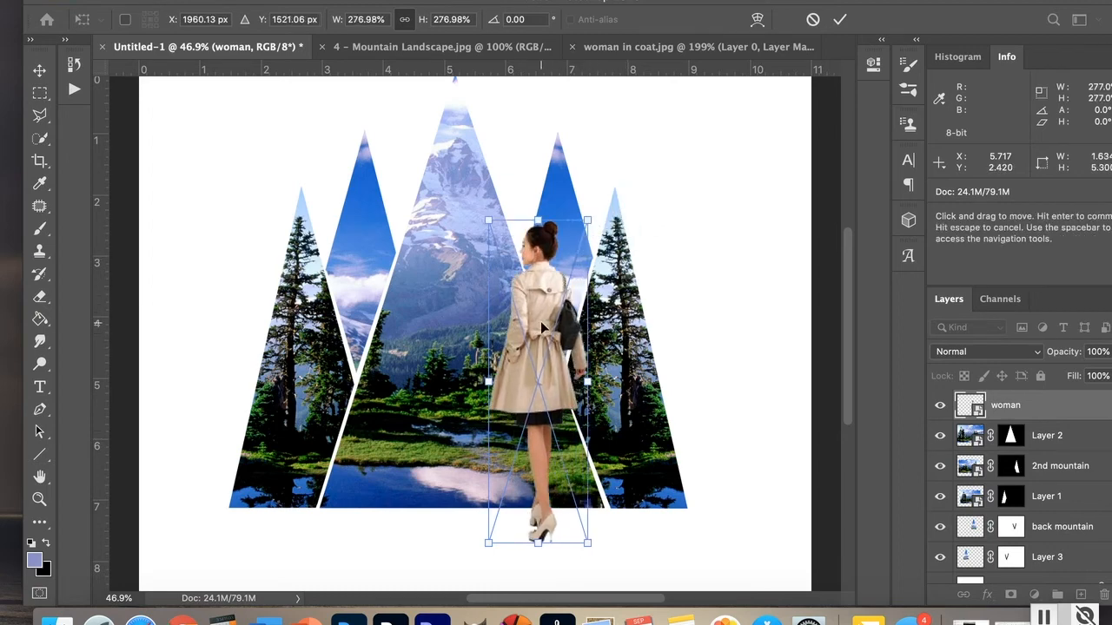
left_click_drag(542, 321, 528, 333)
key("Return")
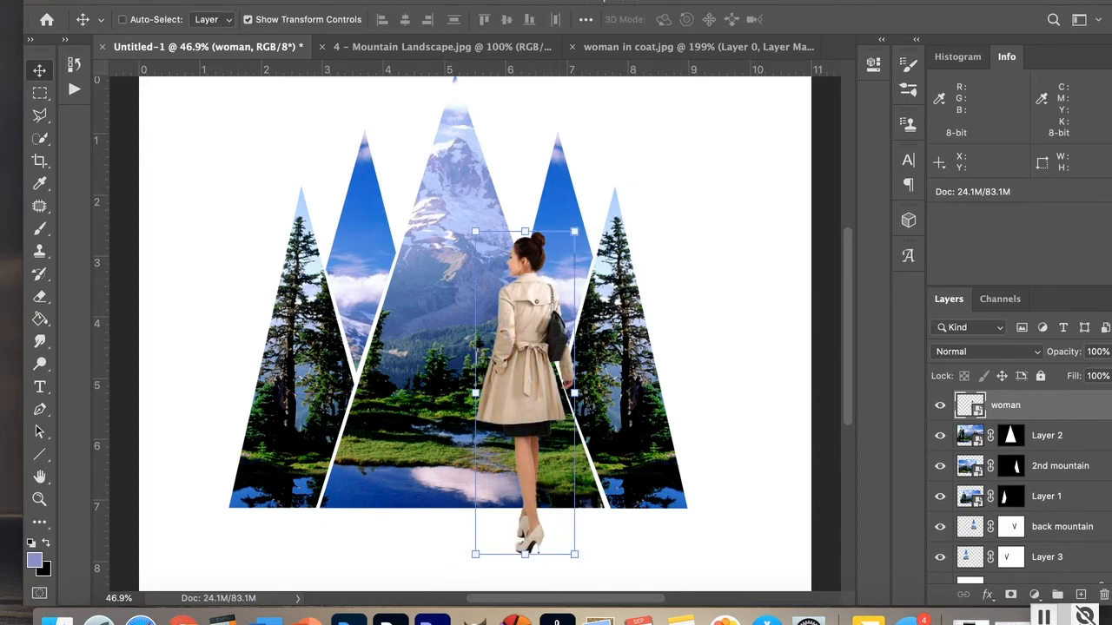
Step: Apply a Black & White smart filter with the Yellow Filter preset to the woman, then nudge her slightly left
left_click(219, 0)
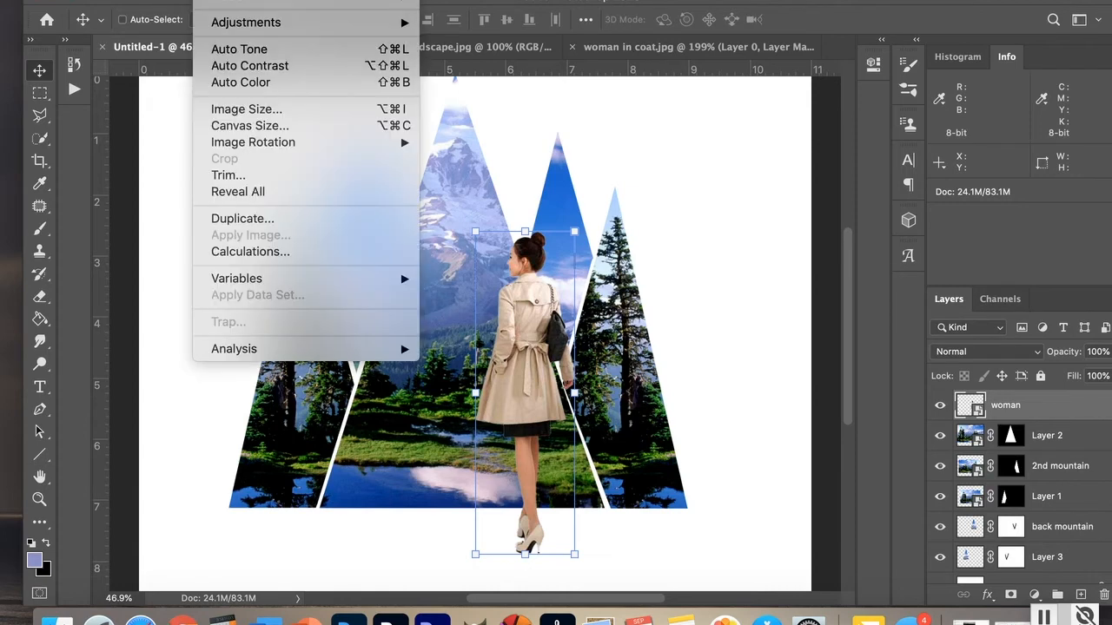
mouse_move(222, 30)
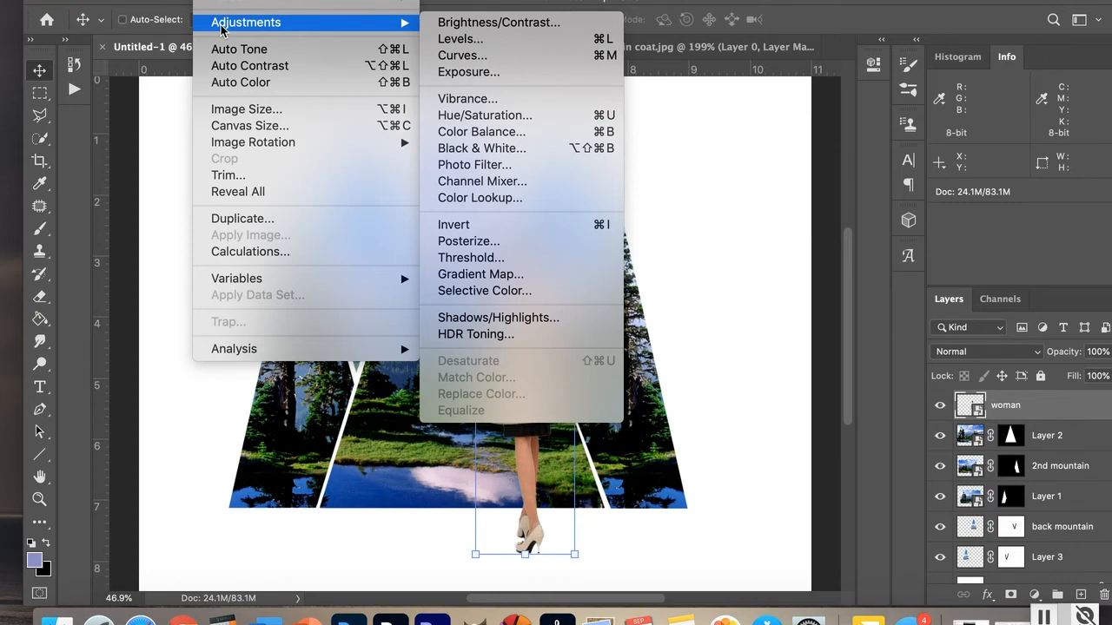
left_click(472, 153)
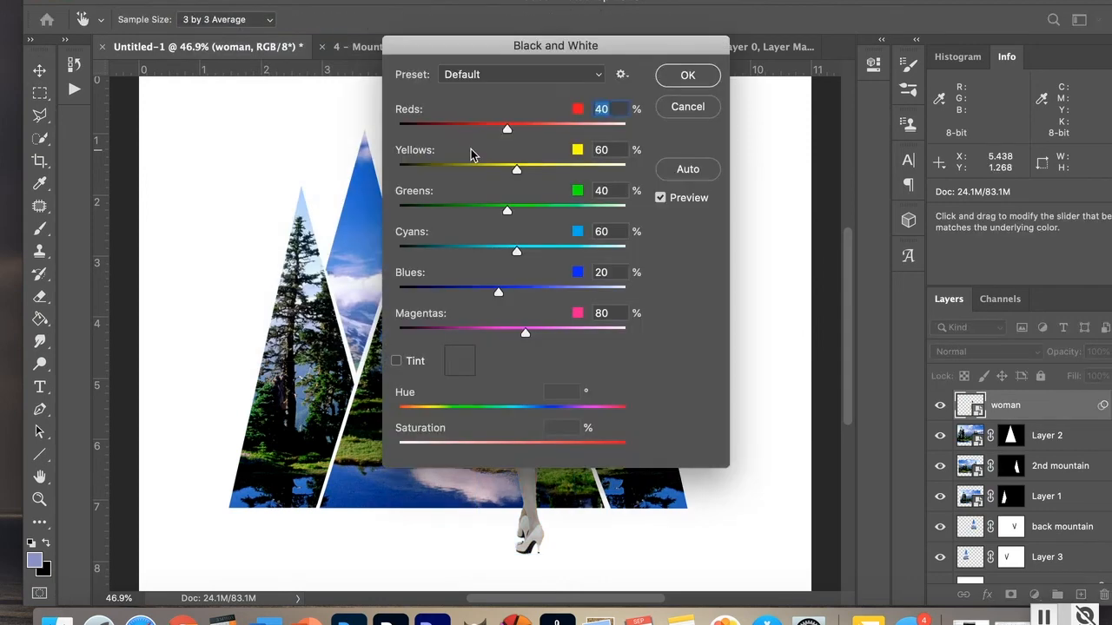
left_click_drag(665, 45, 346, 75)
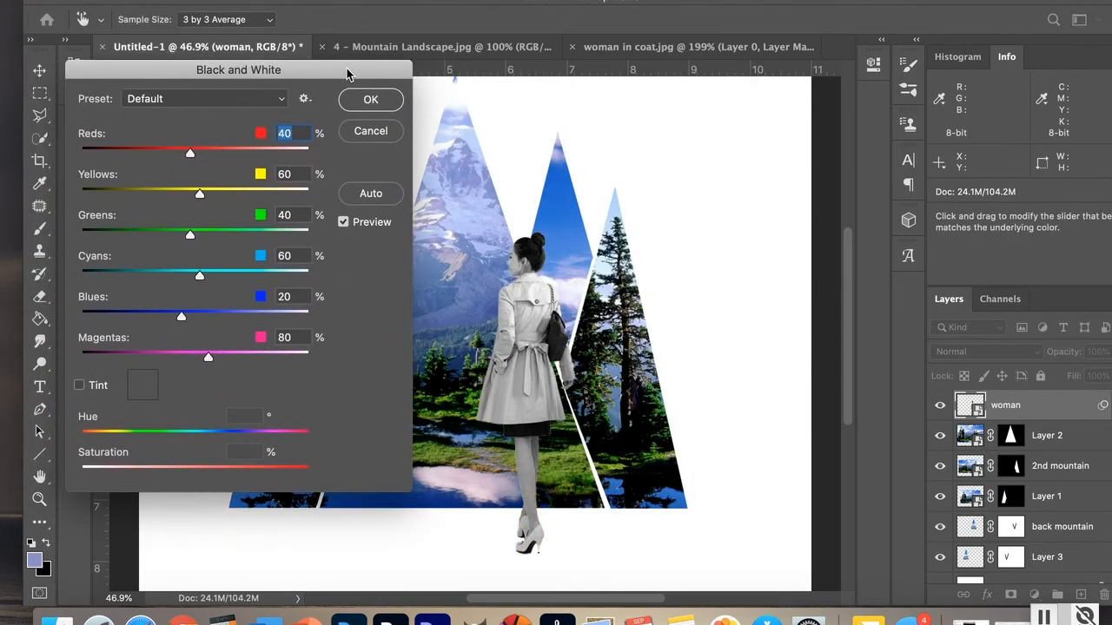
left_click(280, 100)
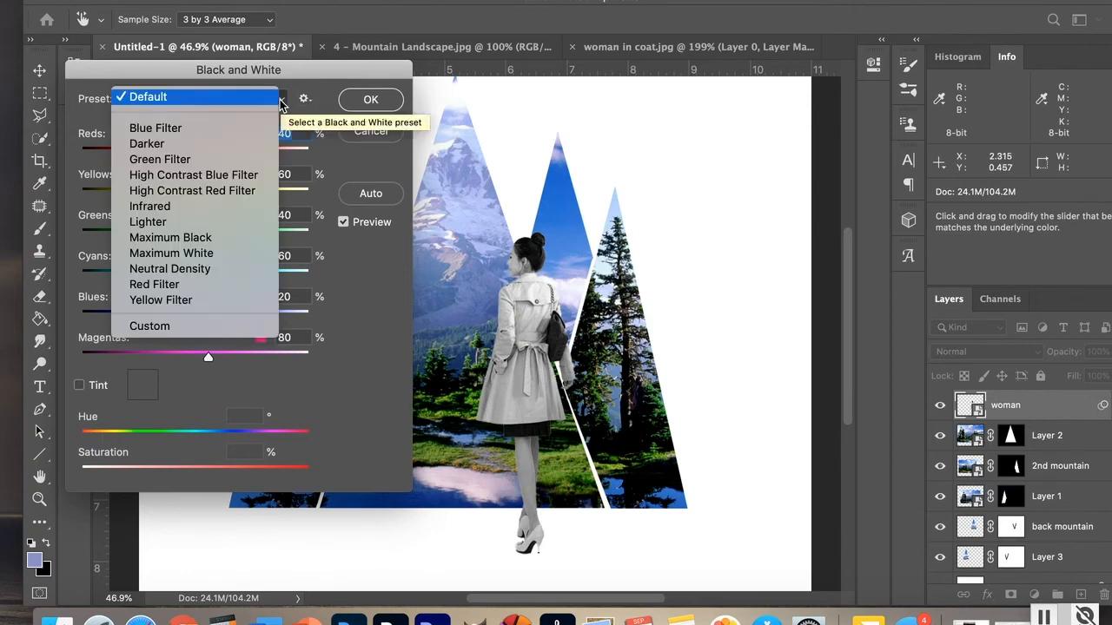
left_click(166, 128)
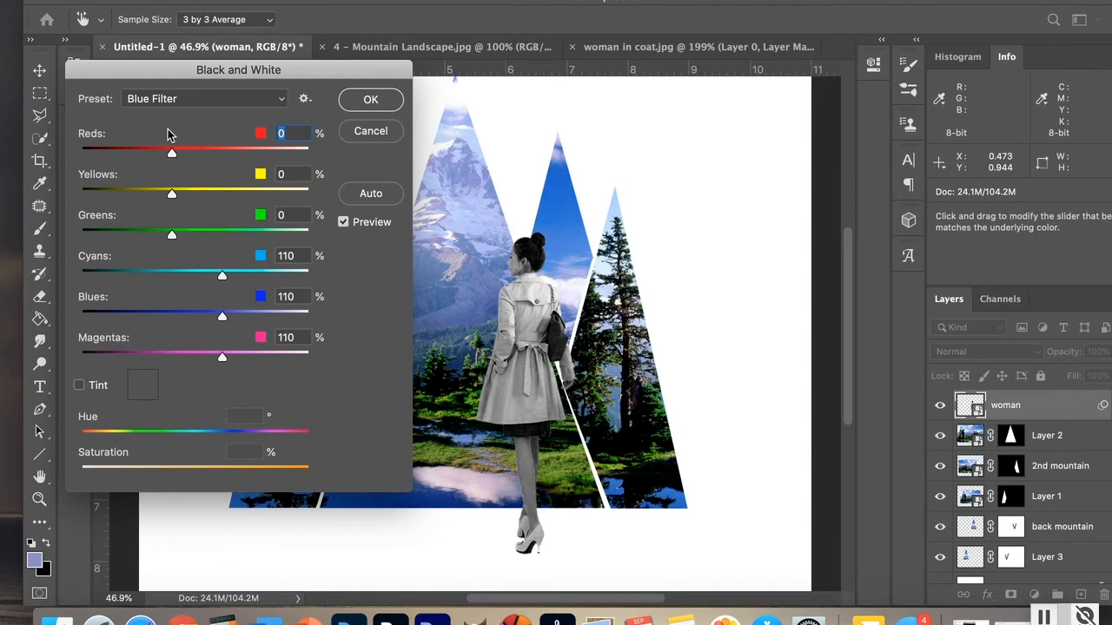
left_click(283, 100)
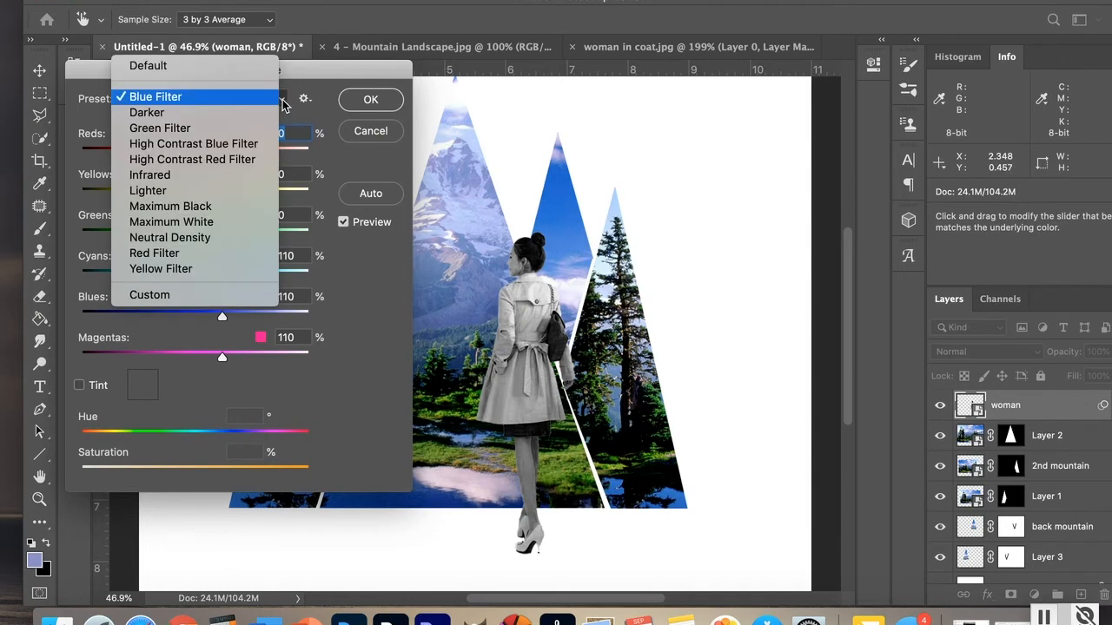
left_click(174, 113)
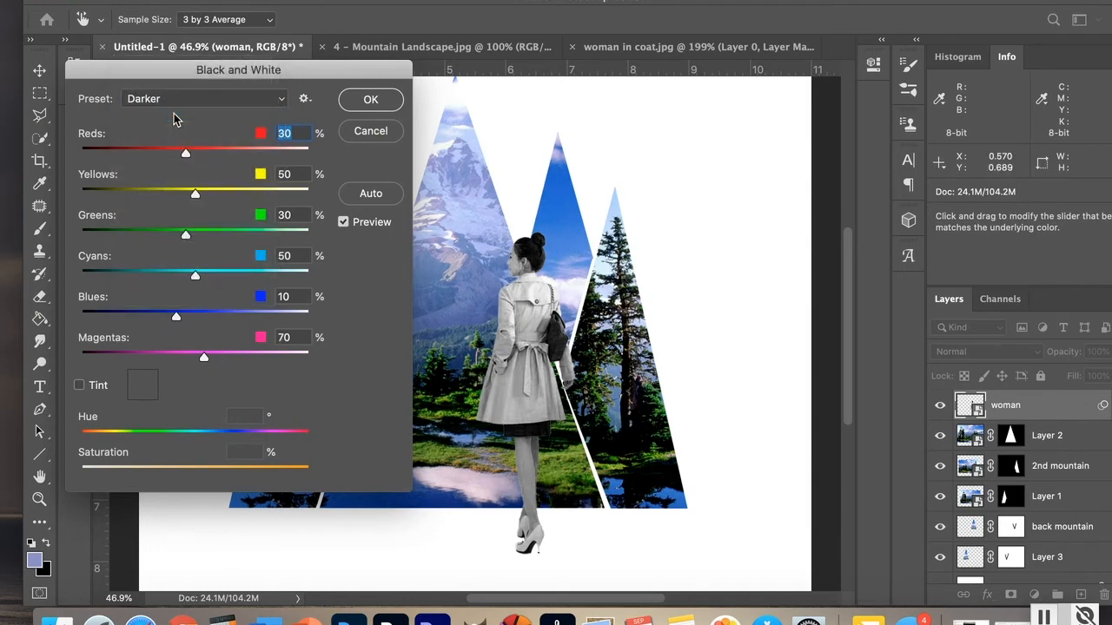
left_click(282, 103)
left_click(221, 112)
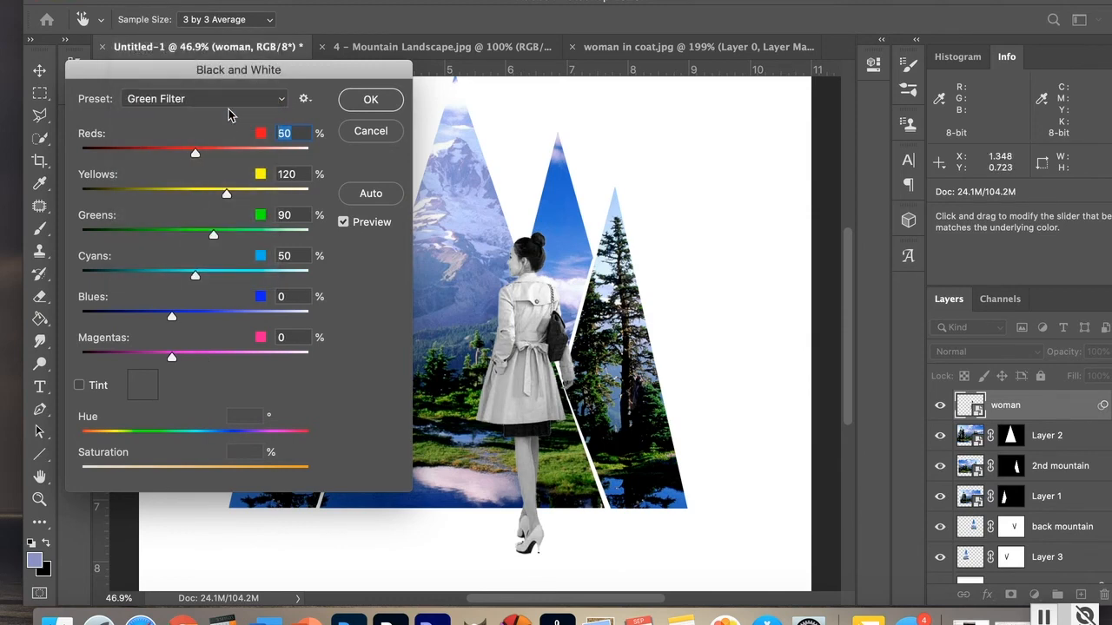
left_click(282, 103)
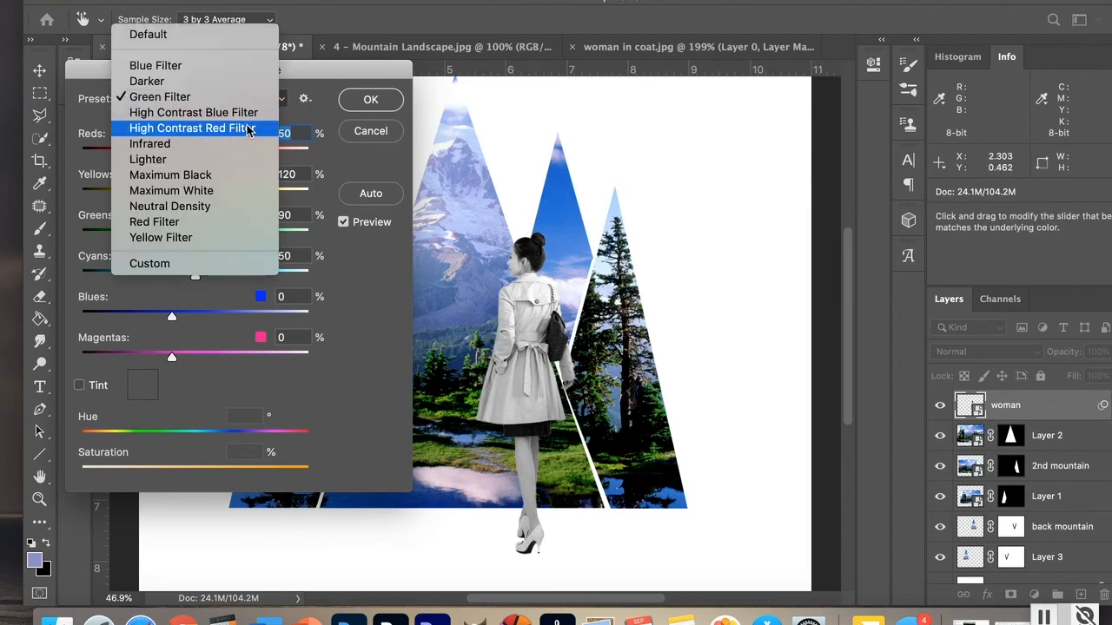
left_click(250, 128)
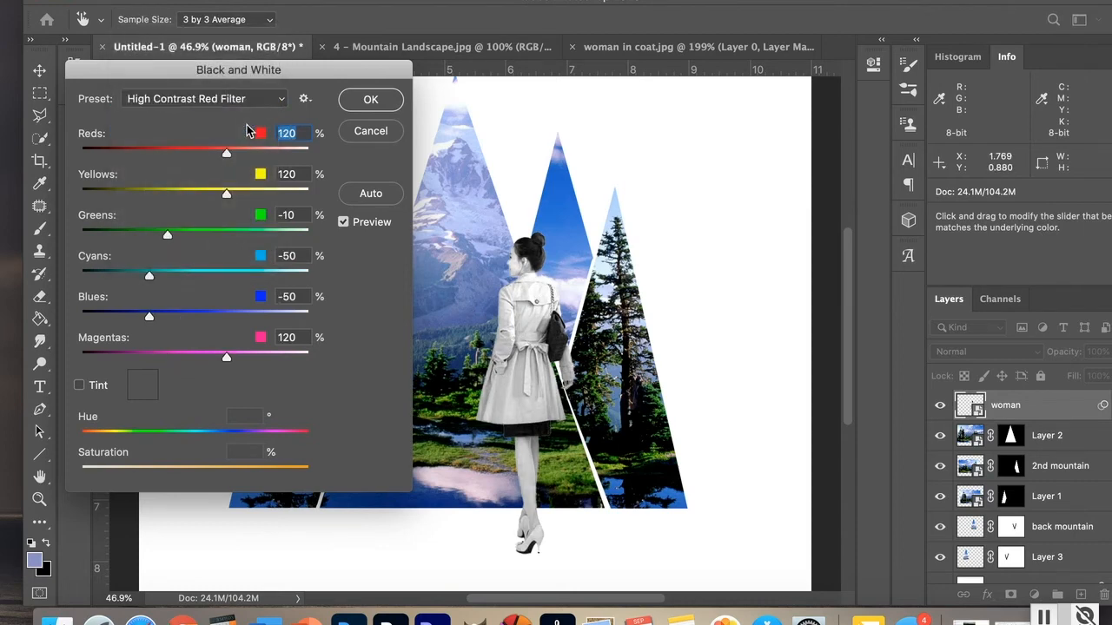
left_click(282, 102)
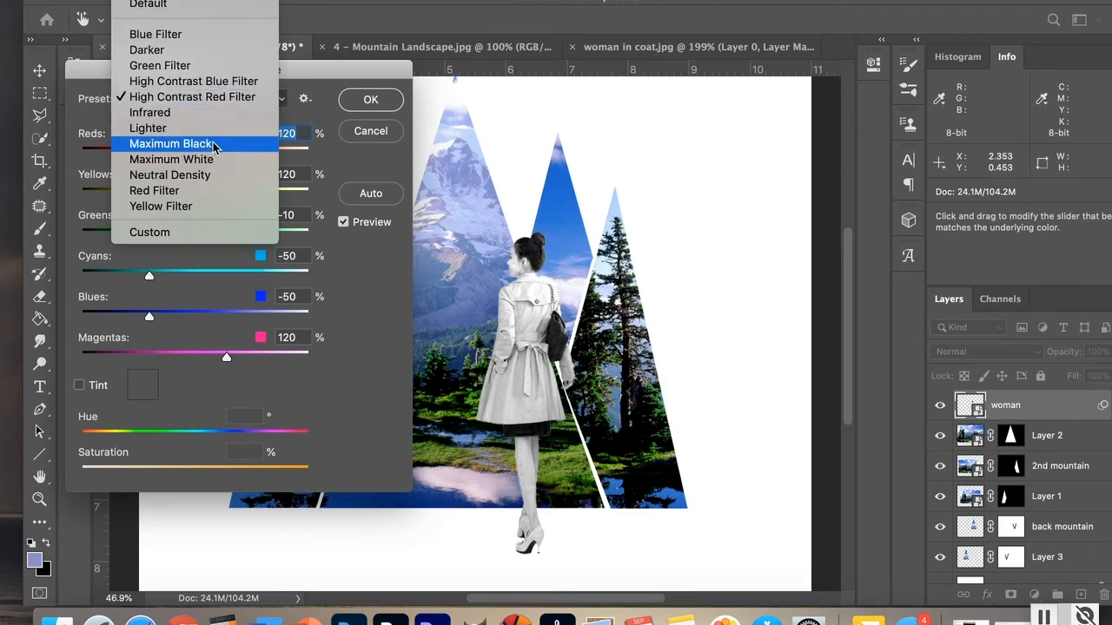
left_click(174, 208)
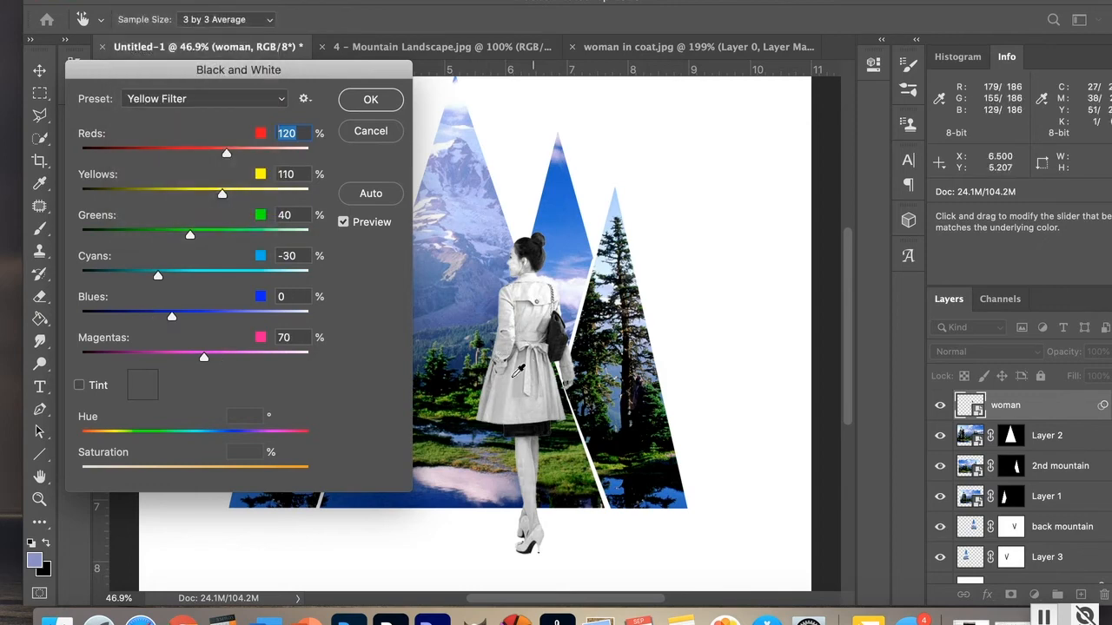
left_click(364, 102)
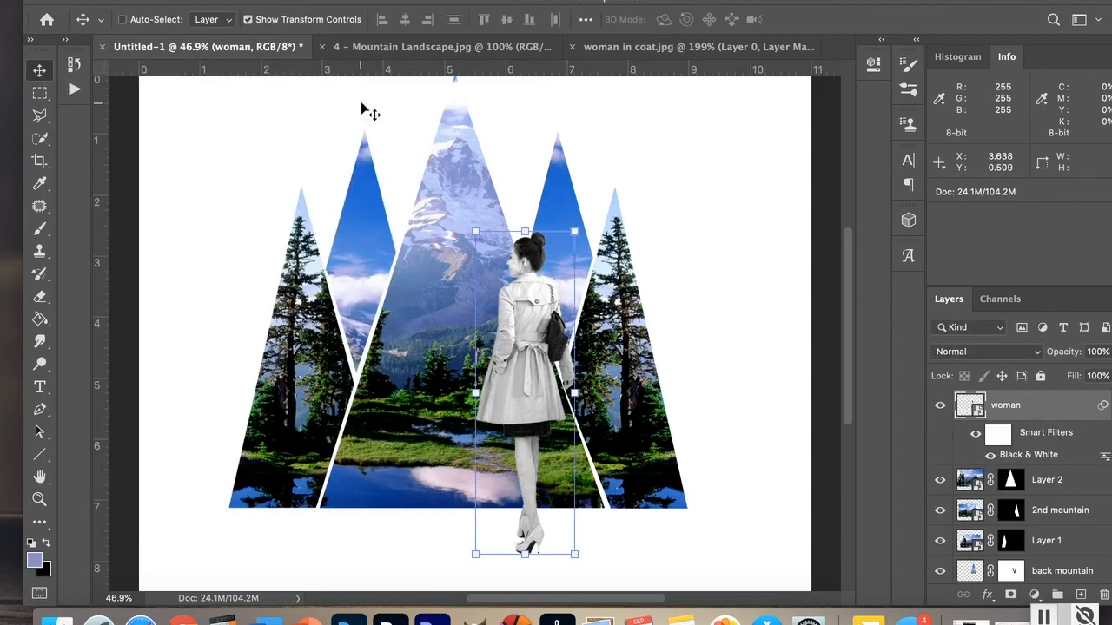
left_click_drag(526, 387, 506, 387)
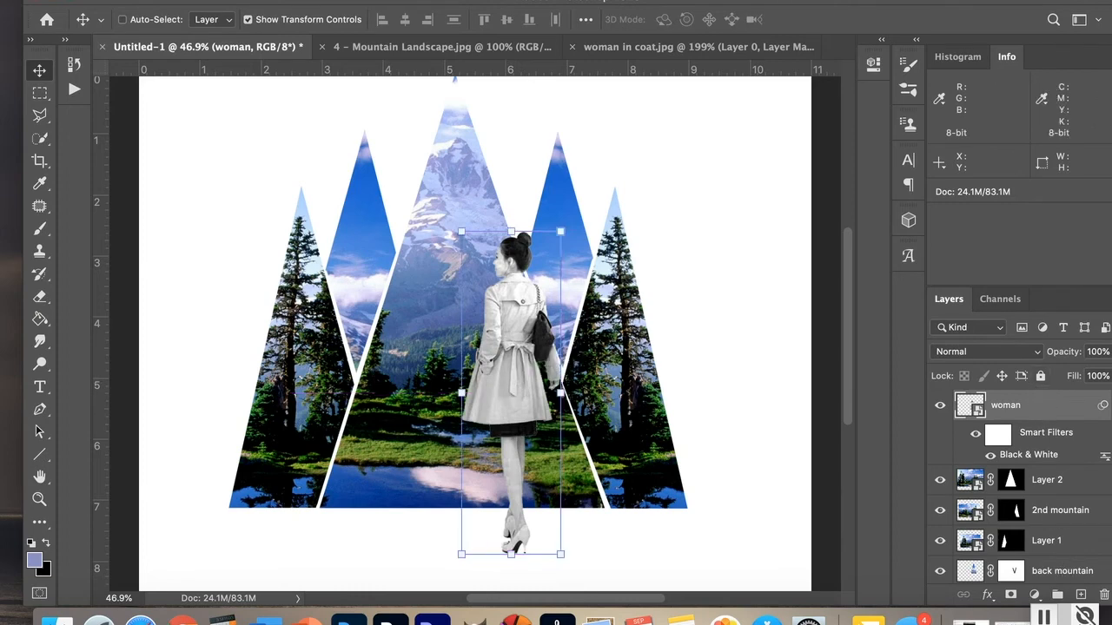
left_click(130, 0)
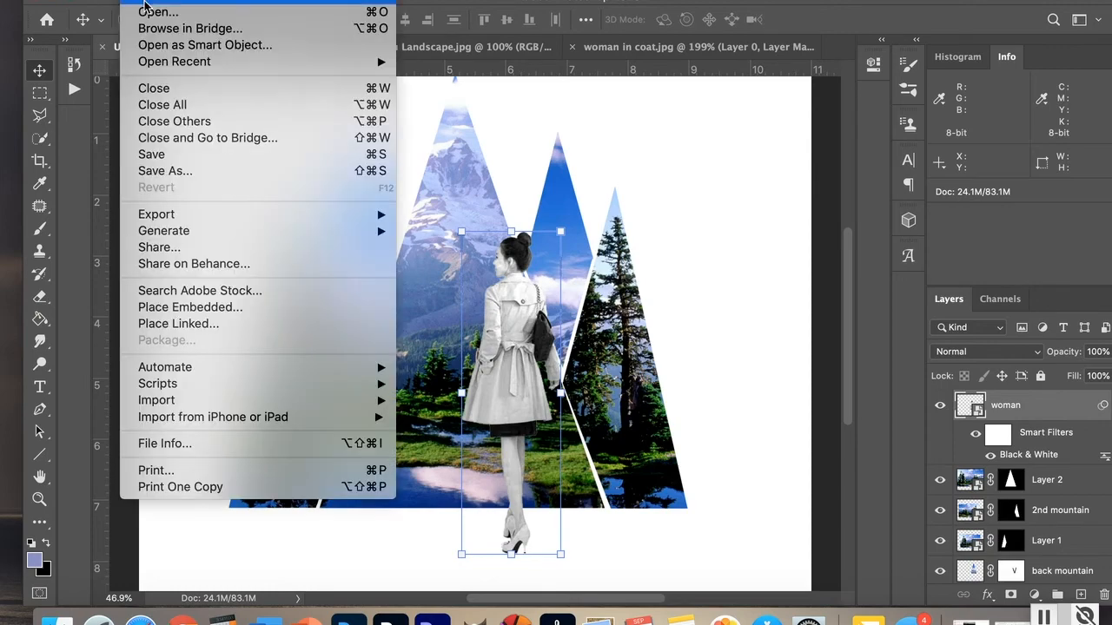
left_click(144, 1)
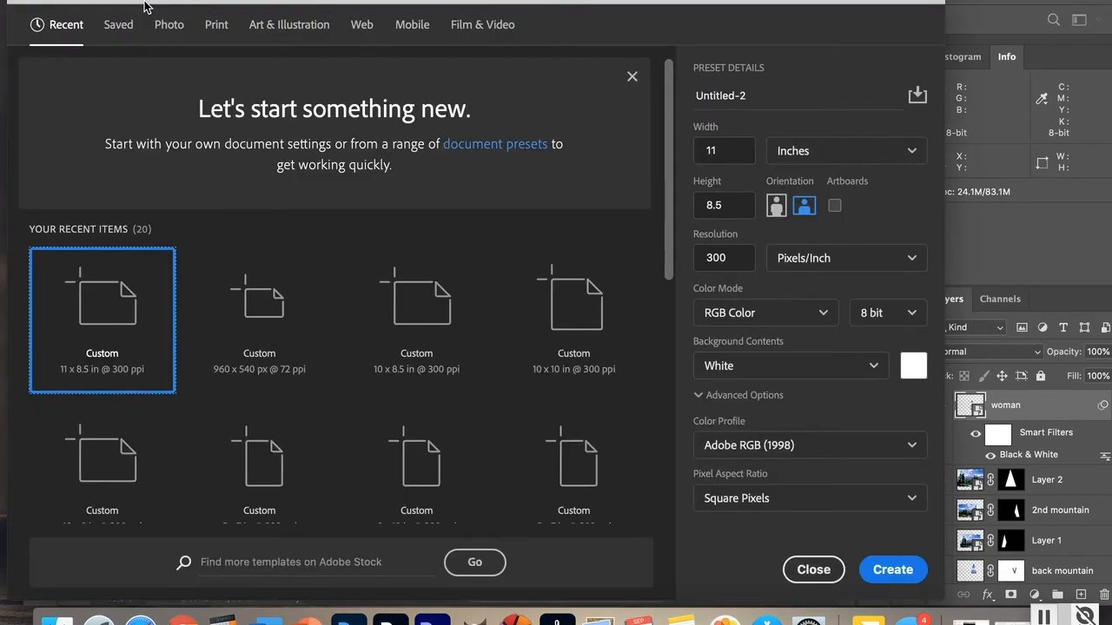
key("Escape")
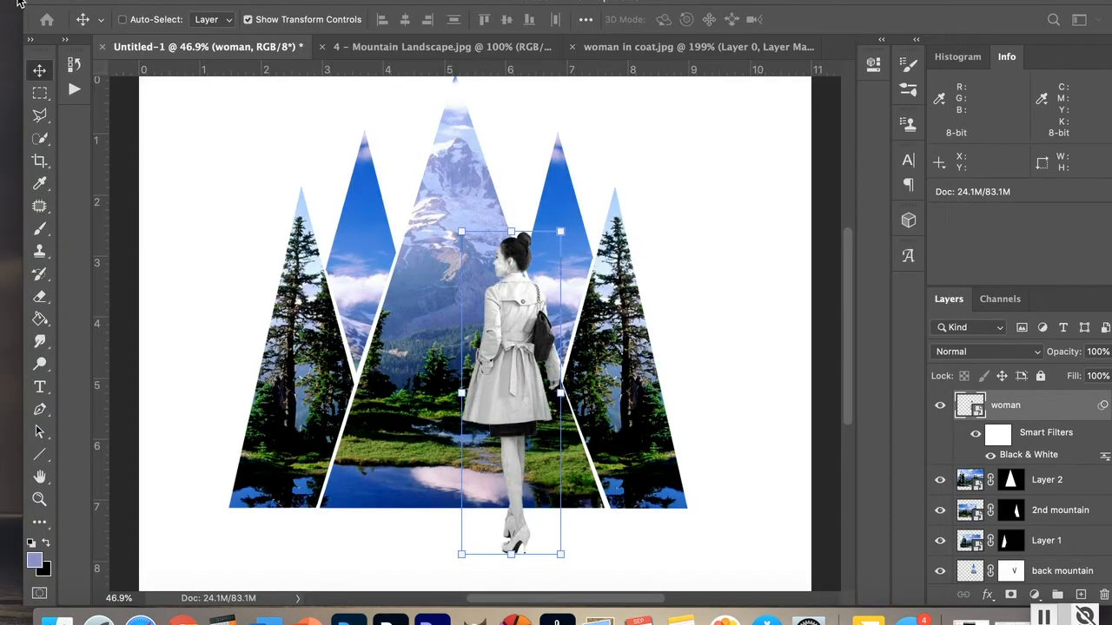
Step: Open FISHSHAPED.png from the Desktop
left_click(130, 0)
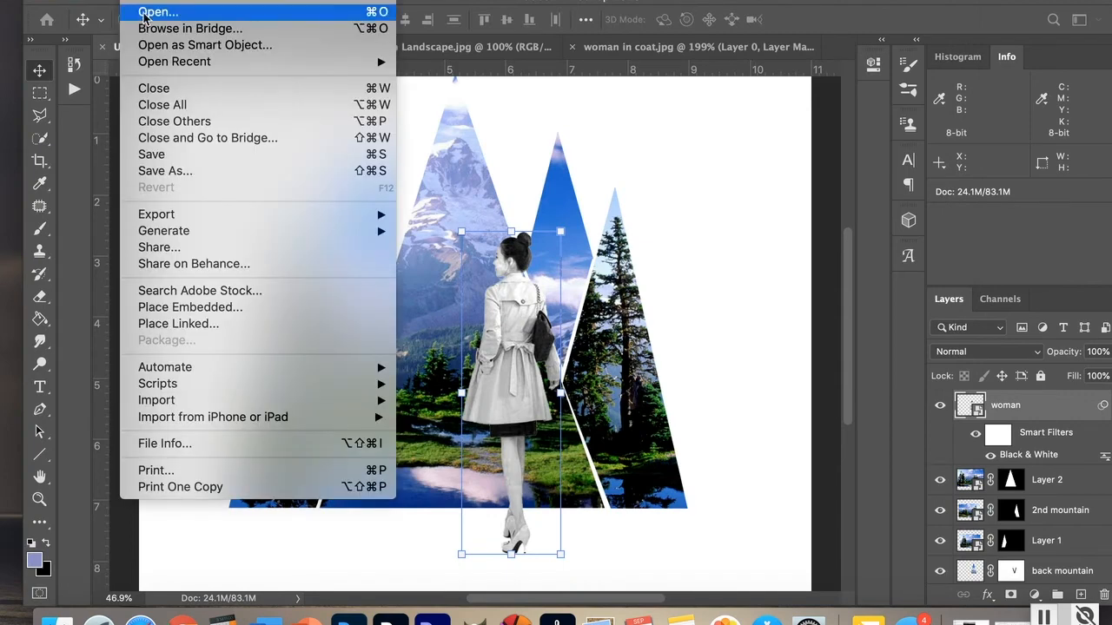
left_click(145, 13)
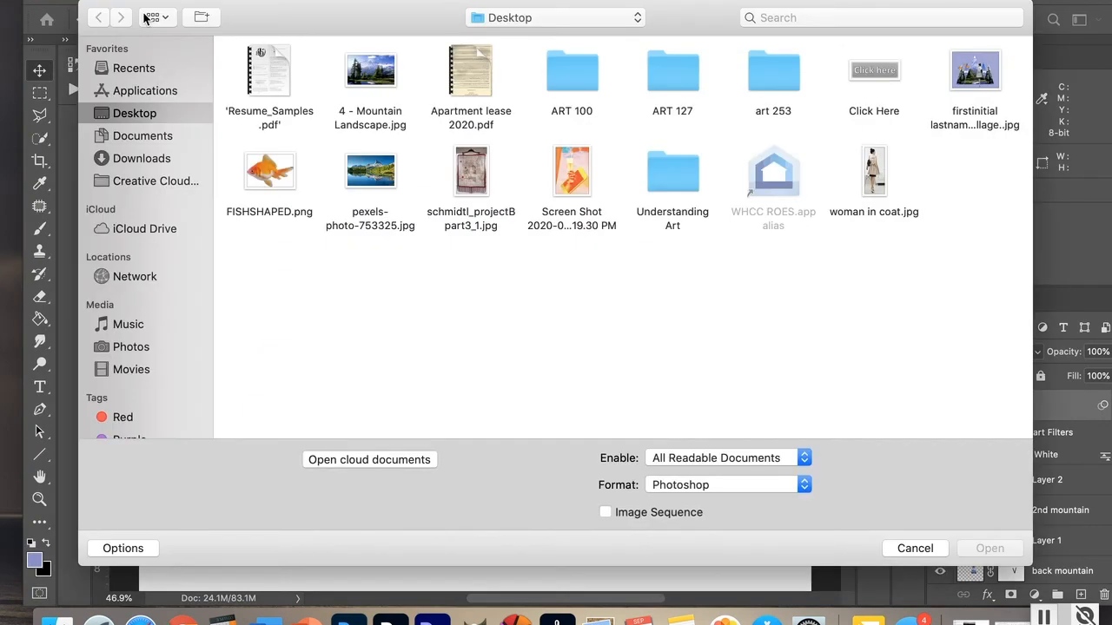
left_click(274, 174)
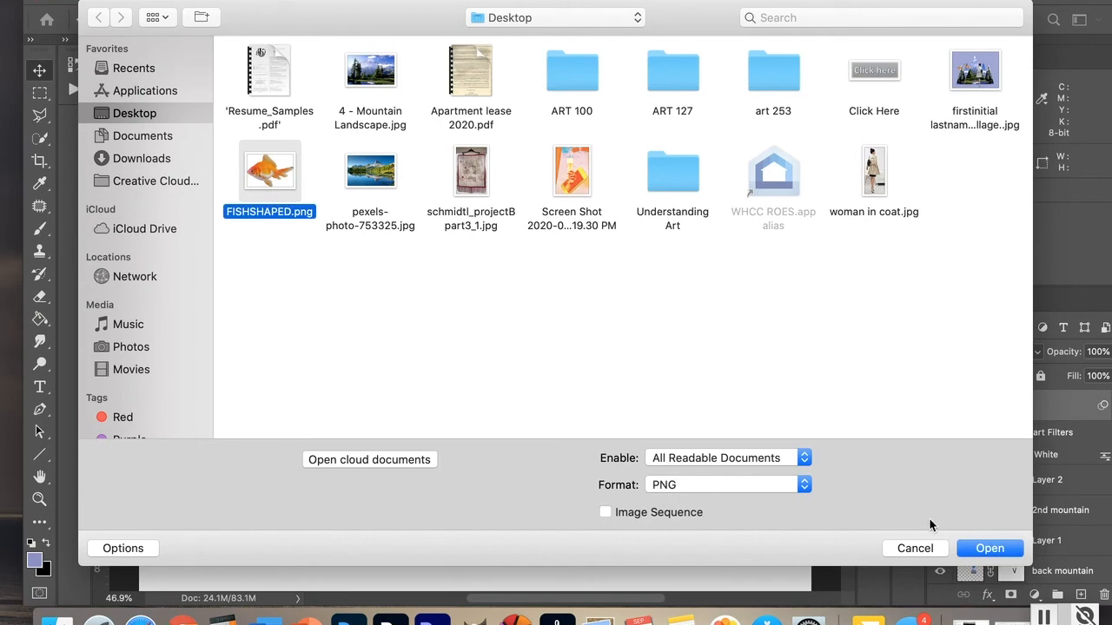
left_click(987, 550)
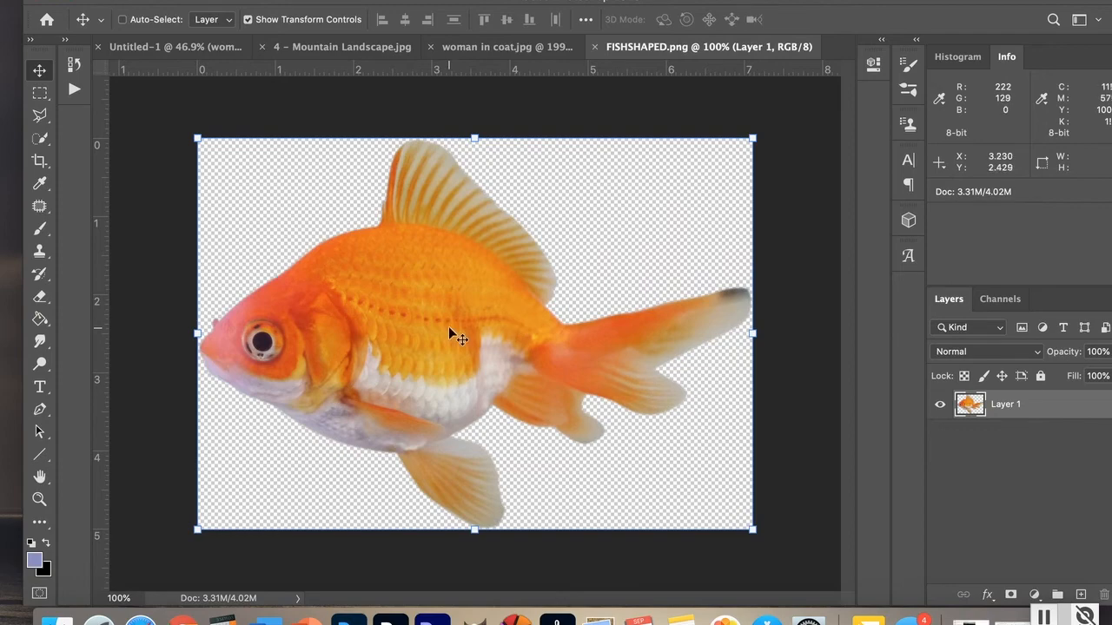
Step: Move the goldfish layer into the Untitled-1 composition above the woman
left_click_drag(450, 333, 240, 48)
left_click(192, 48)
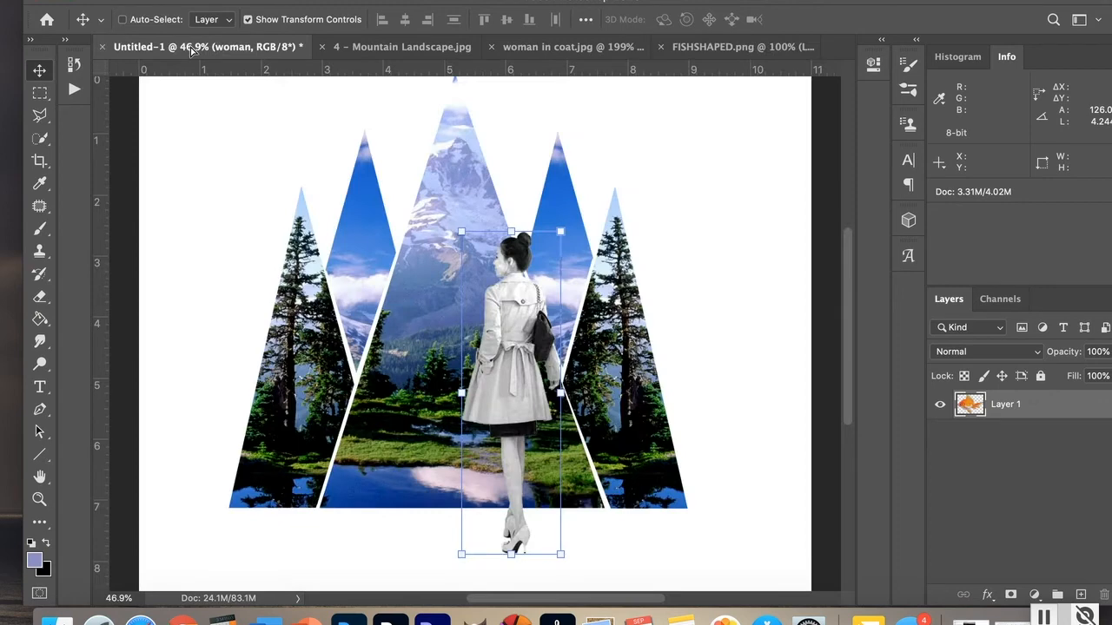
left_click_drag(407, 238, 406, 238)
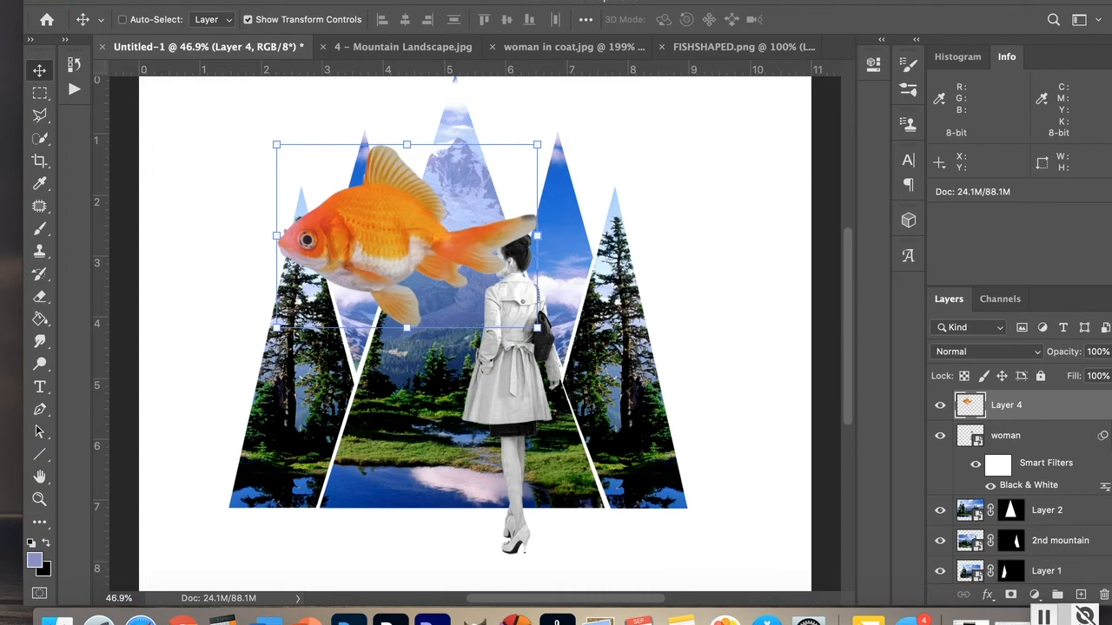
Step: Convert the goldfish layer to a smart object and scale it down to about 37% beside the left mountain
left_click(263, 1)
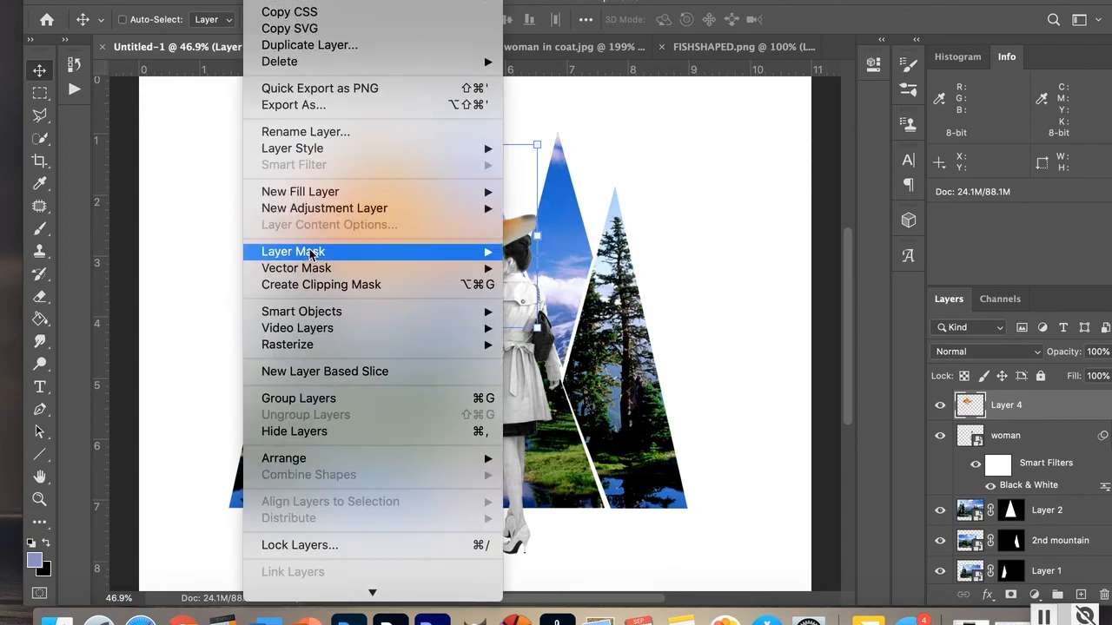
mouse_move(326, 320)
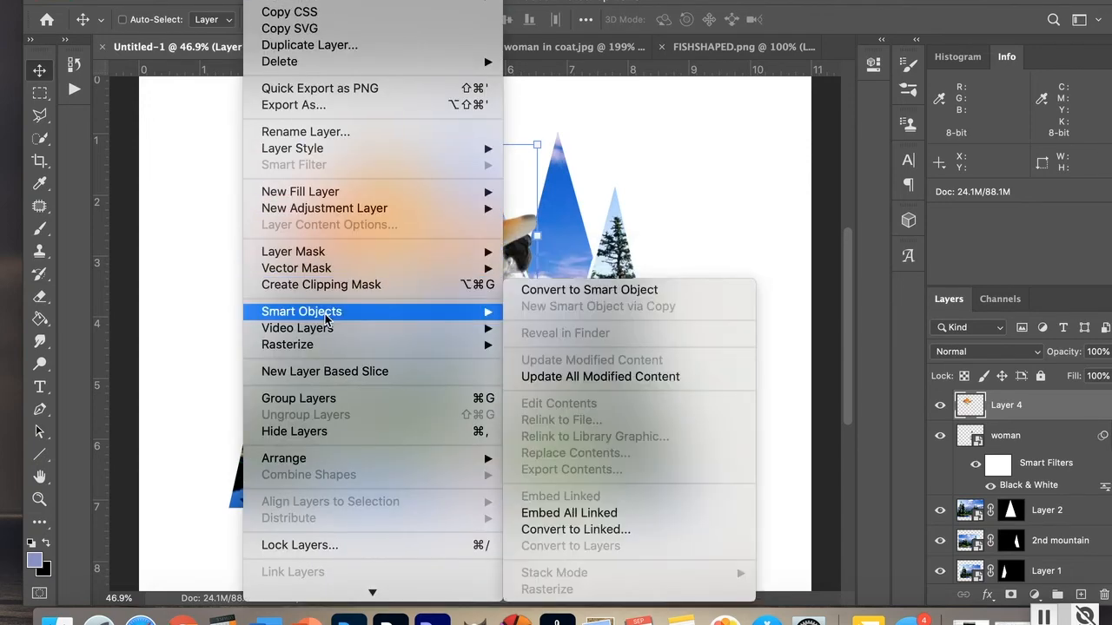
left_click(535, 298)
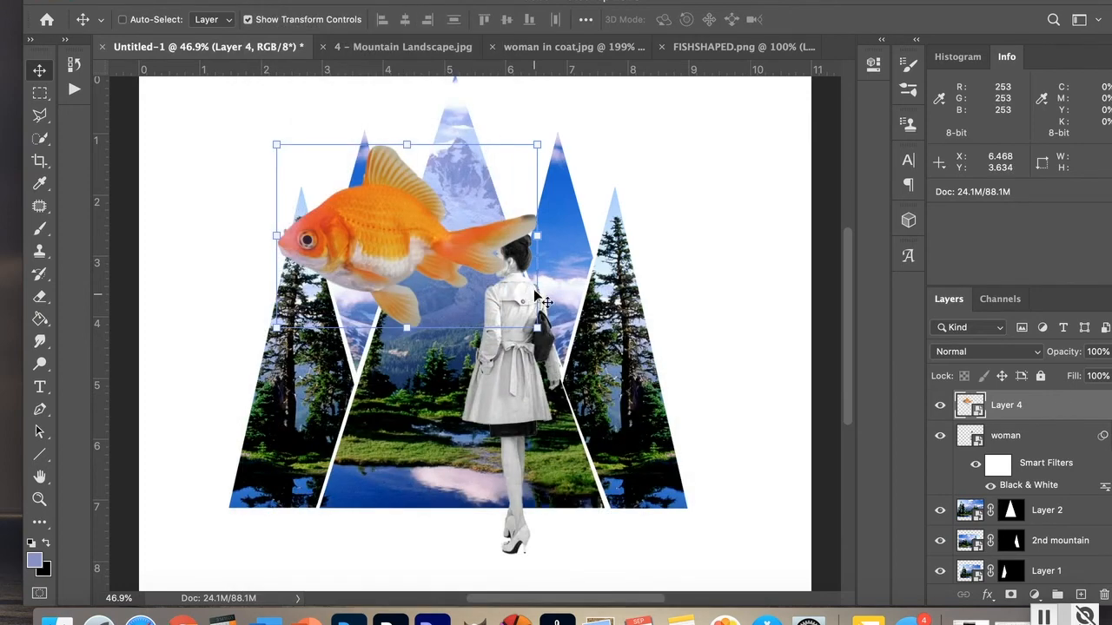
left_click_drag(536, 143, 300, 260)
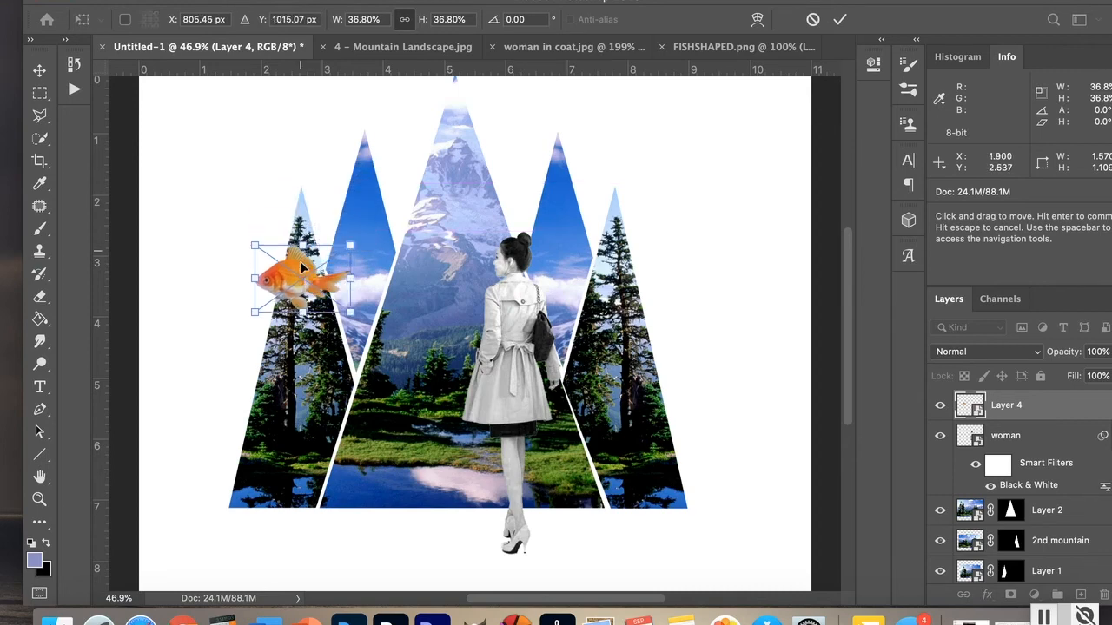
key("Return")
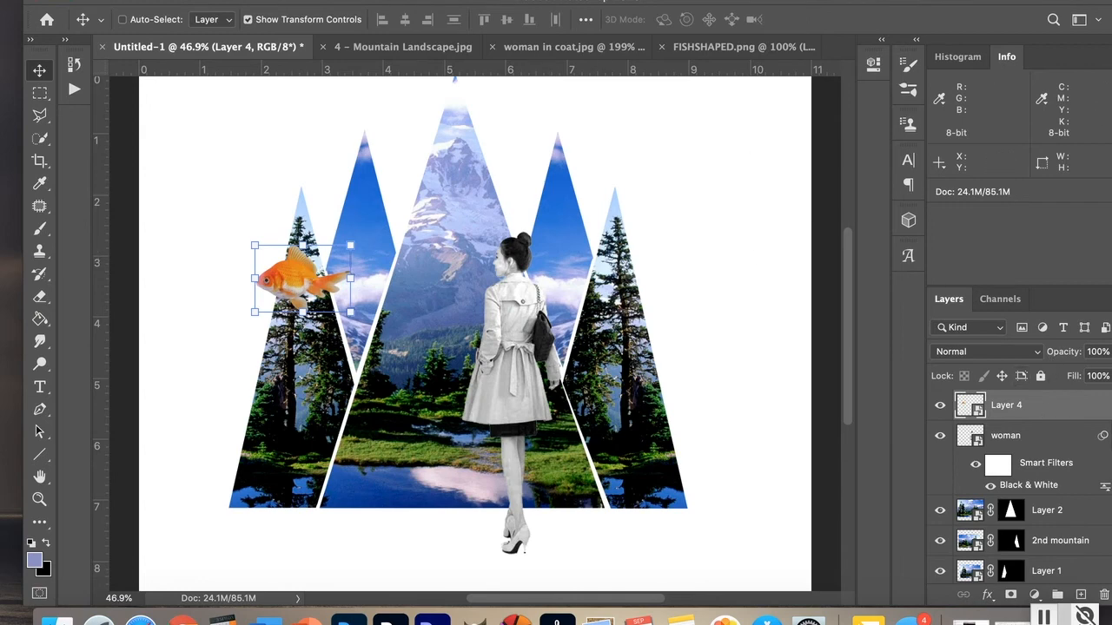
Step: Copy and paste the goldfish, scale the copy to about 18.5% near the central peak, and move its layer beneath Layer 2
left_click(169, 1)
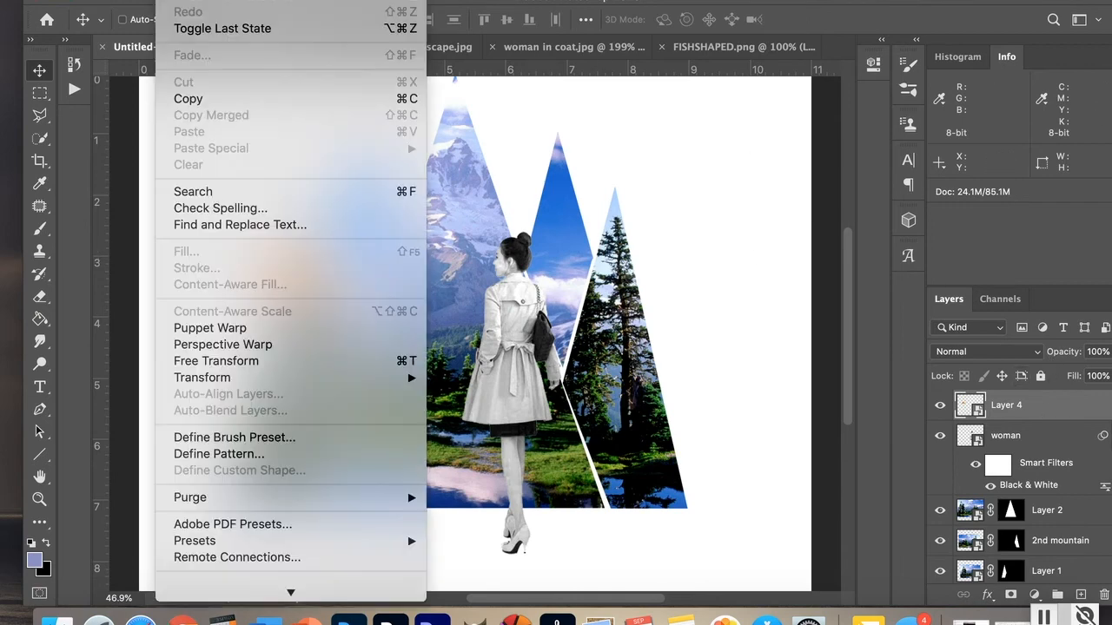
left_click(188, 99)
left_click(169, 1)
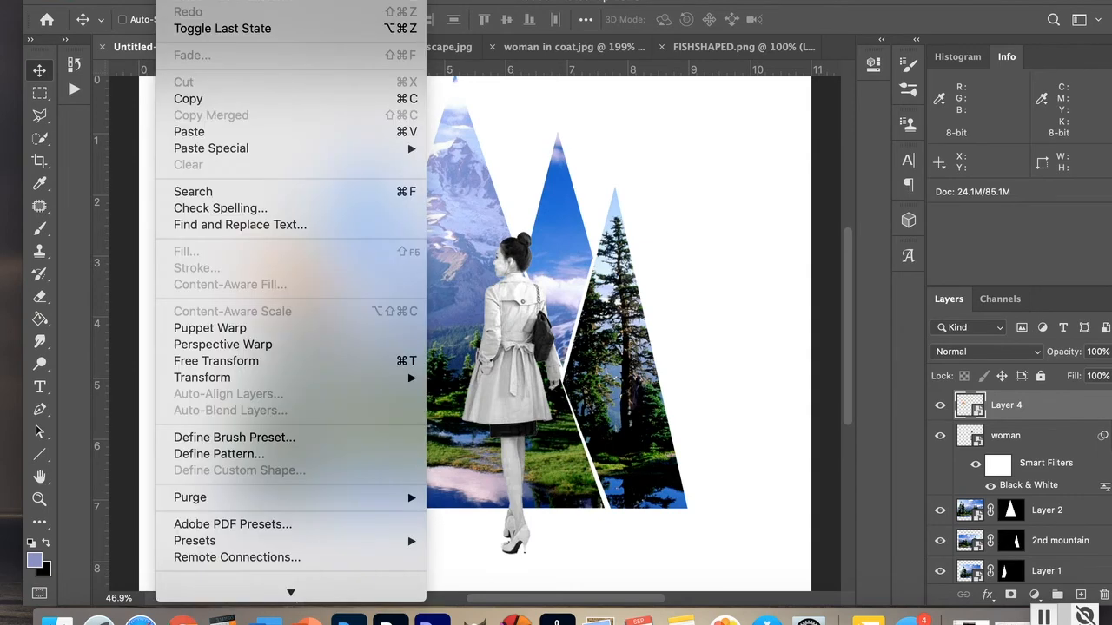
left_click(189, 133)
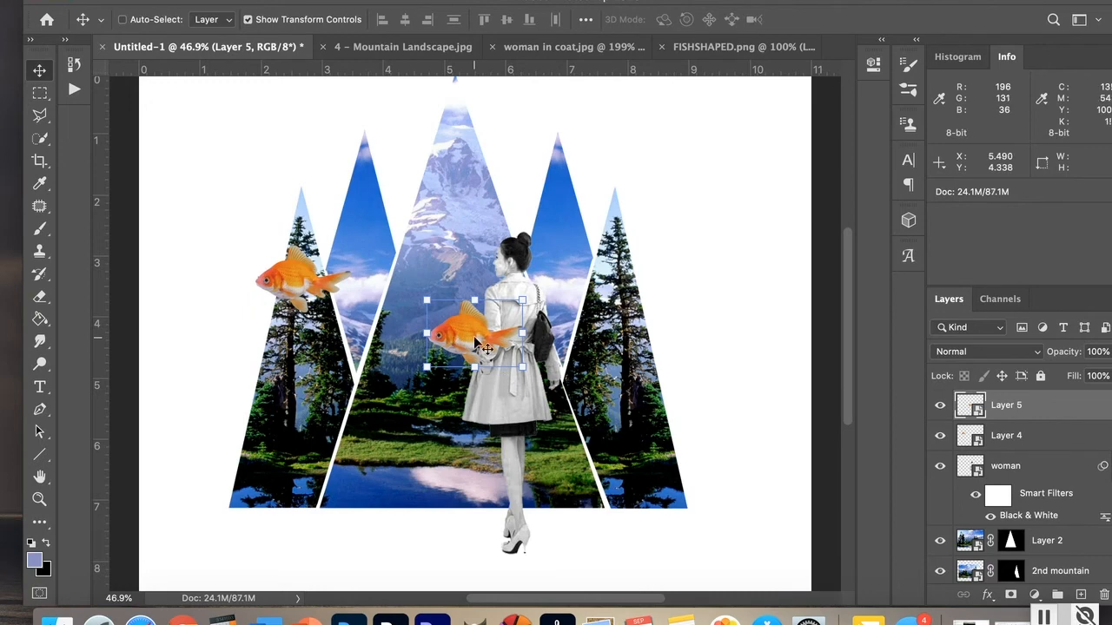
left_click_drag(522, 301, 400, 206)
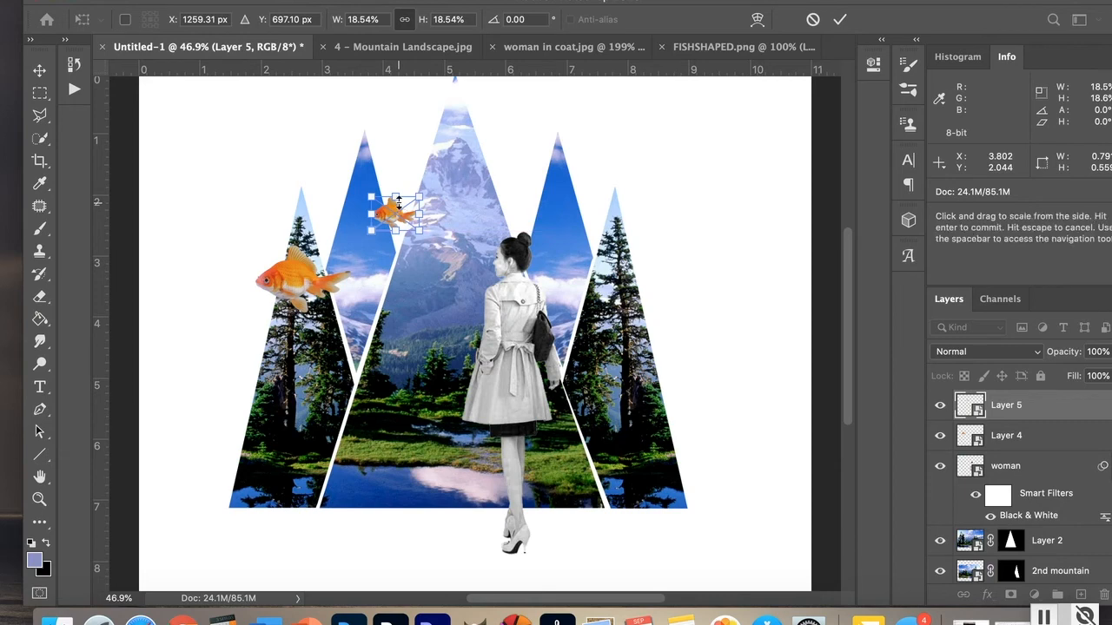
key("Return")
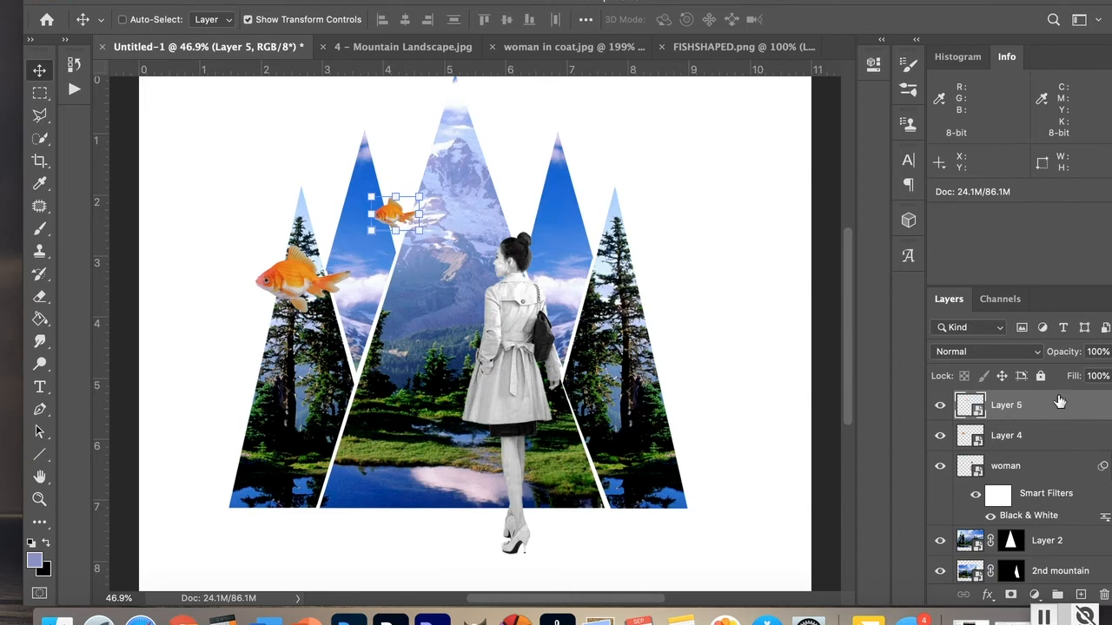
left_click_drag(1055, 404, 1046, 556)
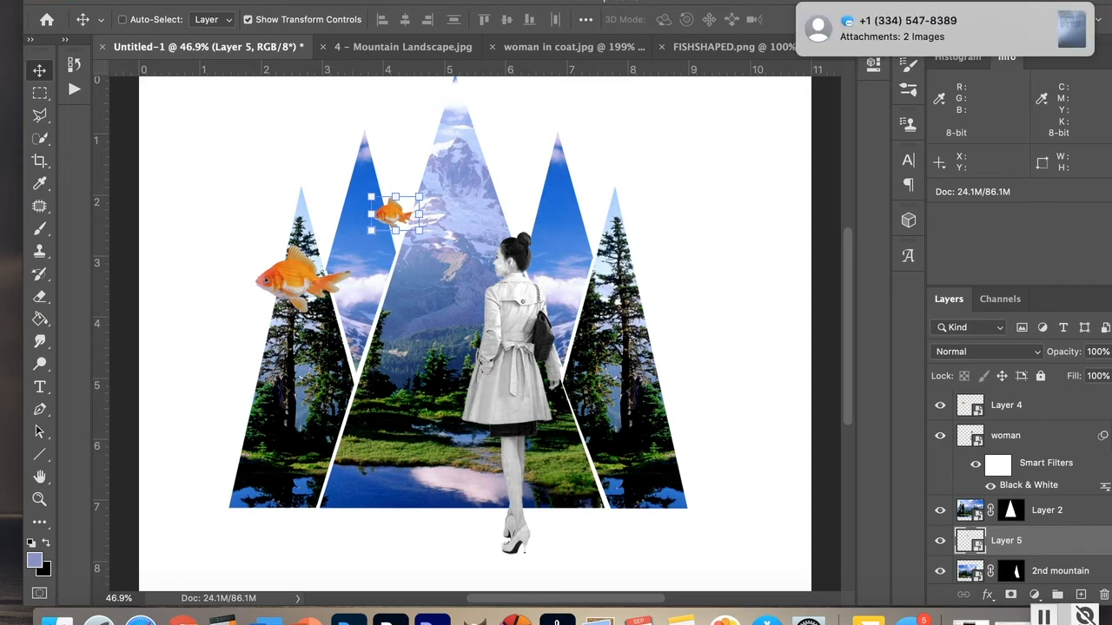
Step: Paste another goldfish, scale it to about 8%, and place it near the tip of the far-left mountain
left_click(173, 1)
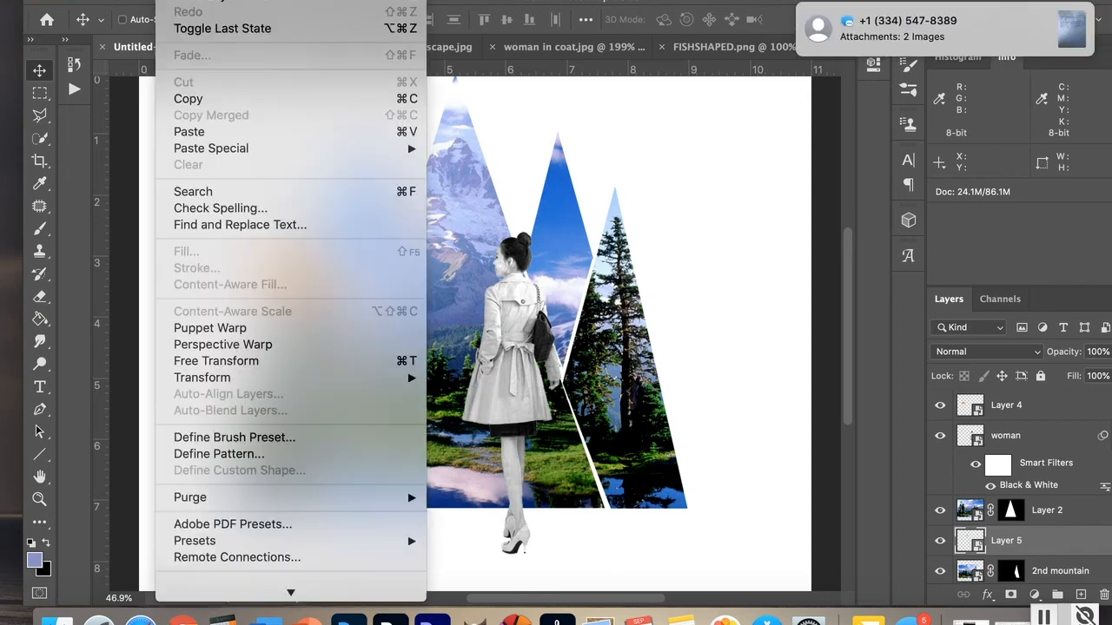
left_click(189, 131)
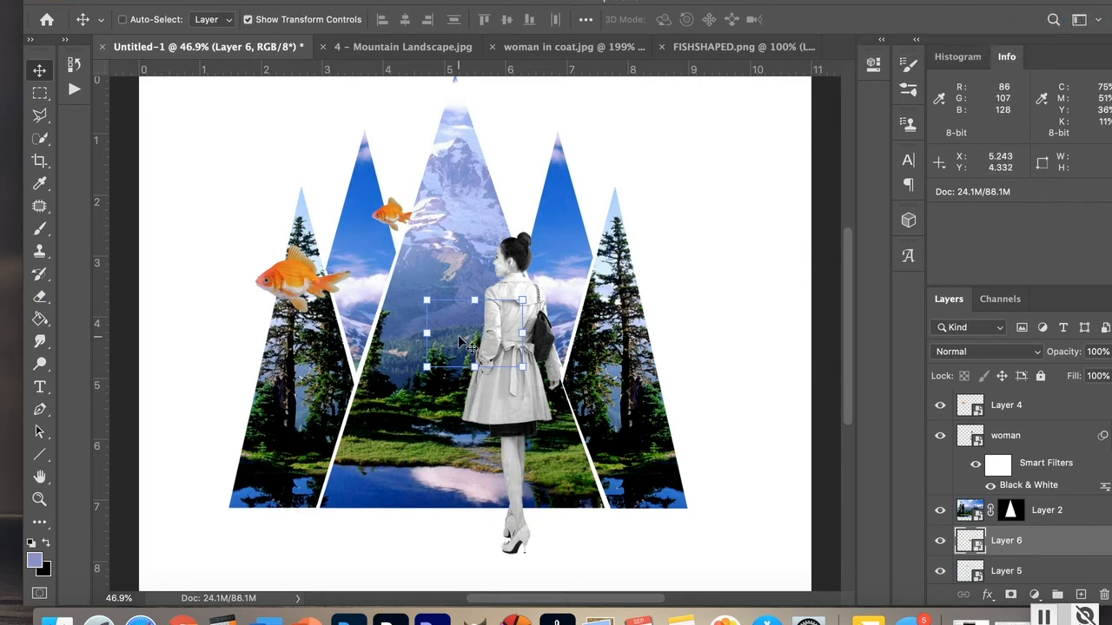
left_click_drag(458, 340, 290, 197)
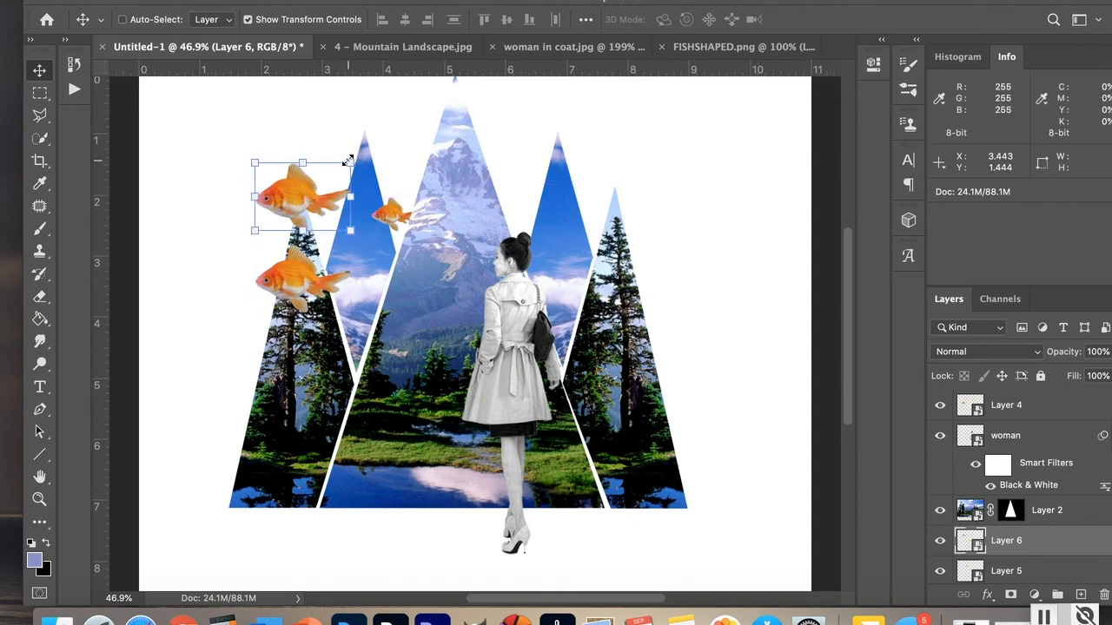
left_click_drag(350, 160, 278, 211)
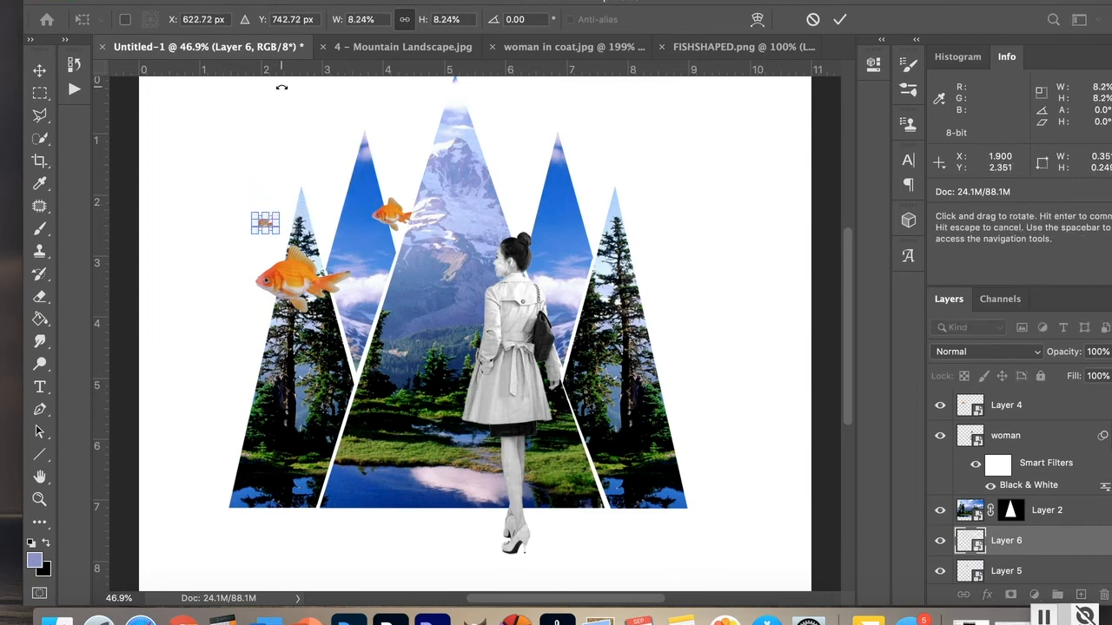
key("Return")
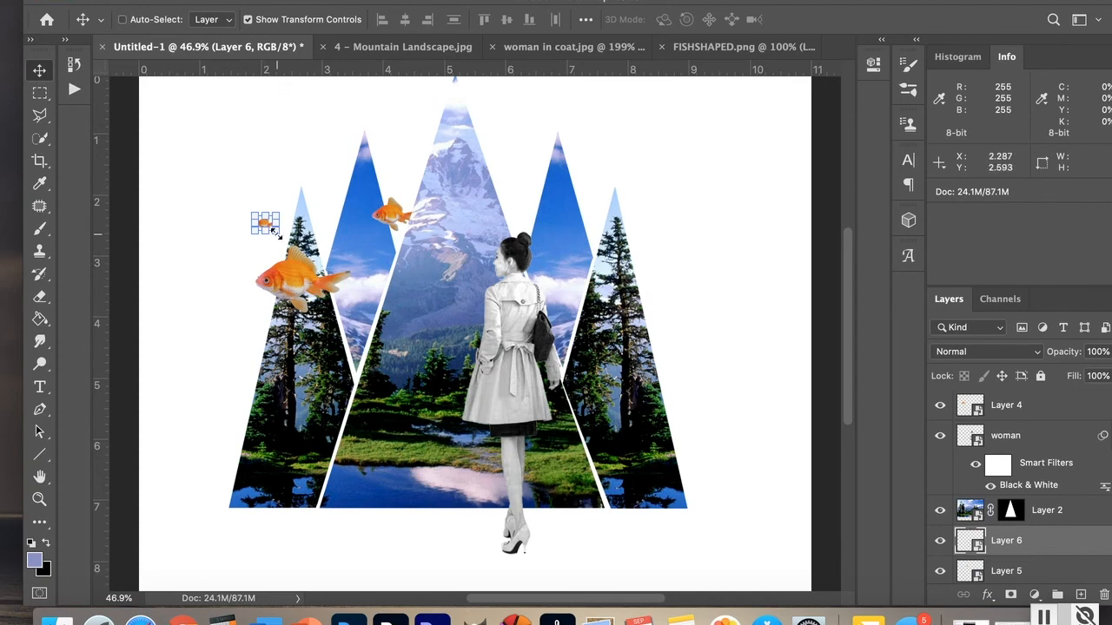
left_click(248, 19)
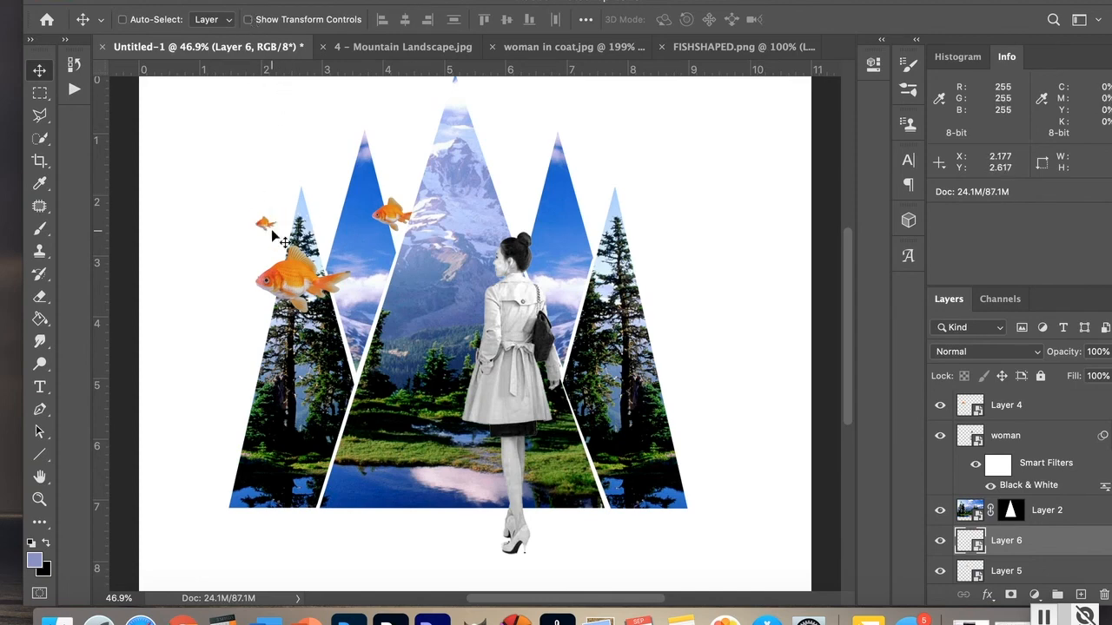
mouse_move(267, 226)
left_mouse_down()
mouse_move(287, 227)
mouse_move(278, 222)
left_mouse_up()
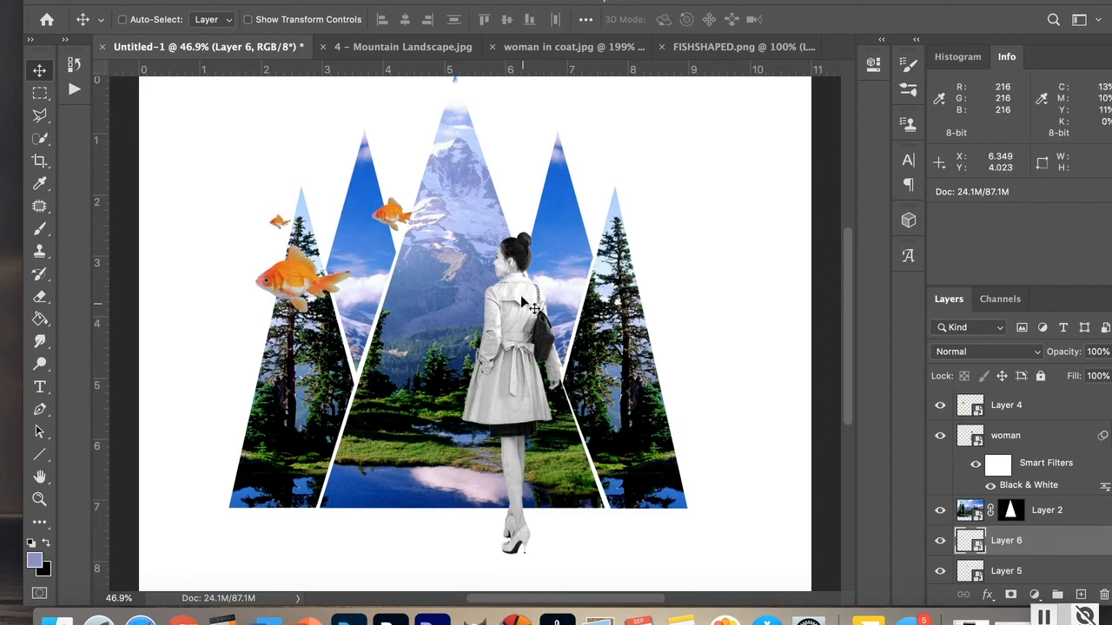
Step: Paste two more copies of the goldfish into the composition
left_click(164, 0)
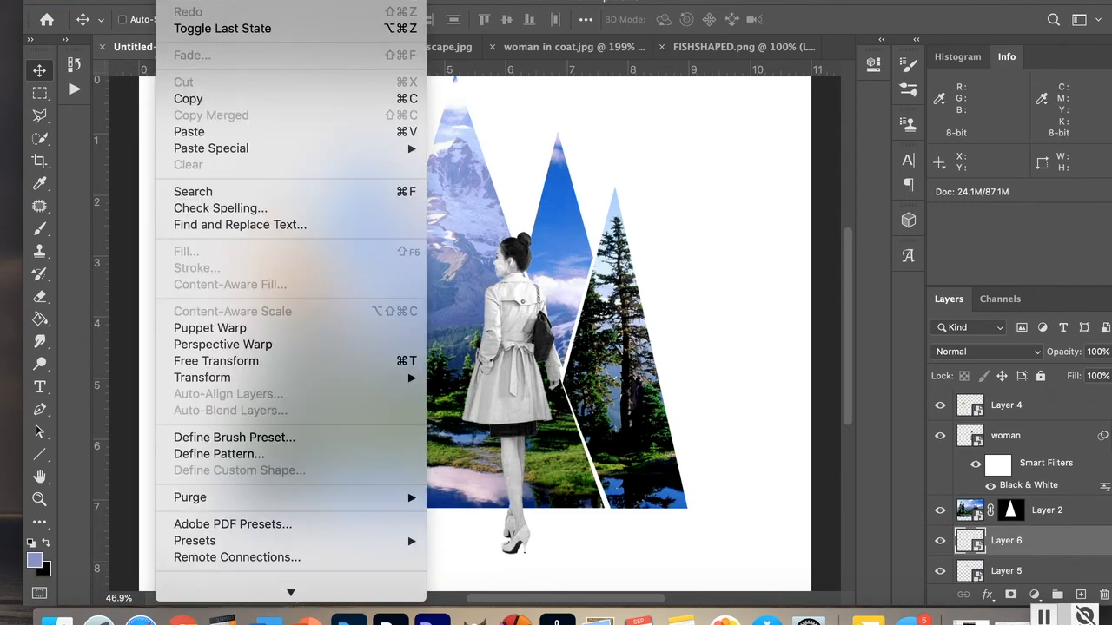
left_click(202, 130)
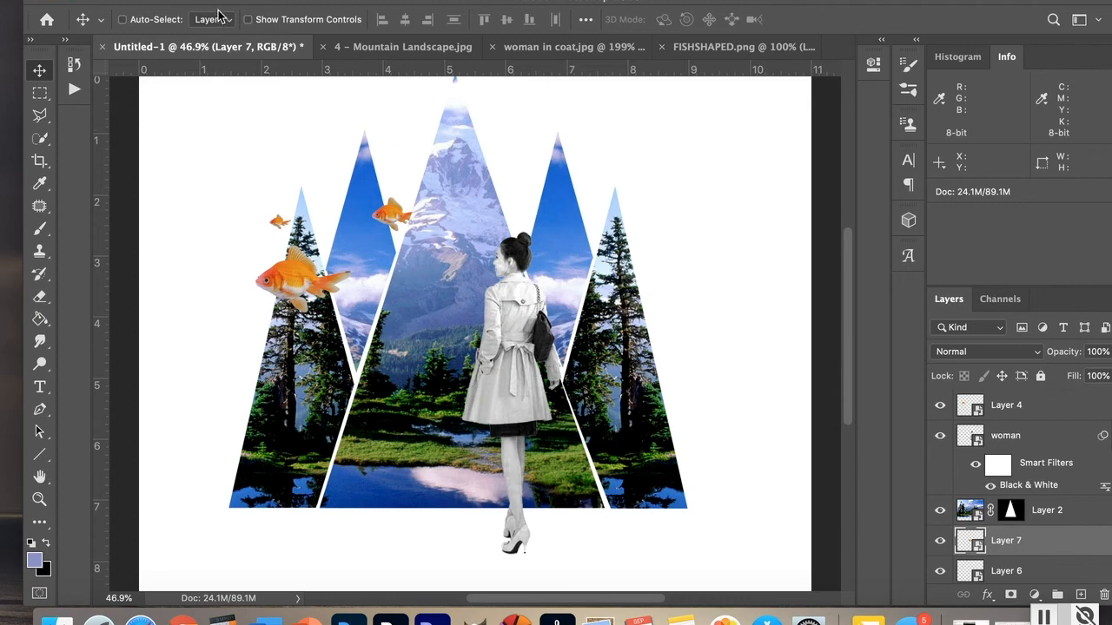
left_click(163, 0)
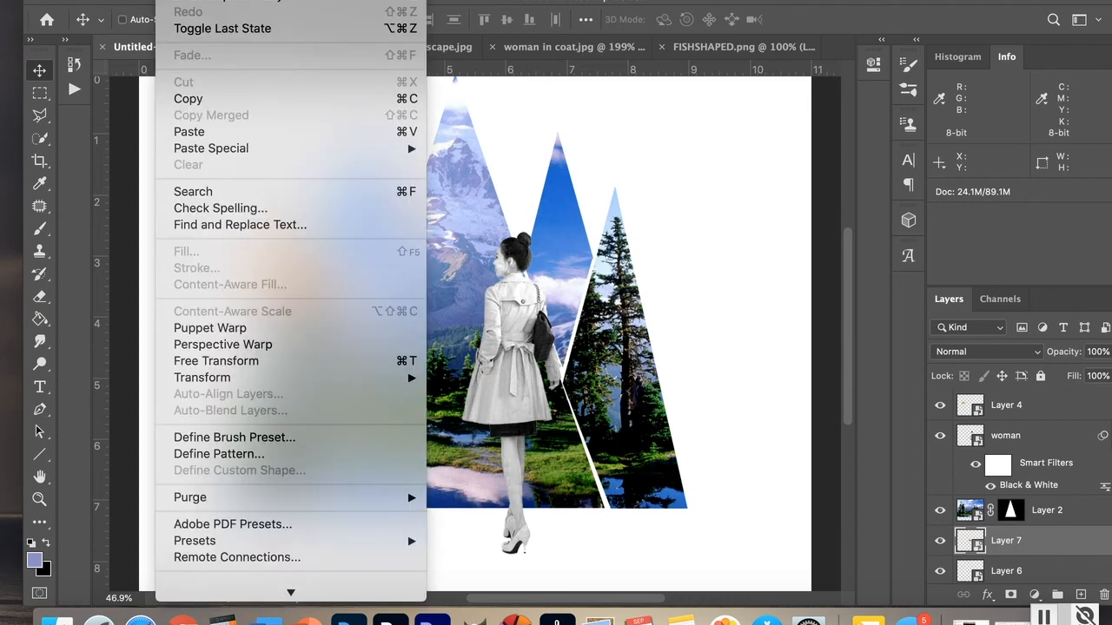
left_click(190, 131)
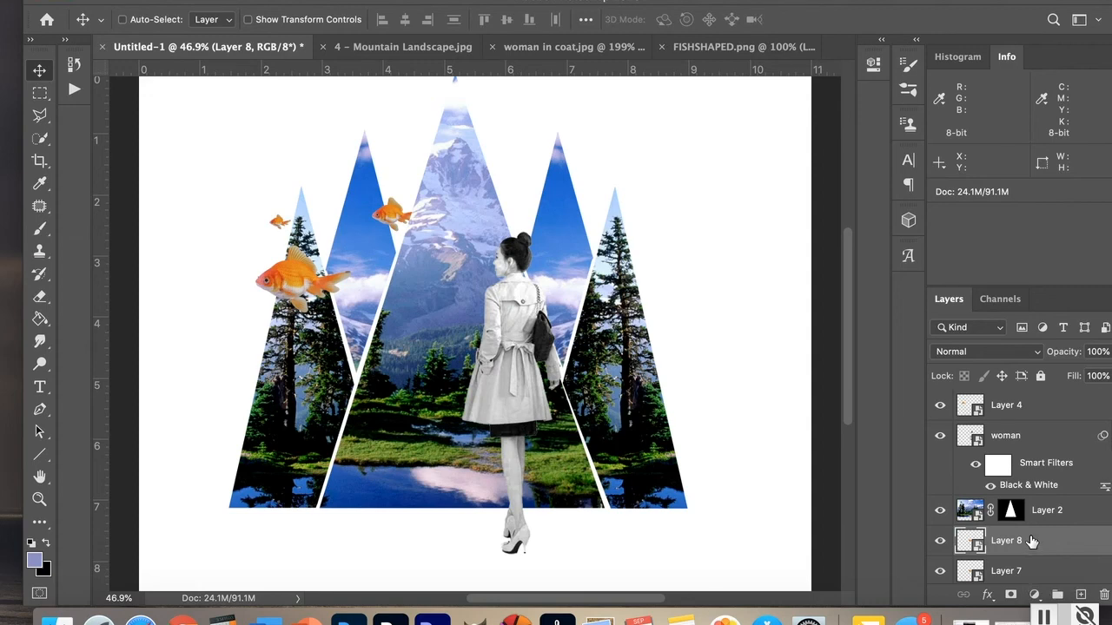
Step: Move the newest goldfish layer to the top, scale it to about 59%, and place it to the right of the woman
left_click_drag(1032, 541, 1046, 406)
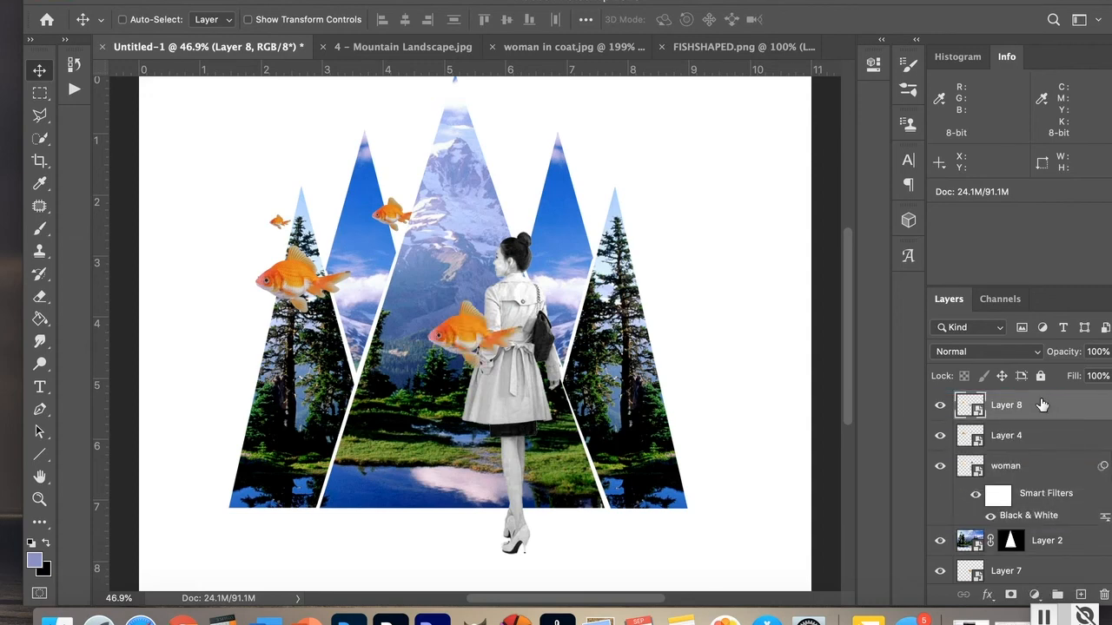
left_click(248, 21)
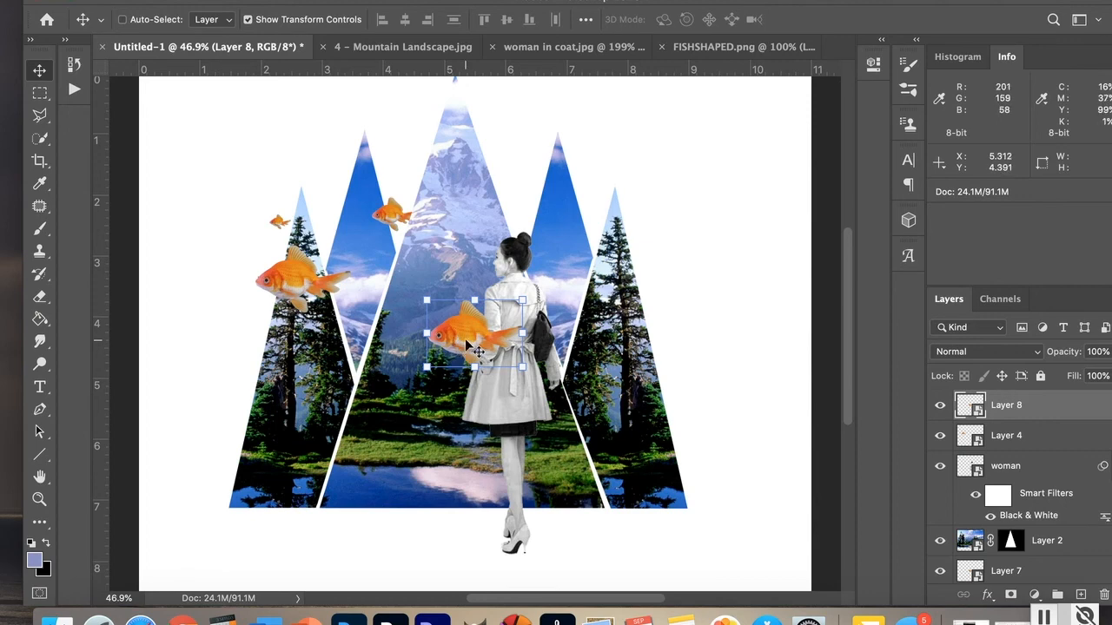
left_click_drag(466, 342, 202, 259)
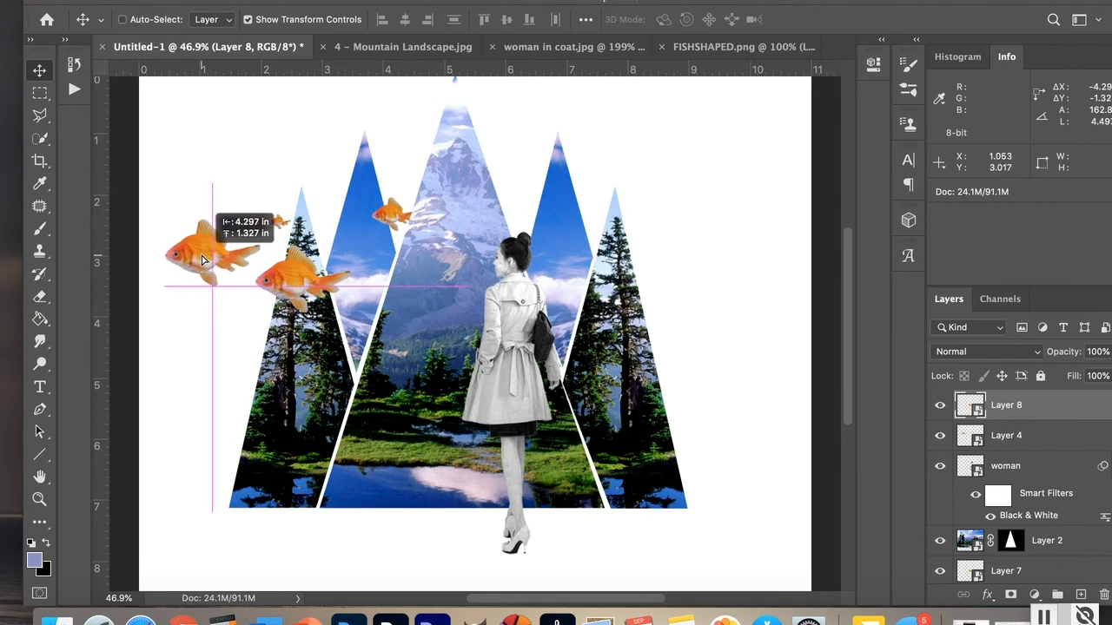
left_click_drag(204, 306, 227, 305)
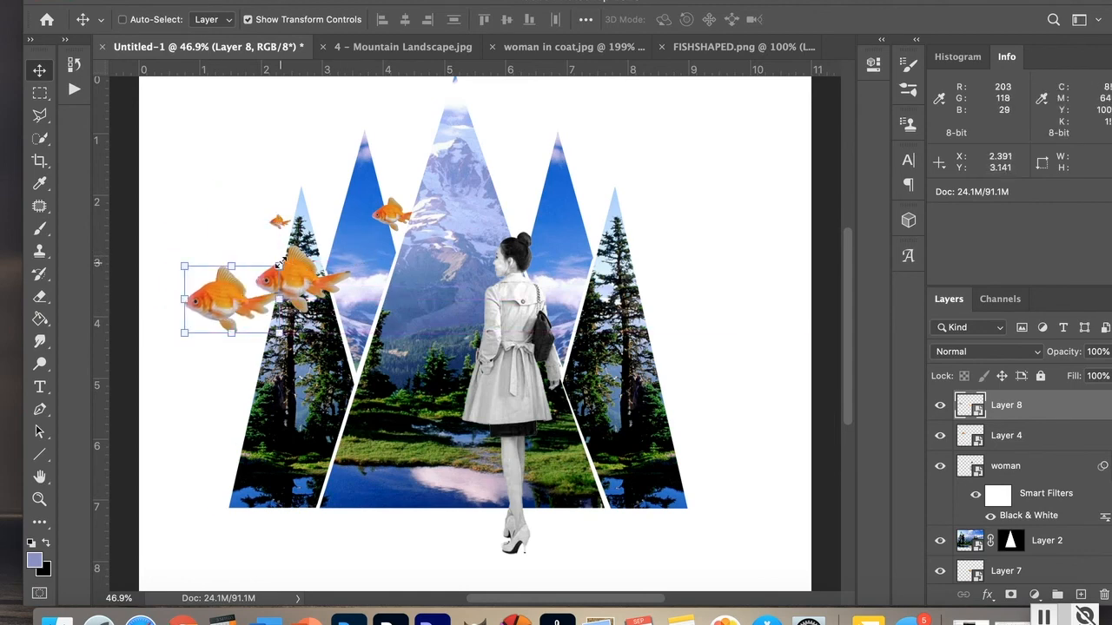
left_click_drag(278, 266, 341, 226)
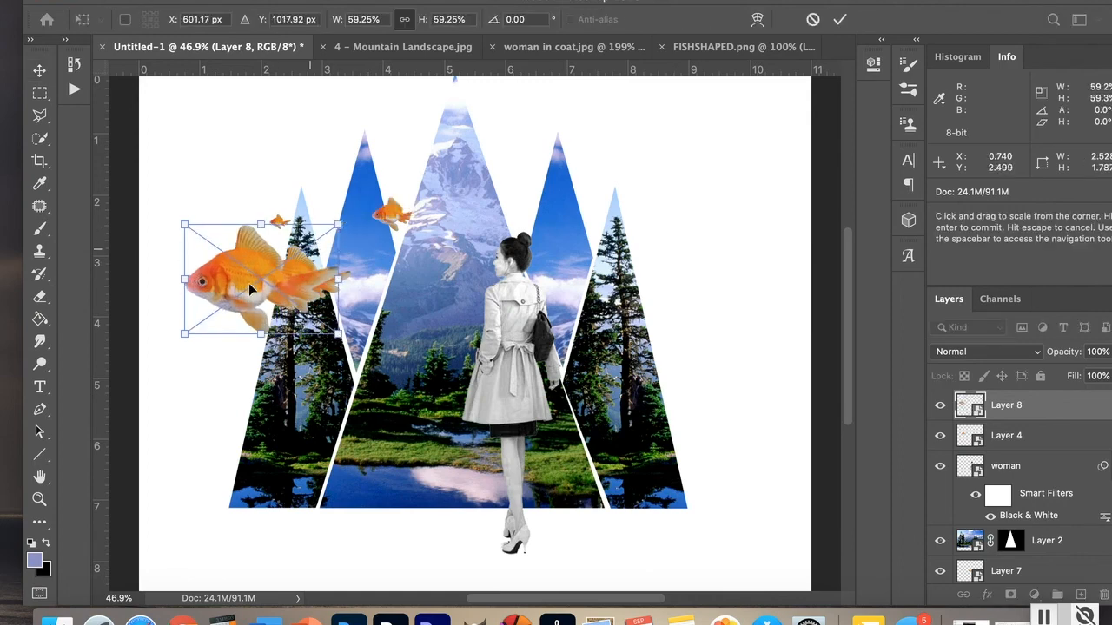
left_click_drag(249, 282, 218, 346)
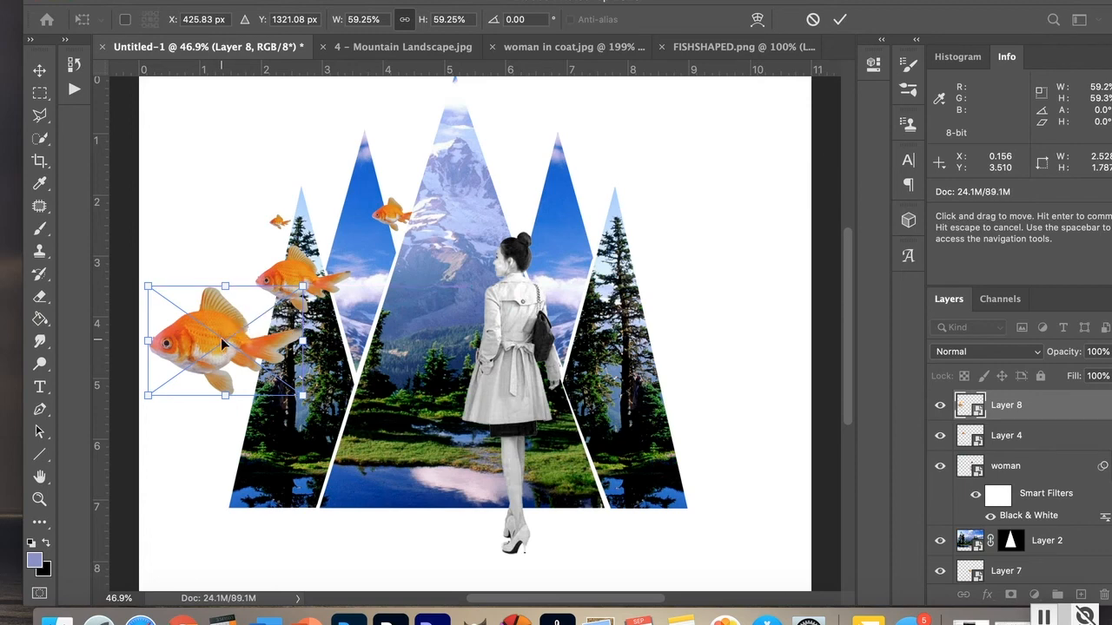
left_click_drag(221, 341, 602, 301)
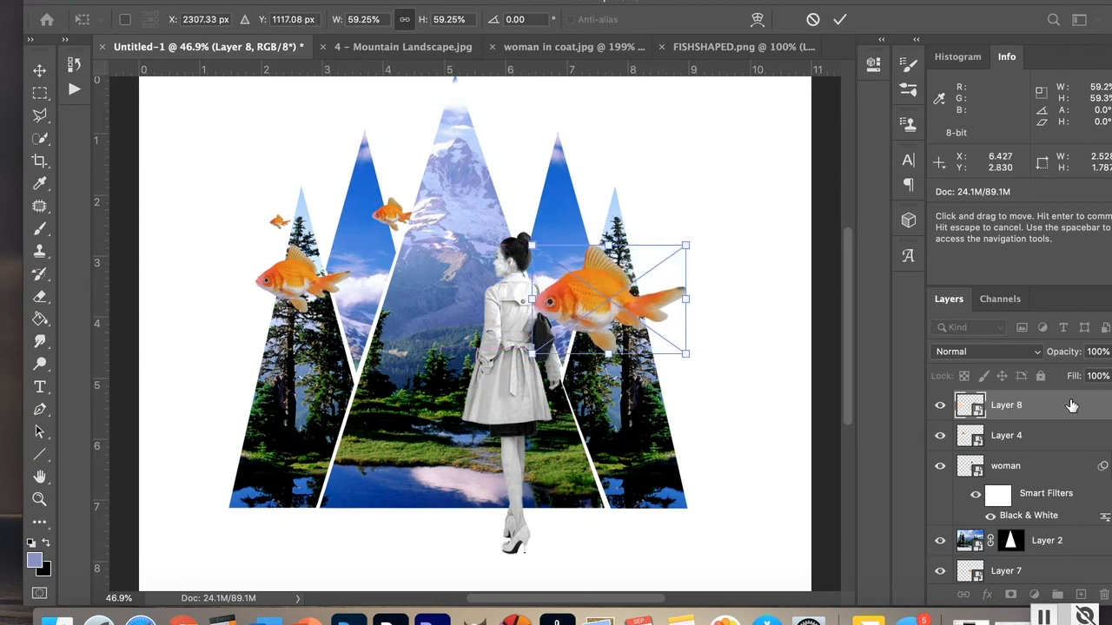
Step: Move Layer 8 and Layer 7 beneath the woman layer, keeping Layer 7 above Layer 8
left_click_drag(1071, 406, 1059, 524)
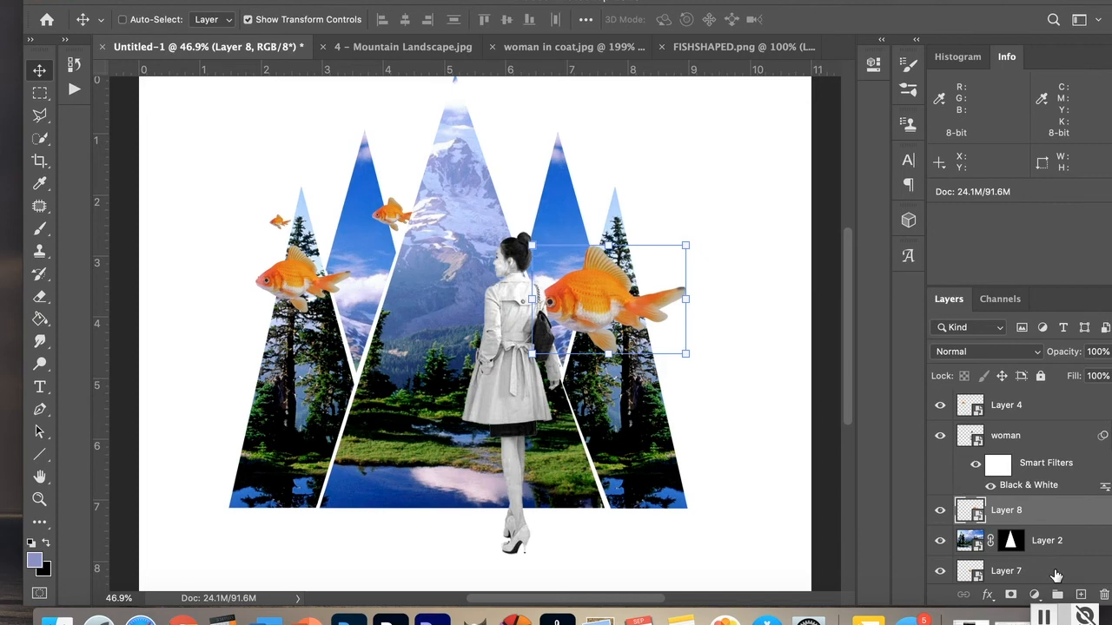
left_click_drag(1054, 576, 1053, 504)
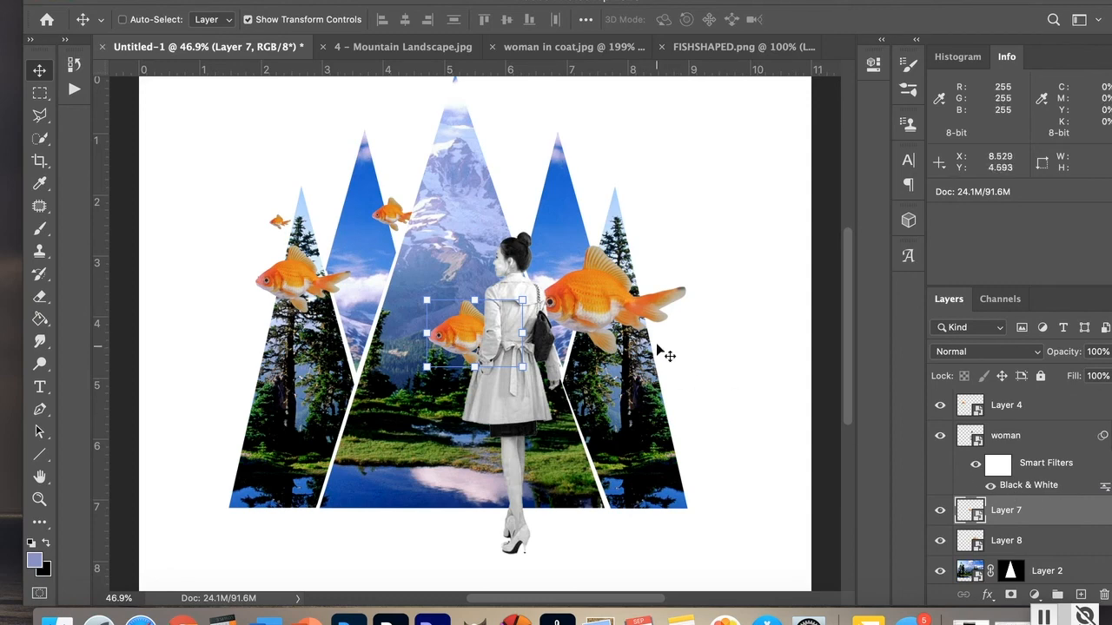
Step: Hide the Layer 8 goldfish
left_click(1041, 537)
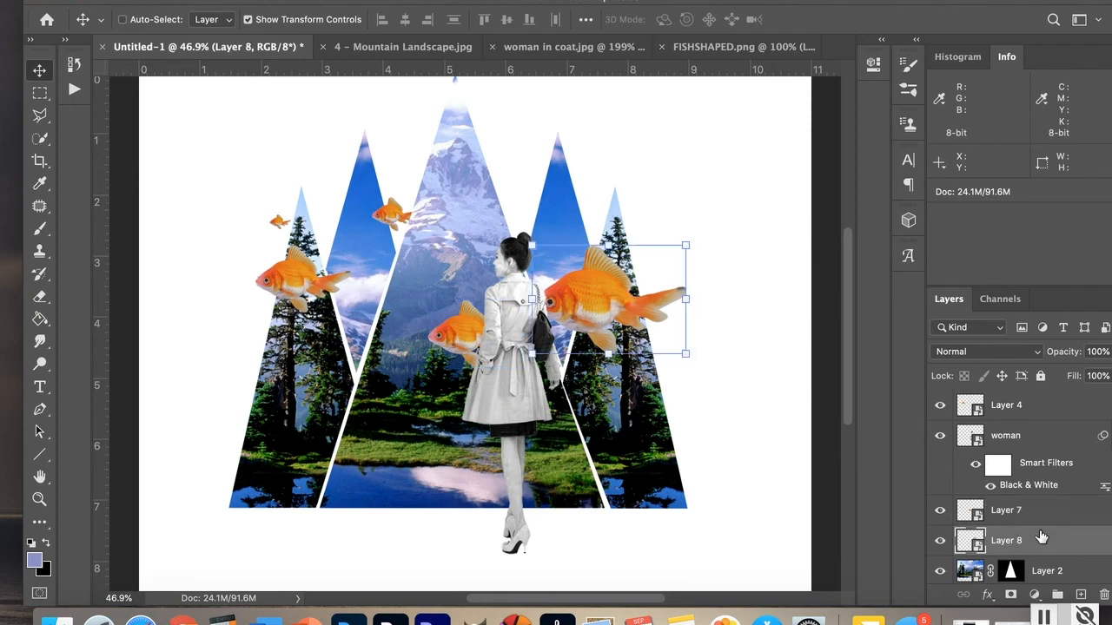
left_click(939, 543)
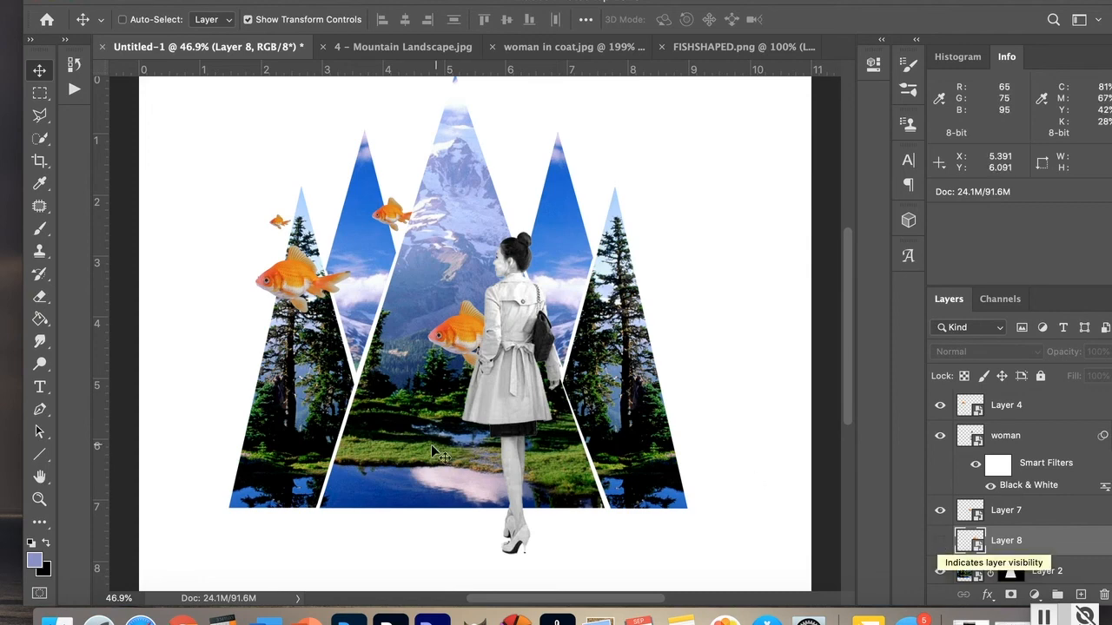
left_click(41, 477)
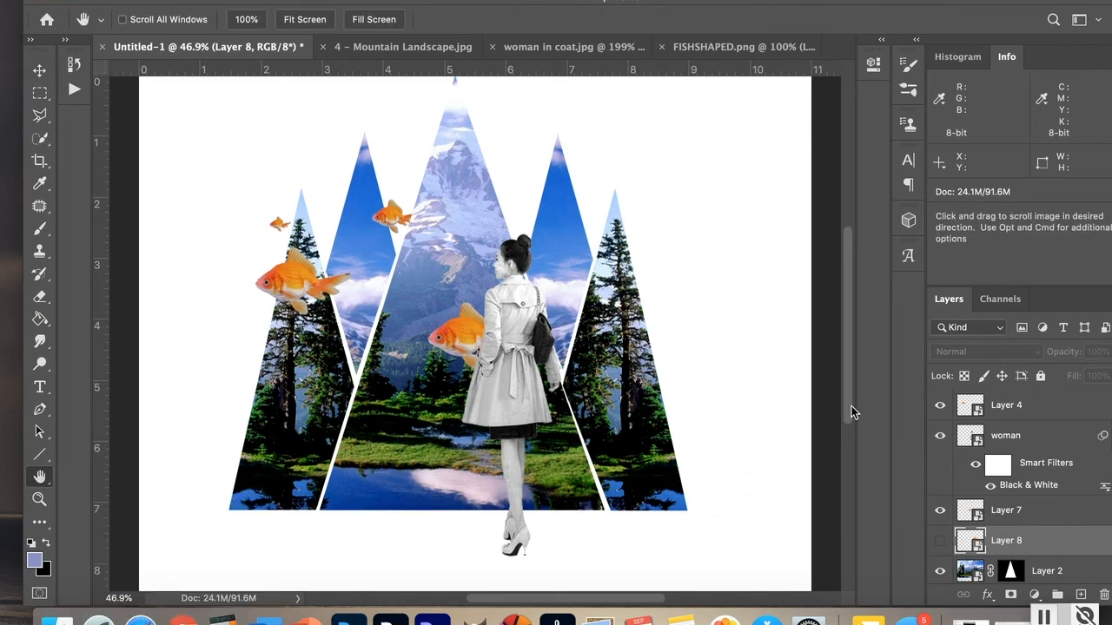
key("super+minus")
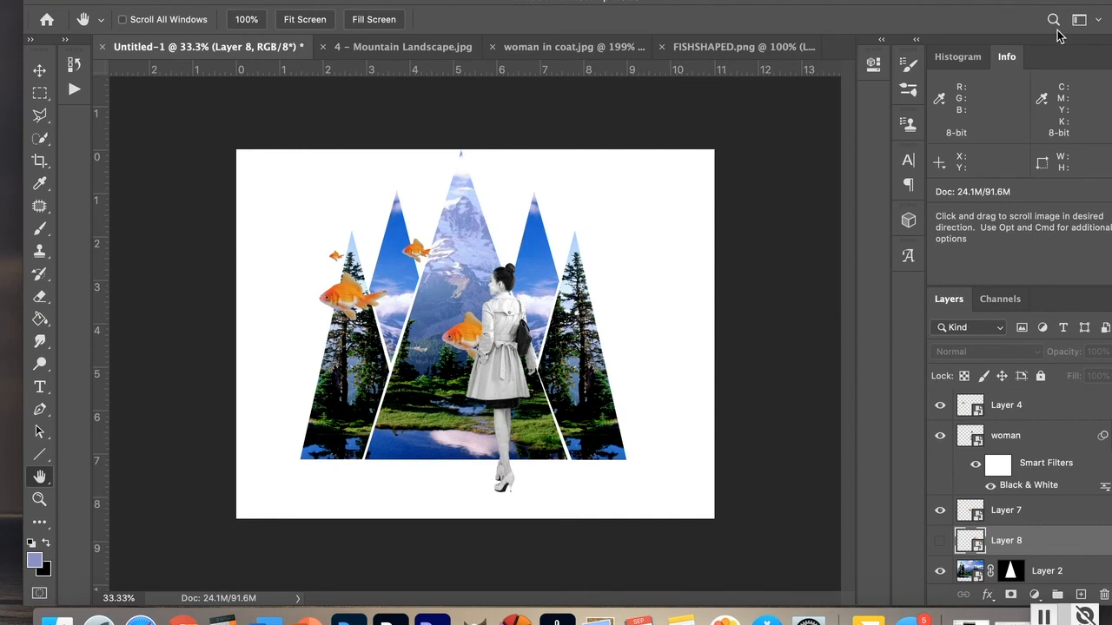
Step: Select all layers from Layer 4 down to Layer 3 and move the artwork slightly down and right on the canvas
left_click_drag(997, 2, 968, 2)
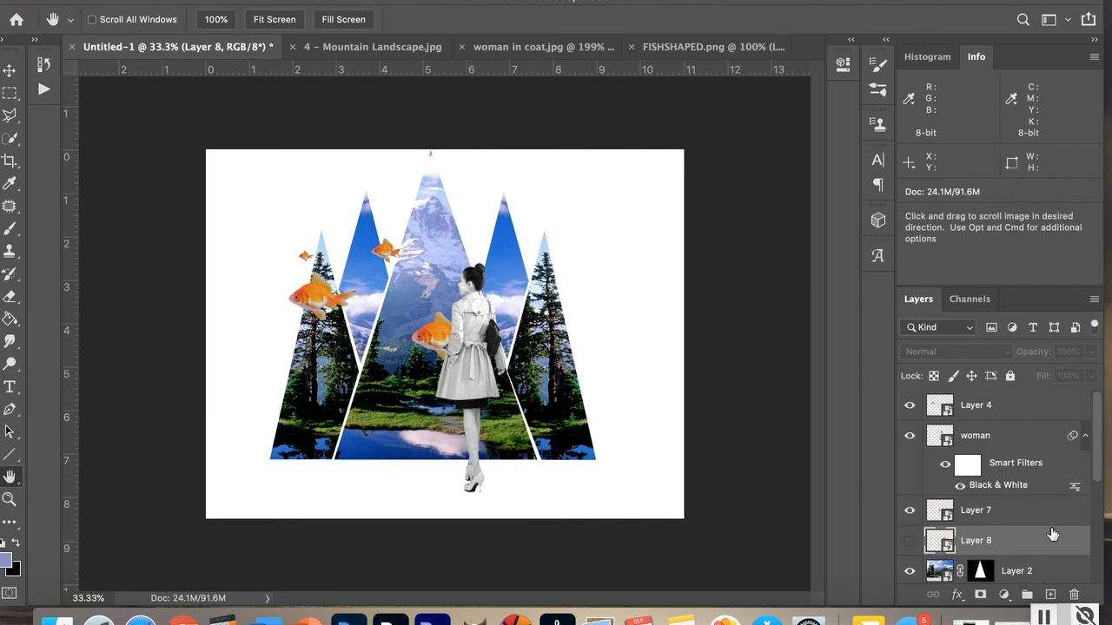
left_click(1025, 410)
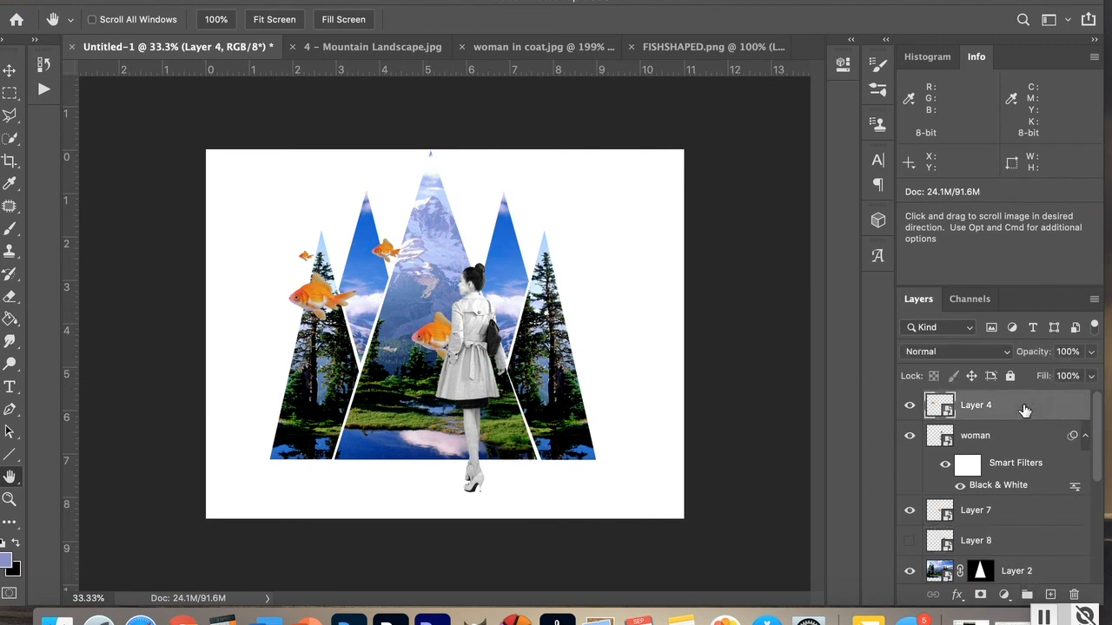
left_click_drag(1096, 445, 1098, 617)
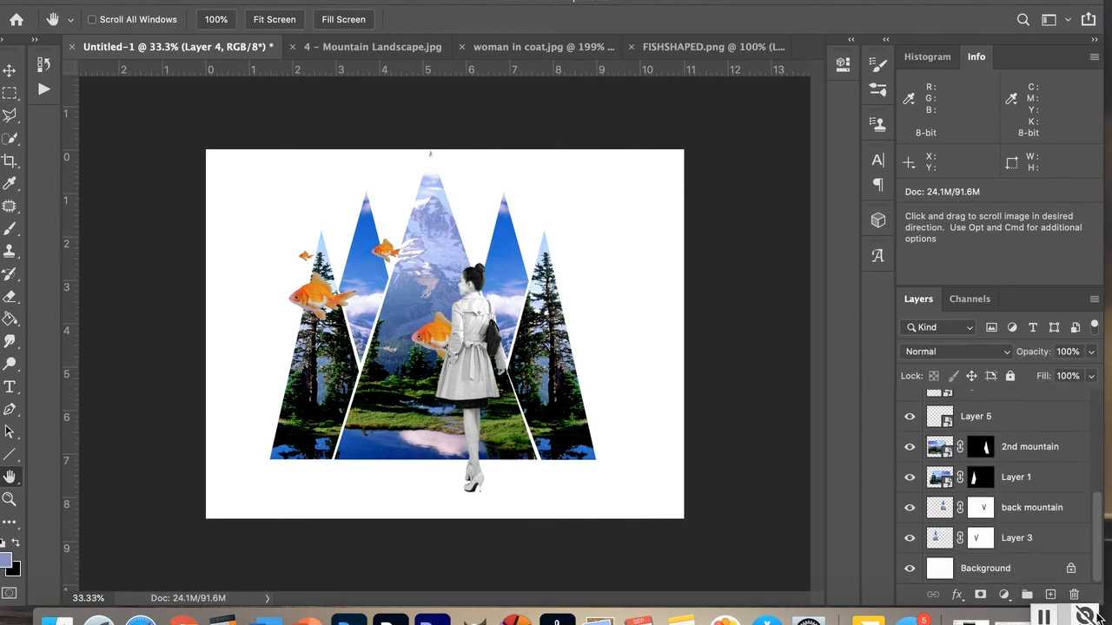
left_click(1052, 540, "shift")
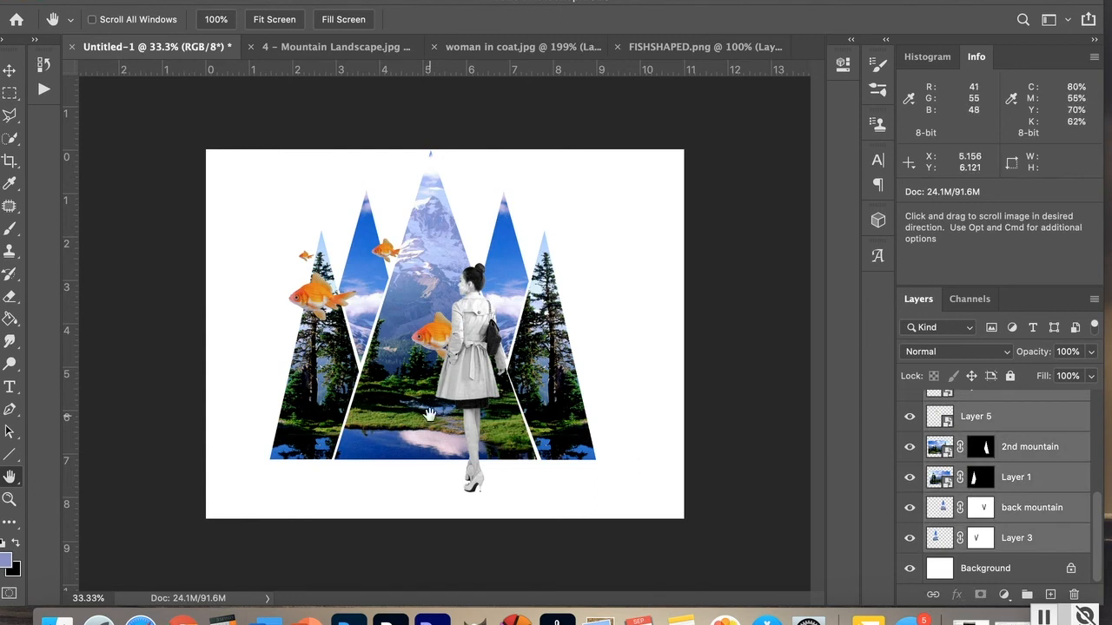
left_click(11, 71)
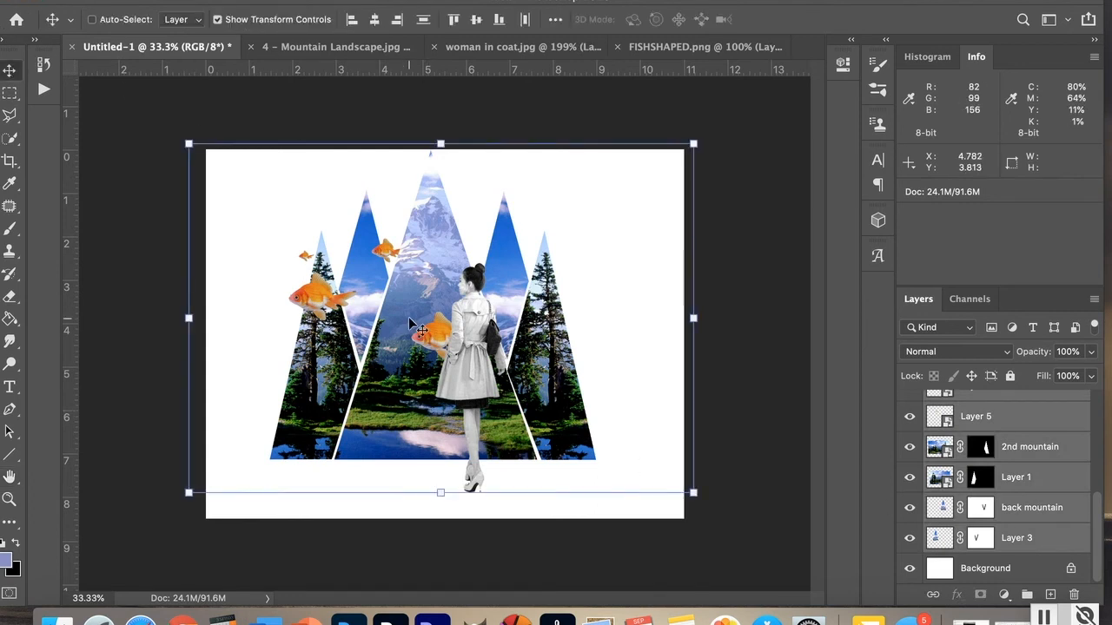
left_click_drag(416, 369, 418, 382)
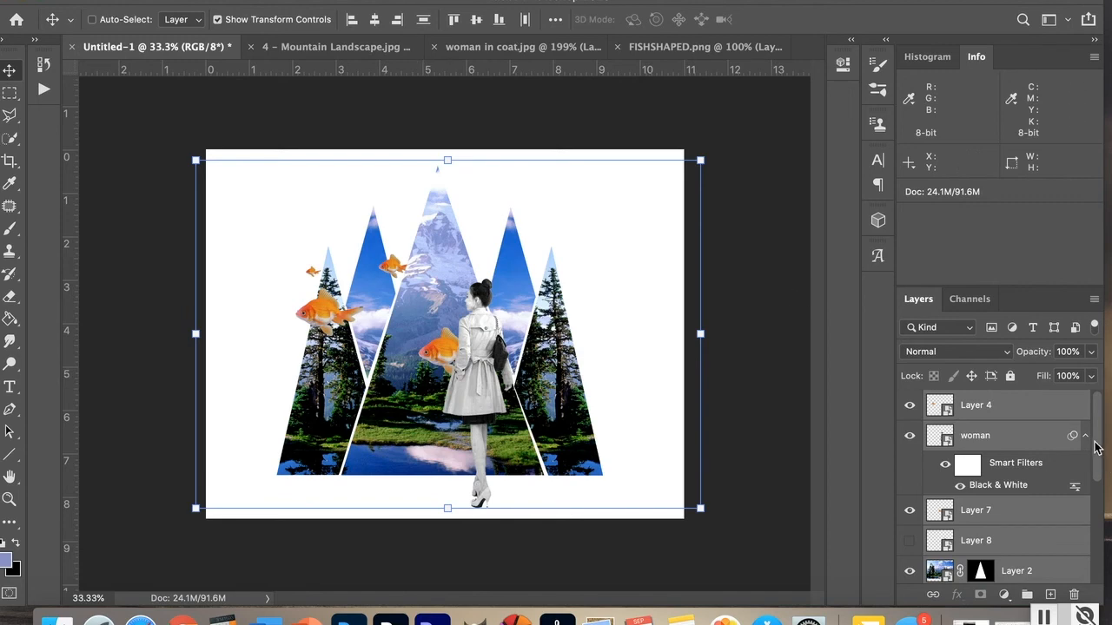
Step: Convert the locked Background into a regular layer named Layer 0
left_click_drag(1097, 467, 1097, 595)
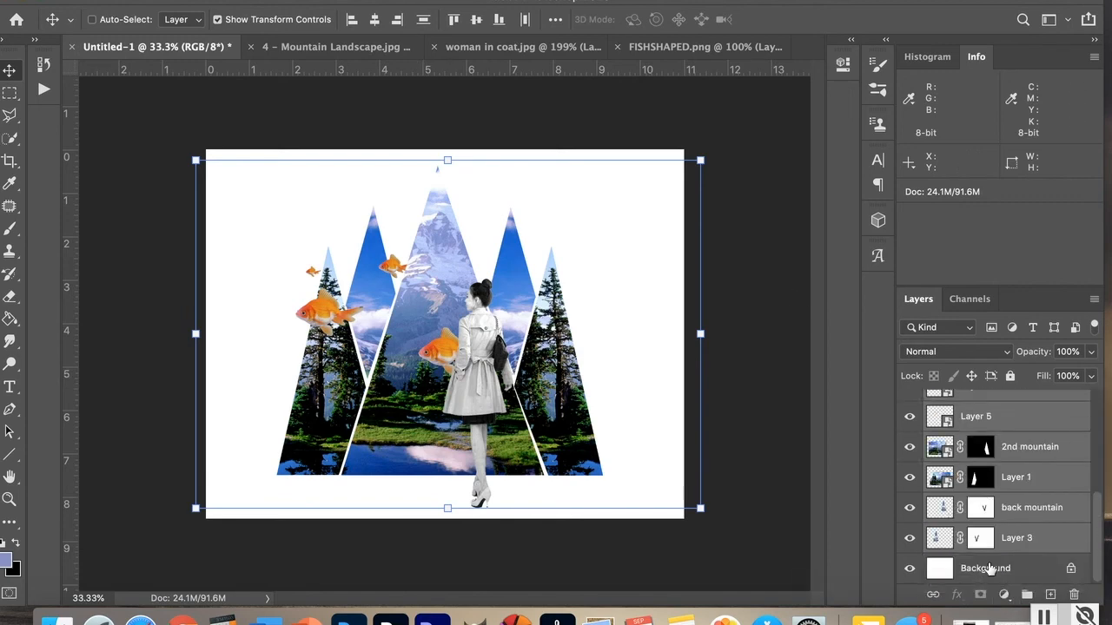
left_click(990, 569)
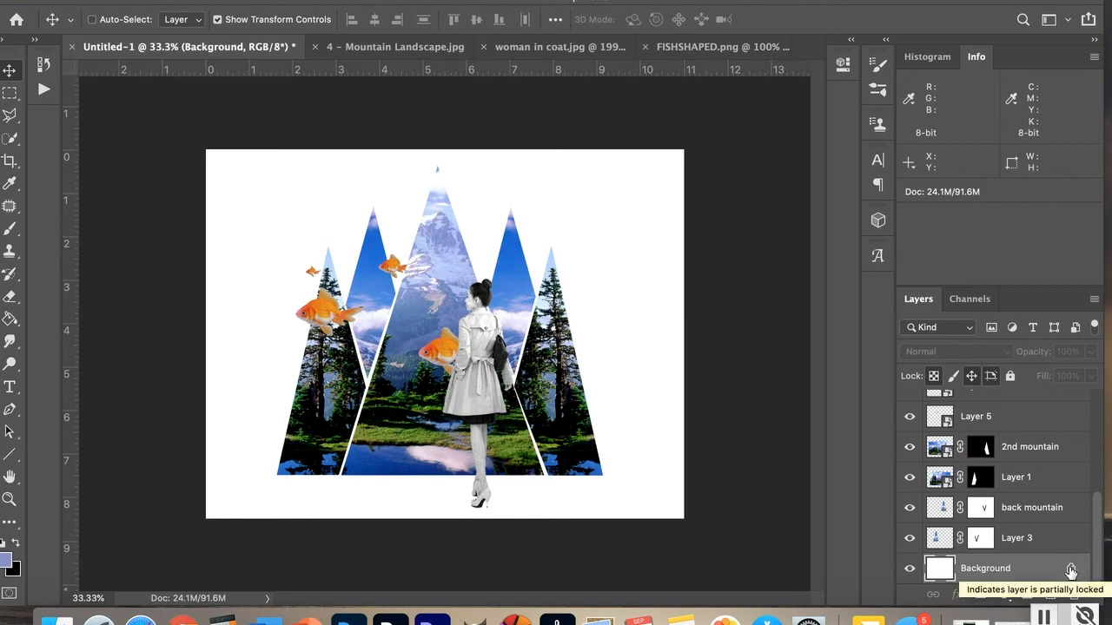
double_click(993, 569)
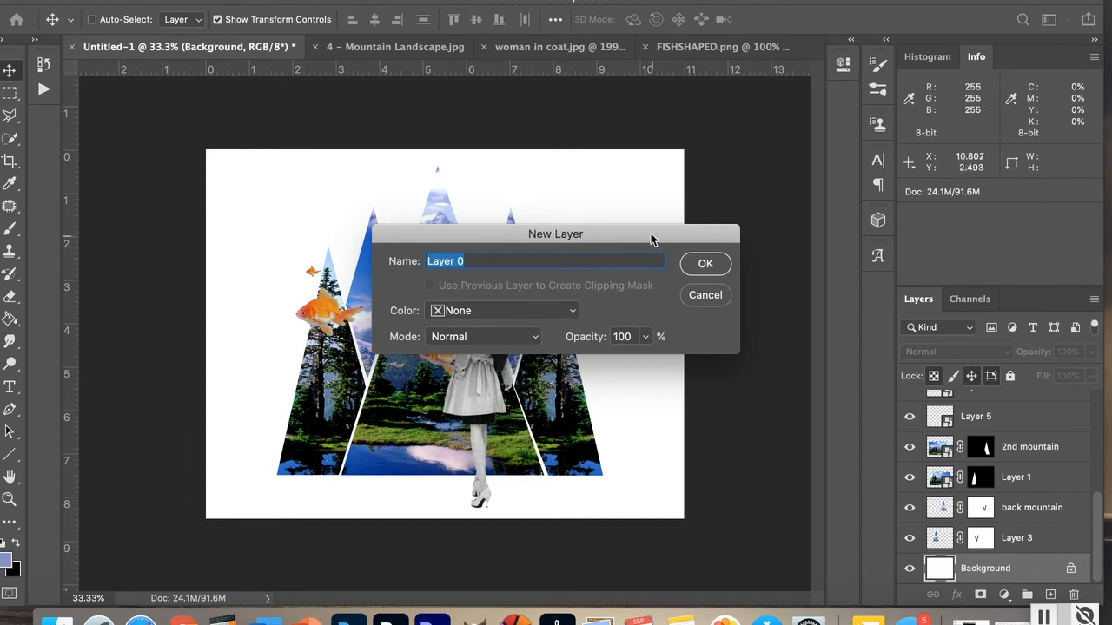
left_click(702, 264)
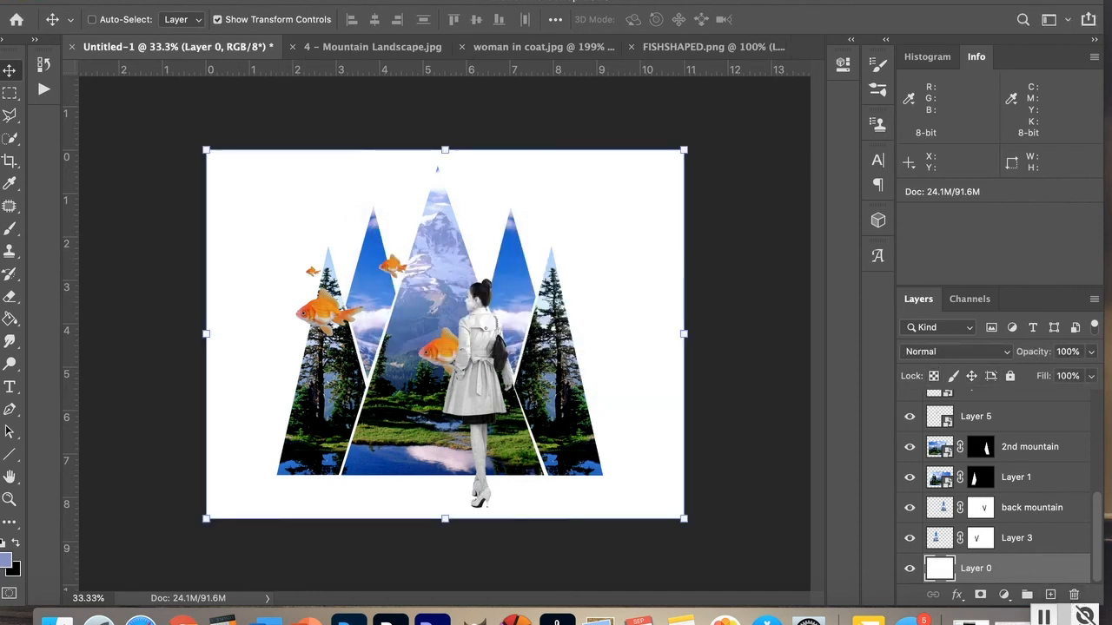
Step: Sample the goldfish's orange as the foreground colour with the Eyedropper
left_click(10, 184)
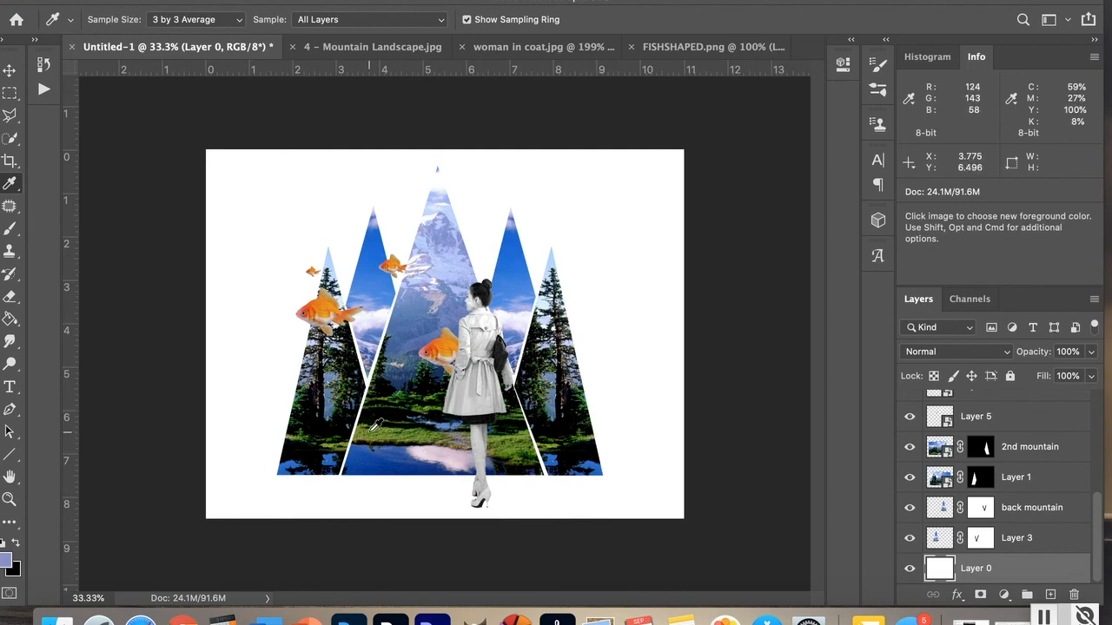
left_click(446, 348)
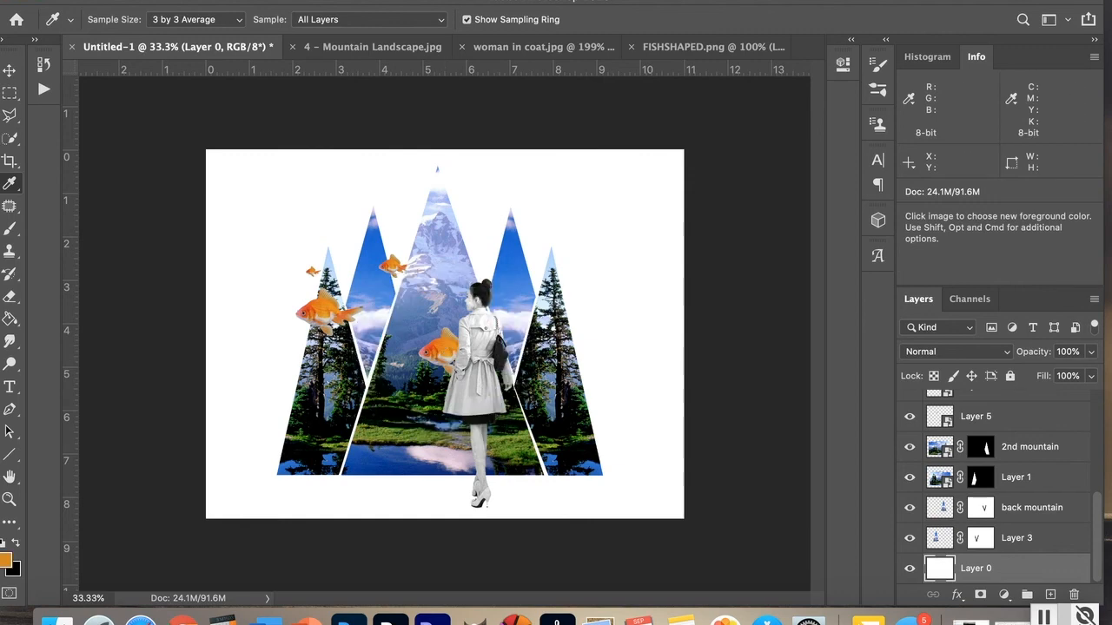
left_click_drag(352, 4, 395, 1)
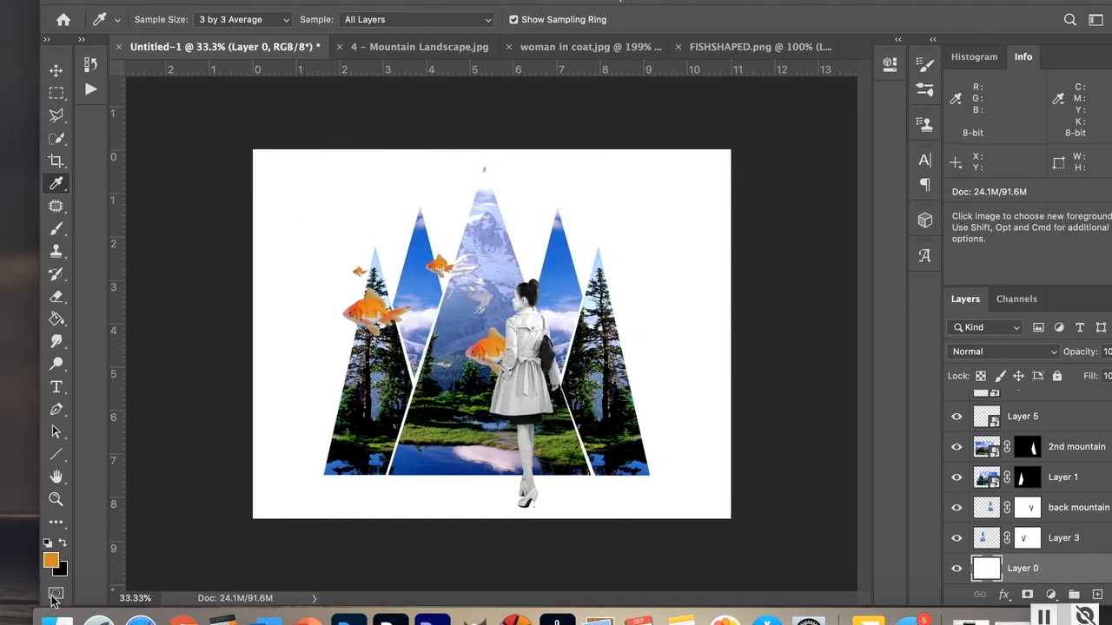
Step: Lighten the foreground colour to #f8cf84 in the Color Picker and fill Layer 0 with it
left_click(50, 560)
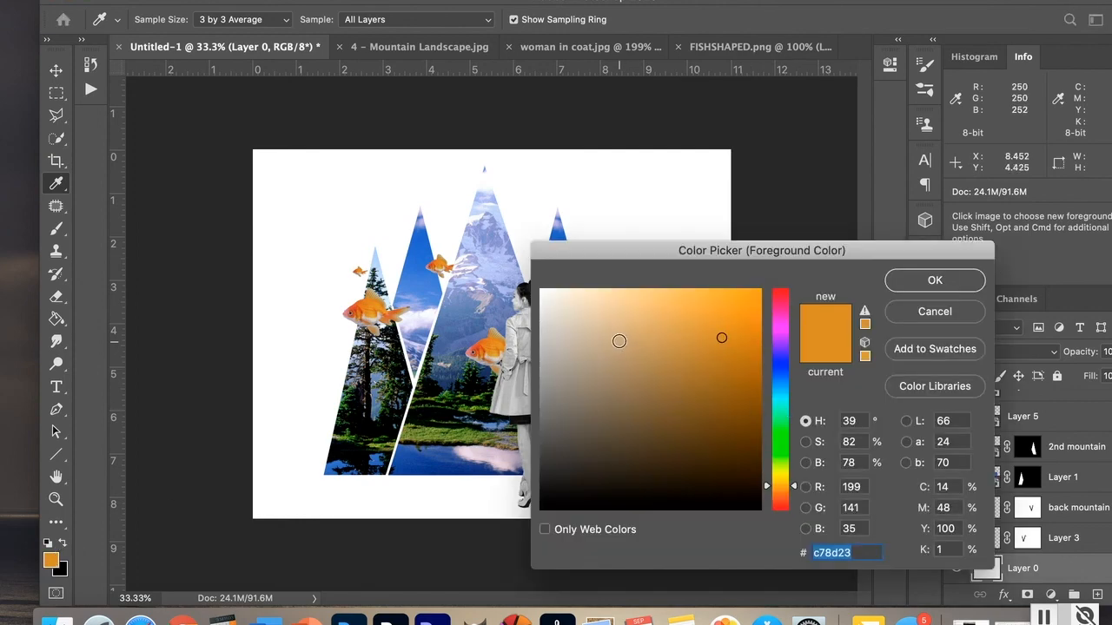
left_click(616, 339)
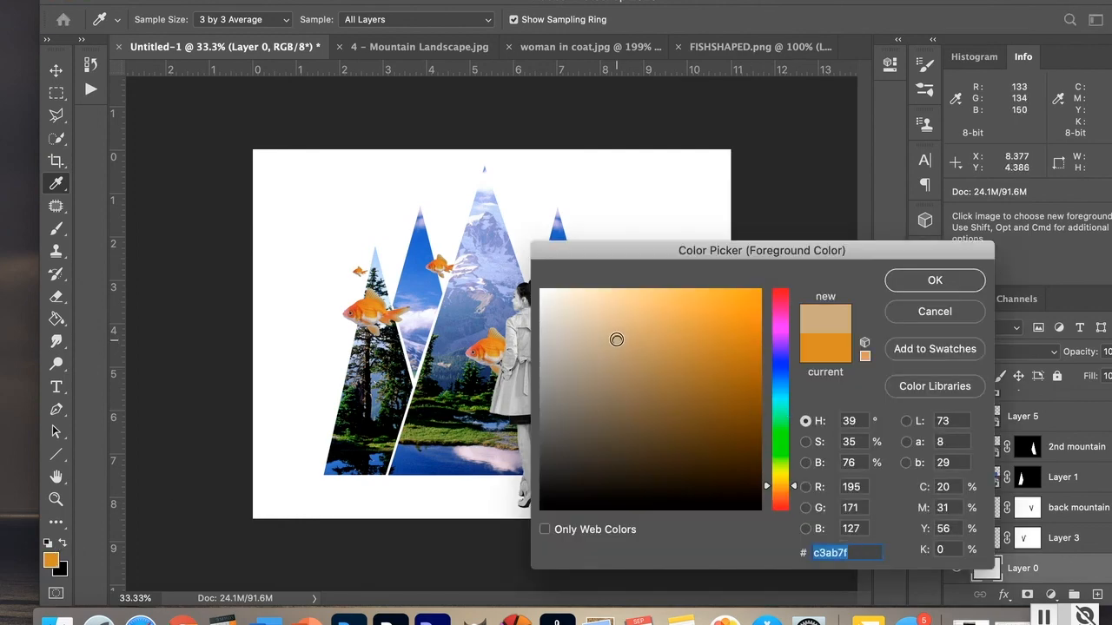
left_click(635, 342)
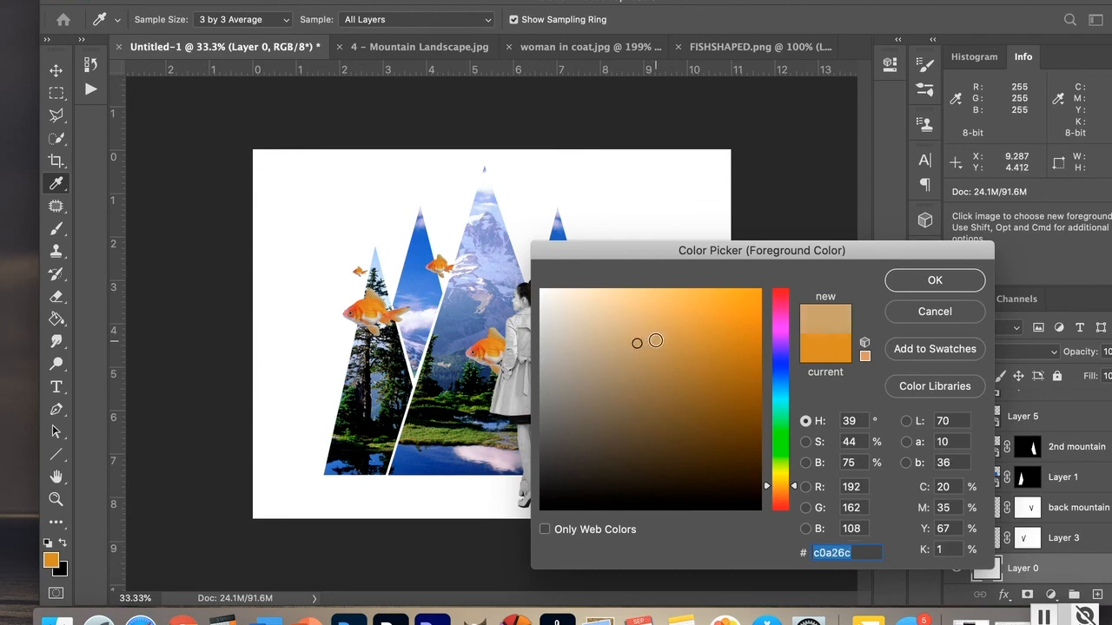
left_click(660, 345)
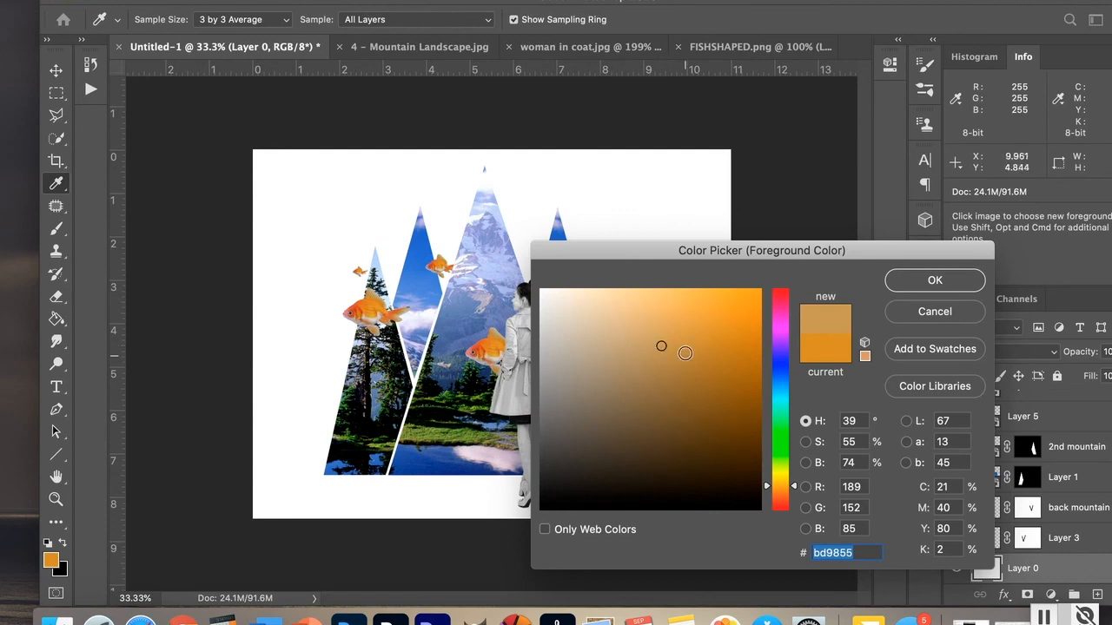
left_click(829, 350)
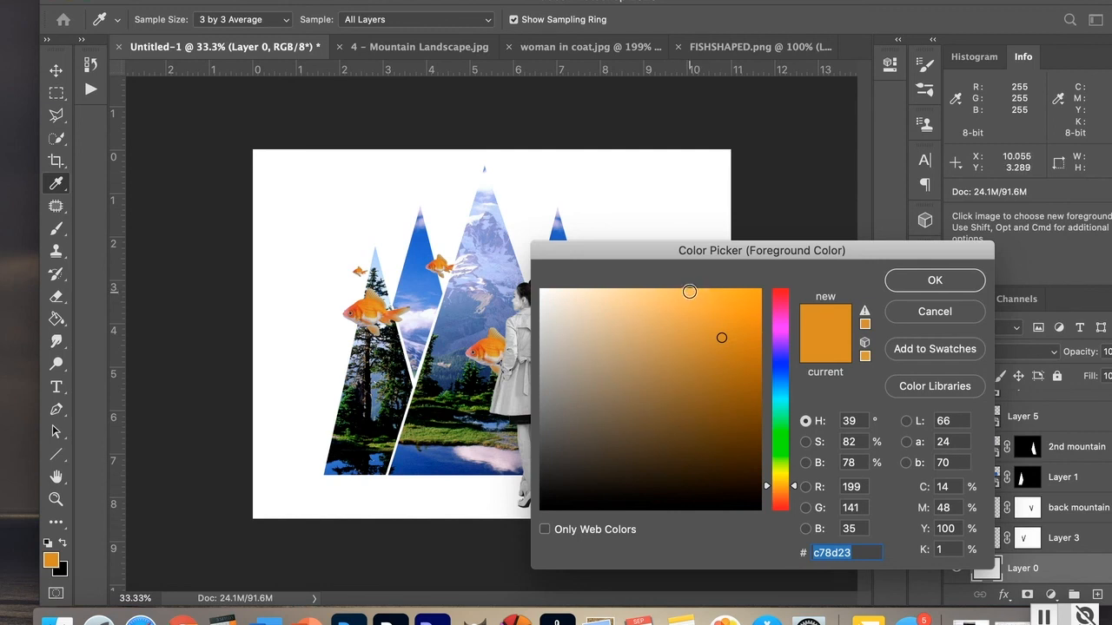
left_click(689, 292)
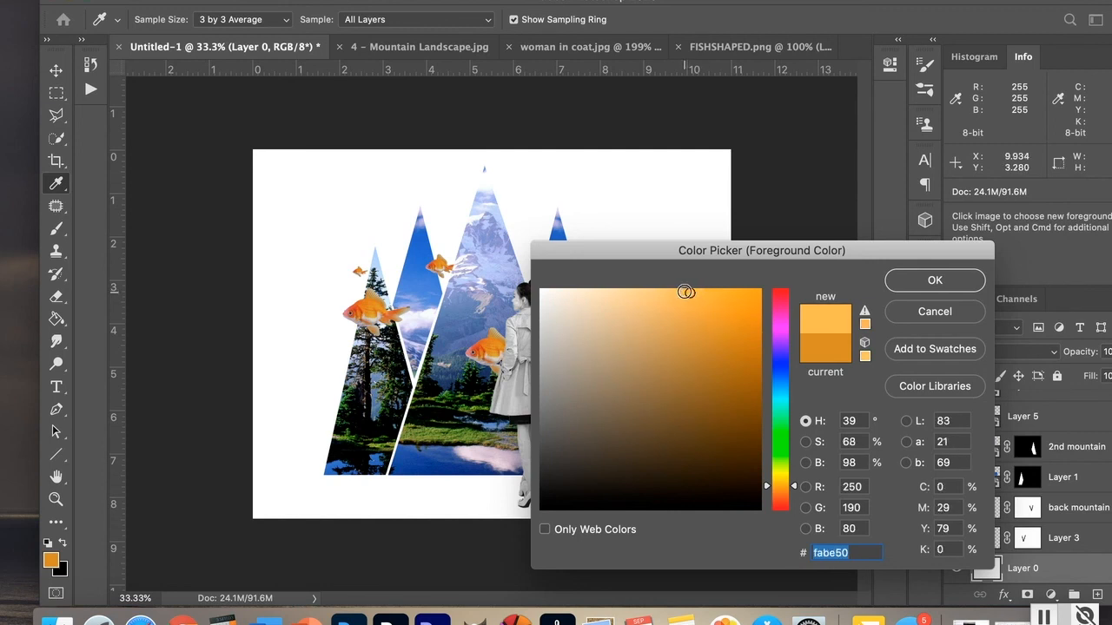
left_click(676, 294)
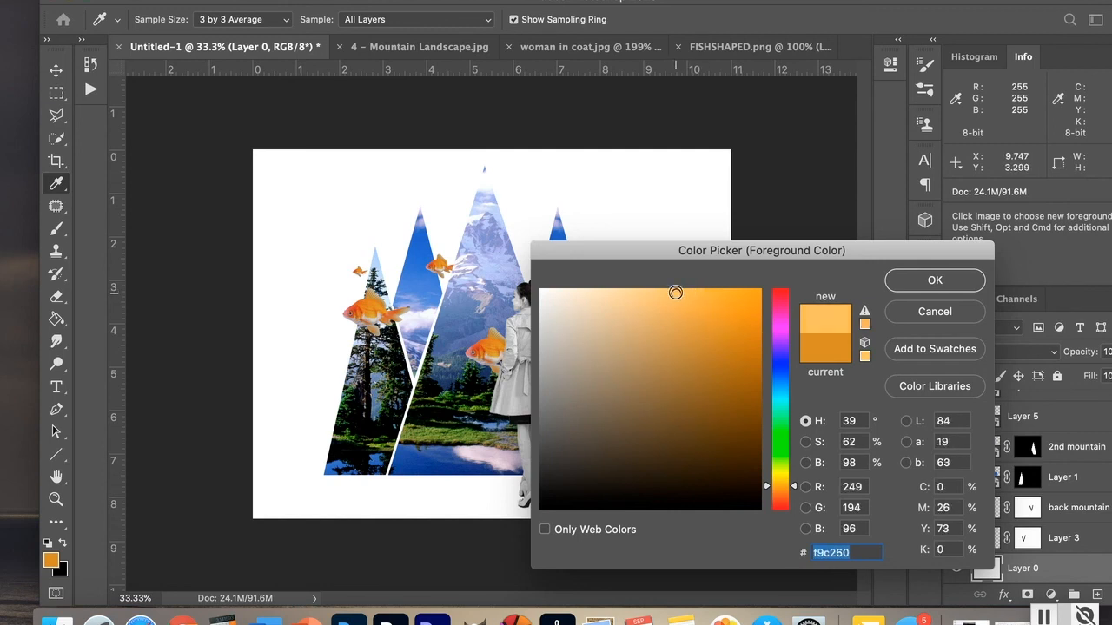
left_click(651, 294)
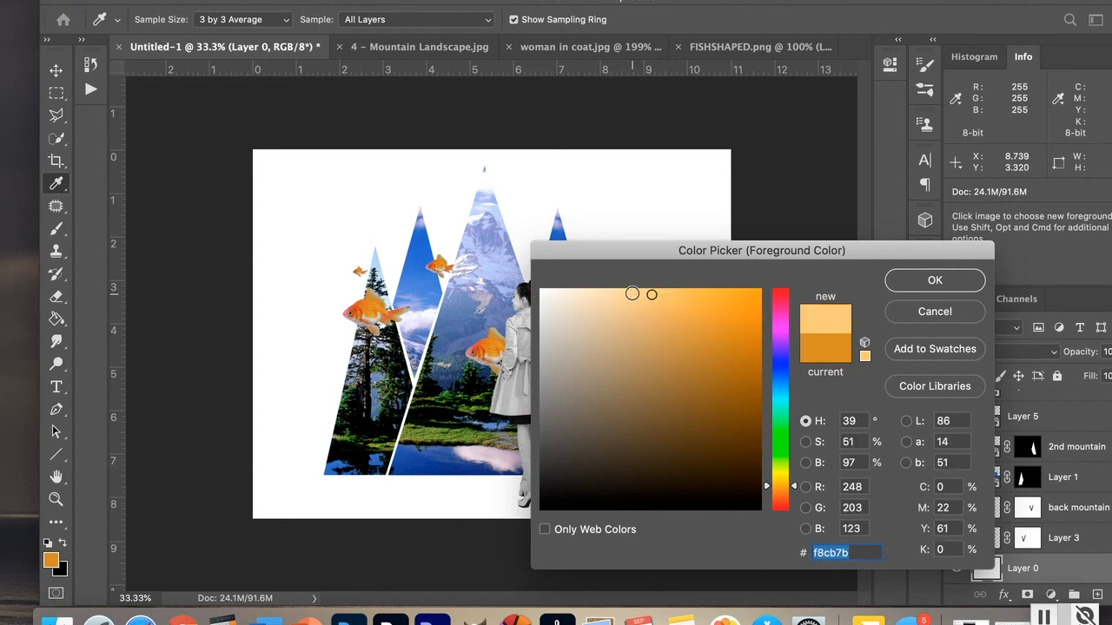
left_click(633, 295)
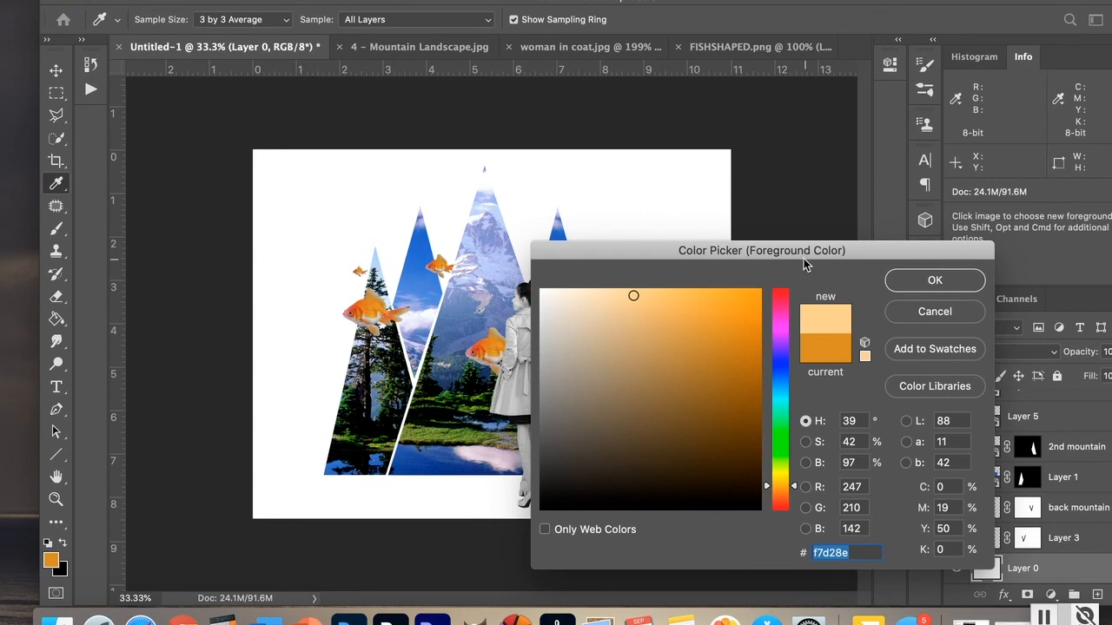
left_click(641, 294)
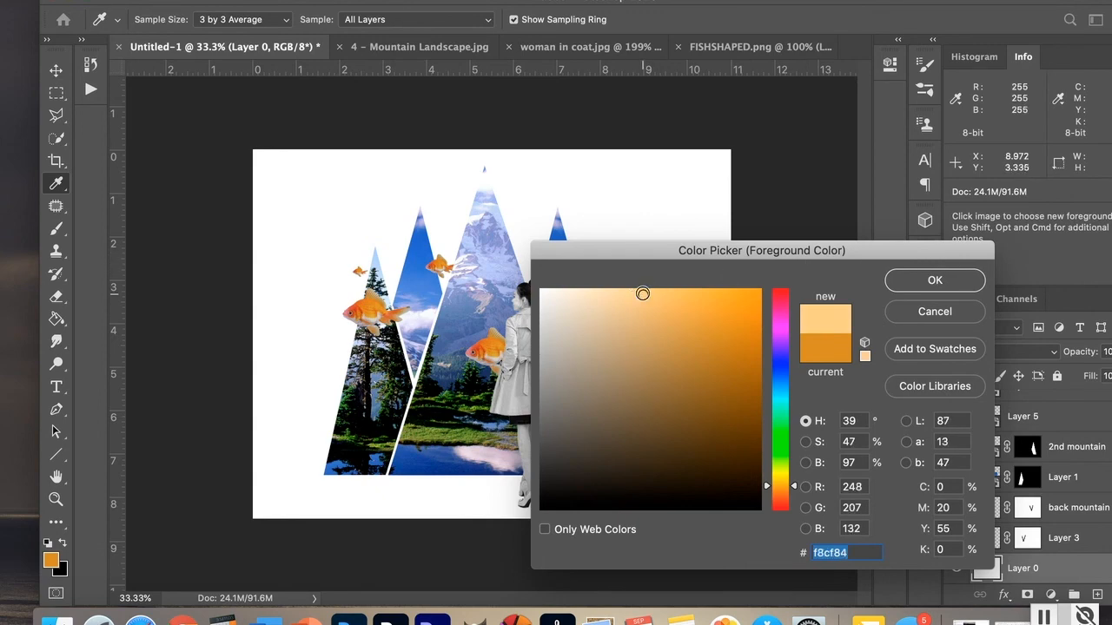
left_click(940, 283)
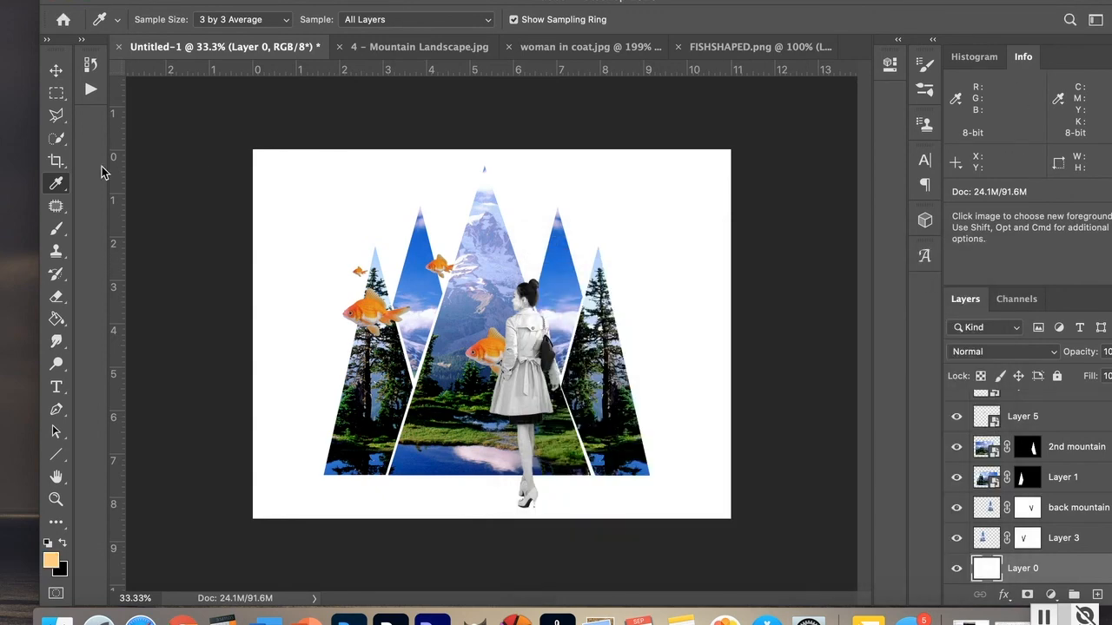
left_click(55, 319)
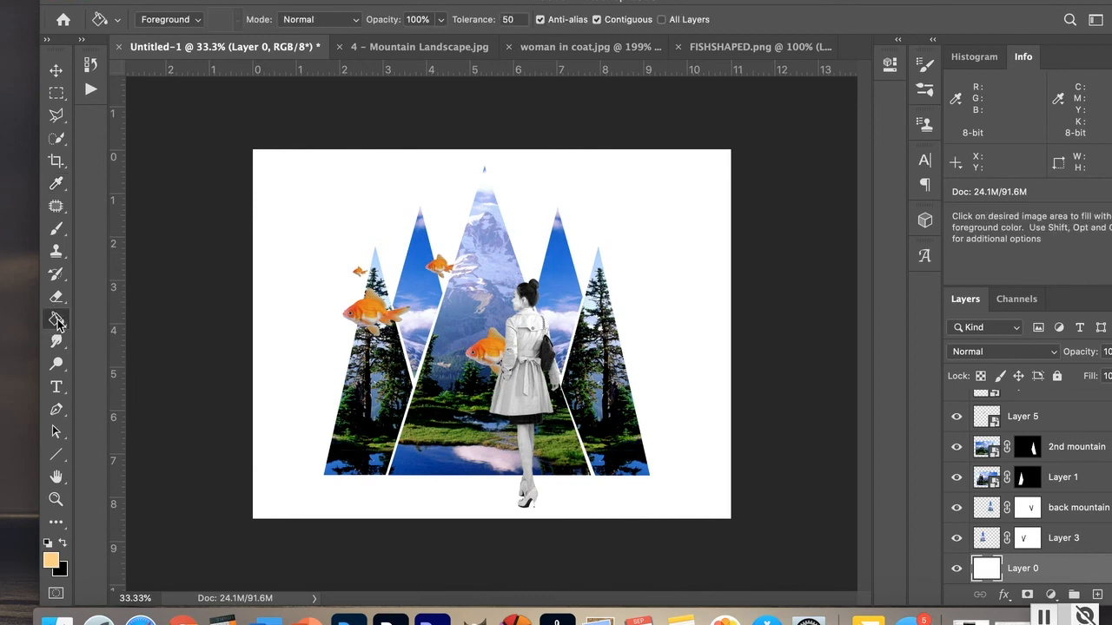
left_click(304, 221)
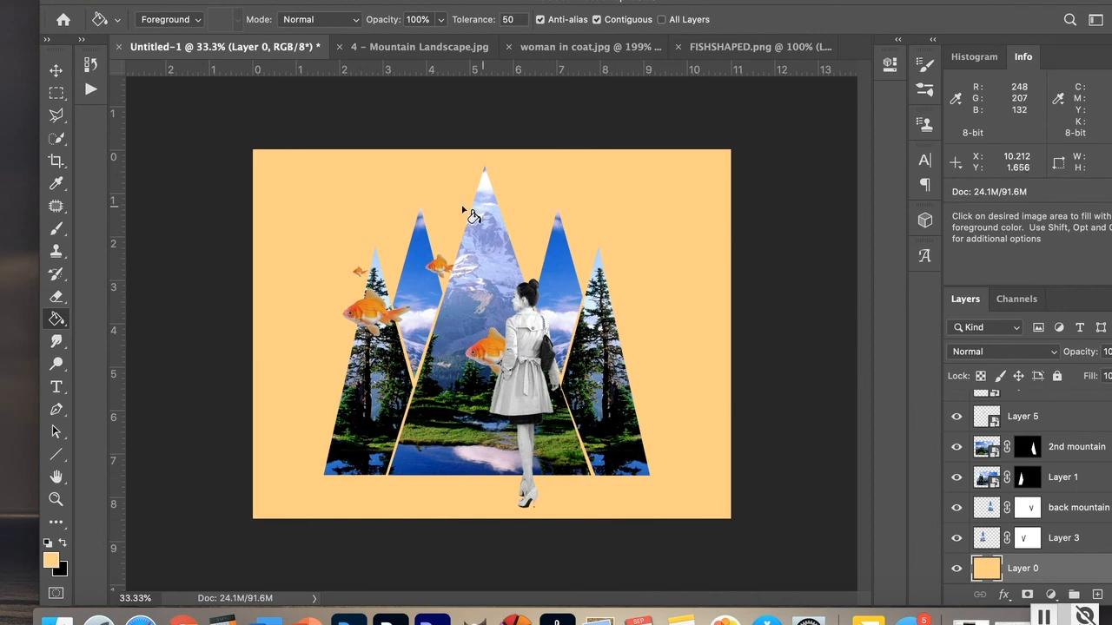
Step: Sample the green grass with the Eyedropper and fill Layer 0 with that green
left_click(56, 187)
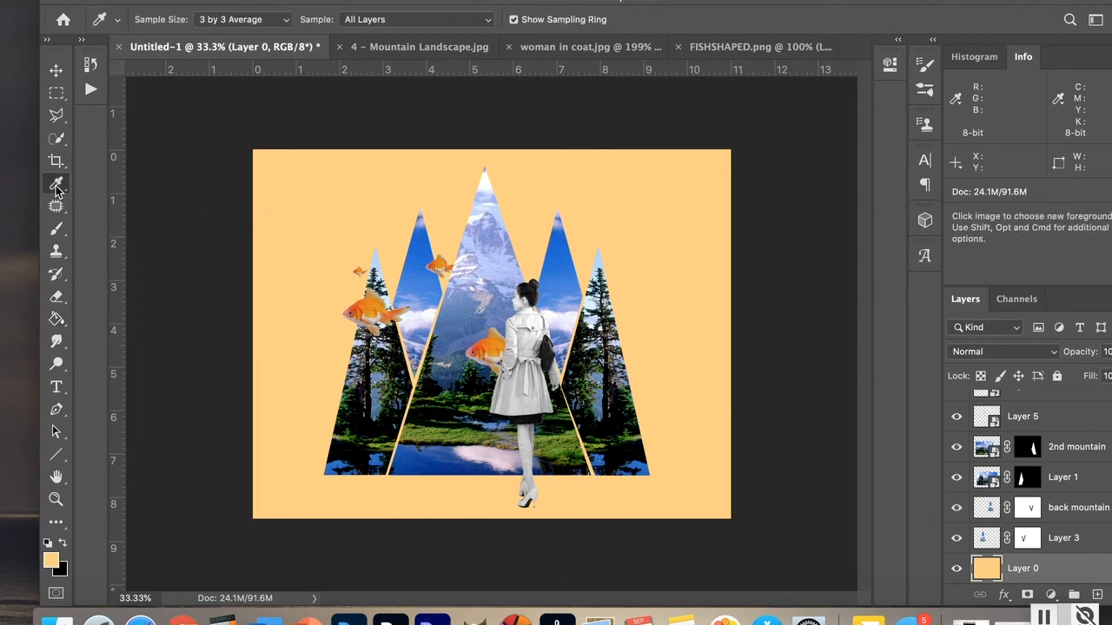
left_click(444, 428)
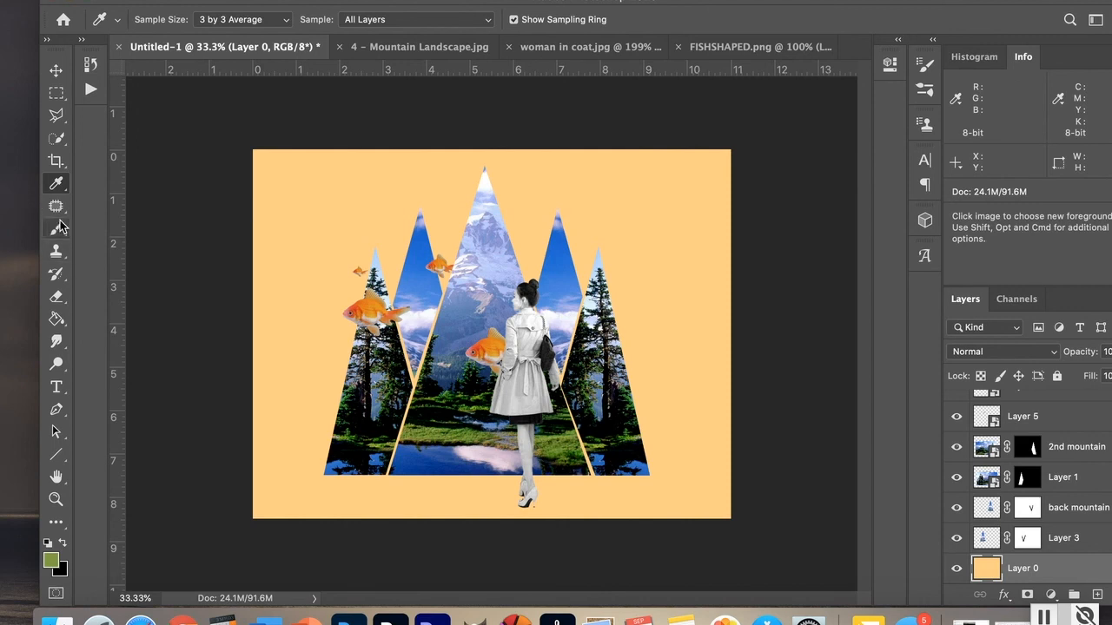
left_click(57, 319)
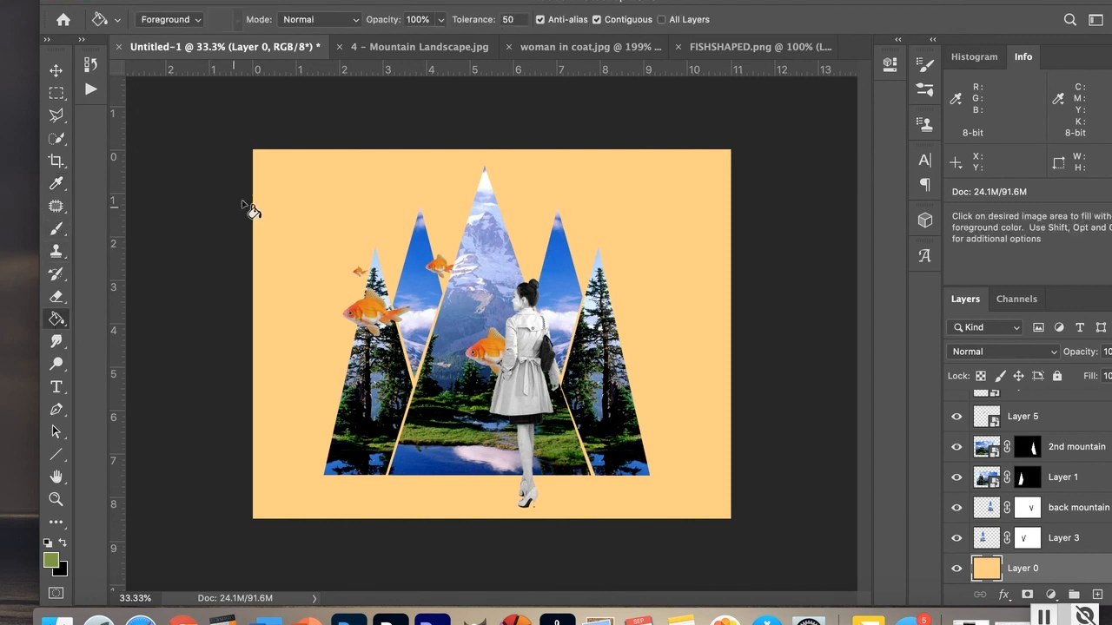
left_click(306, 190)
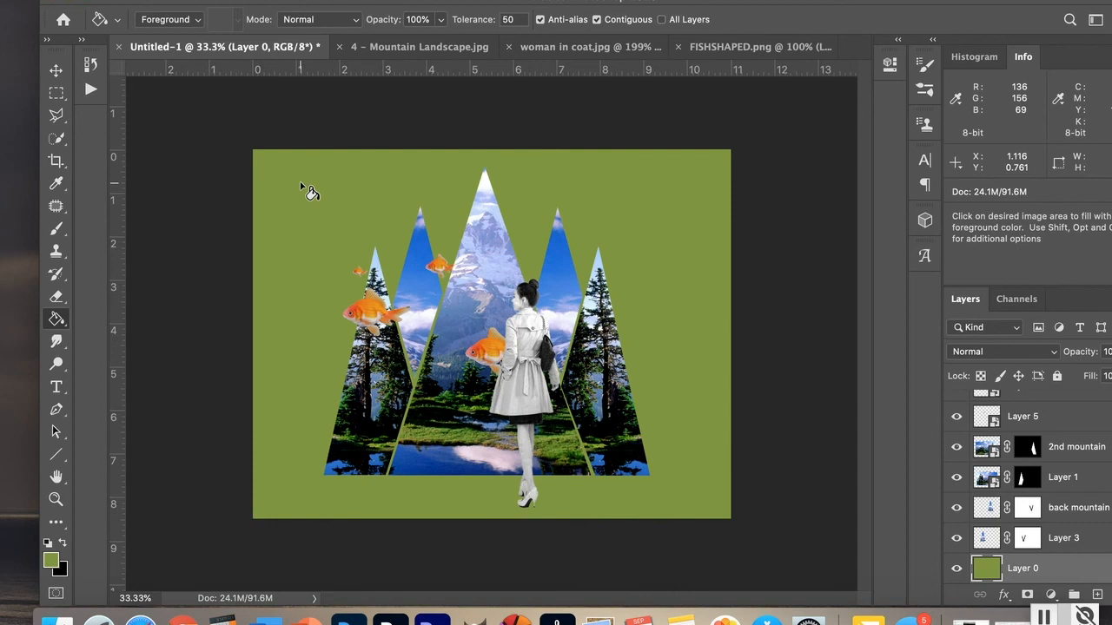
Step: Set Layer 0's opacity to 78%
left_click_drag(947, 2, 882, 3)
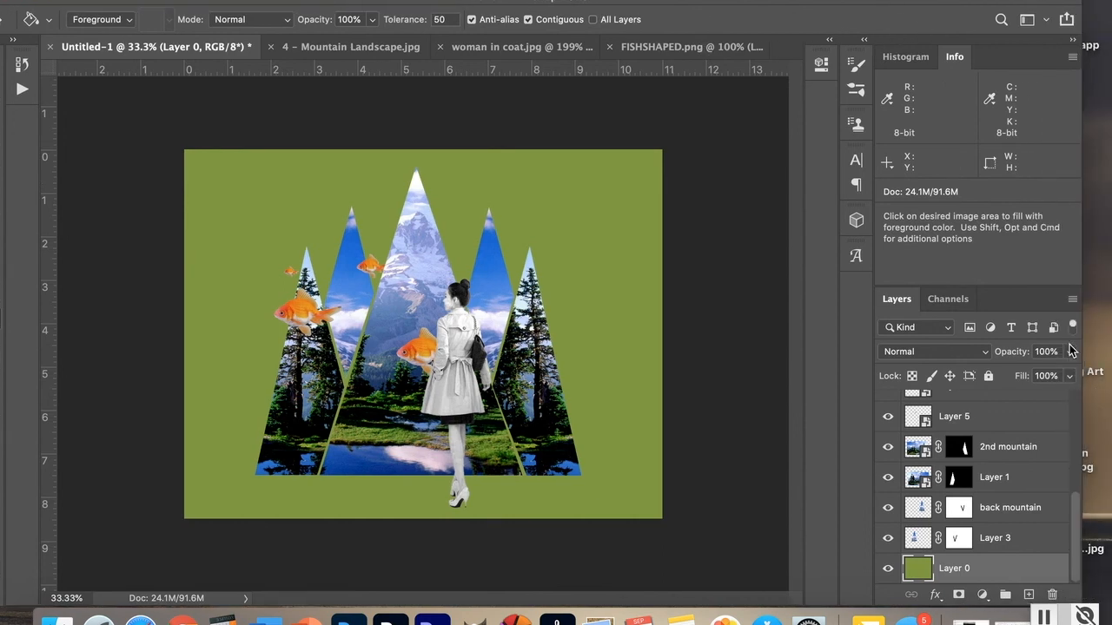
left_click(1070, 352)
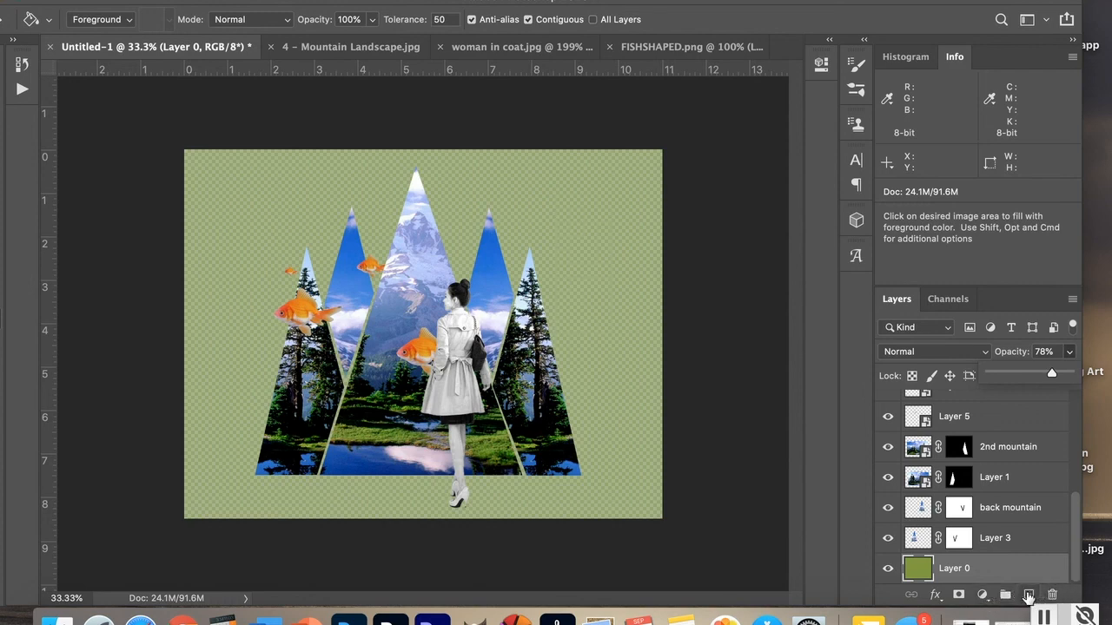
Step: Create a new empty layer and move it beneath Layer 0 at the bottom of the stack
left_click(1028, 595)
left_click(1029, 595)
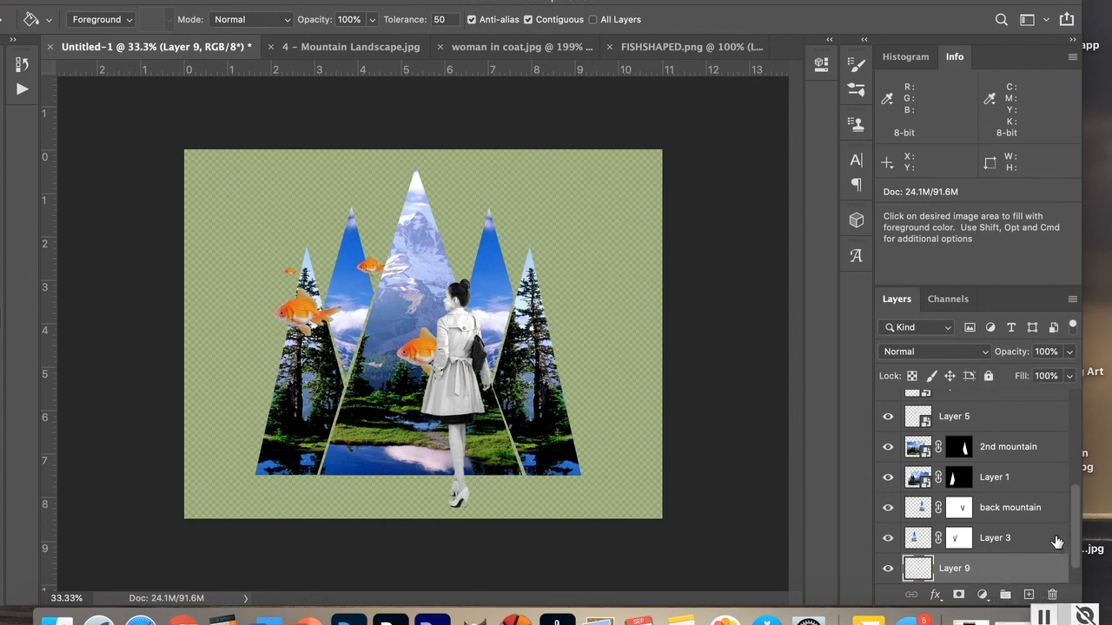
scroll(1077, 547, "down", 1)
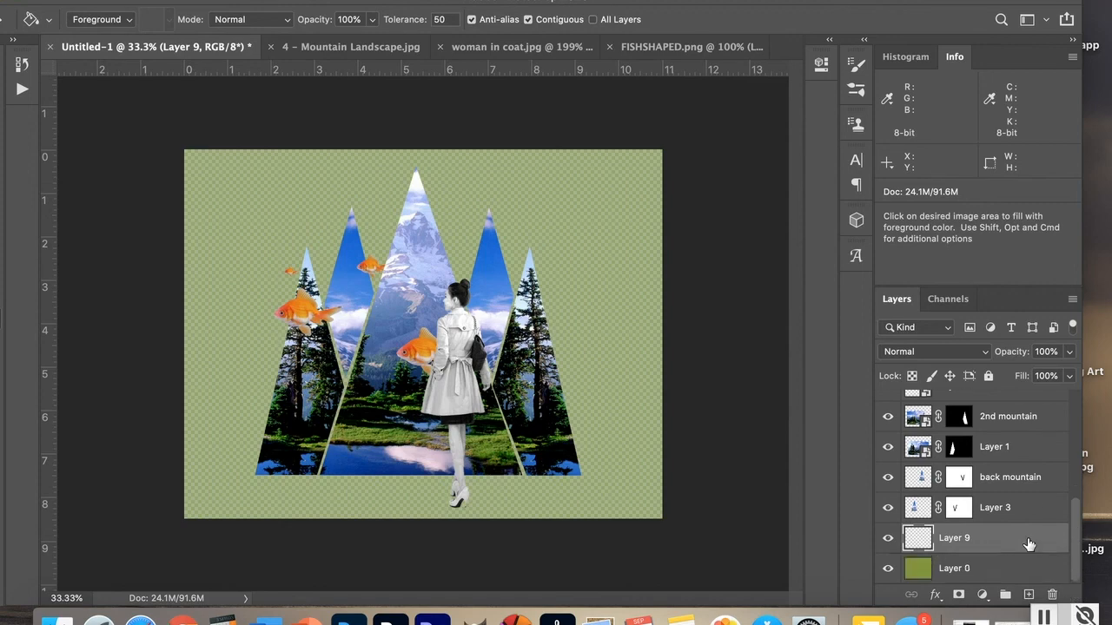
left_click_drag(1025, 538, 1025, 579)
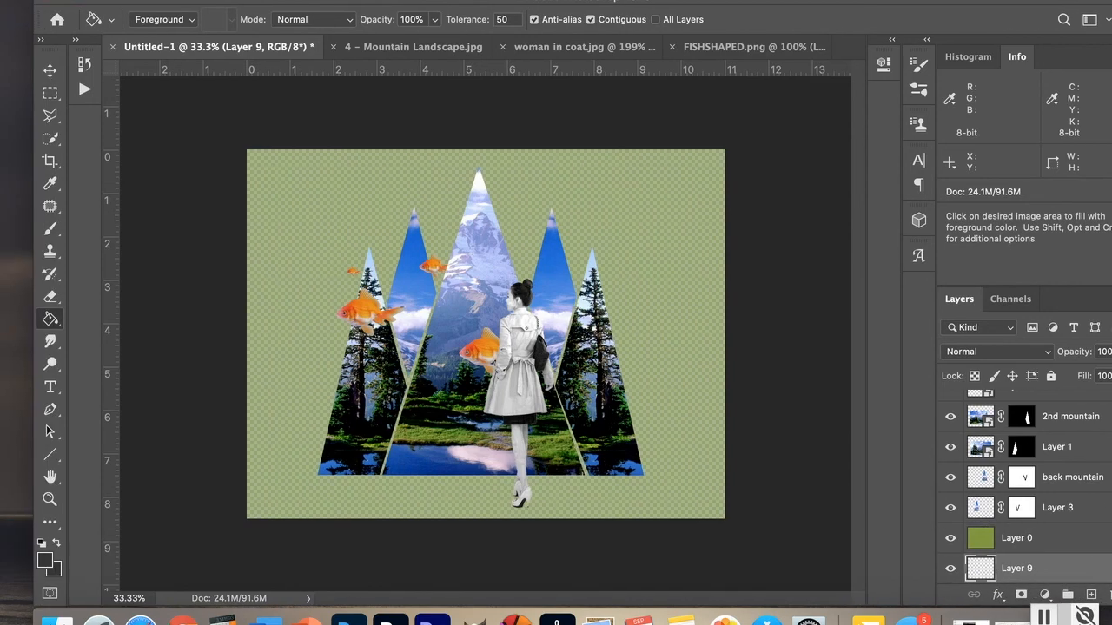
Step: Switch the foreground colour to white and fill the new bottom Layer 9 with it
left_click(42, 544)
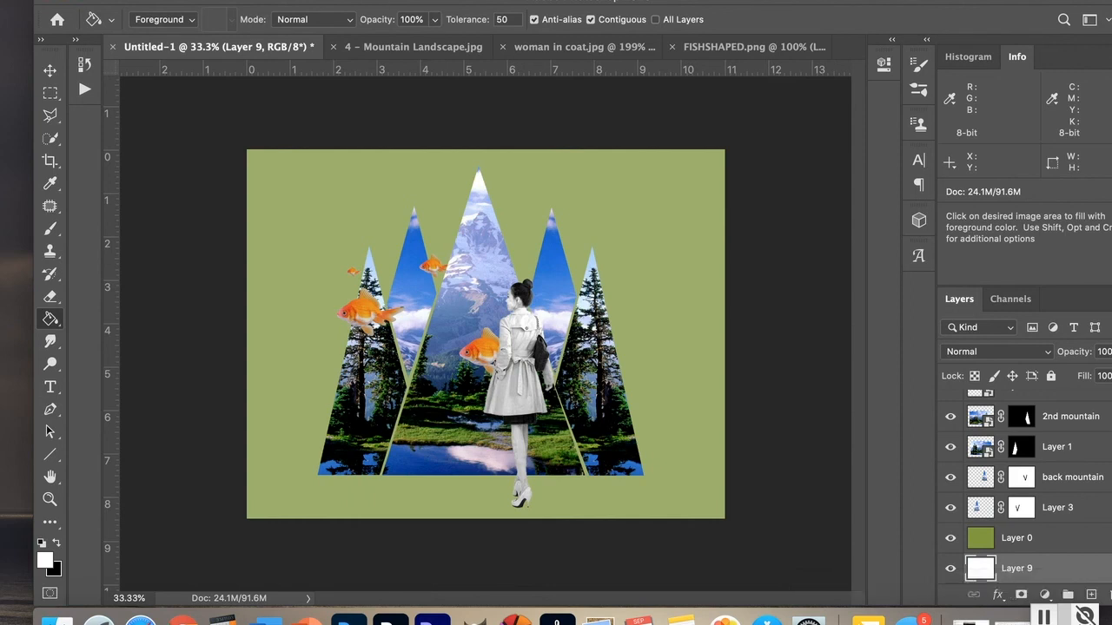
Step: Start saving the document as a Photoshop file on the Desktop, named with the author's name followed by _collage
left_click(136, 0)
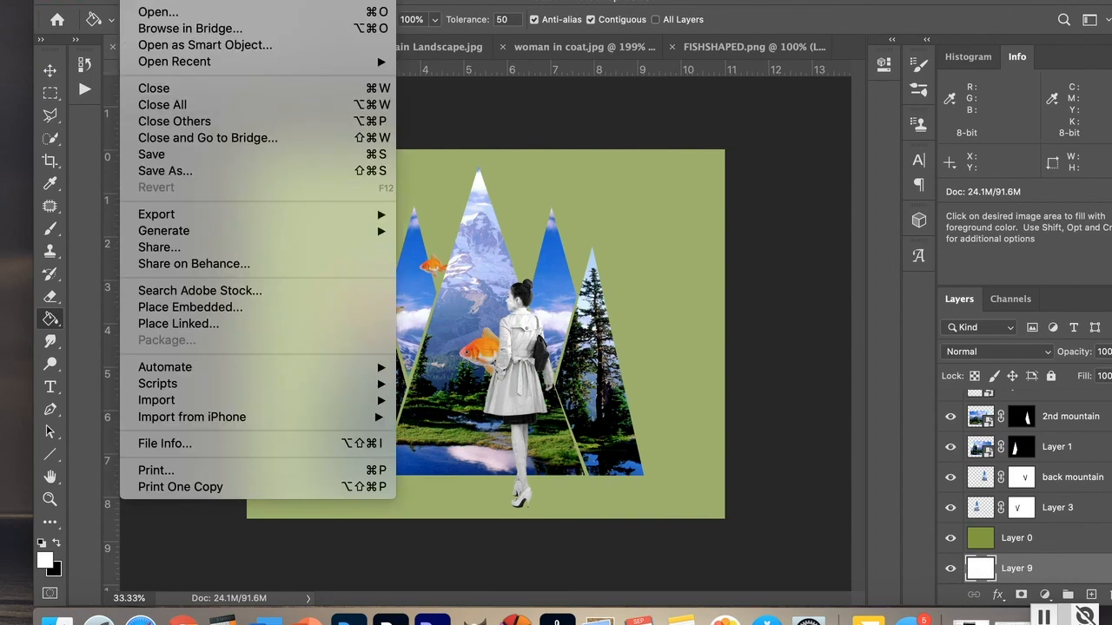
left_click(159, 172)
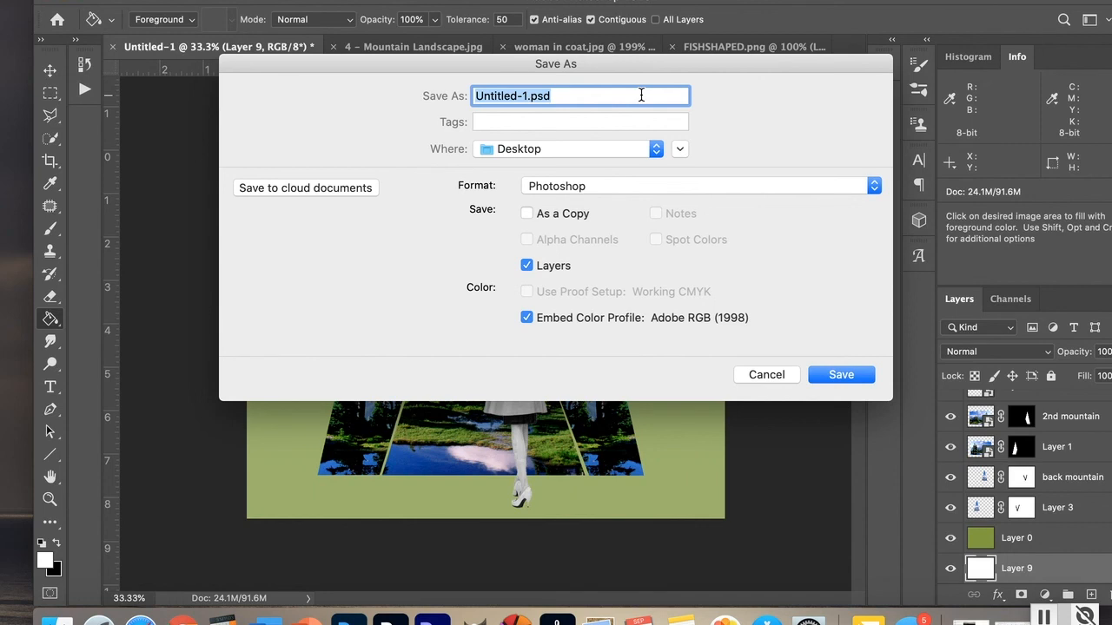
key("BackSpace")
type("lschmidt")
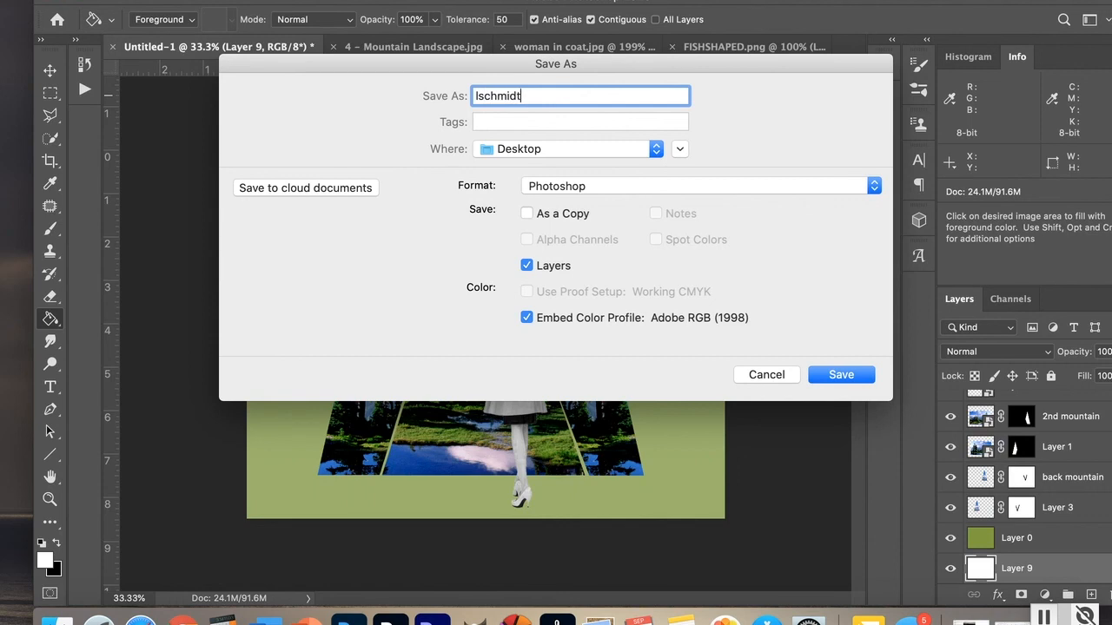
type("_collage")
left_click(874, 186)
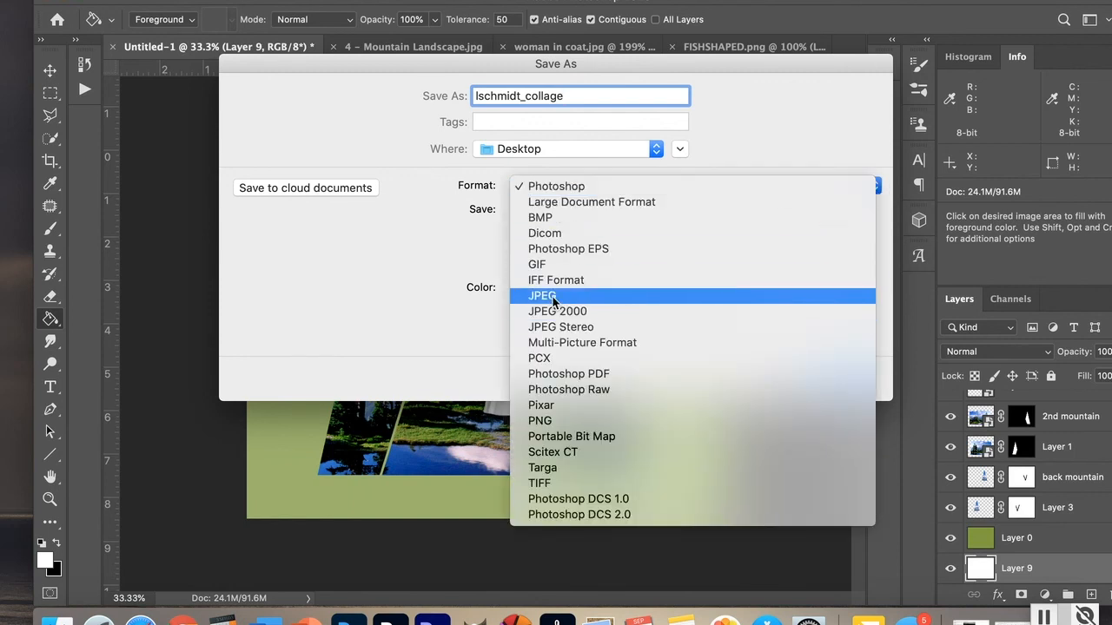
left_click(772, 118)
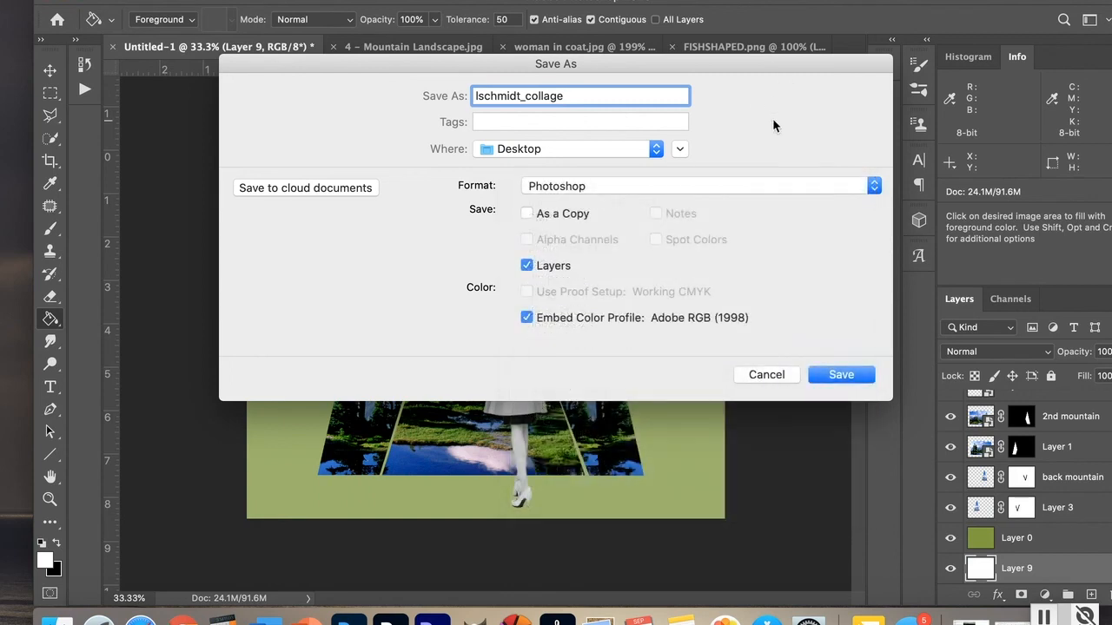